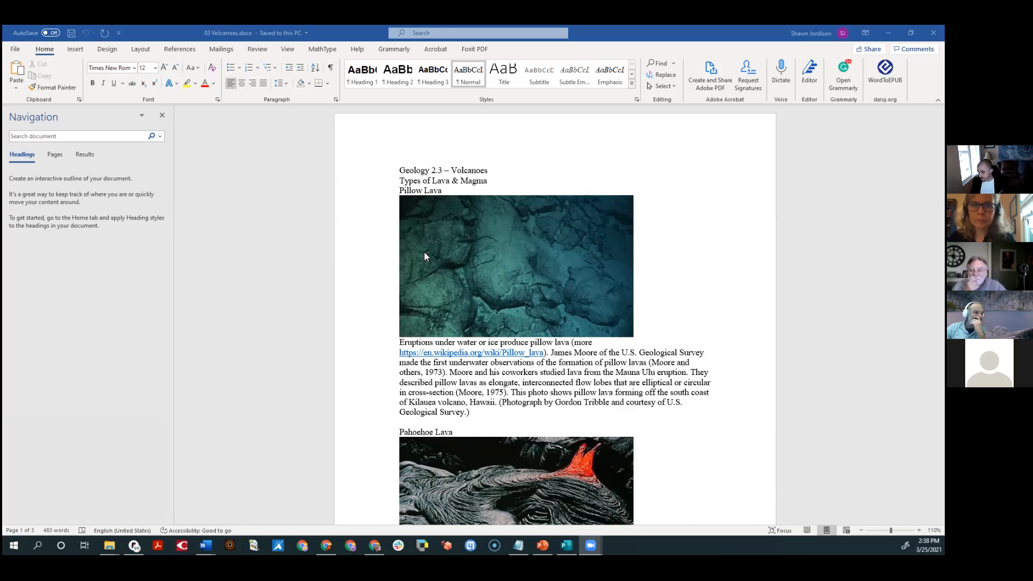
# - Look through the document's page thumbnails and search results views, and return to the headings outline
pyautogui.click(461, 168)
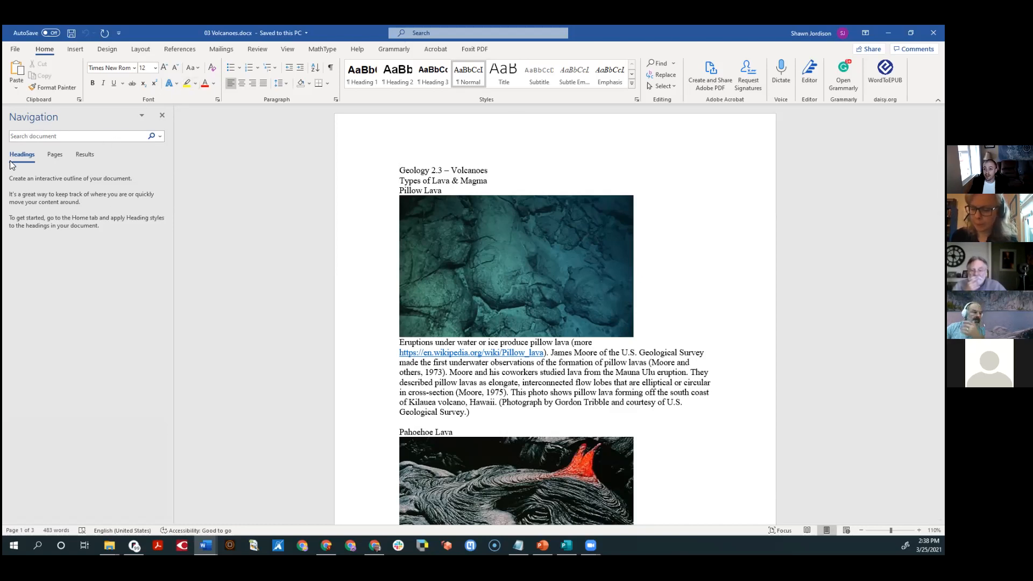
pyautogui.click(55, 154)
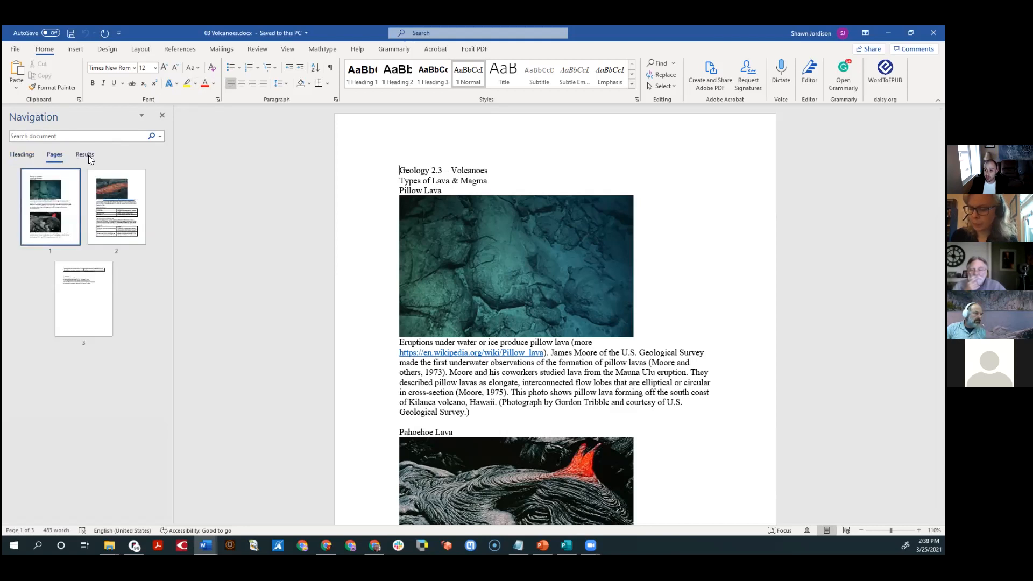
pyautogui.click(90, 154)
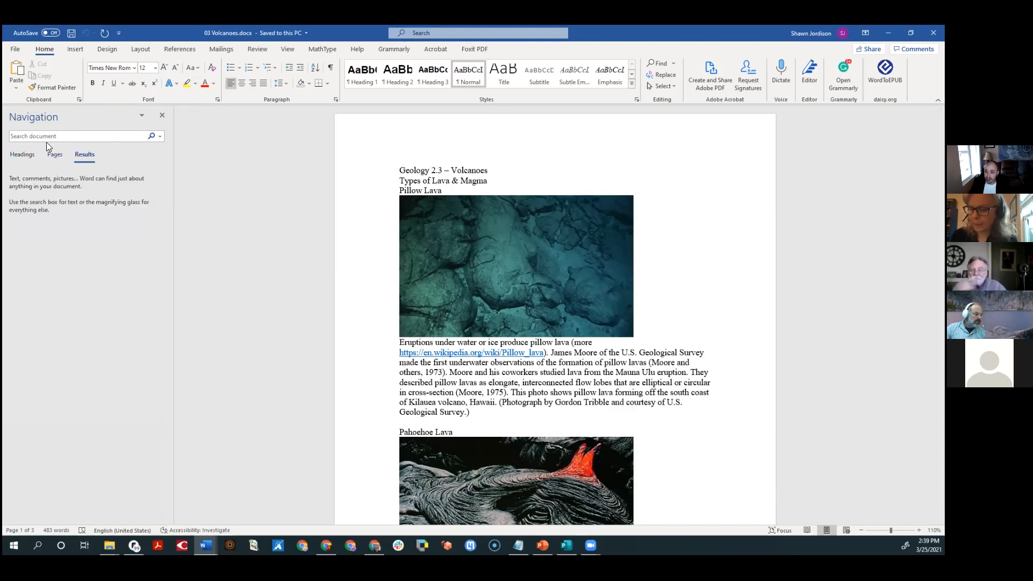
pyautogui.click(22, 156)
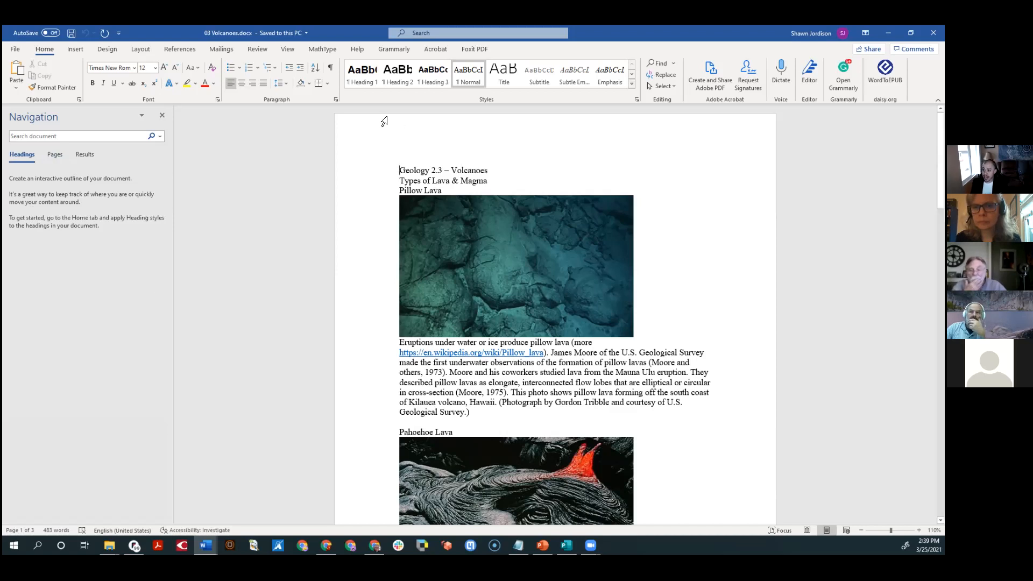
# - Apply Heading 1 to the title "Geology 2.3 – Volcanoes", Heading 2 to "Types of Lava & Magma" and Heading 3 to "Pillow Lava"
pyautogui.click(363, 78)
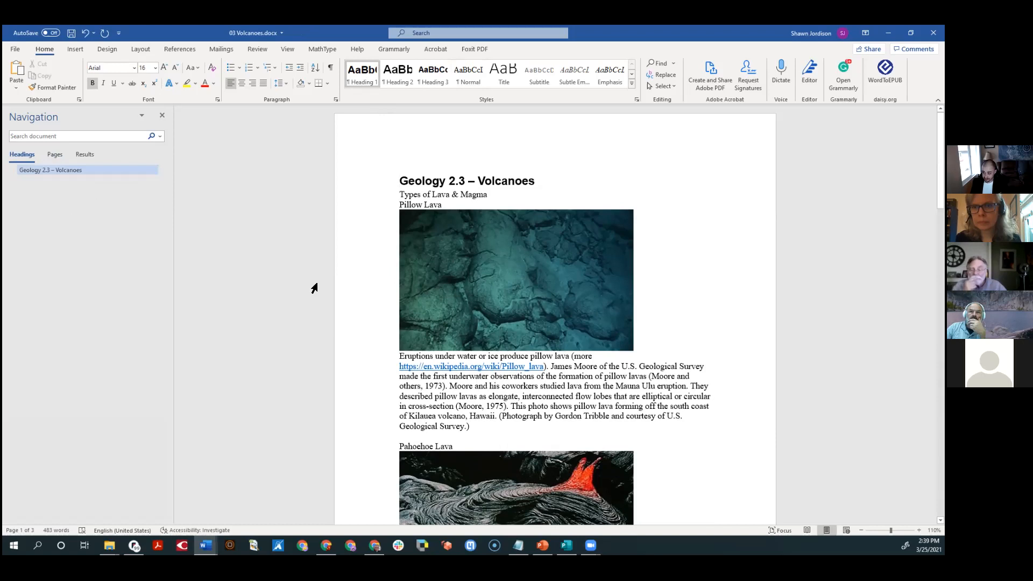
pyautogui.click(420, 193)
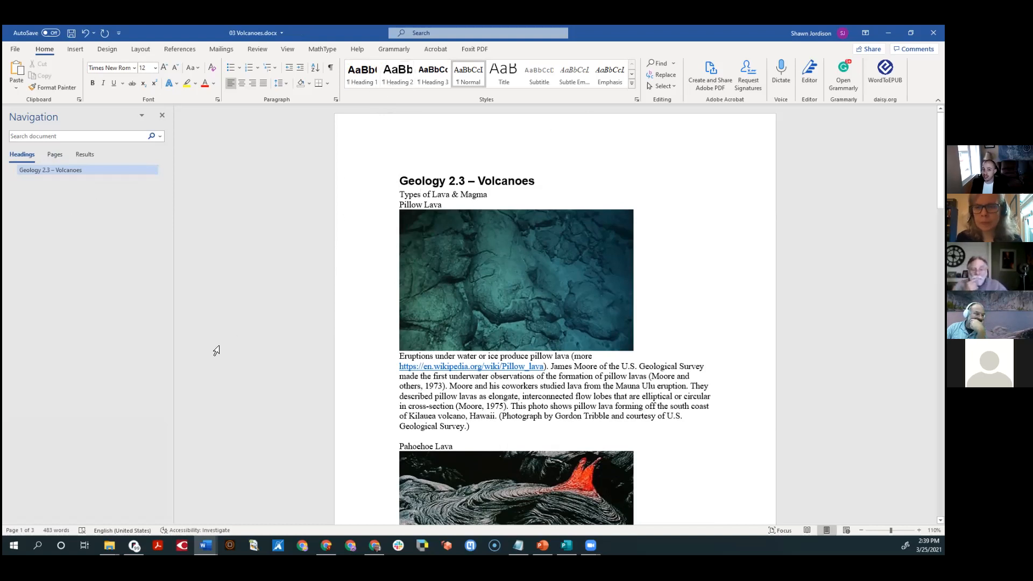
pyautogui.click(398, 70)
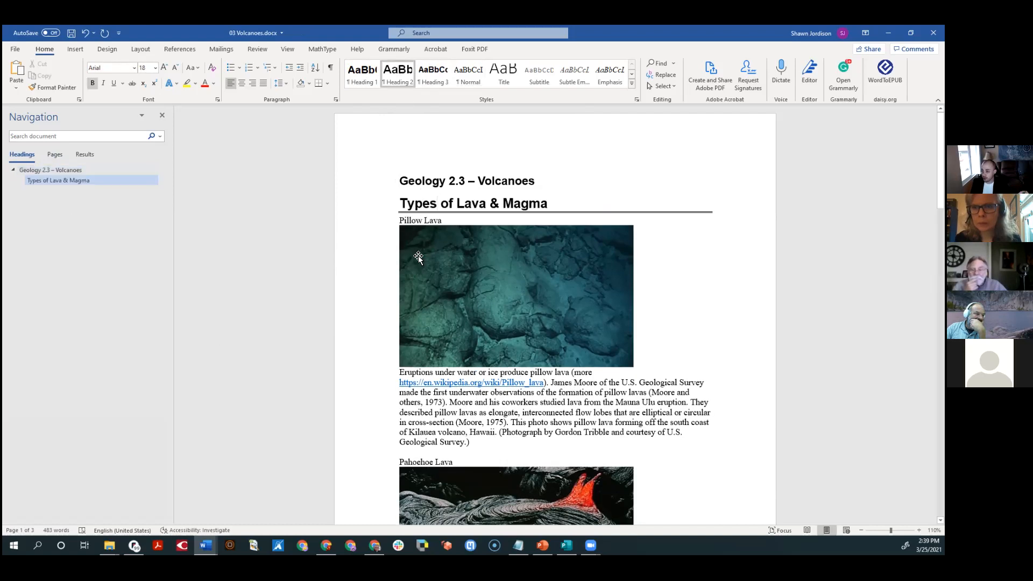
pyautogui.click(412, 220)
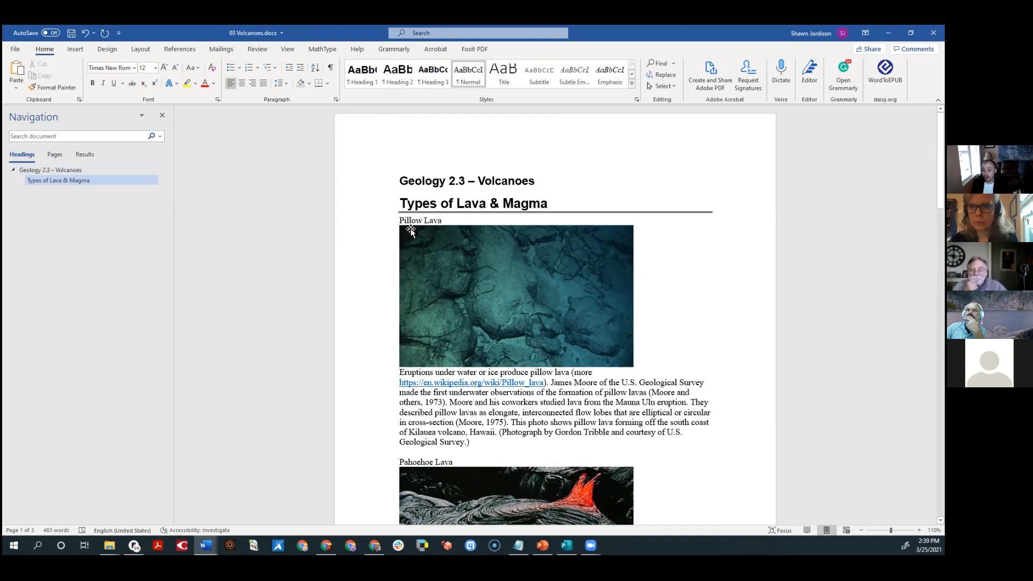
pyautogui.click(434, 73)
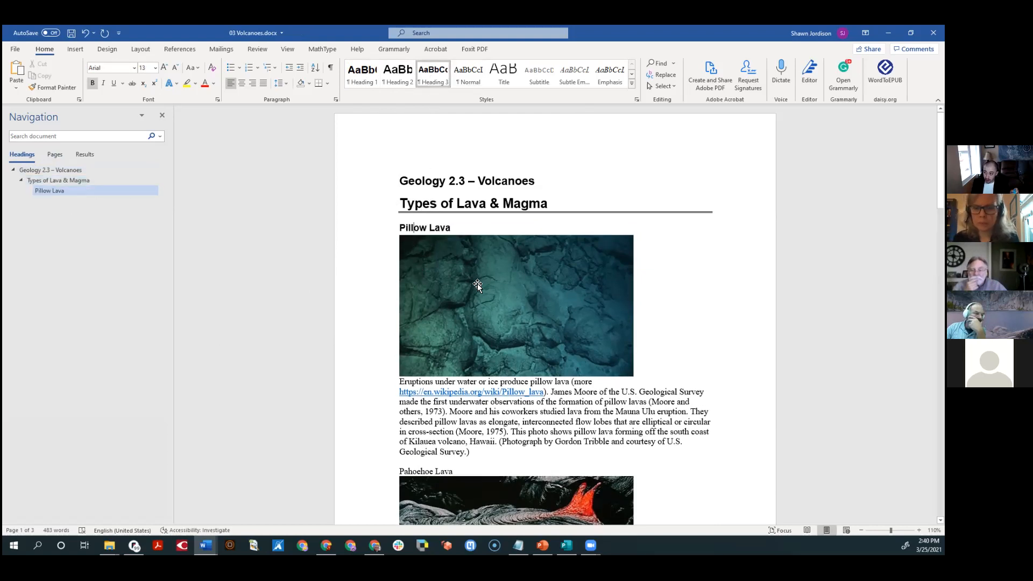
pyautogui.click(559, 209)
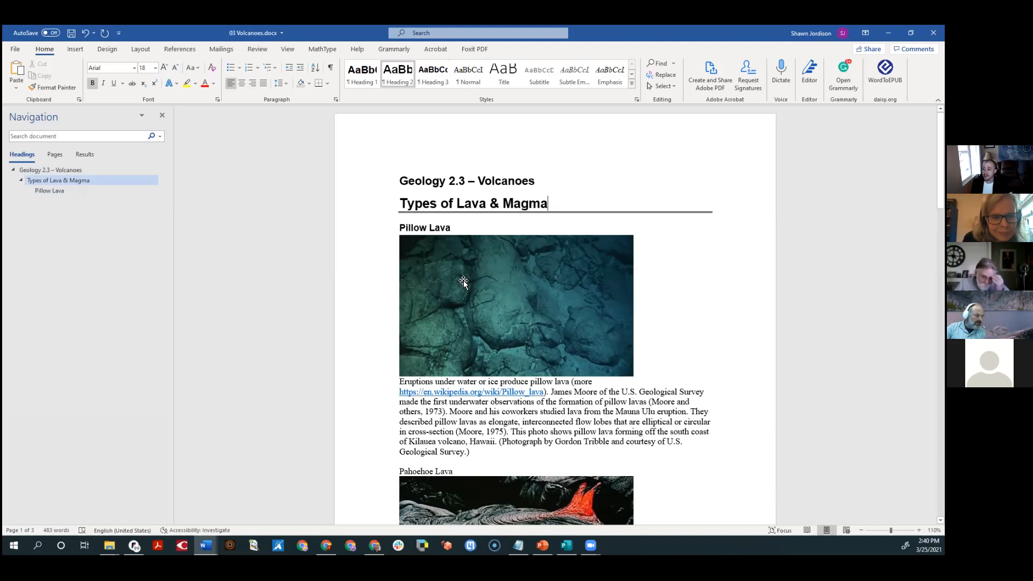
# - Replace the alt text of the picture under the Pillow Lava heading with "Pillow Lava"
pyautogui.click(449, 292)
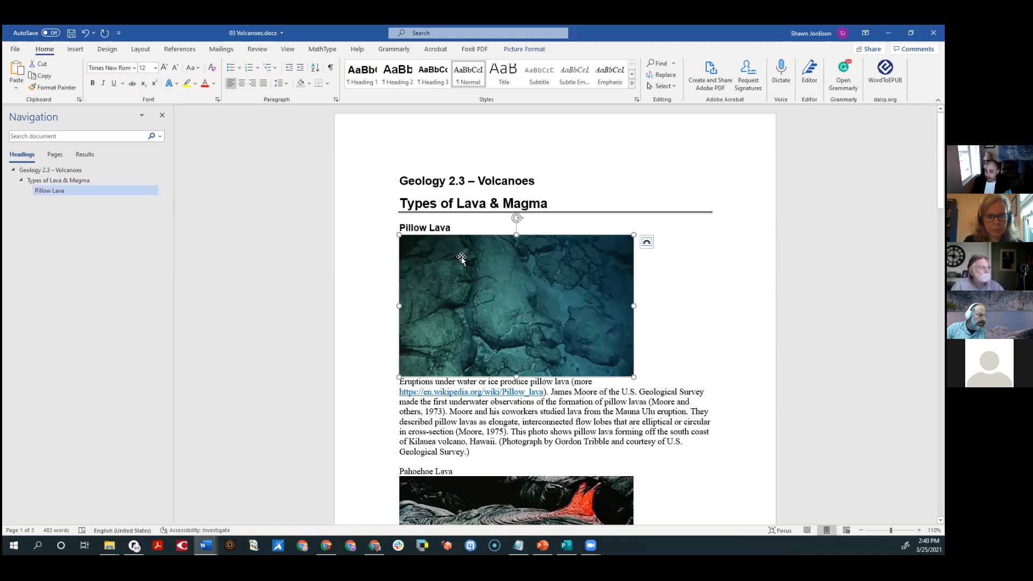
pyautogui.rightClick(487, 271)
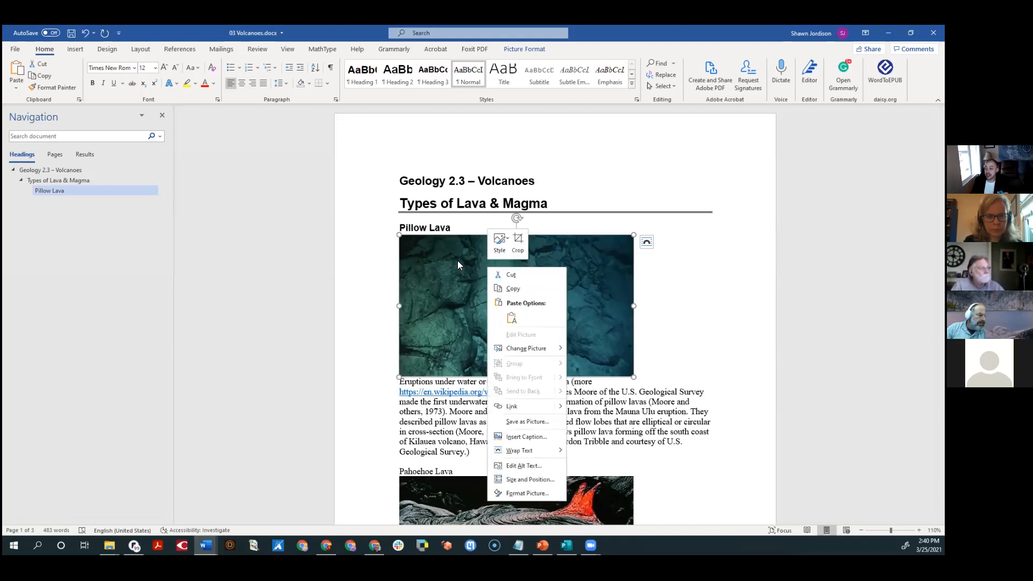
pyautogui.click(543, 466)
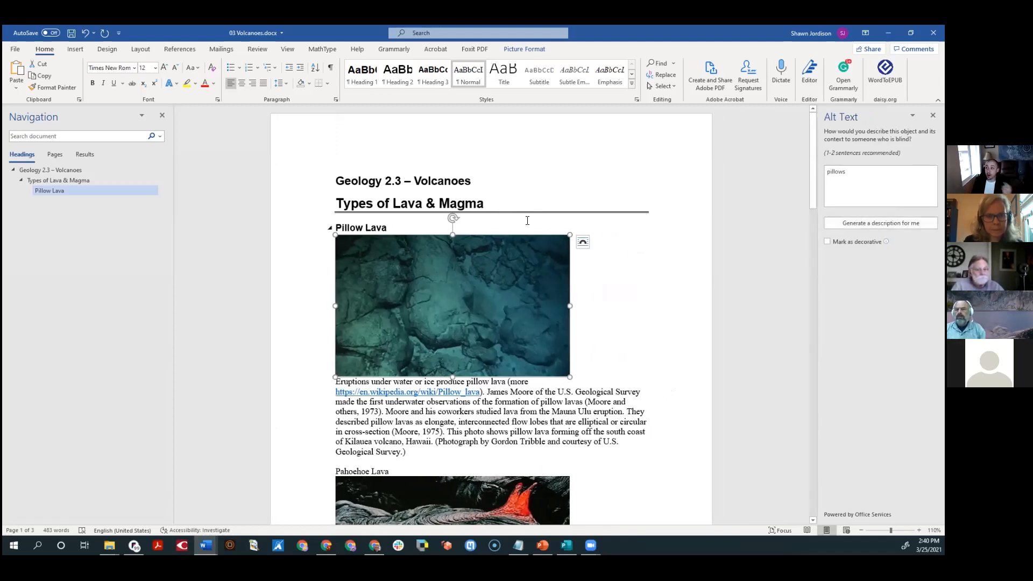
pyautogui.click(525, 49)
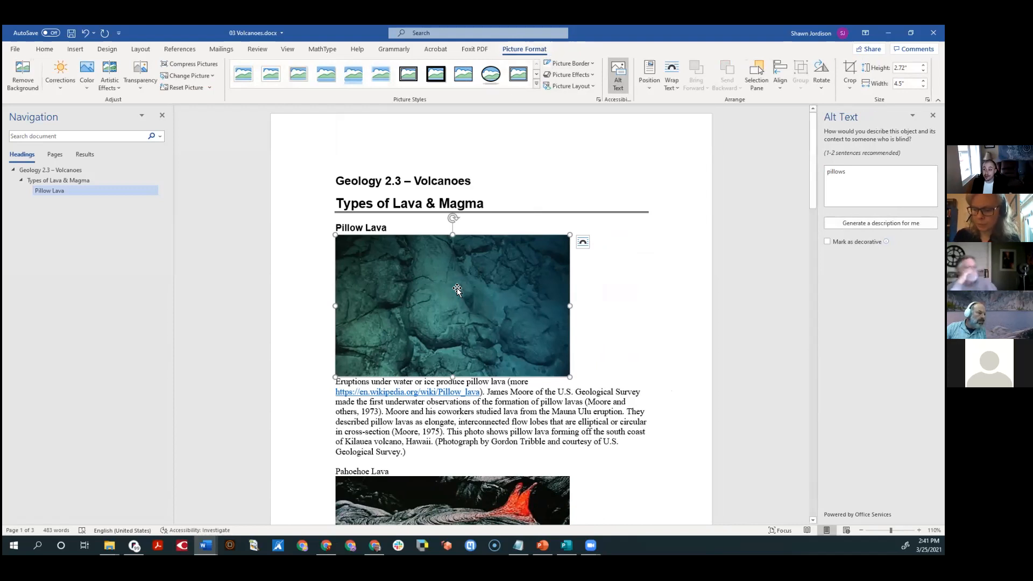
pyautogui.click(376, 412)
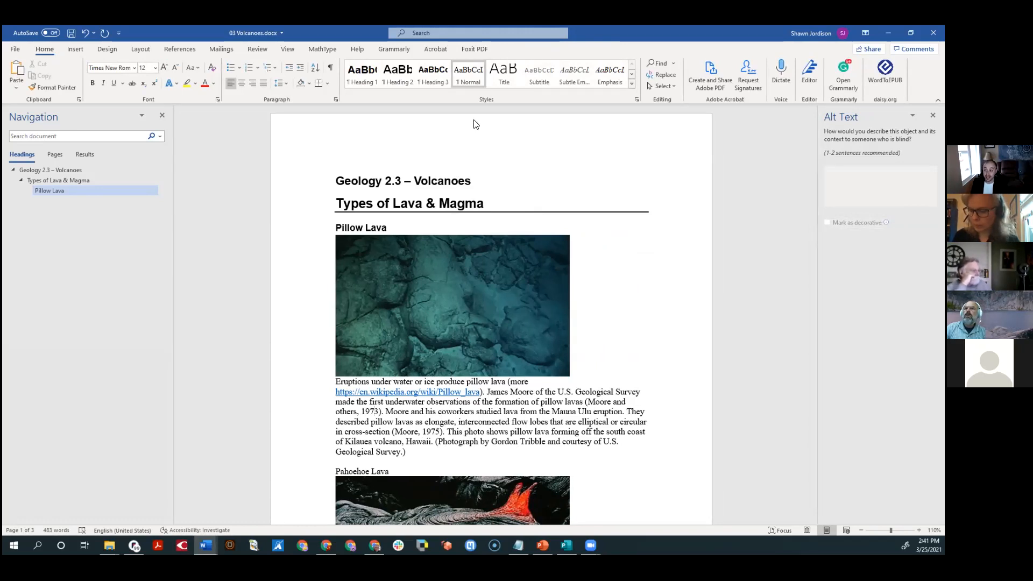
pyautogui.click(386, 315)
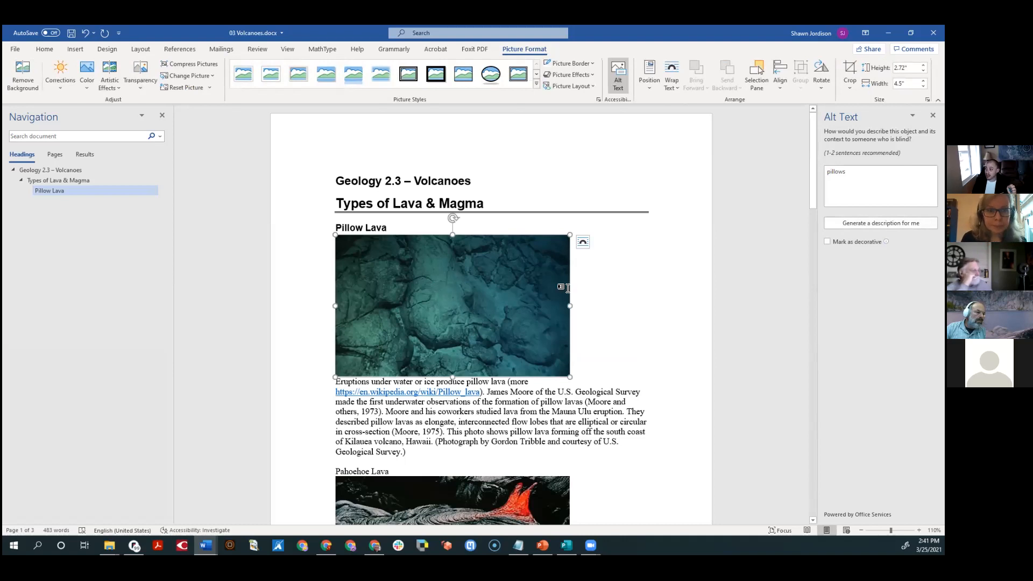
pyautogui.moveTo(818, 141); pyautogui.dragTo(673, 151)
pyautogui.click(715, 181)
pyautogui.hotkey('ctrl', 'a')
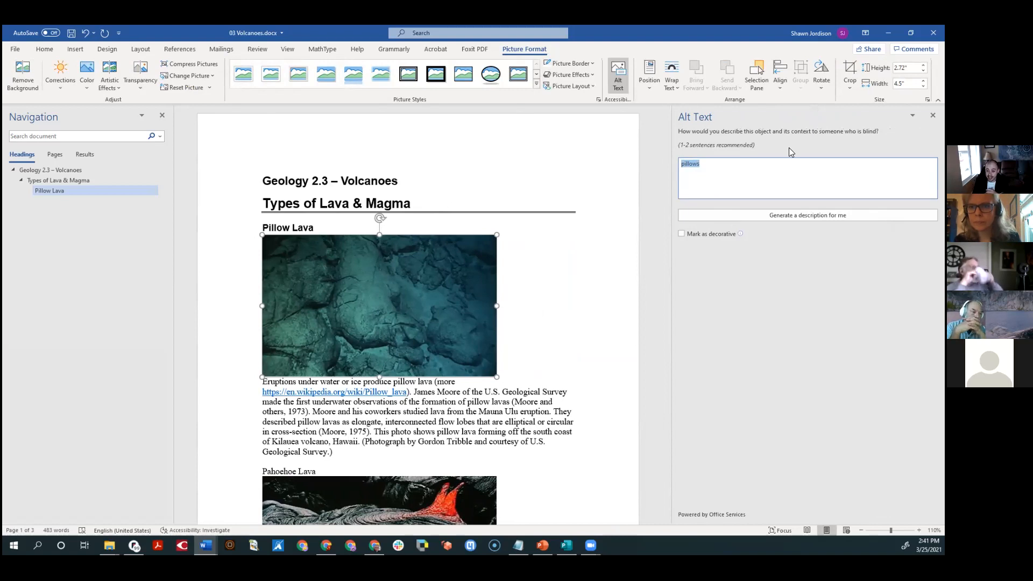
pyautogui.write('Pillow')
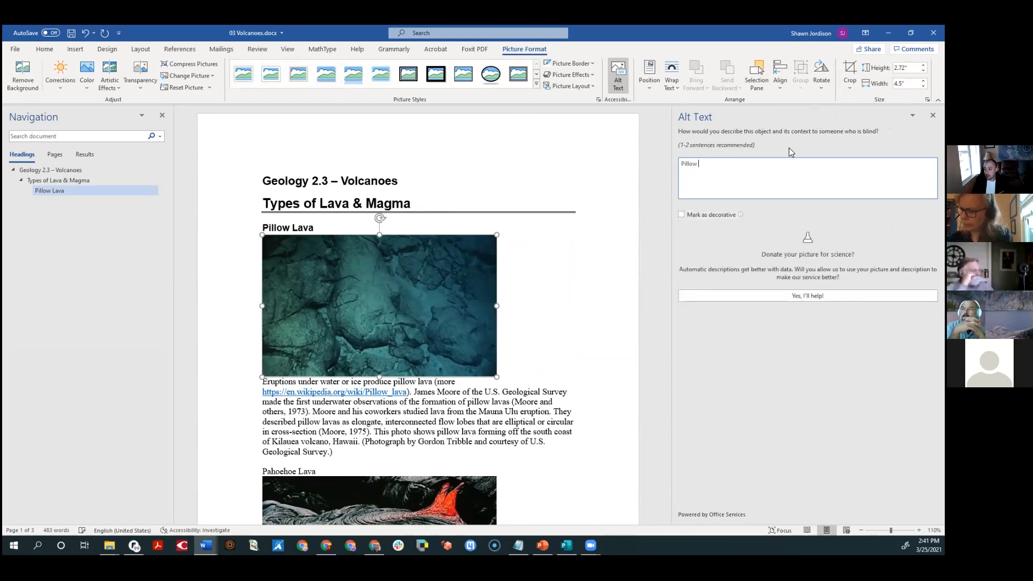
pyautogui.write(' Lava')
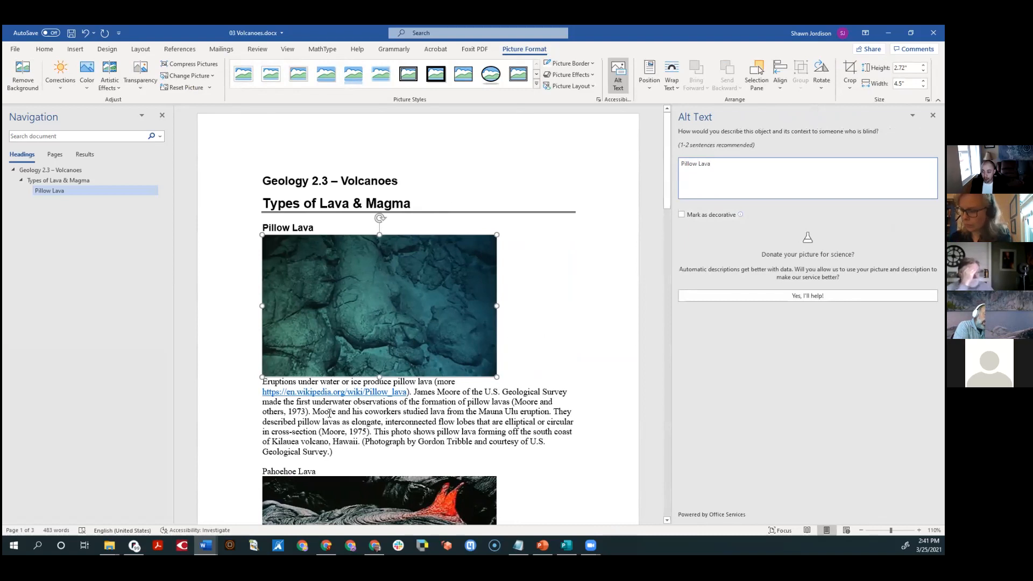
# - Separate the Pillow Lava picture from the paragraph below it with a blank line
pyautogui.click(392, 404)
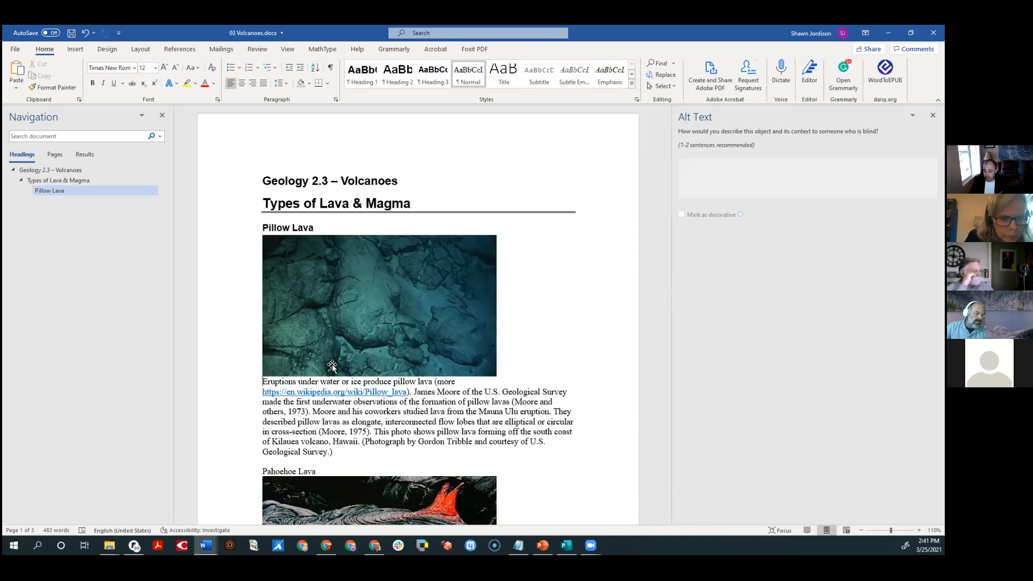
pyautogui.hotkey('ctrl', 'z')
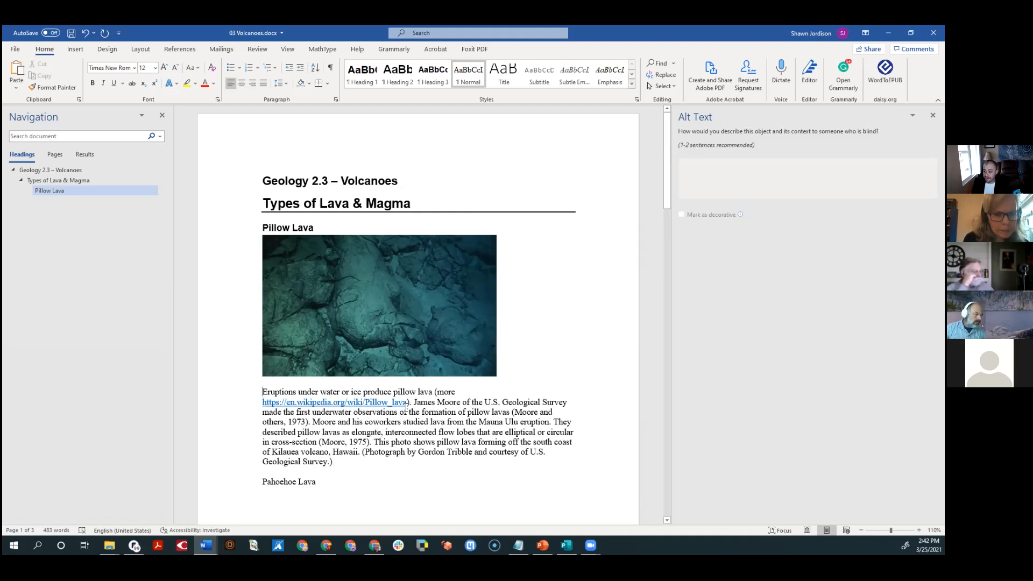
pyautogui.moveTo(407, 403); pyautogui.dragTo(263, 404)
pyautogui.hotkey('ctrl', 'c')
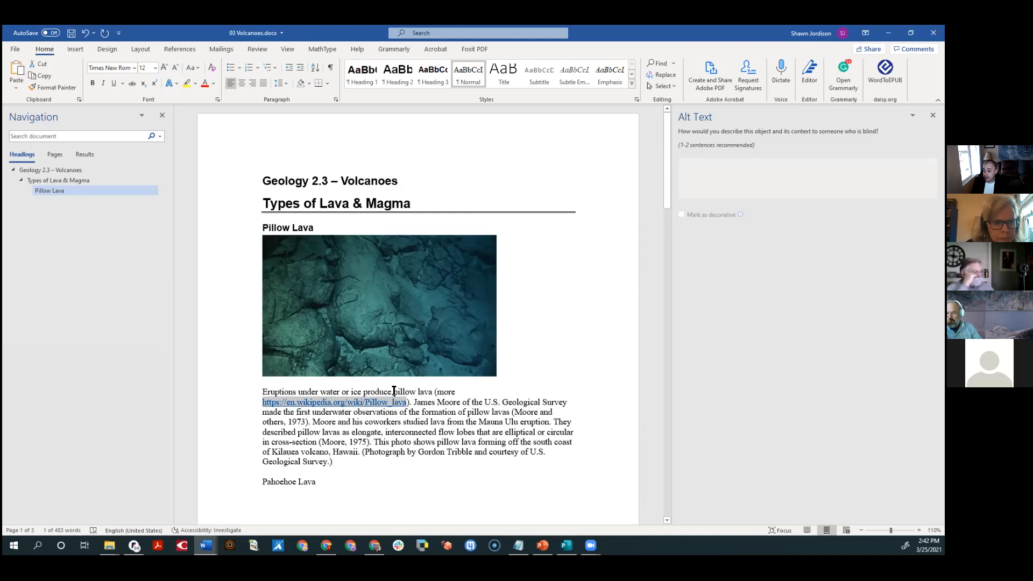
pyautogui.moveTo(431, 392); pyautogui.dragTo(408, 392)
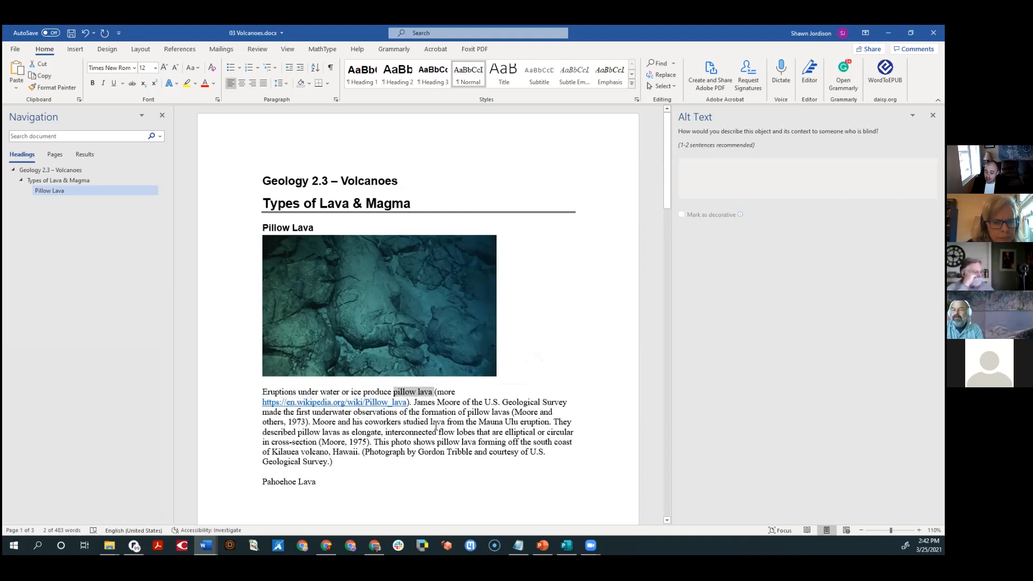
pyautogui.rightClick(418, 393)
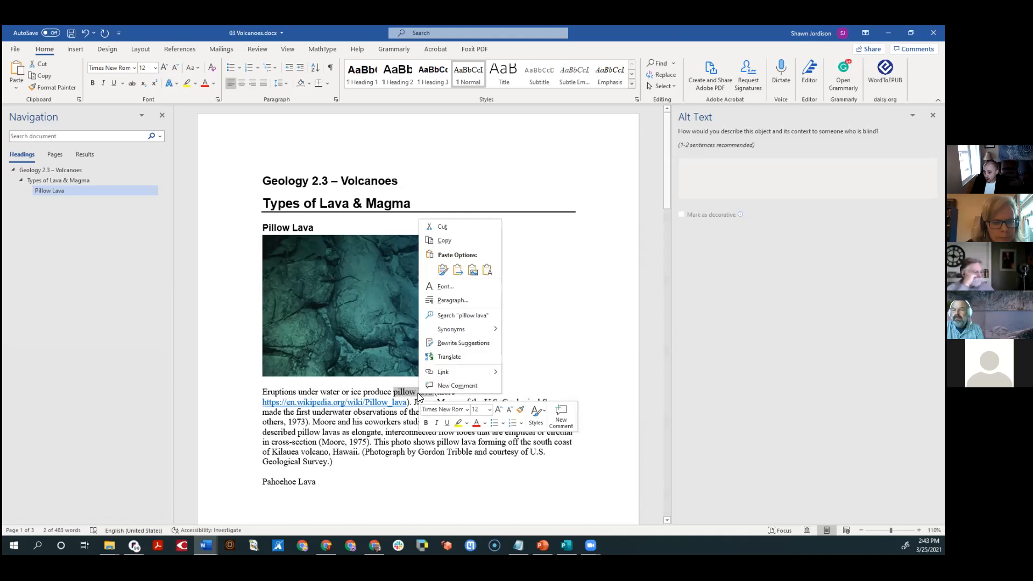
pyautogui.click(440, 372)
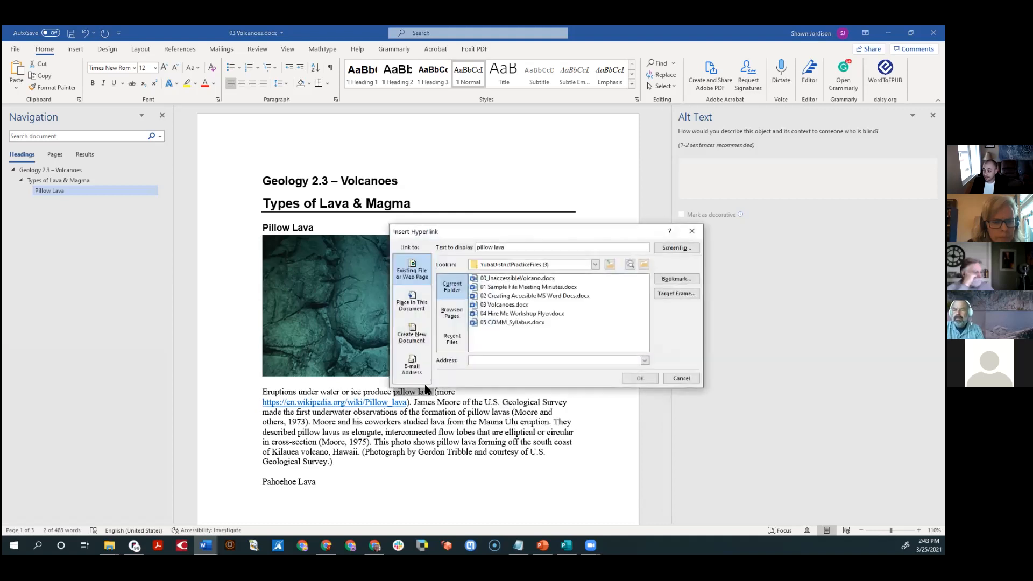
pyautogui.rightClick(490, 362)
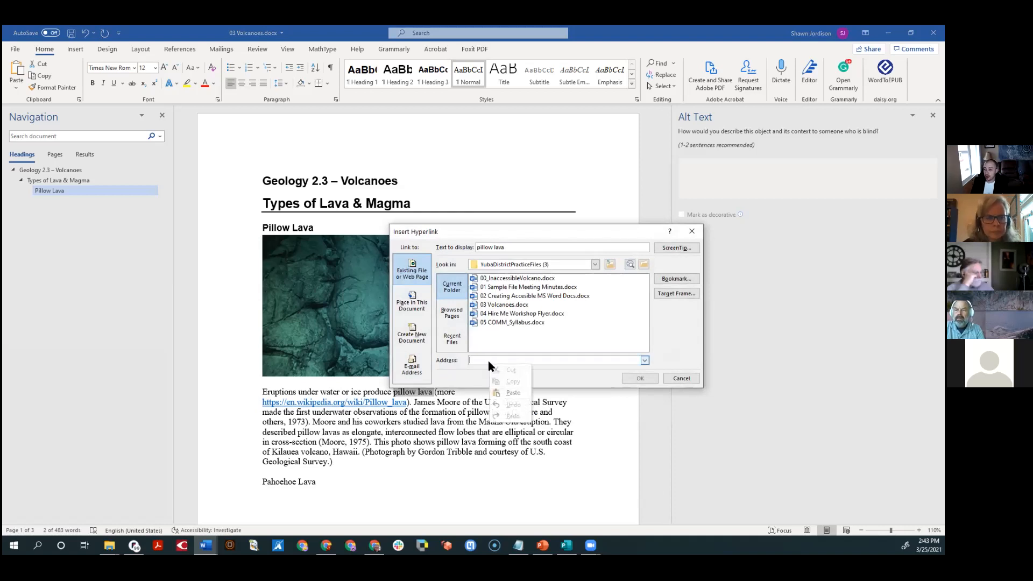
pyautogui.click(509, 391)
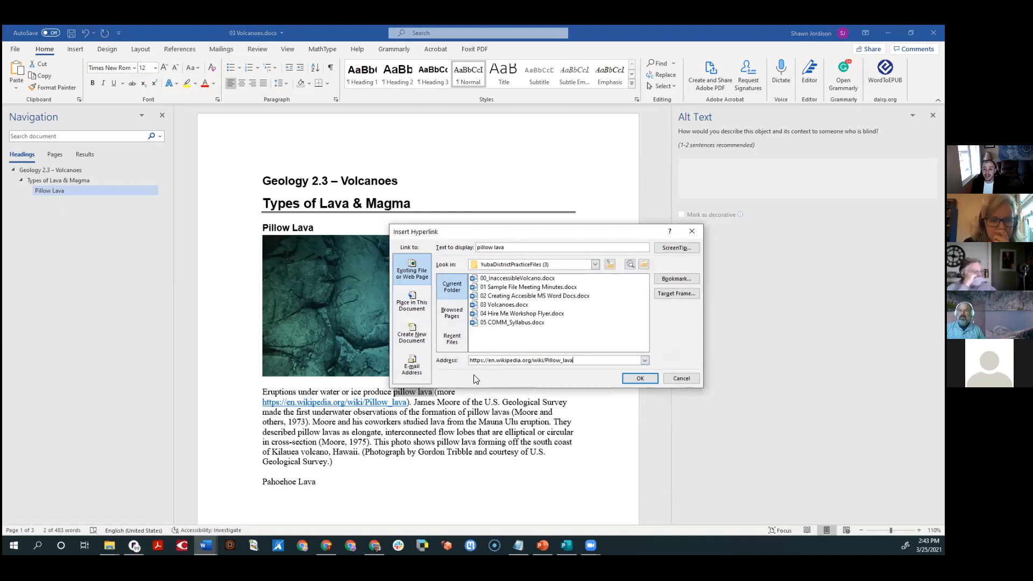
pyautogui.click(631, 379)
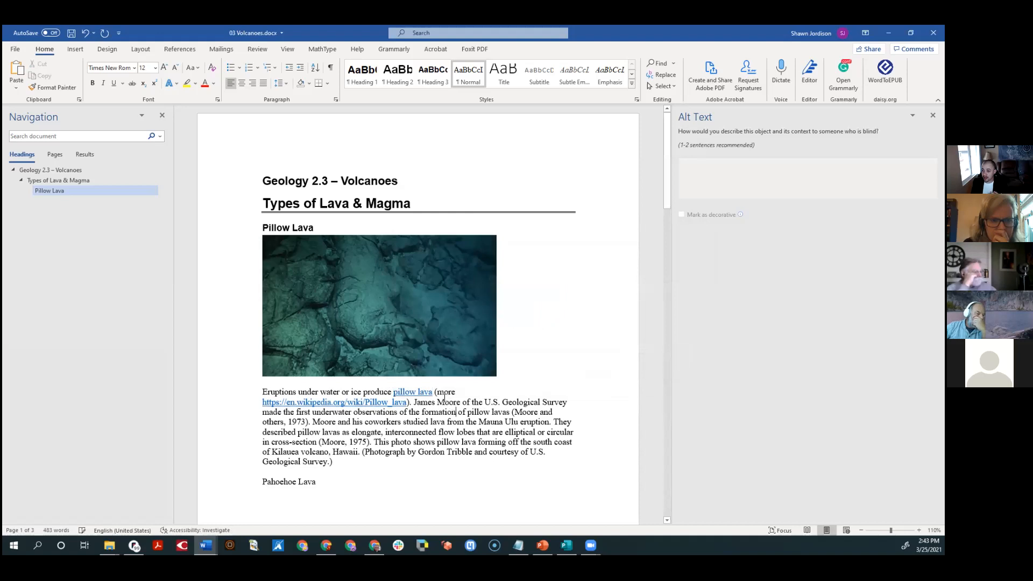
# - Delete "(more" after the linked words "pillow lava" and remove the hyperlink from the written-out Wikipedia URL
pyautogui.press('Delete')
pyautogui.press('Delete')
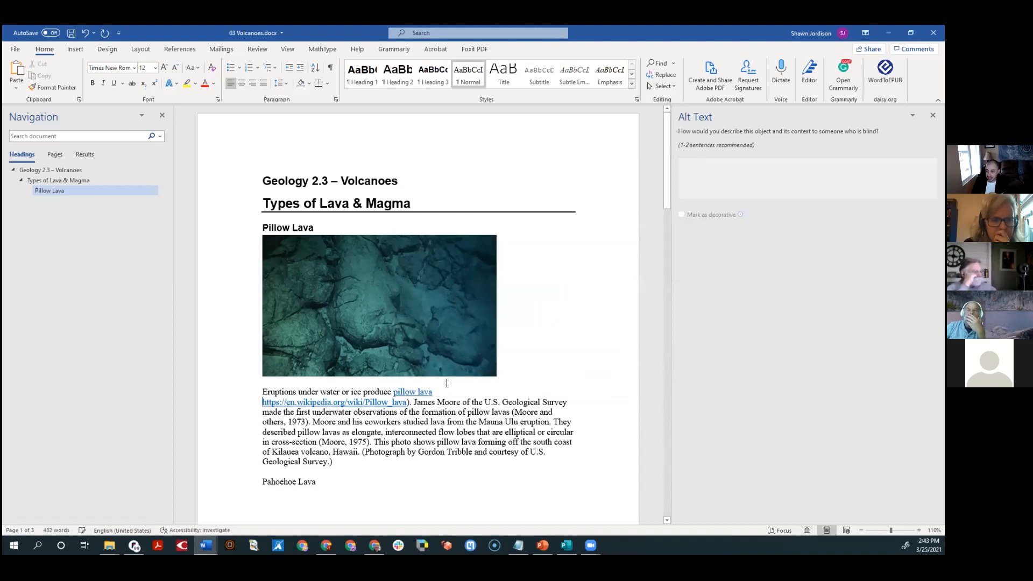
pyautogui.hotkey('ctrl', 'shift', 'Right')
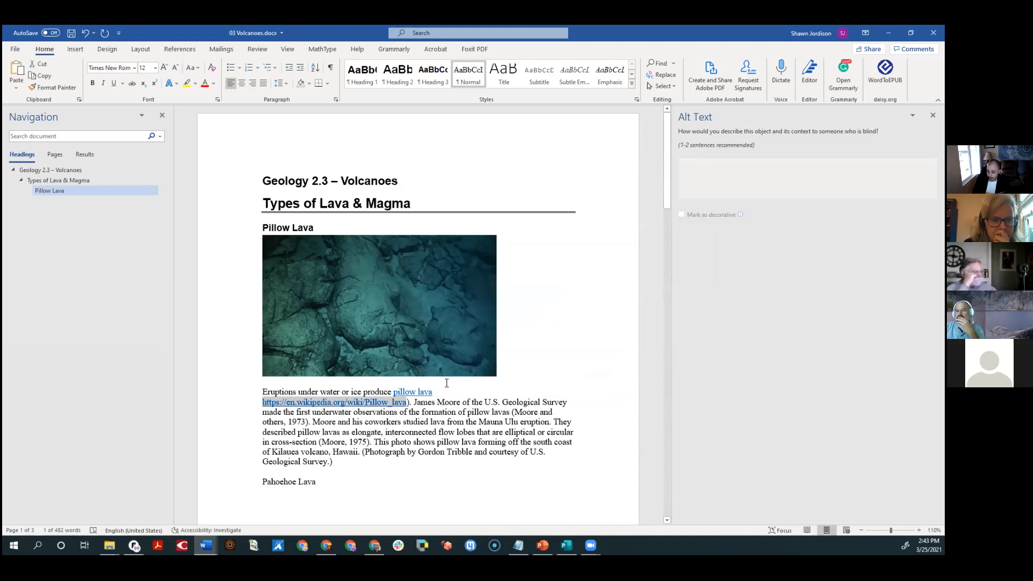
pyautogui.press('Down')
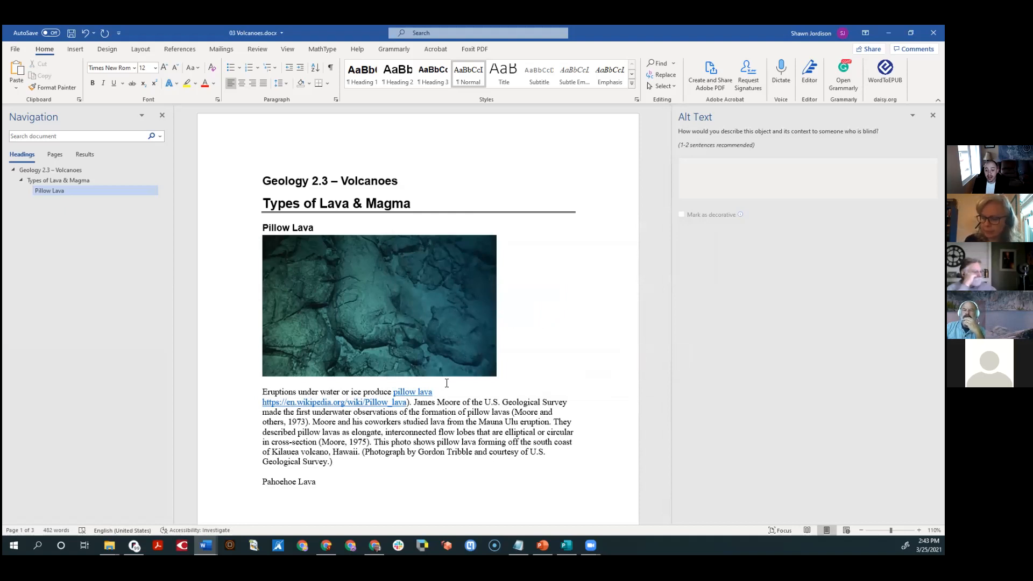
pyautogui.click(447, 383)
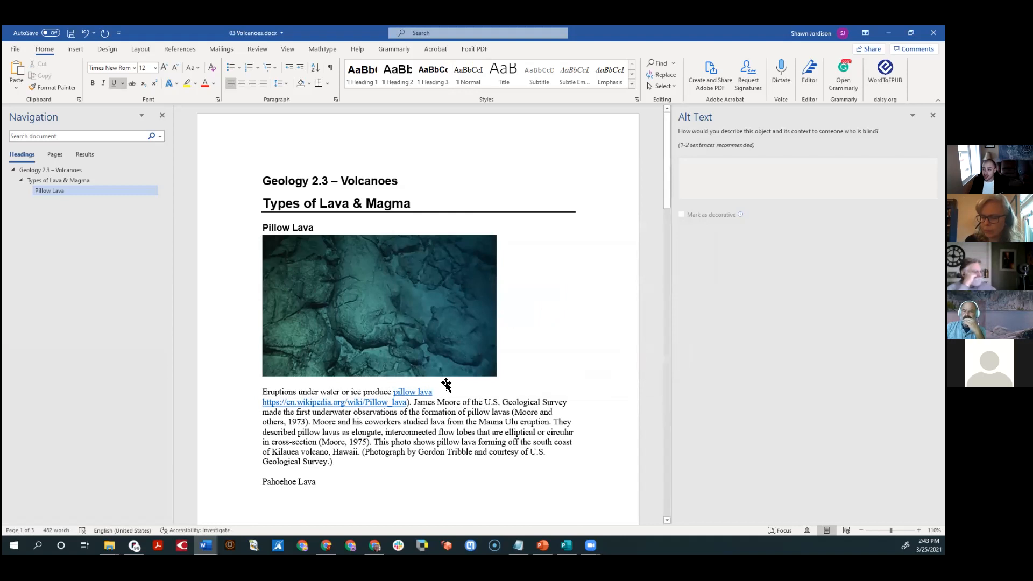
pyautogui.moveTo(407, 402); pyautogui.dragTo(262, 404)
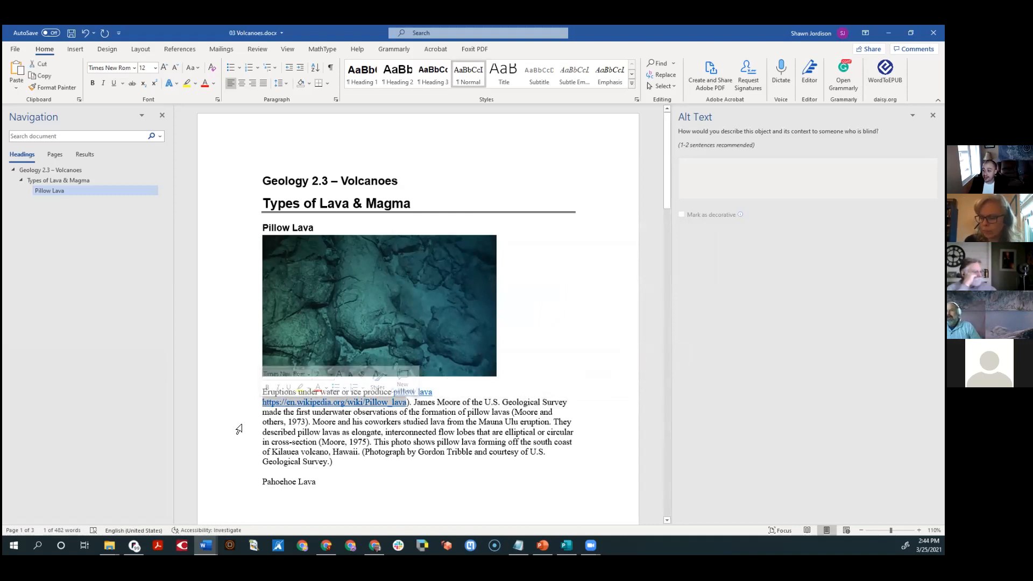
pyautogui.rightClick(279, 401)
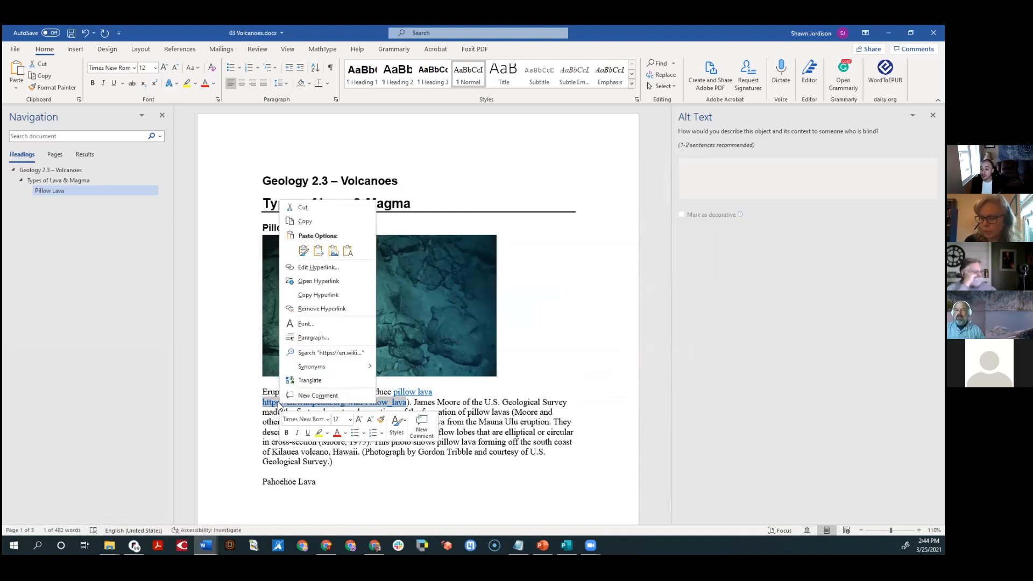
pyautogui.click(321, 308)
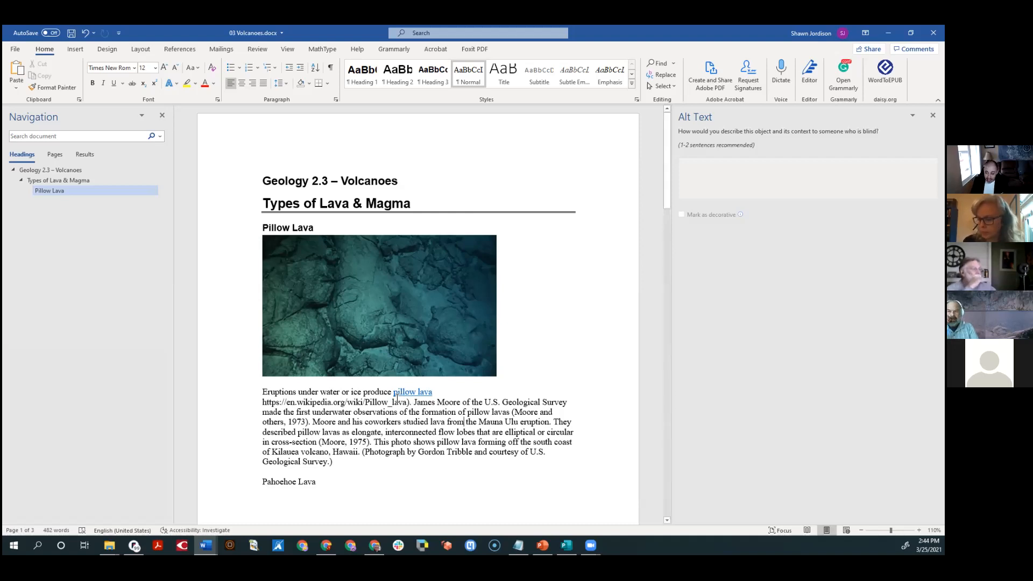
# - Delete the written-out Wikipedia URL, its closing parenthesis and the extra space between the linked words "pillow lava" and the period
pyautogui.moveTo(410, 402); pyautogui.dragTo(404, 402)
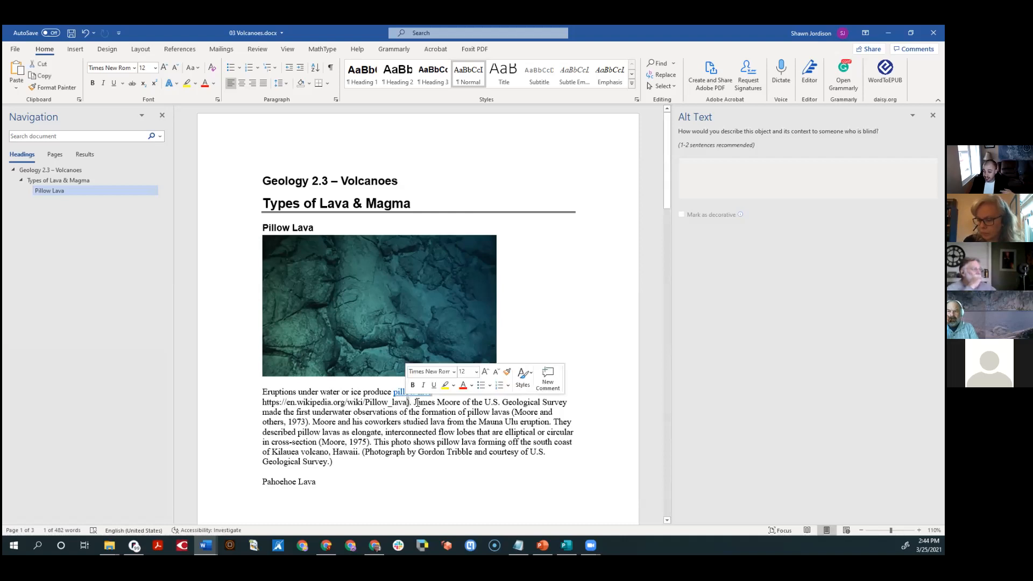
pyautogui.press('BackSpace')
pyautogui.press('BackSpace')
pyautogui.press('BackSpace')
pyautogui.press('BackSpace')
pyautogui.press('BackSpace')
pyautogui.press('BackSpace')
pyautogui.press('BackSpace')
pyautogui.press('BackSpace')
pyautogui.press('BackSpace')
pyautogui.press('BackSpace')
pyautogui.press('BackSpace')
pyautogui.press('BackSpace')
pyautogui.press('BackSpace')
pyautogui.press('BackSpace')
pyautogui.press('BackSpace')
pyautogui.press('BackSpace')
pyautogui.press('BackSpace')
pyautogui.press('BackSpace')
pyautogui.press('BackSpace')
pyautogui.press('BackSpace')
pyautogui.press('BackSpace')
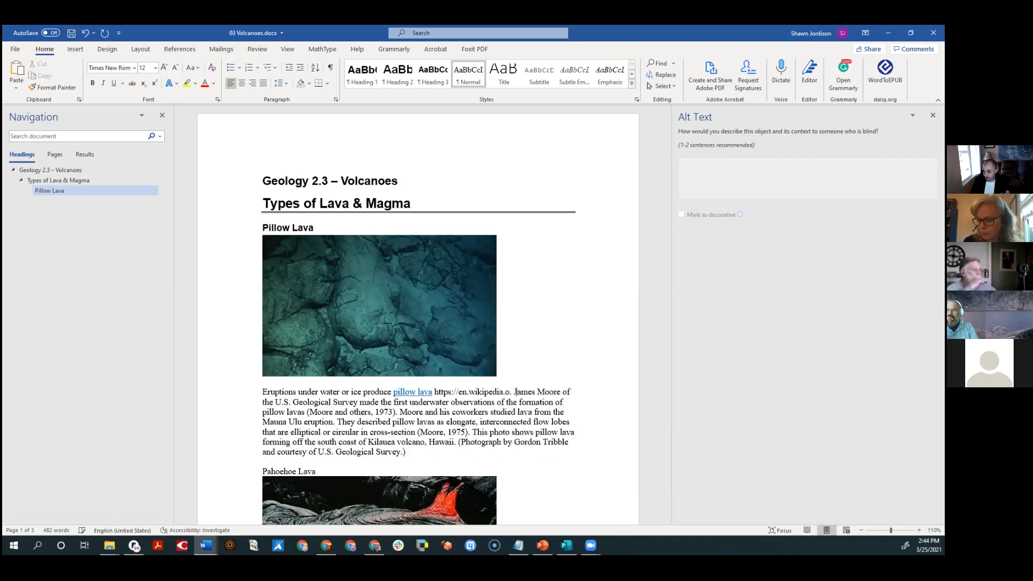
pyautogui.press('BackSpace')
pyautogui.press('BackSpace')
pyautogui.press('BackSpace')
pyautogui.press('BackSpace')
pyautogui.press('BackSpace')
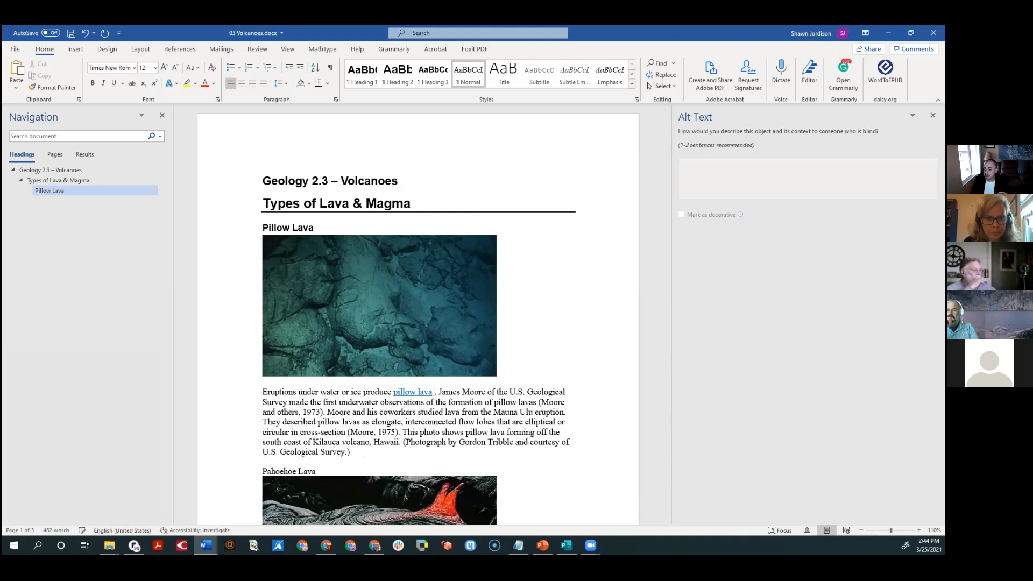
pyautogui.press('BackSpace')
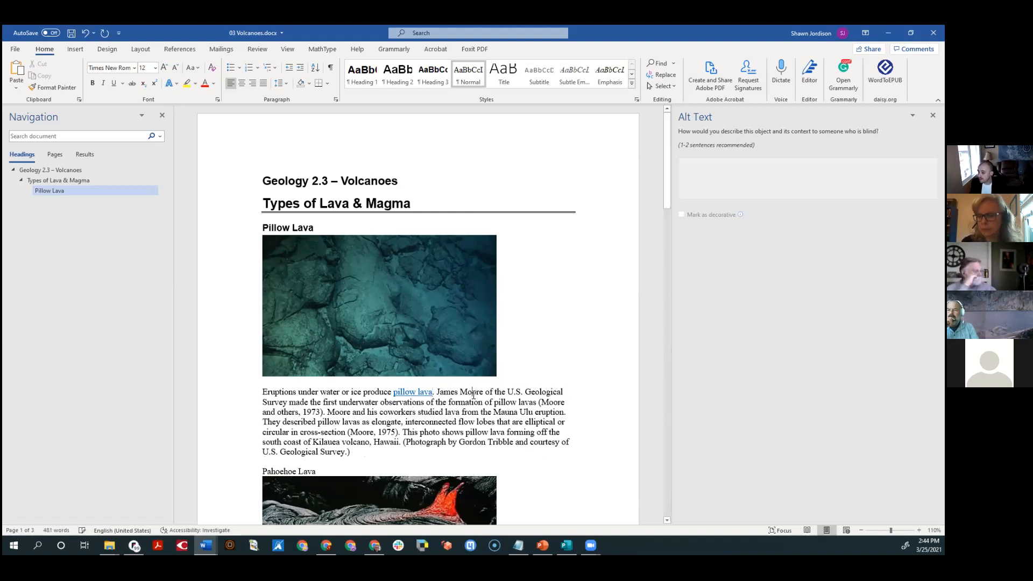
# - Apply the Heading 3 style to the "Pahoehoe Lava" line and check the heading structure by jumping between the document's headings
pyautogui.scroll(-3, 453, 409)
pyautogui.scroll(-3, 455, 348)
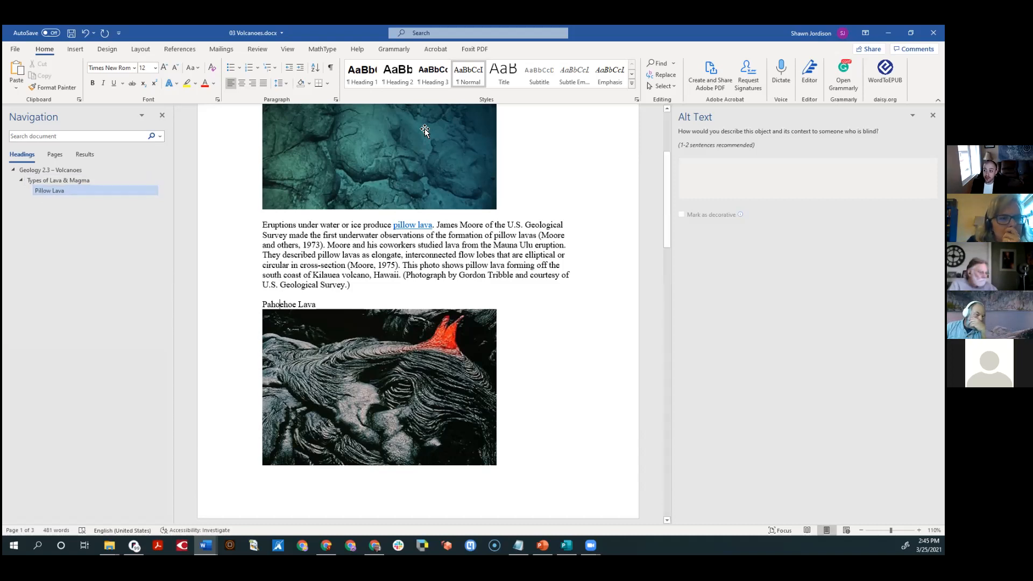
pyautogui.click(435, 81)
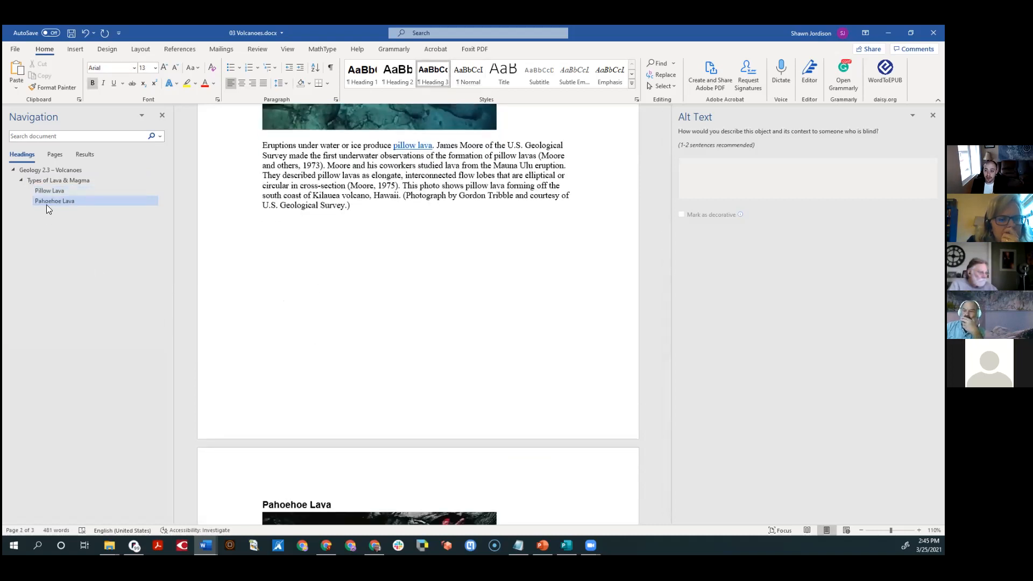
pyautogui.click(43, 180)
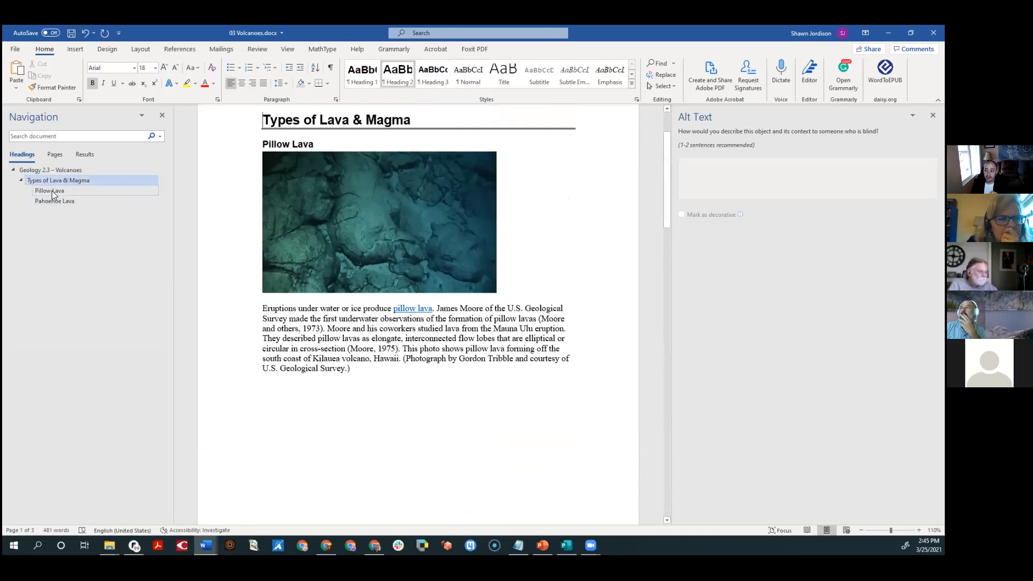
pyautogui.click(52, 191)
pyautogui.click(54, 201)
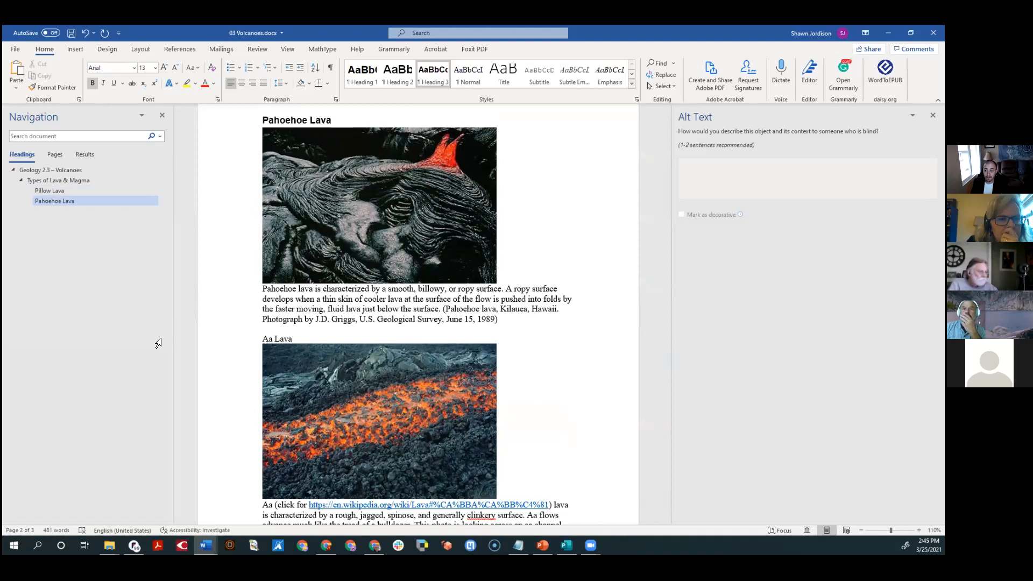
# - Insert a blank line between the Pahoehoe Lava picture and its paragraph, and style the "Aa Lava" line as Heading 3
pyautogui.click(265, 290)
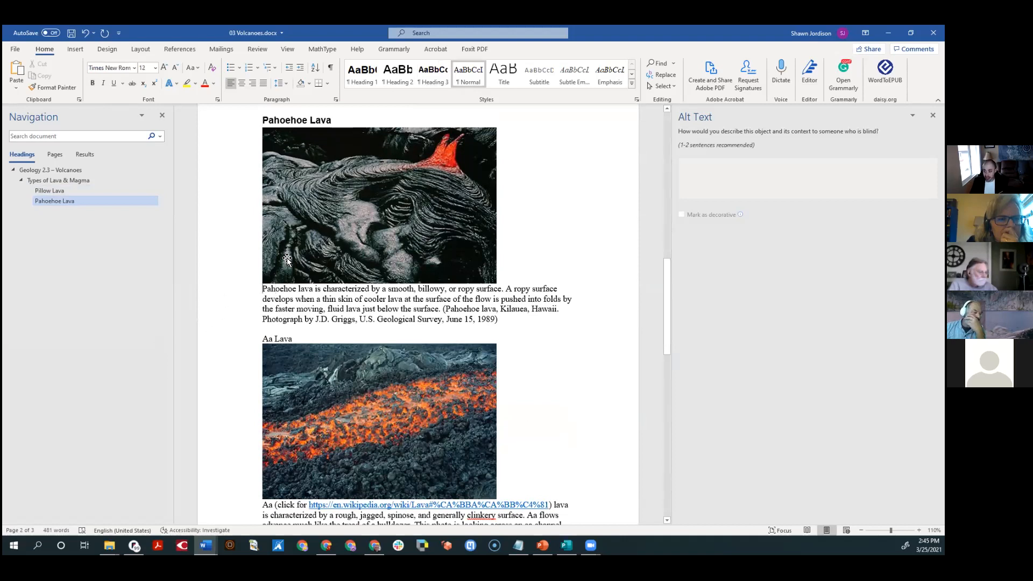
pyautogui.press('Return')
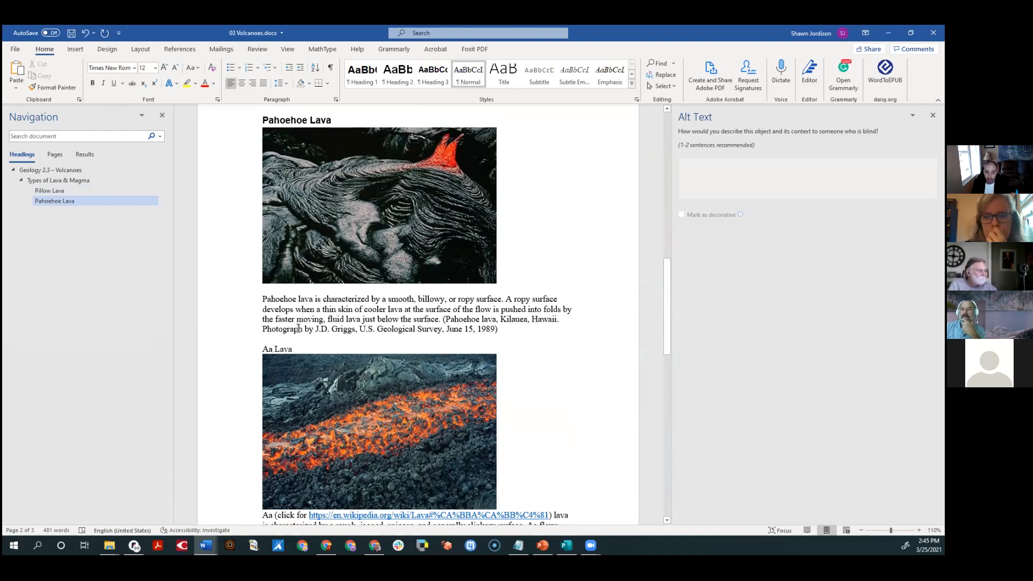
pyautogui.click(434, 86)
pyautogui.scroll(-3, 375, 291)
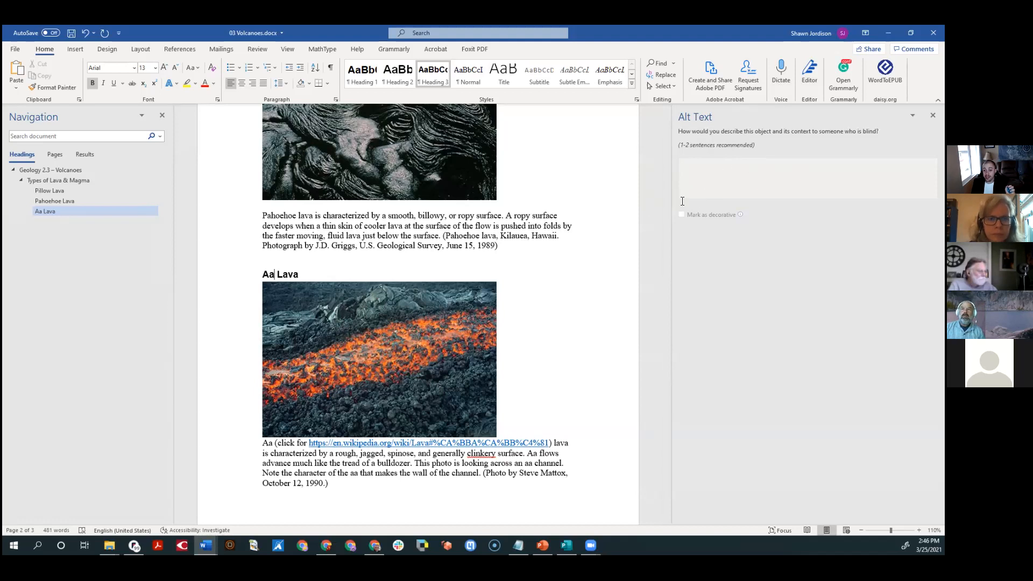
# - Replace the Aa Lava picture's alt text with the sentence "Aa flows advance much like the tread of a bulldozer." copied from the paragraph below it
pyautogui.click(358, 348)
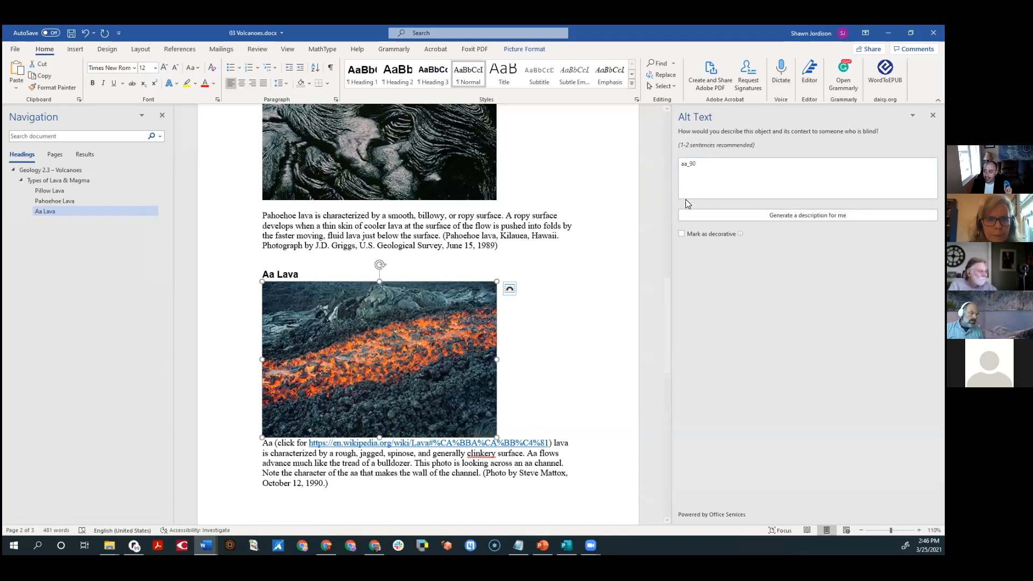
pyautogui.moveTo(710, 167); pyautogui.dragTo(683, 163)
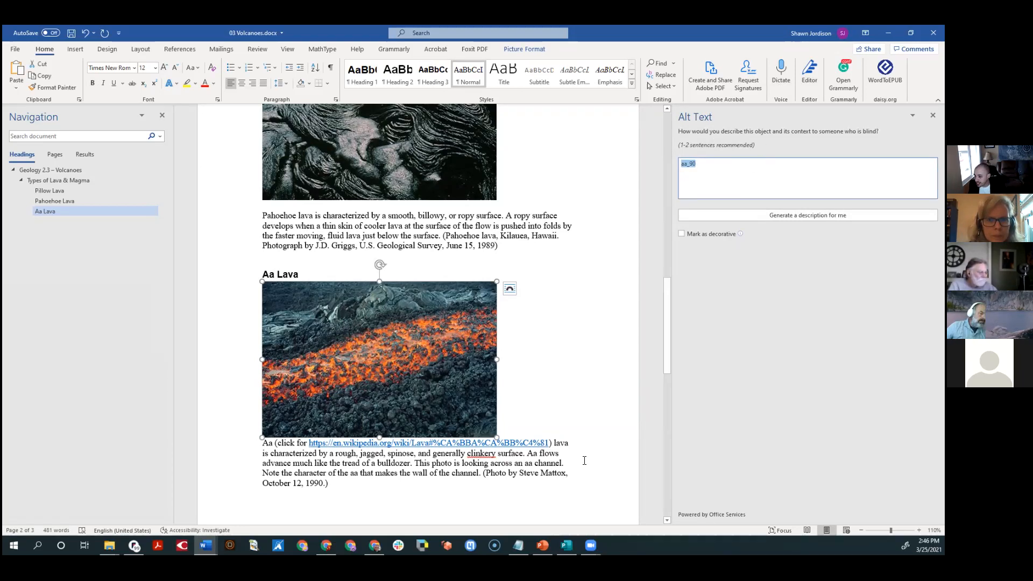
pyautogui.click(528, 453)
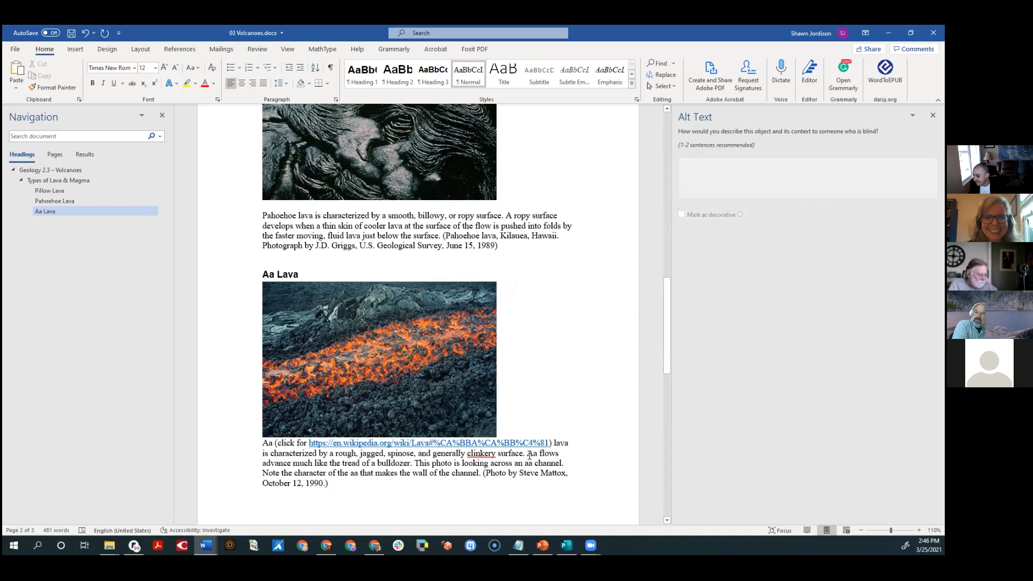
pyautogui.moveTo(529, 454); pyautogui.dragTo(413, 465)
pyautogui.hotkey('ctrl', 'c')
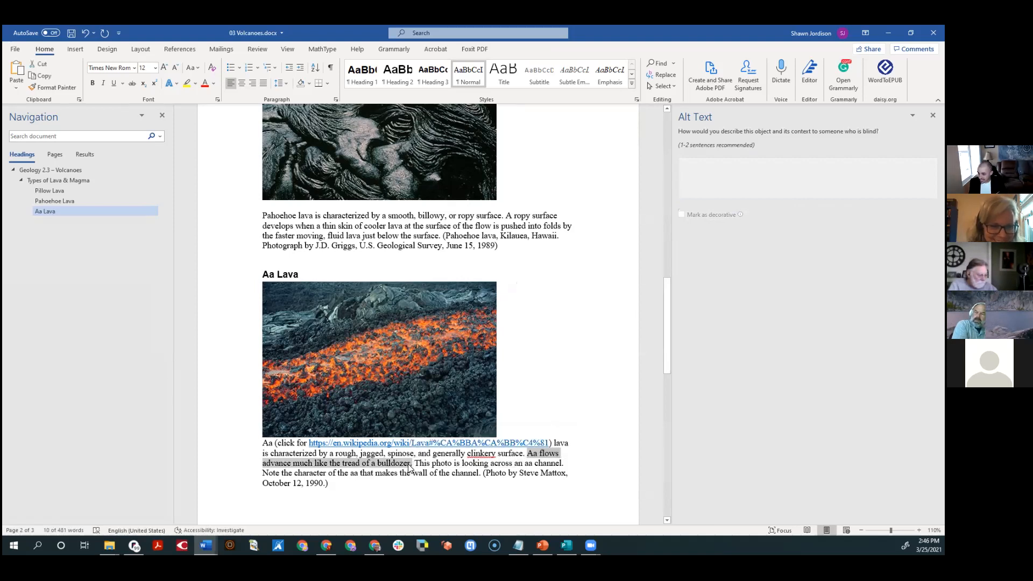
pyautogui.click(397, 338)
pyautogui.moveTo(738, 170); pyautogui.dragTo(604, 161)
pyautogui.hotkey('ctrl', 'v')
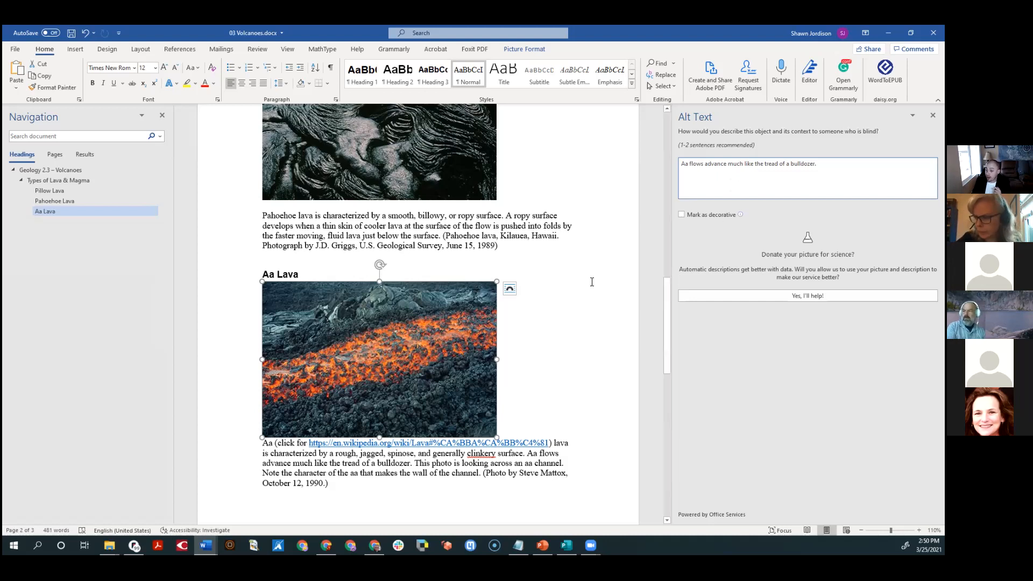
# - Try marking the Aa Lava picture as decorative and clear that marking again
pyautogui.click(334, 475)
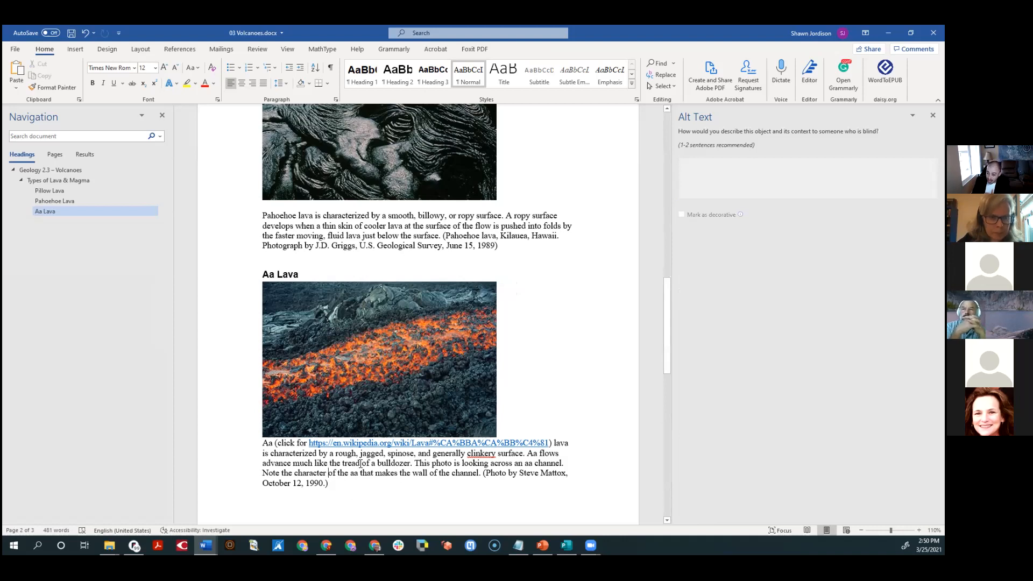
pyautogui.click(389, 368)
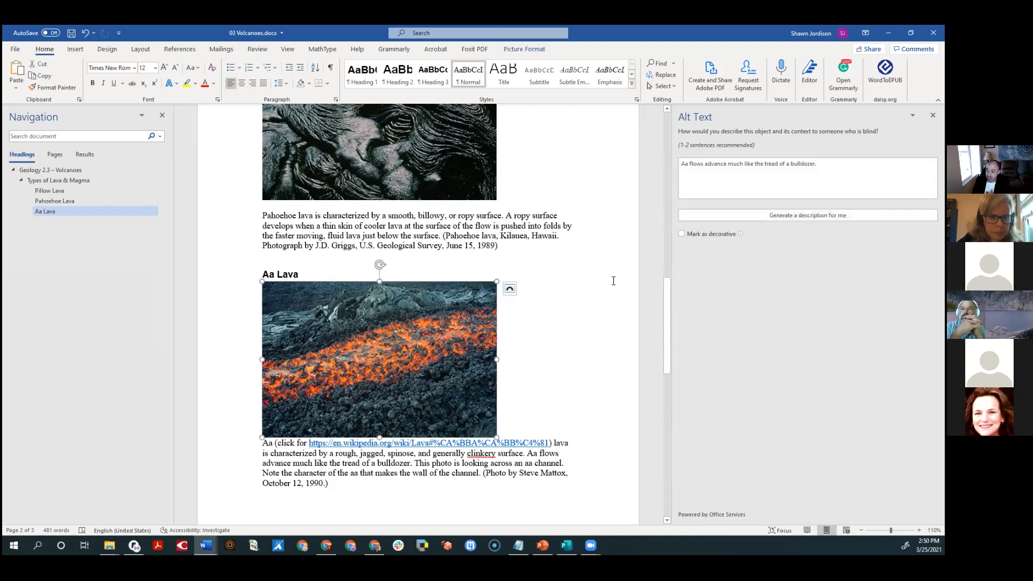
pyautogui.click(711, 236)
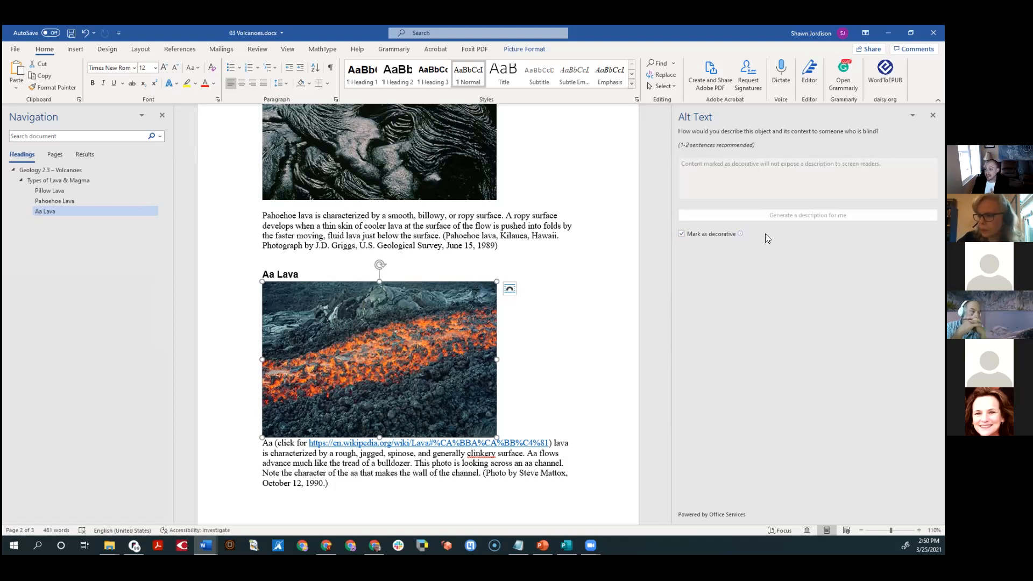
pyautogui.click(719, 233)
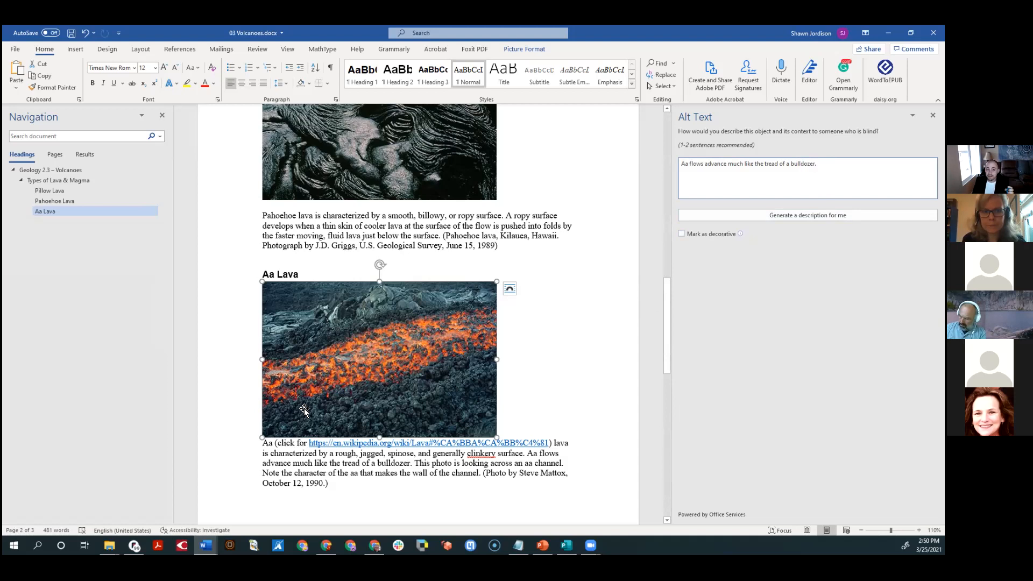
# - Copy the written-out Wikipedia URL with its closing parenthesis from the paragraph under the Aa Lava picture and delete it there
pyautogui.scroll(-3, 304, 412)
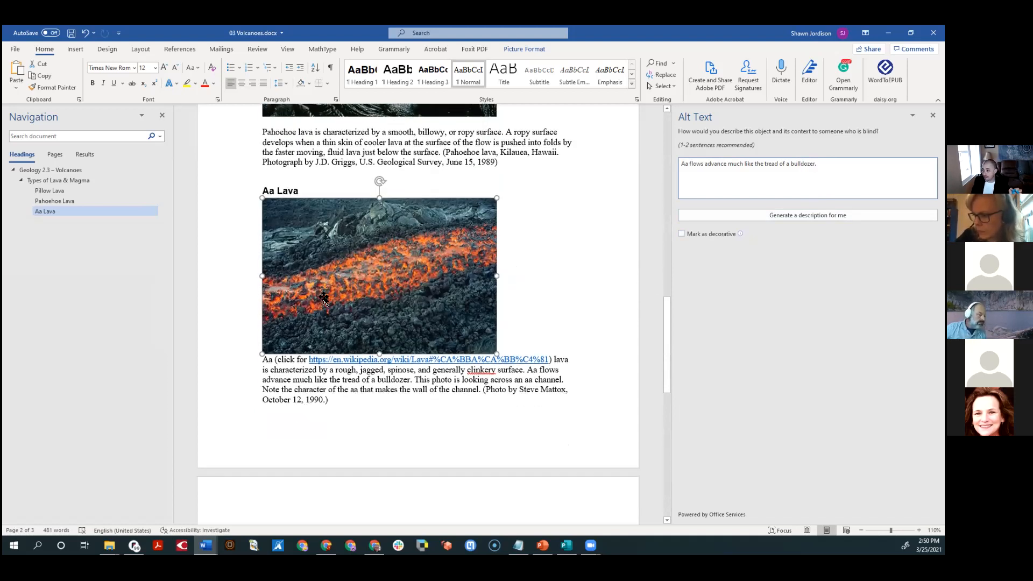
pyautogui.click(279, 368)
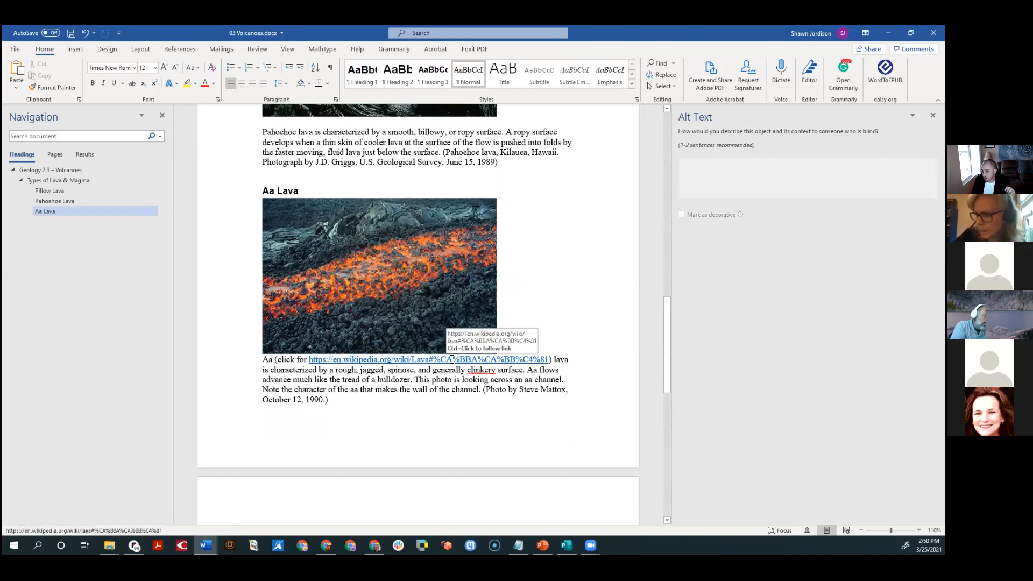
pyautogui.moveTo(548, 359); pyautogui.dragTo(462, 370)
pyautogui.doubleClick(317, 359)
pyautogui.hotkey('ctrl', 'c')
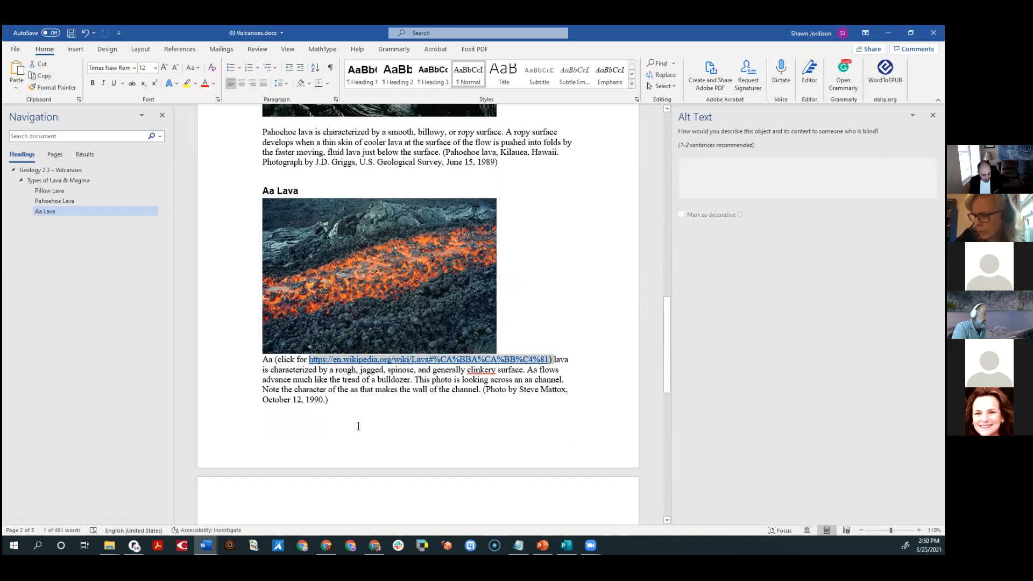
pyautogui.press('Delete')
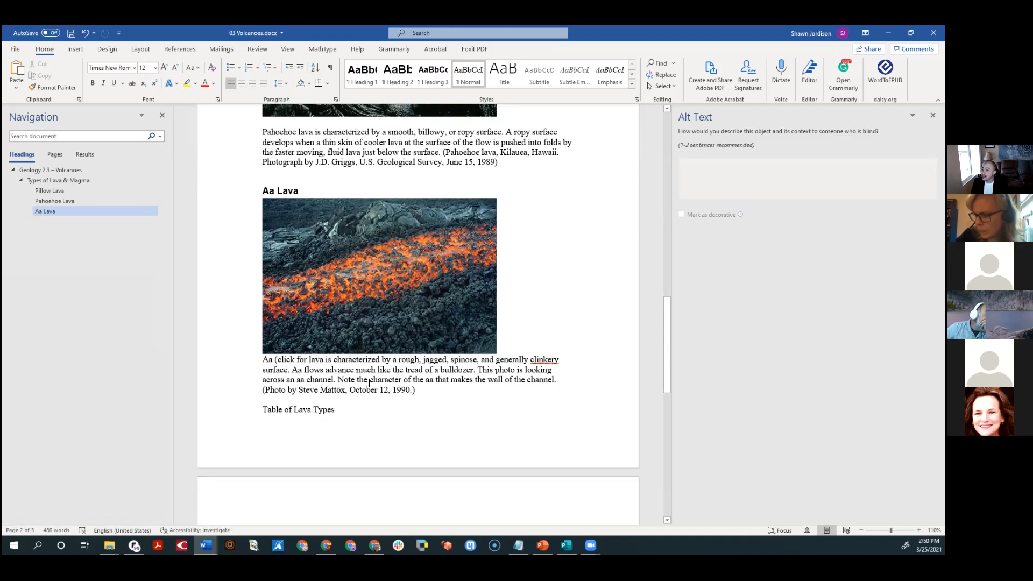
# - Delete the leftover words "(click for" so the paragraph under the picture begins with "Aa lava is characterized"
pyautogui.click(295, 359)
pyautogui.moveTo(304, 360); pyautogui.dragTo(275, 359)
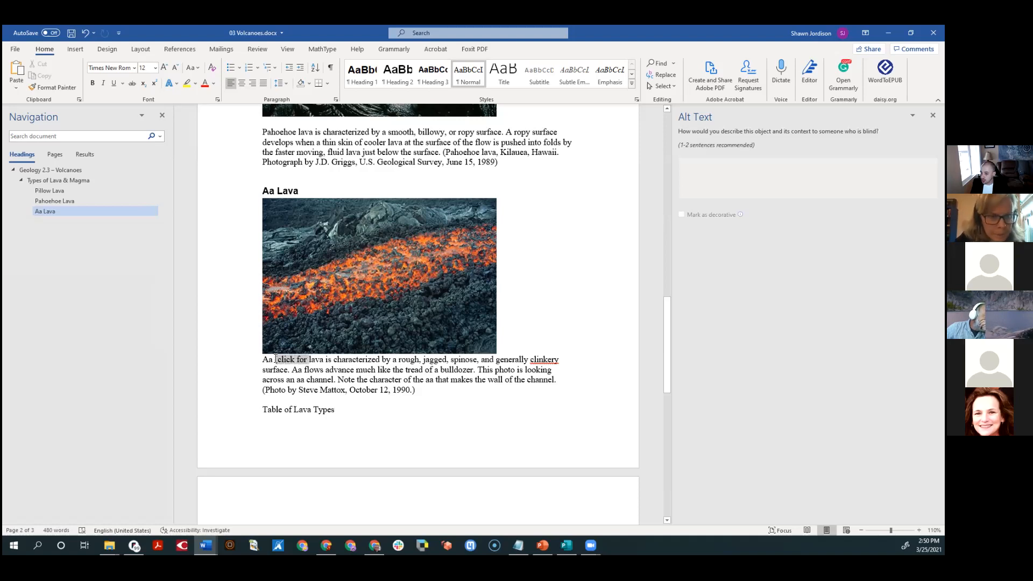
pyautogui.press('Delete')
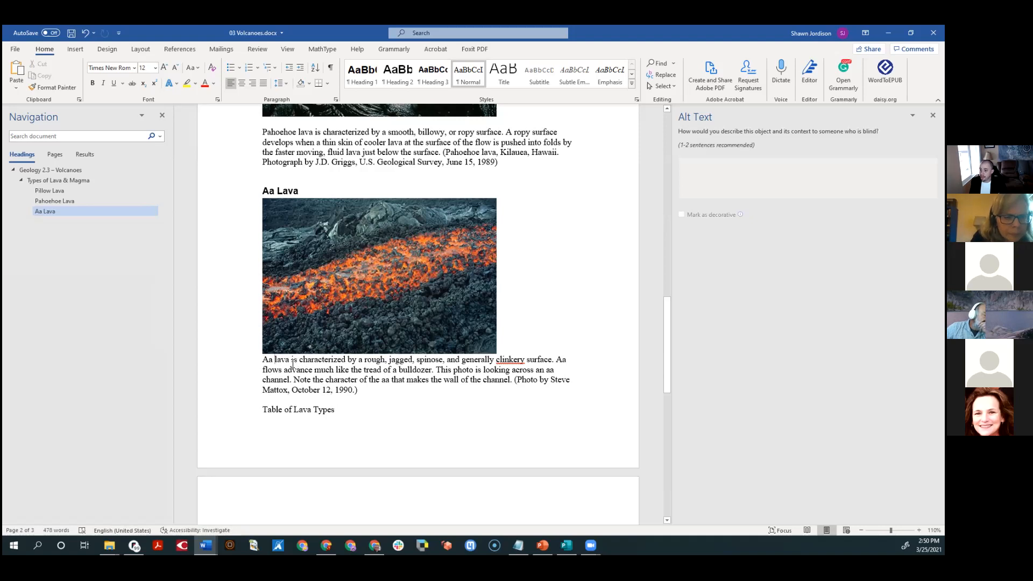
# - Turn the words "Aa lava" at the start of the paragraph under the Aa Lava picture into a hyperlink to the copied Wikipedia URL
pyautogui.moveTo(291, 361); pyautogui.dragTo(263, 359)
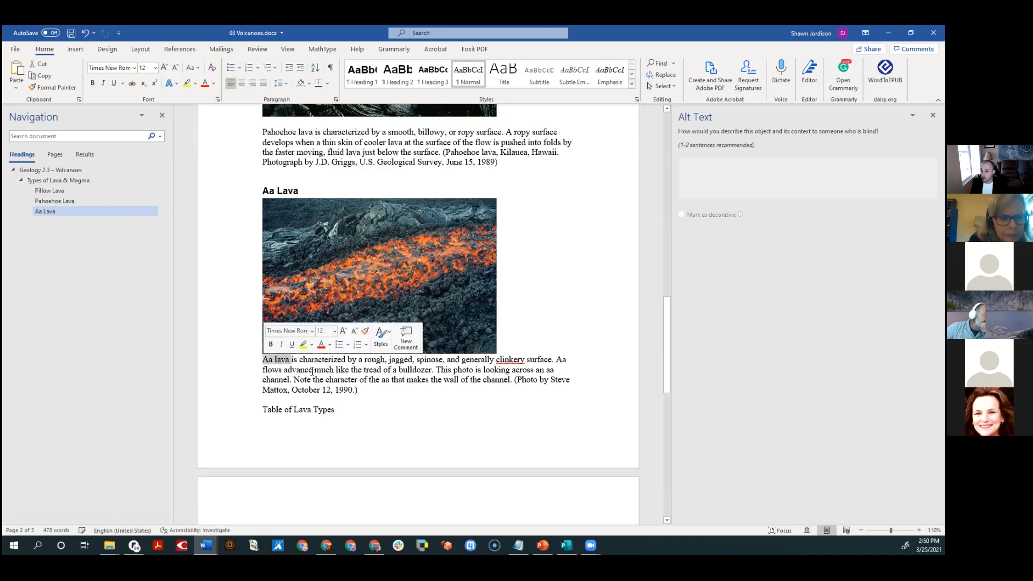
pyautogui.scroll(8, 435, 305)
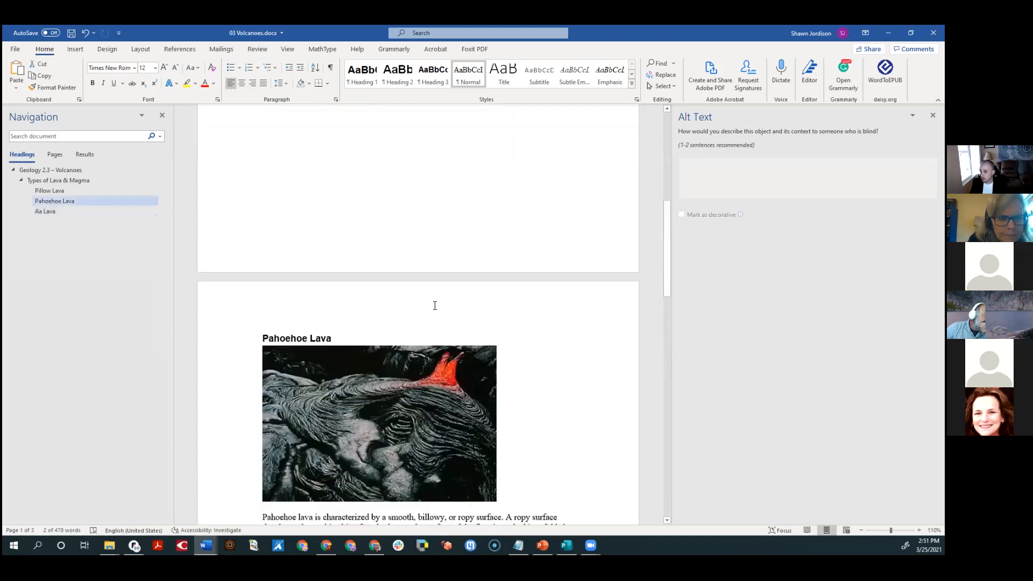
pyautogui.scroll(5, 435, 306)
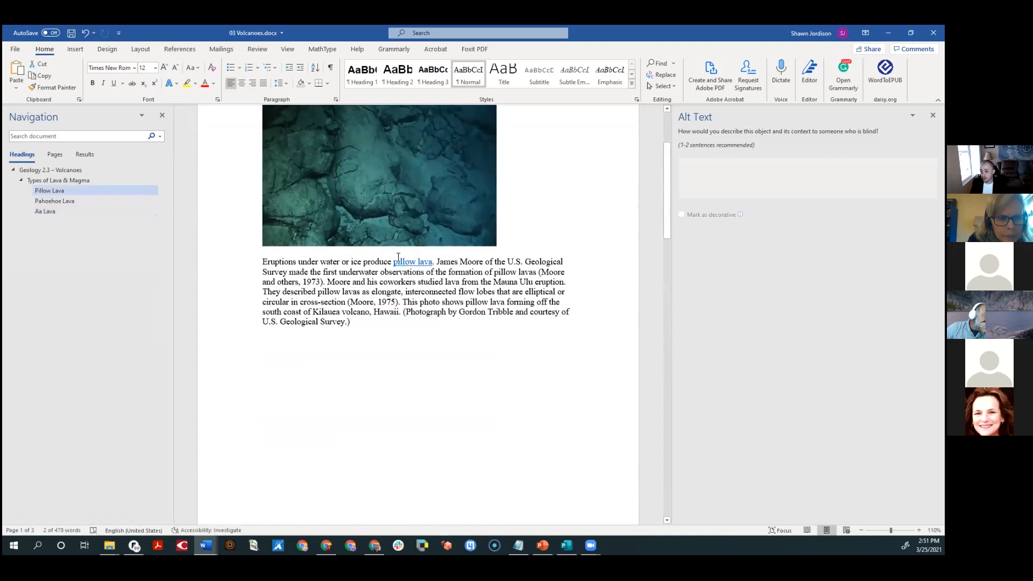
pyautogui.scroll(-6, 357, 366)
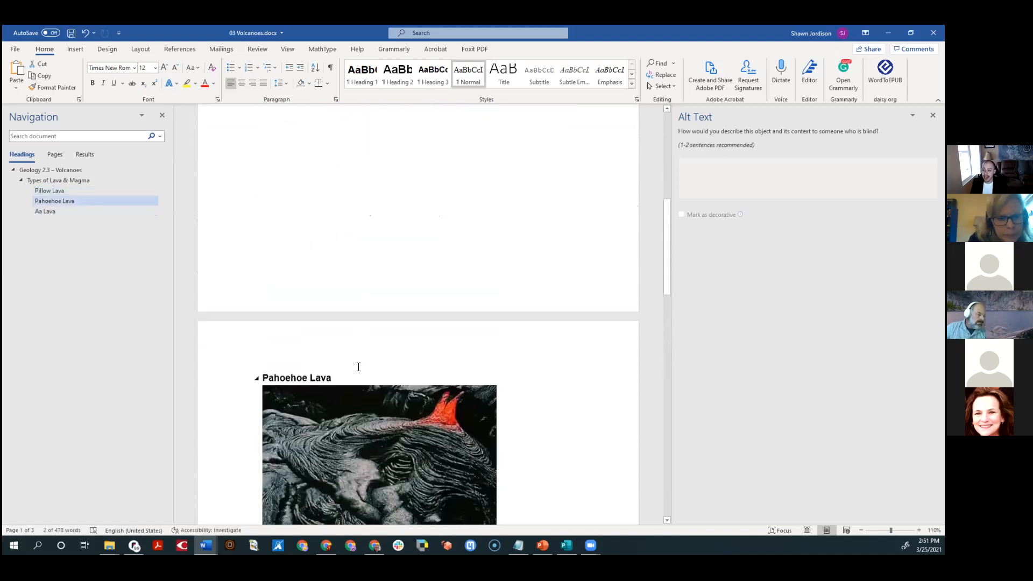
pyautogui.scroll(-5, 358, 370)
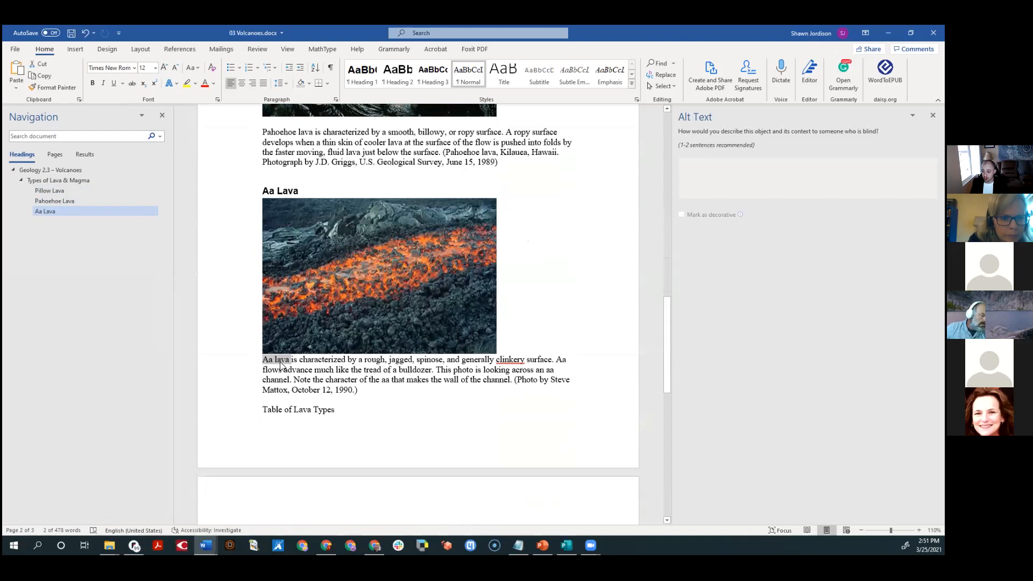
pyautogui.keyDown('ctrl'); pyautogui.scroll(5, 283, 365); pyautogui.keyUp('ctrl')
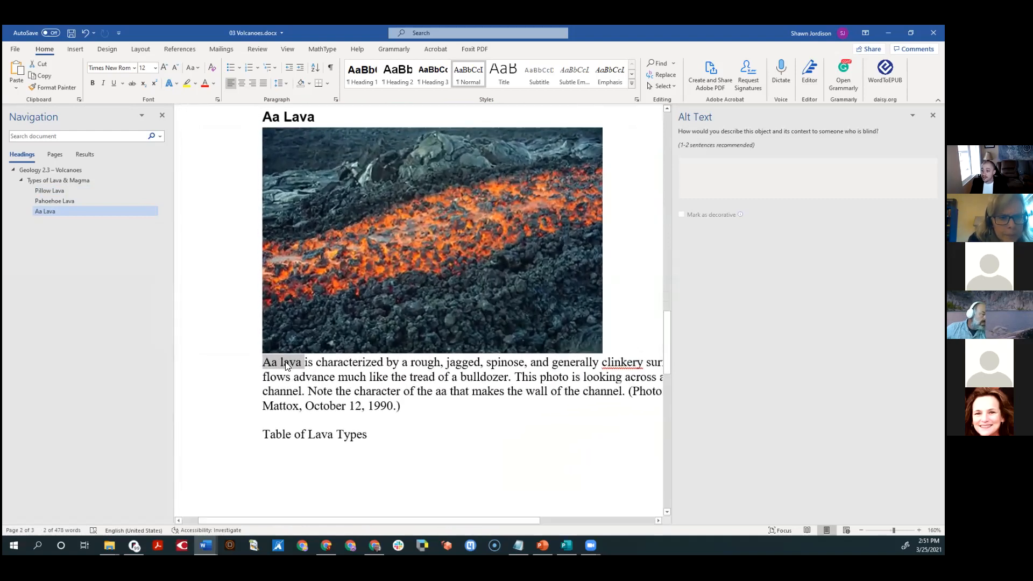
pyautogui.rightClick(286, 366)
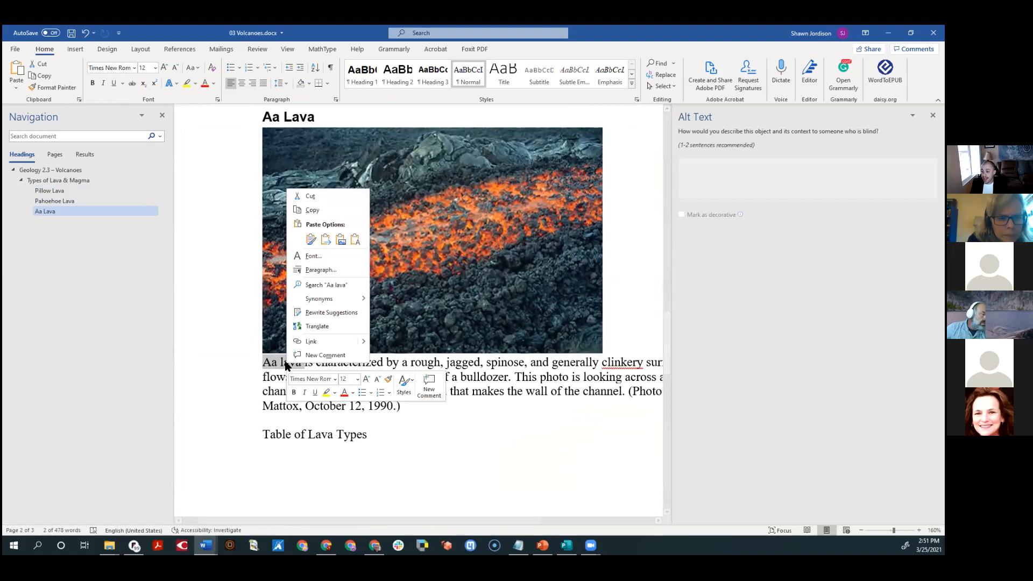
pyautogui.click(317, 341)
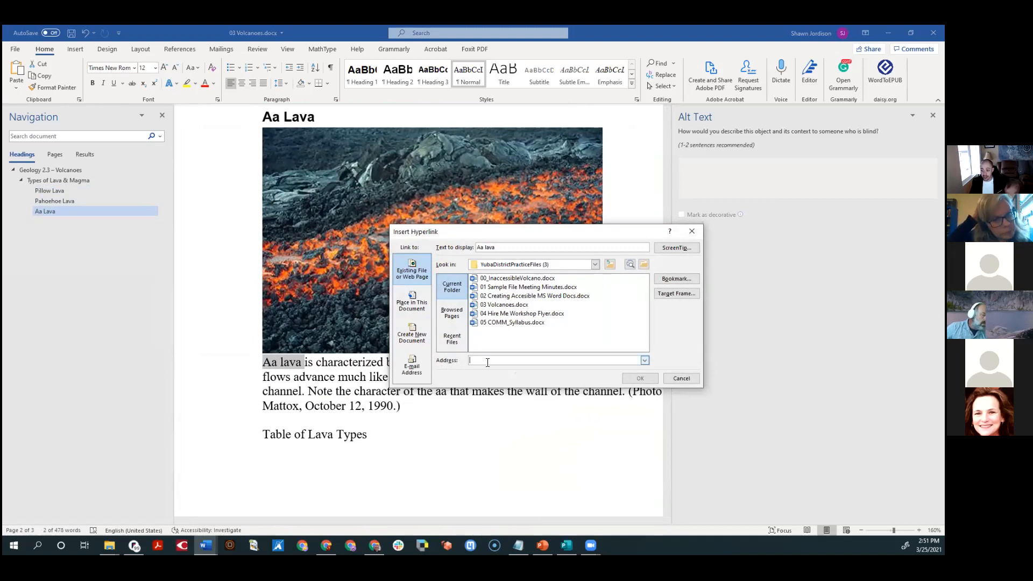
pyautogui.hotkey('ctrl', 'v')
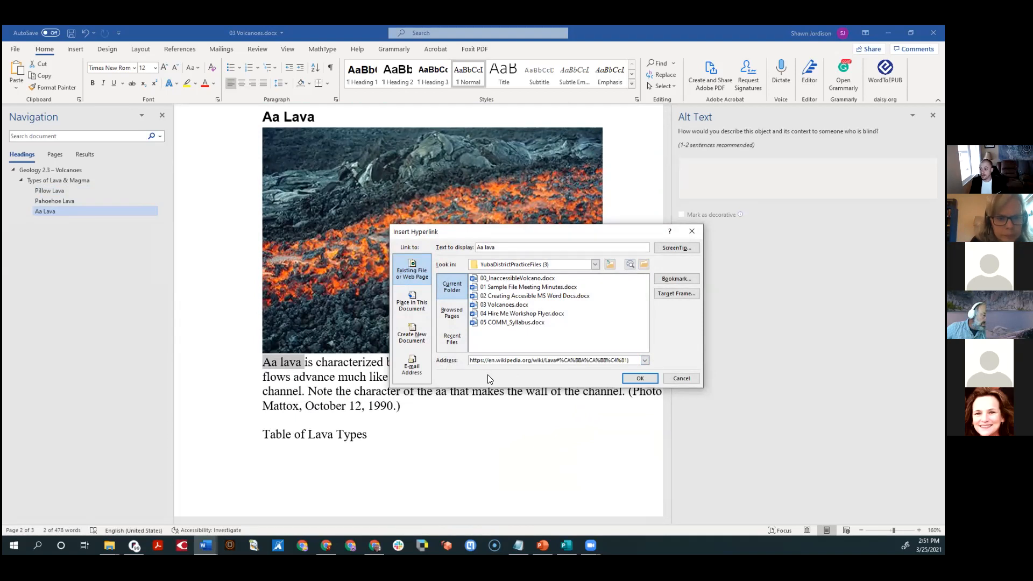
pyautogui.click(640, 378)
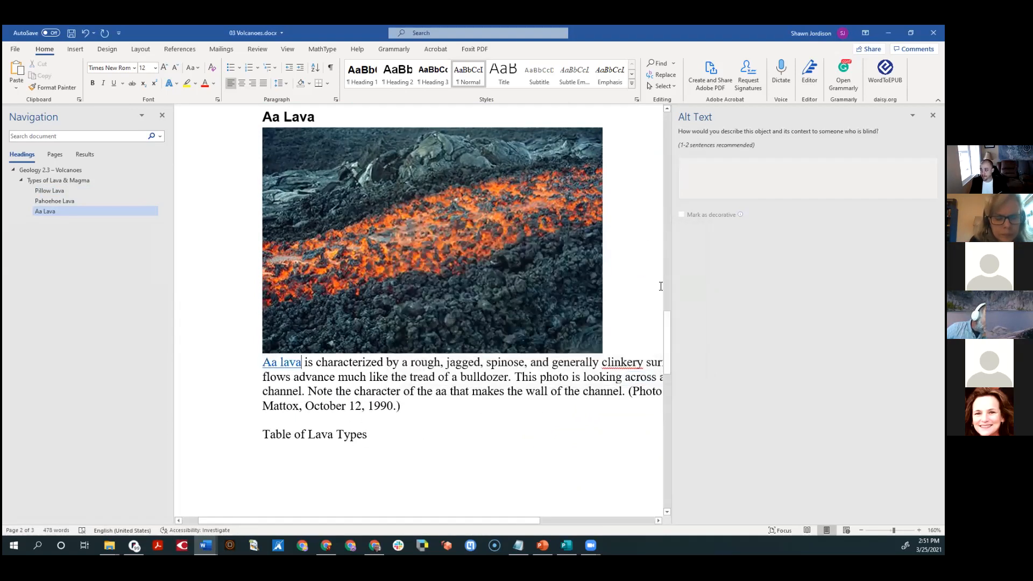
# - Apply the Heading 2 style to the line "Table of Lava Types" above the first table
pyautogui.moveTo(676, 226); pyautogui.dragTo(823, 231)
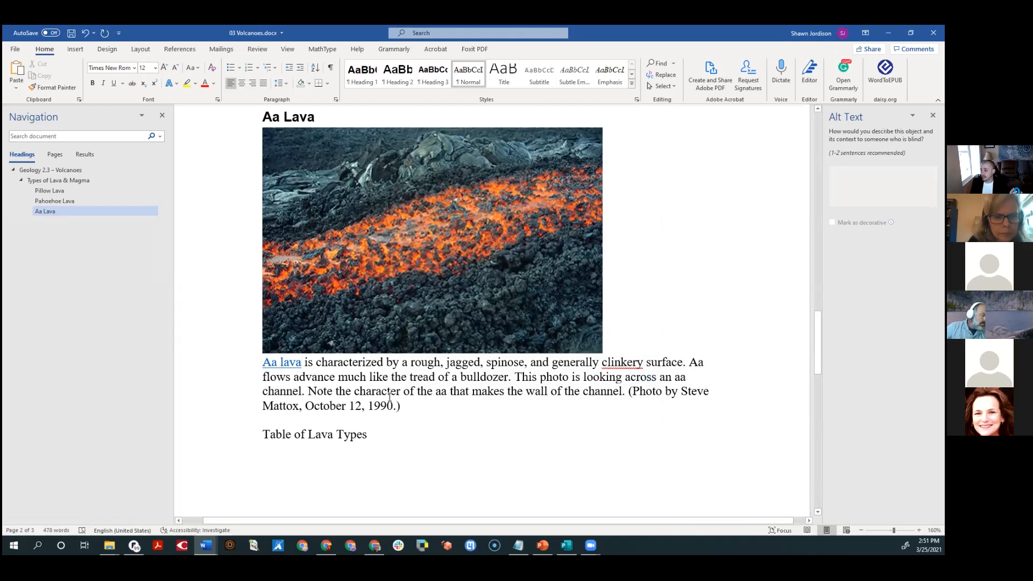
pyautogui.scroll(-2, 344, 398)
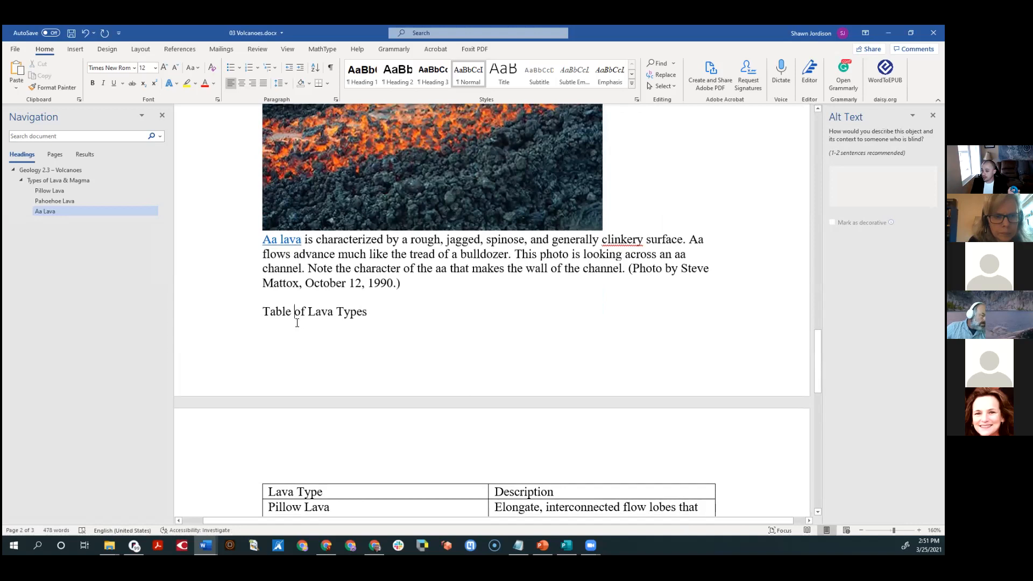
pyautogui.scroll(-2, 303, 377)
pyautogui.scroll(2, 303, 378)
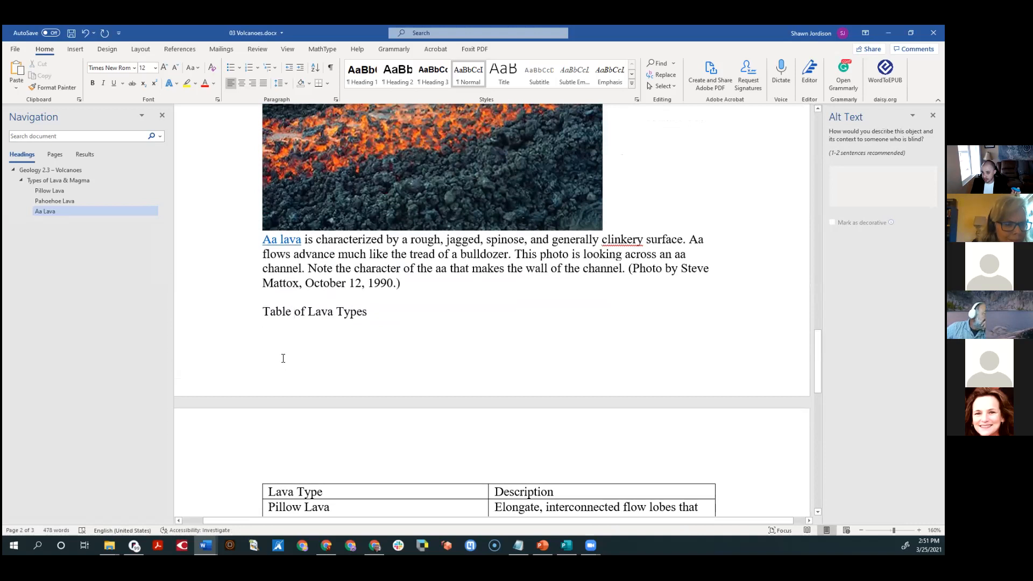
pyautogui.scroll(-2, 290, 372)
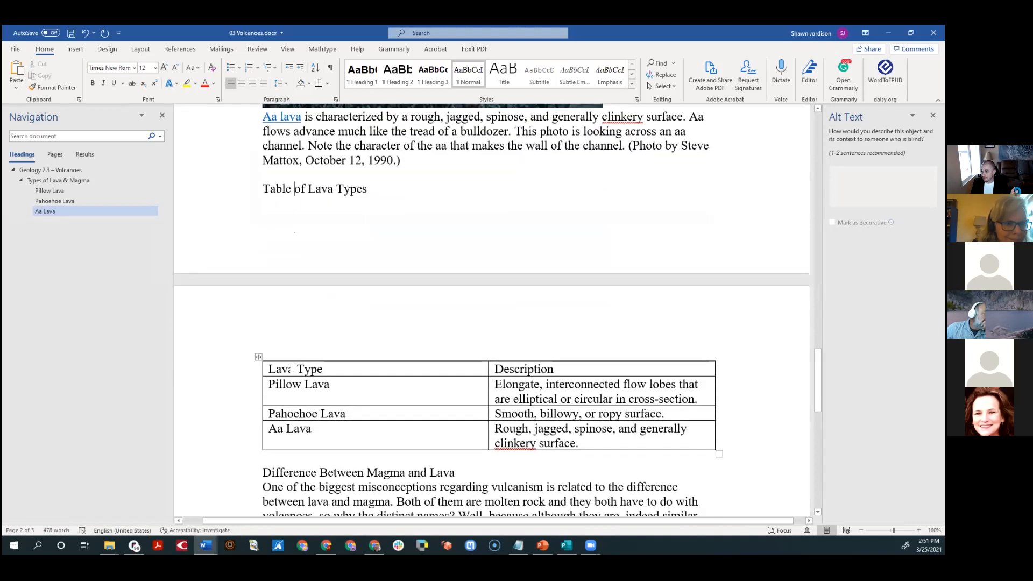
pyautogui.scroll(2, 291, 369)
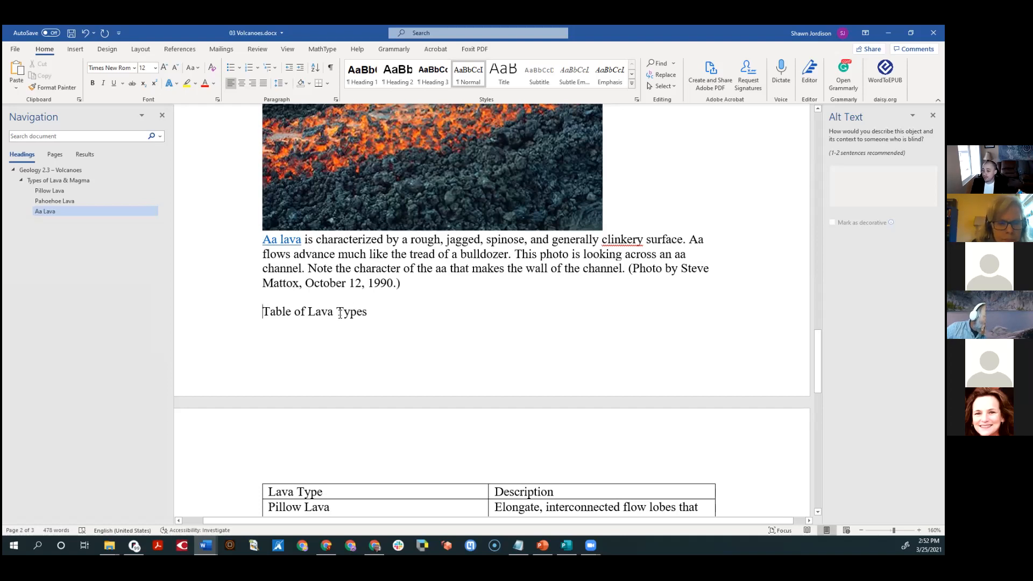
pyautogui.scroll(-3, 340, 313)
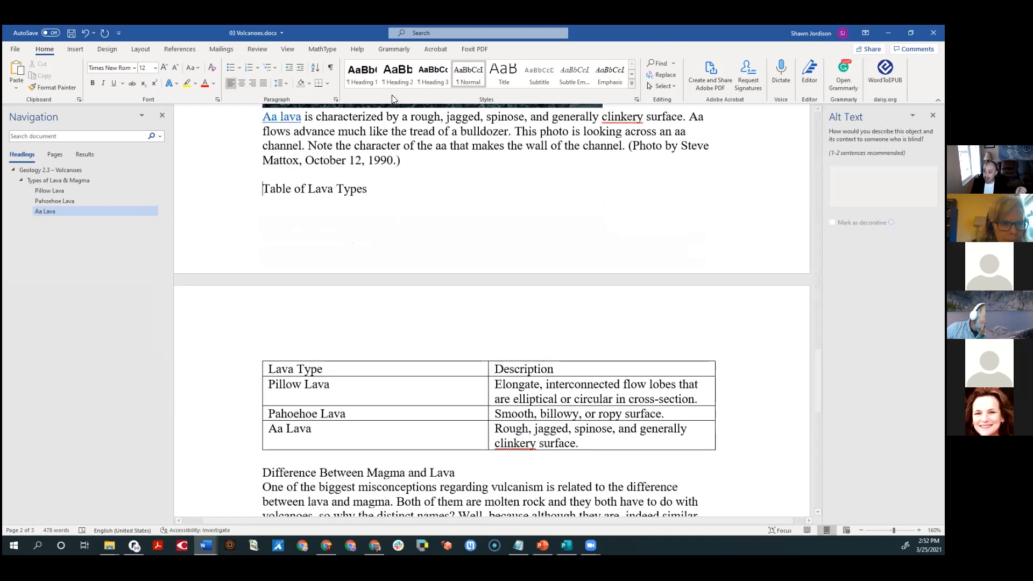
pyautogui.click(397, 72)
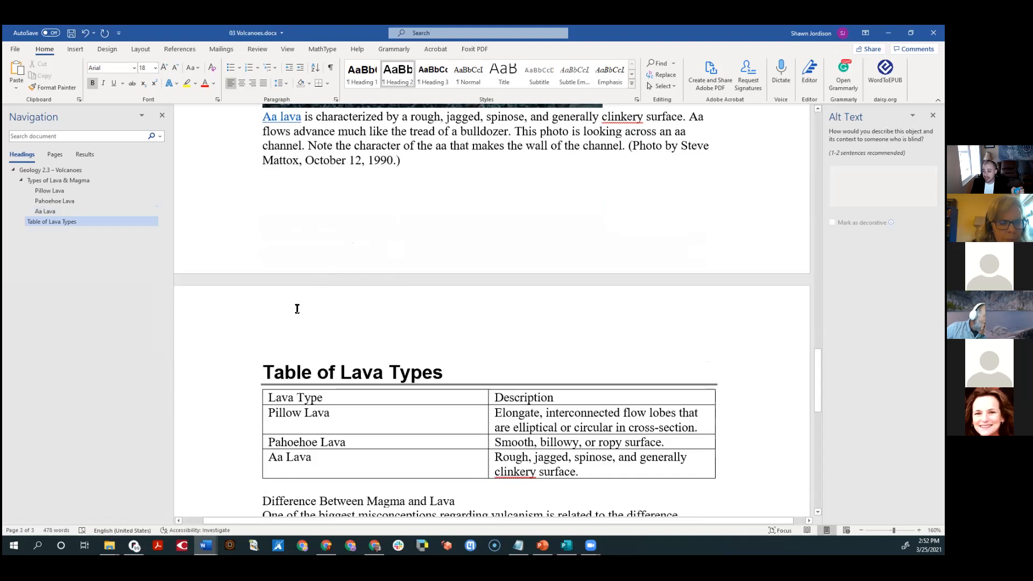
# - Select the whole table under "Table of Lava Types" and try its Banded Rows option off and on again
pyautogui.scroll(-3, 295, 307)
pyautogui.click(292, 272)
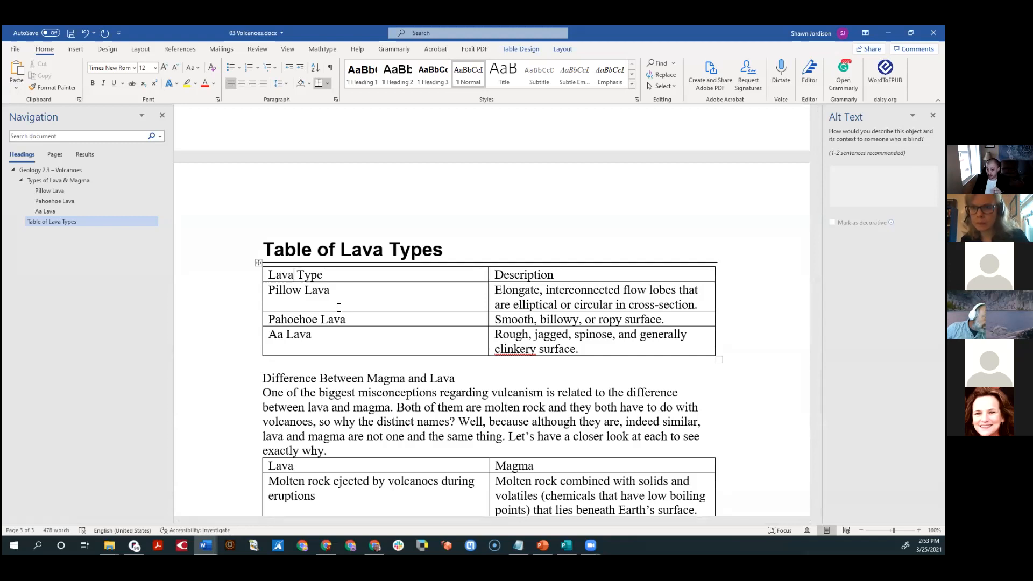
pyautogui.click(258, 262)
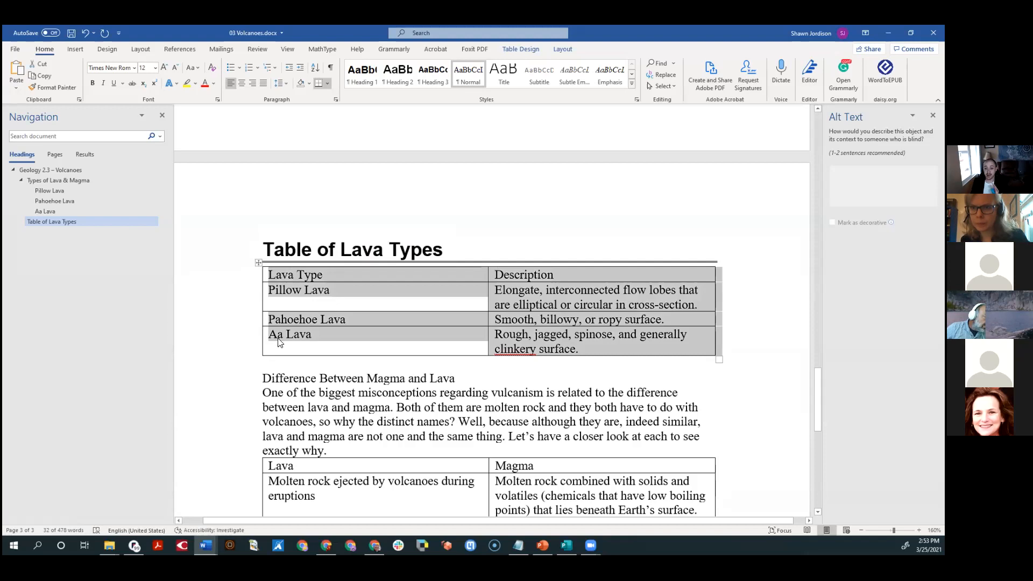
pyautogui.click(318, 299)
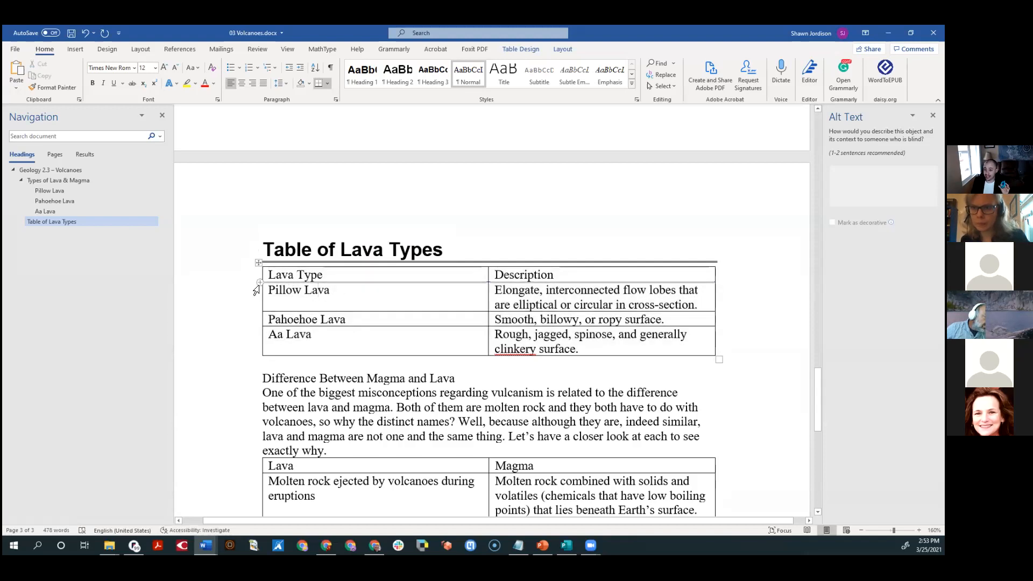
pyautogui.click(259, 263)
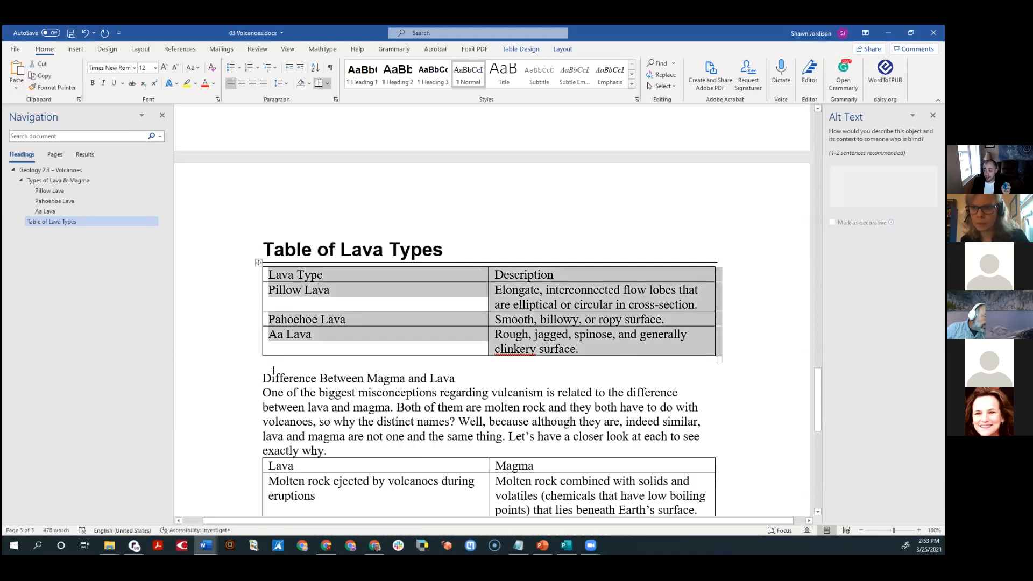
pyautogui.scroll(1, 419, 358)
pyautogui.scroll(1, 418, 358)
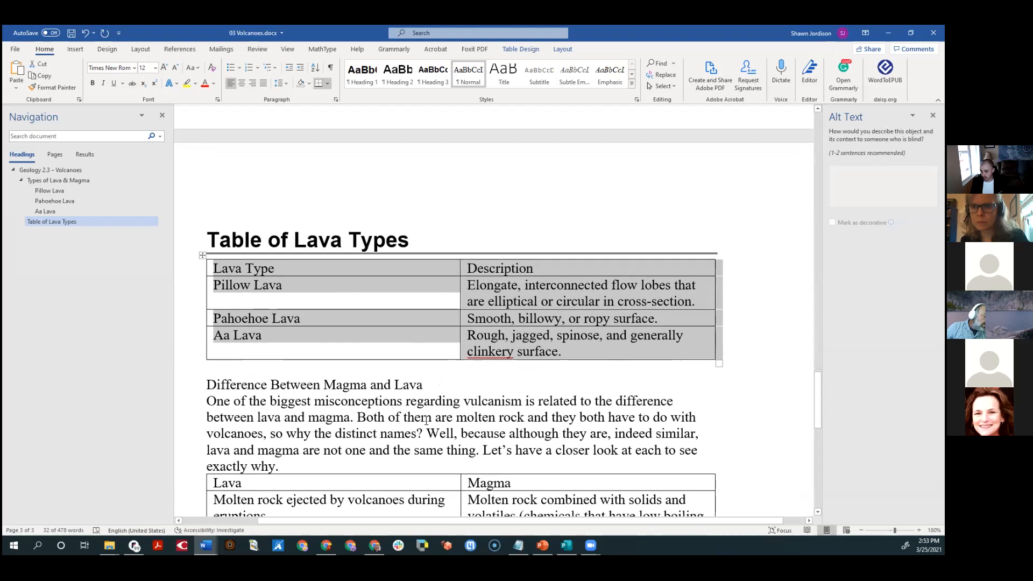
pyautogui.scroll(1, 420, 360)
pyautogui.moveTo(274, 520); pyautogui.dragTo(242, 520)
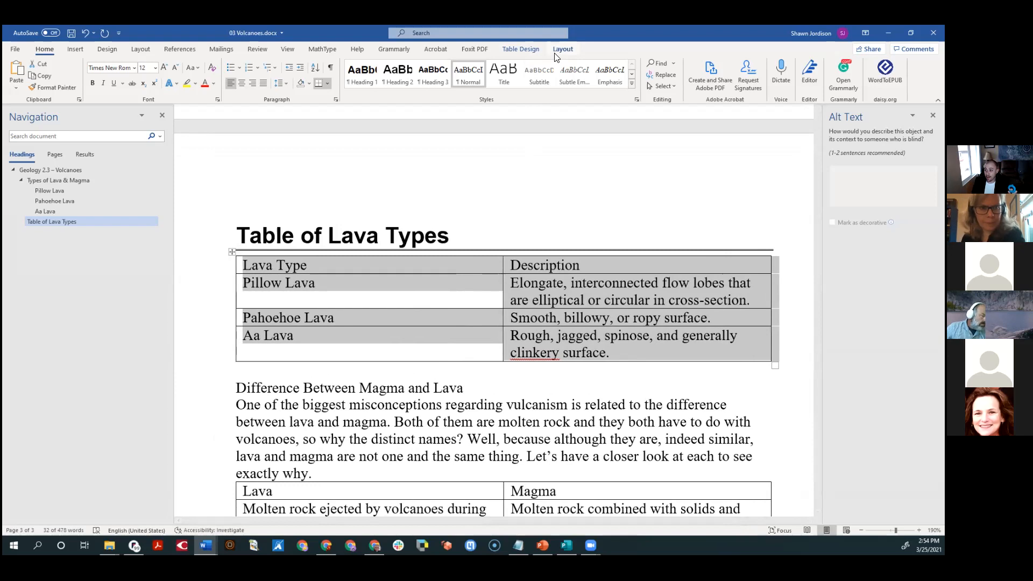
pyautogui.click(521, 49)
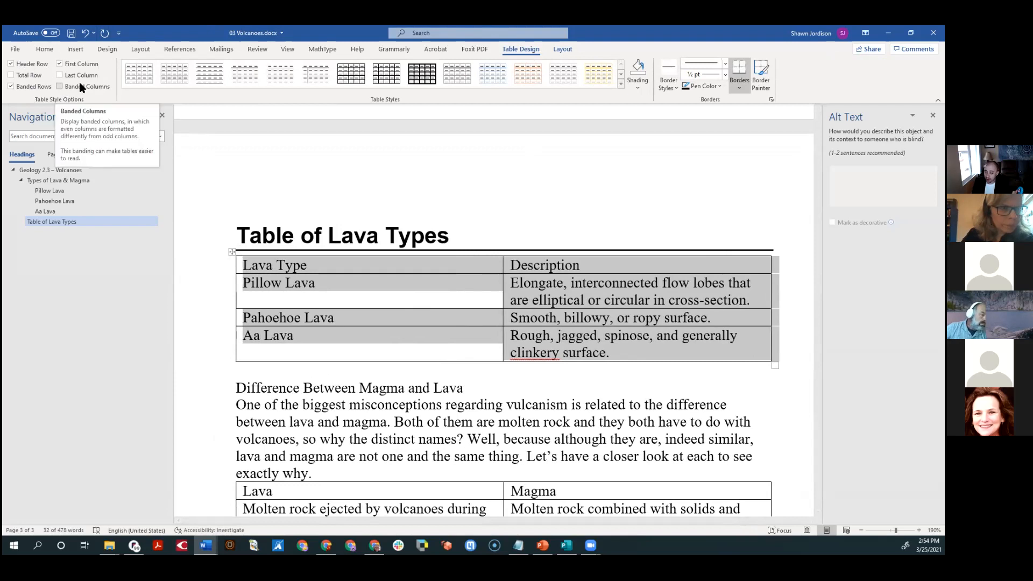
pyautogui.click(25, 86)
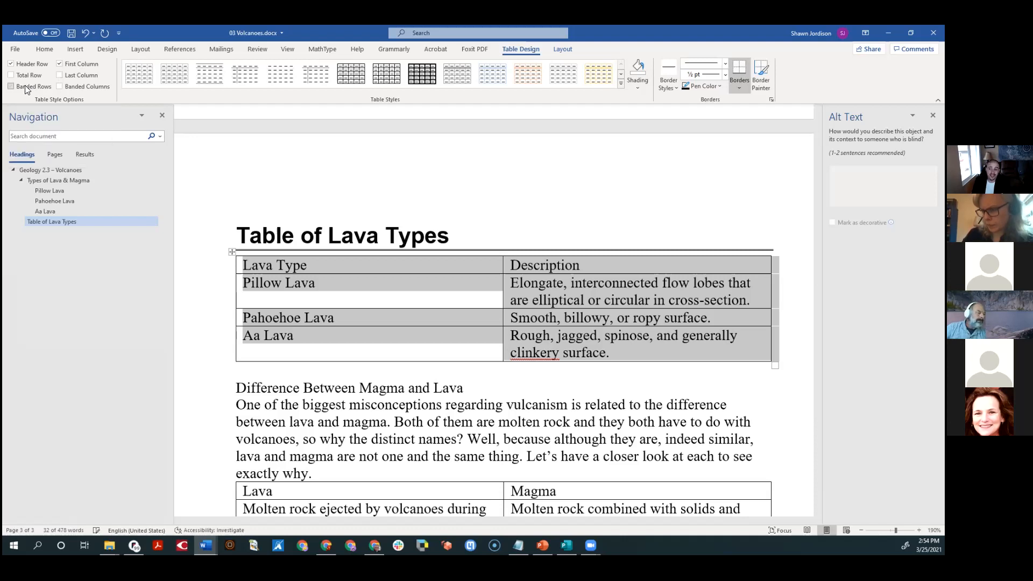
pyautogui.click(25, 87)
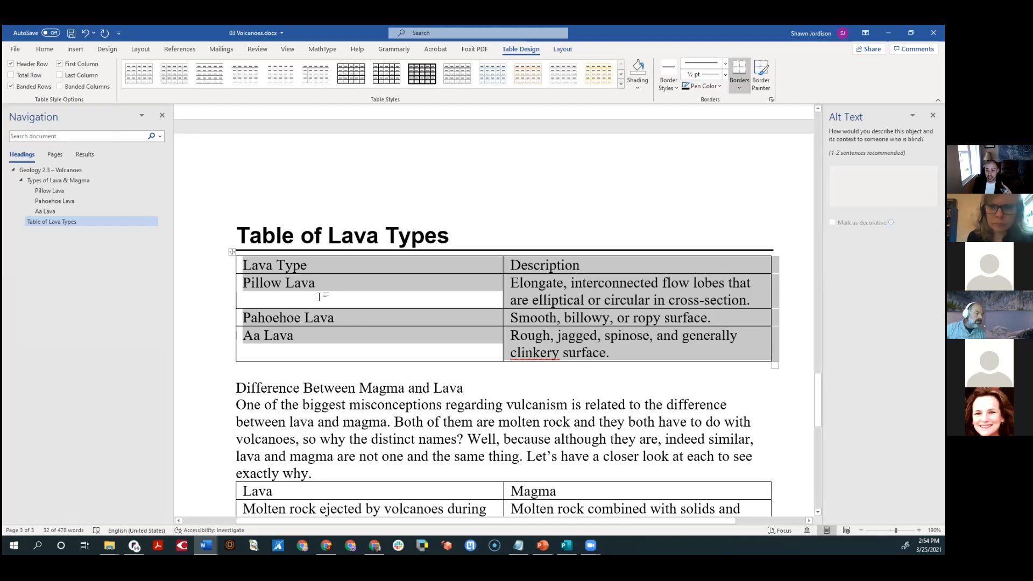
# - Disable the First Column and Banded Rows options for the lava types table, keeping Header Row enabled
pyautogui.click(251, 264)
pyautogui.moveTo(246, 261); pyautogui.dragTo(566, 267)
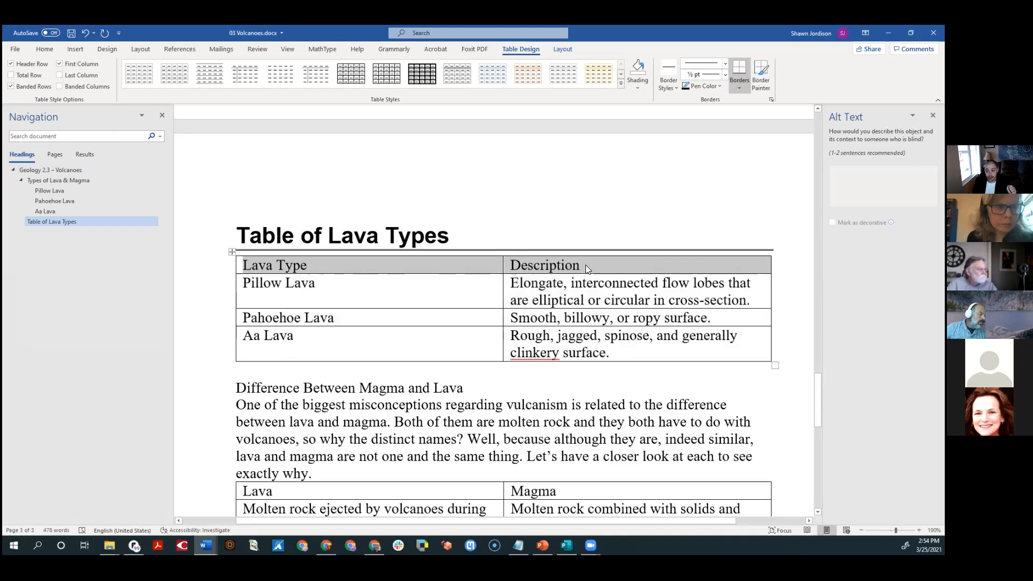
pyautogui.click(325, 291)
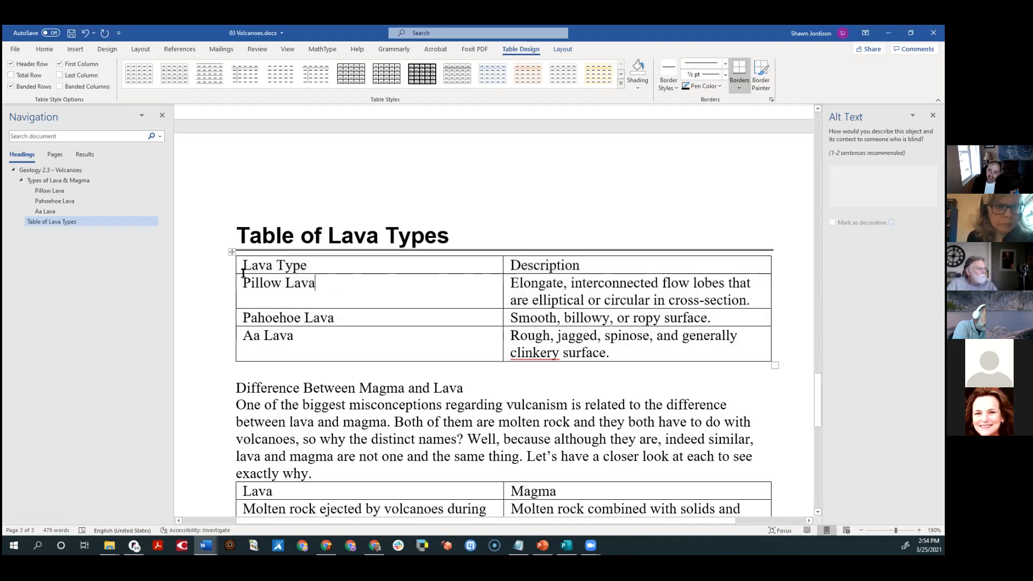
pyautogui.moveTo(252, 286); pyautogui.dragTo(279, 291)
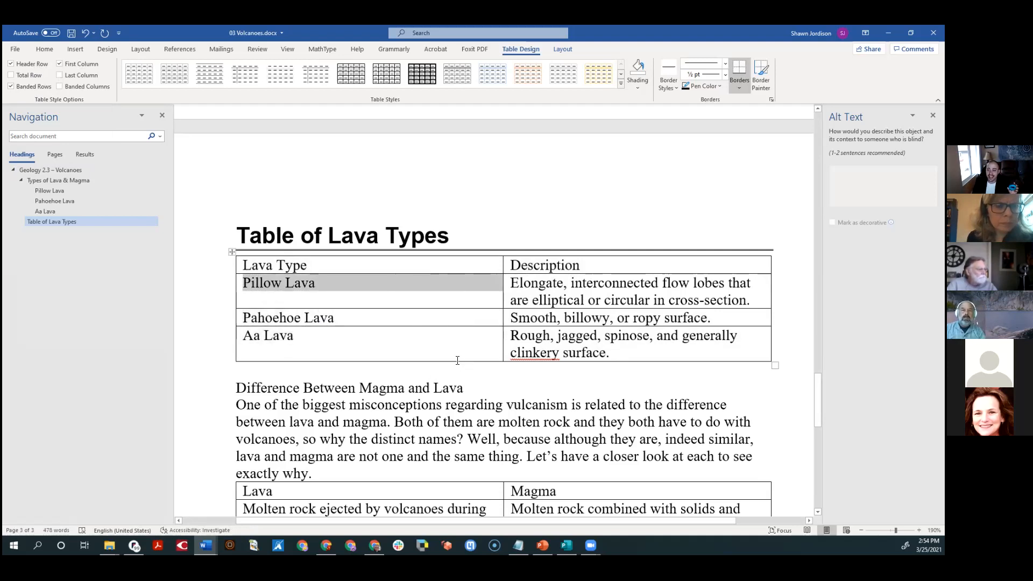
pyautogui.click(277, 265)
pyautogui.click(72, 63)
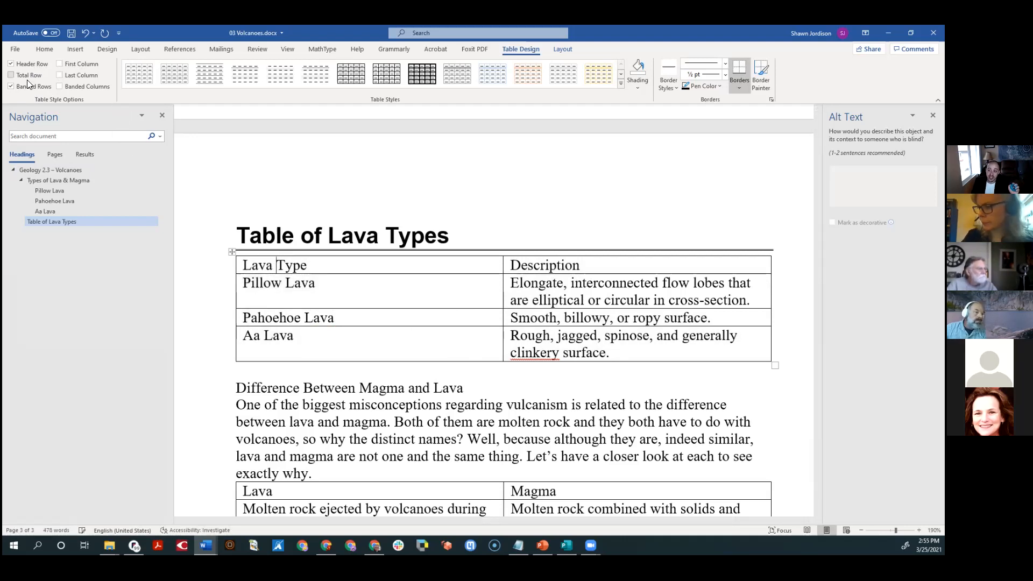
pyautogui.click(28, 86)
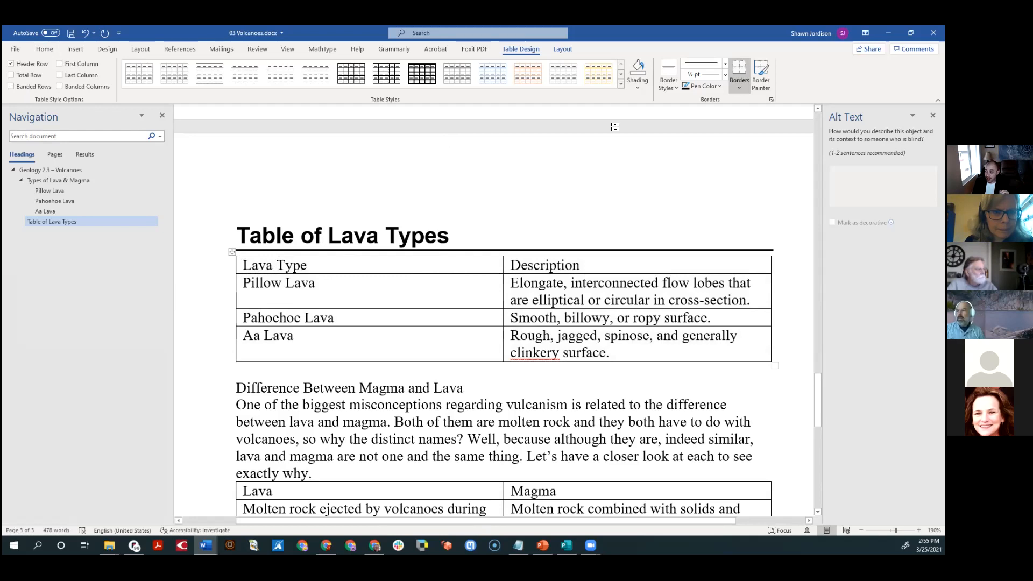
# - Apply the light grid style with orange borders to the lava types table and enable Banded Rows for it
pyautogui.click(527, 72)
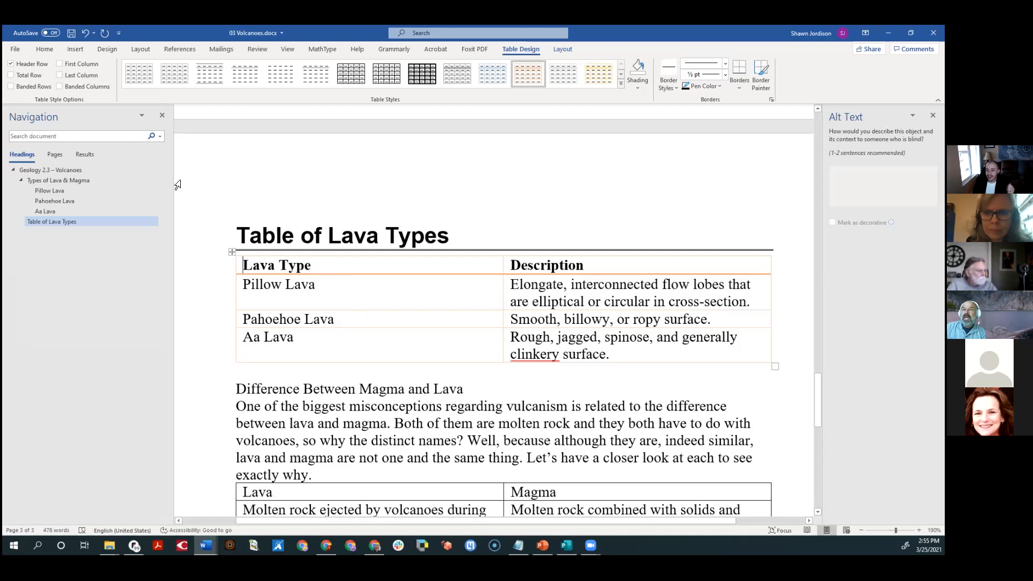
pyautogui.click(42, 89)
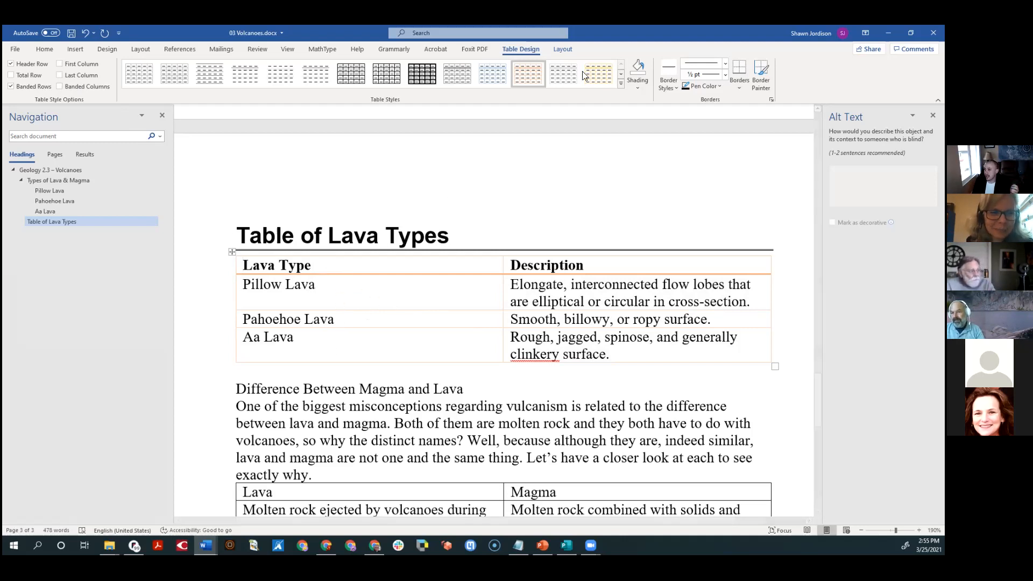
pyautogui.click(621, 82)
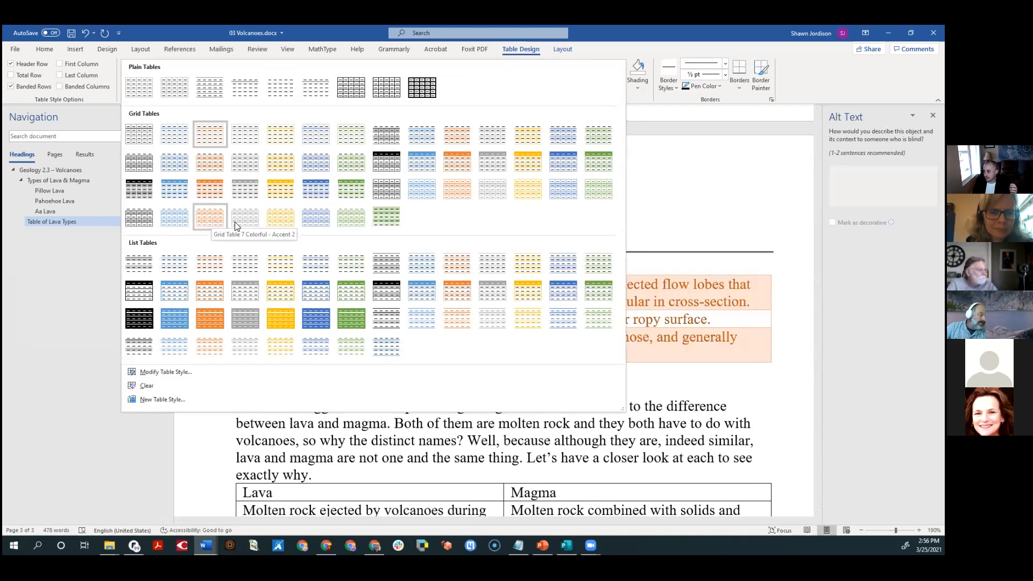
pyautogui.click(678, 225)
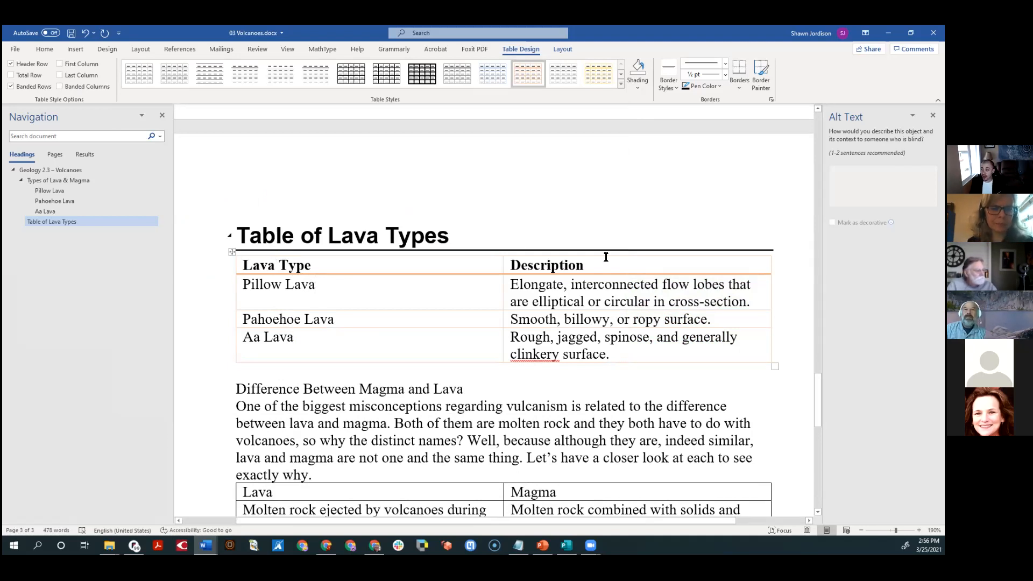
# - Undo the banded rows and orange grid style on the lava types table, and apply the light grid style with gold borders instead
pyautogui.hotkey('ctrl', 'z')
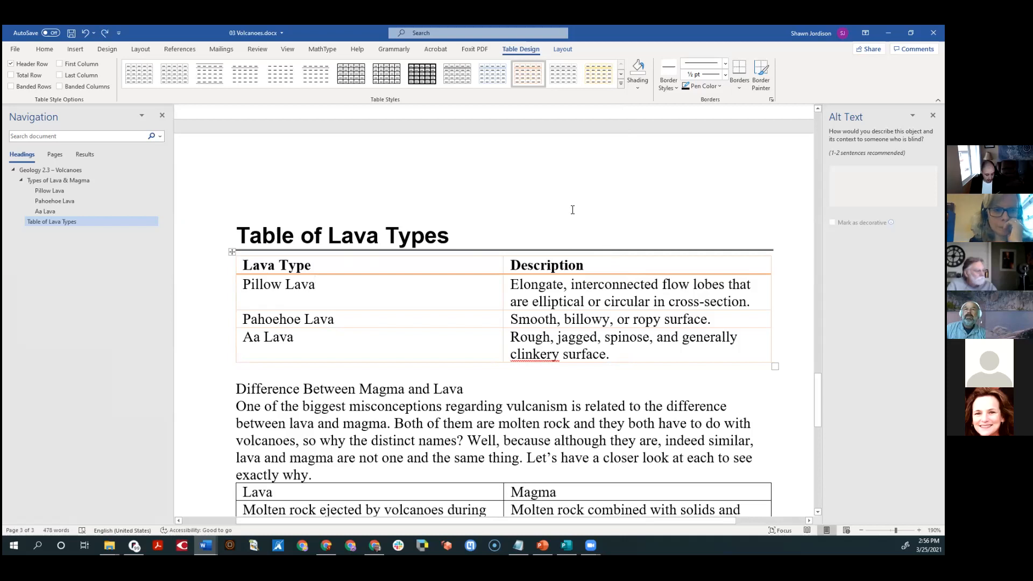
pyautogui.hotkey('ctrl', 'z')
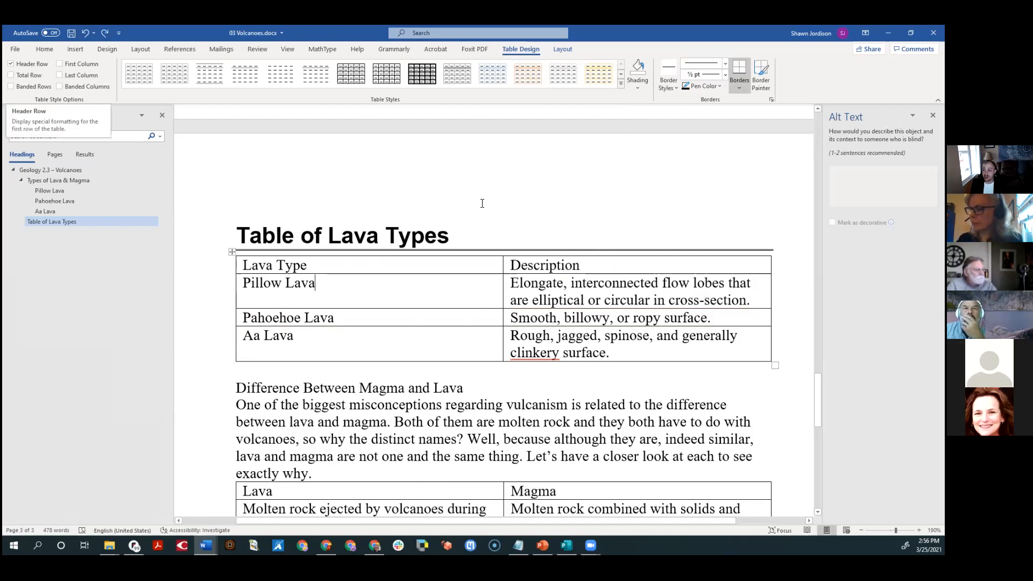
pyautogui.click(598, 73)
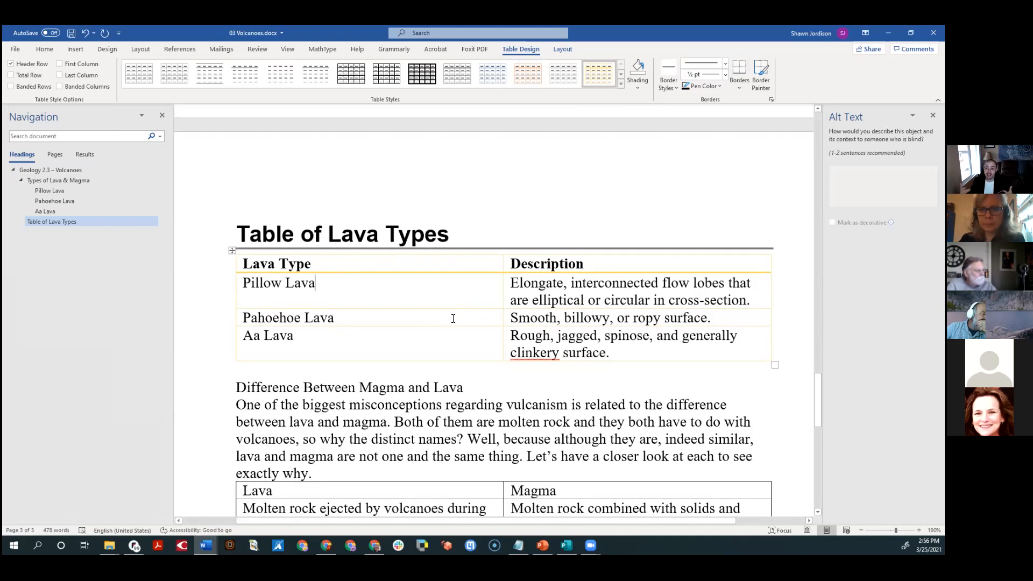
# - Enter "Lava Types" as the alt text description in the table properties of the whole lava types table
pyautogui.click(565, 49)
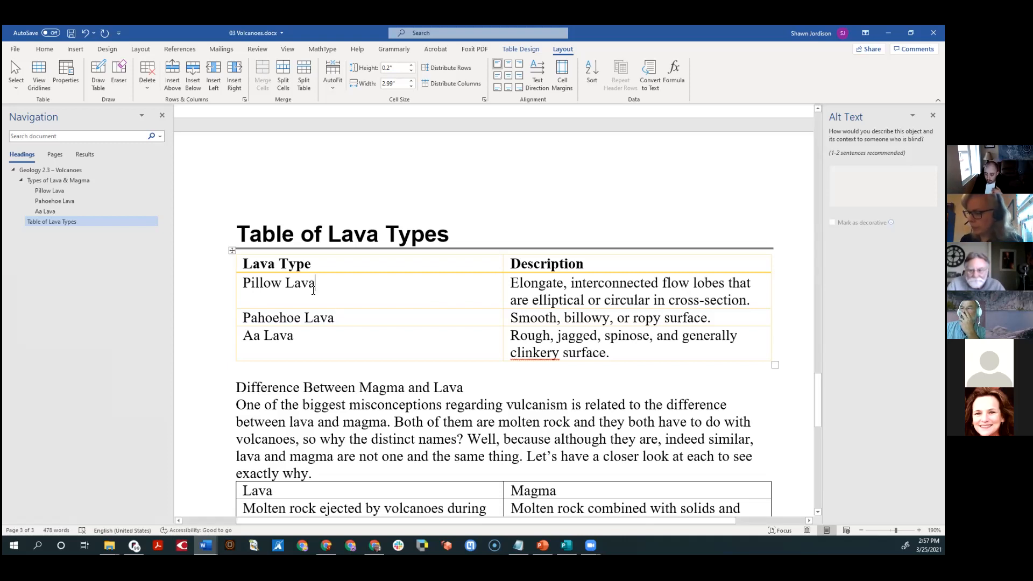
pyautogui.click(232, 250)
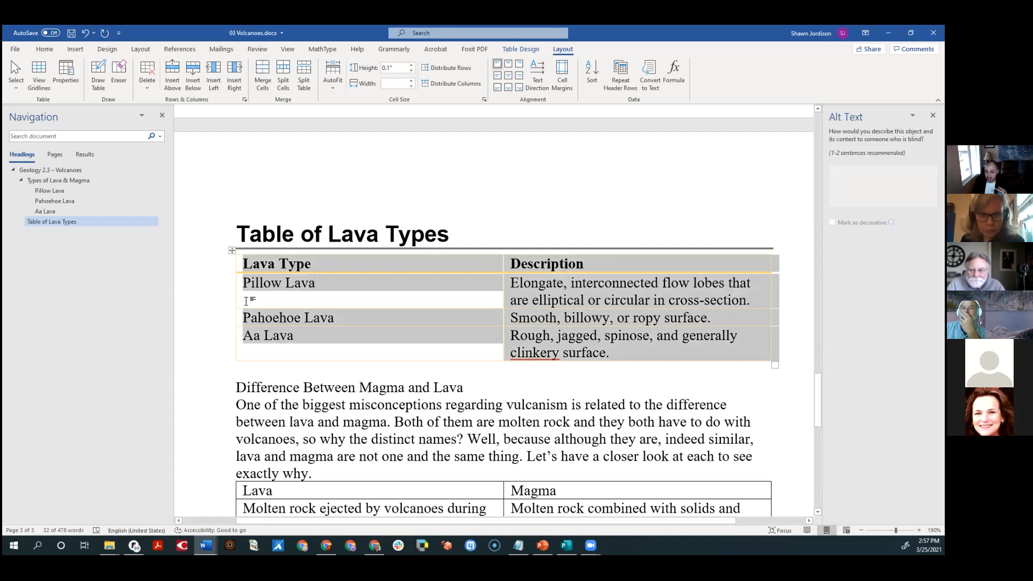
pyautogui.rightClick(413, 281)
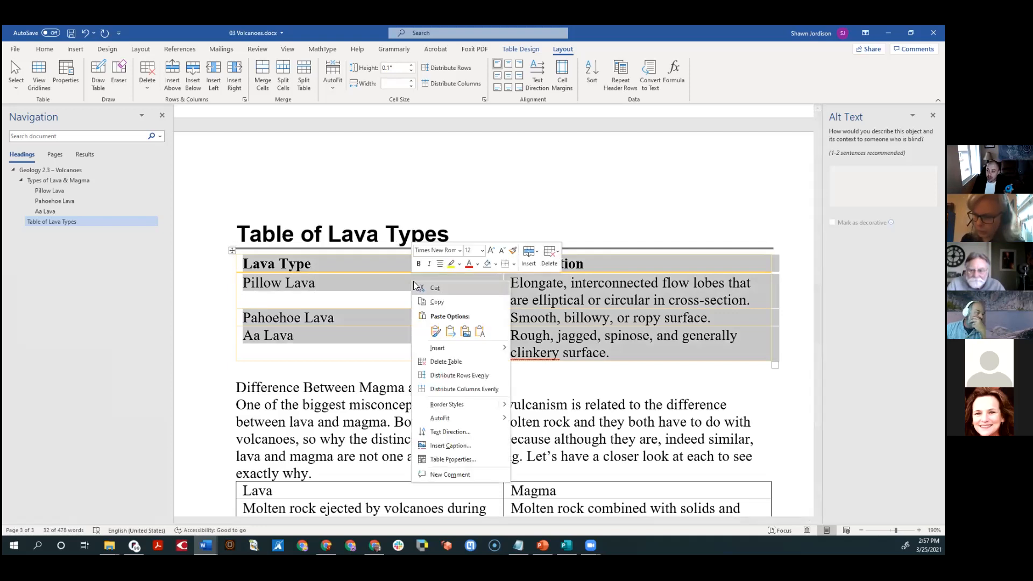
pyautogui.click(483, 456)
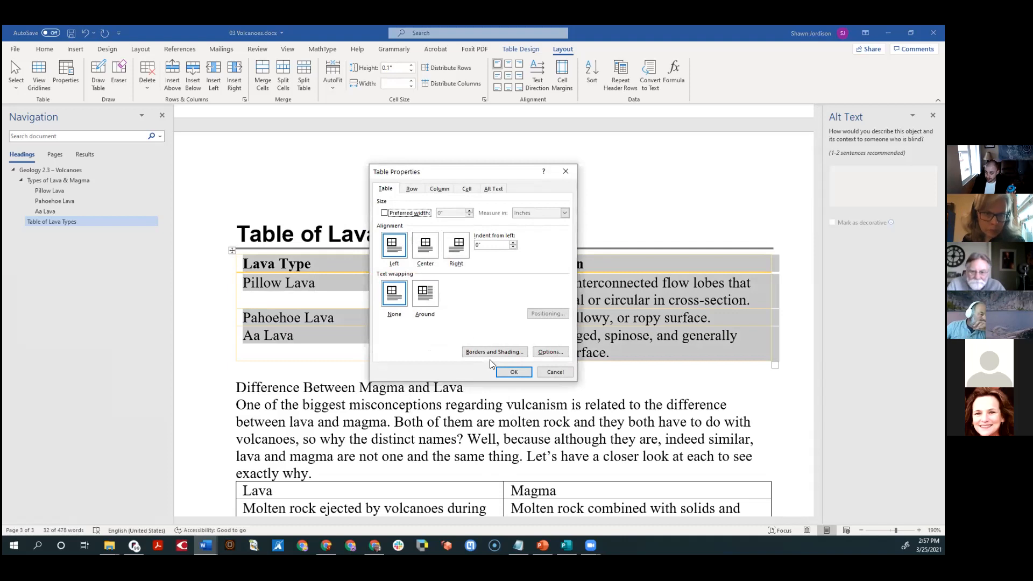
pyautogui.click(486, 194)
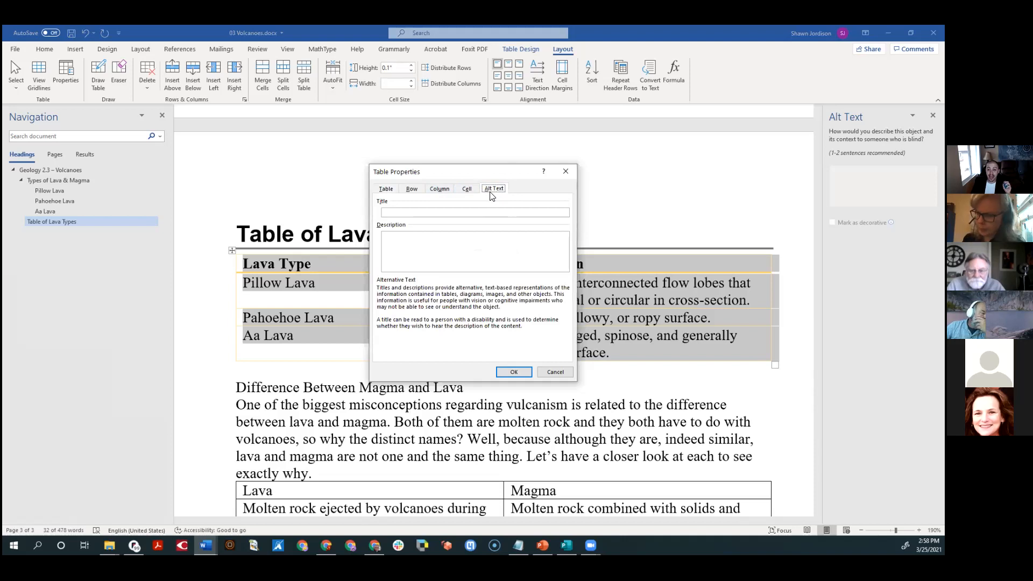
pyautogui.click(436, 254)
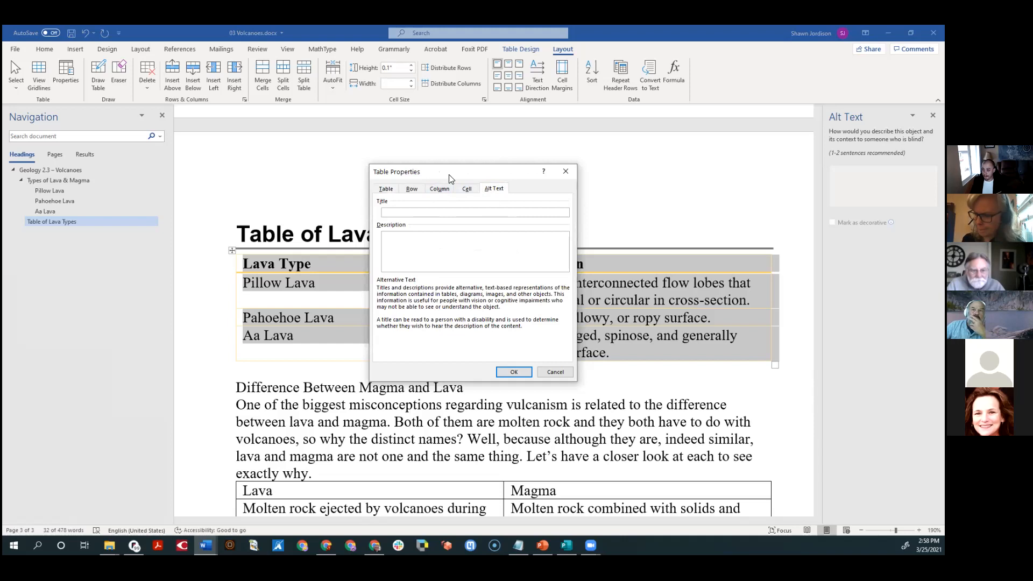
pyautogui.moveTo(433, 170); pyautogui.dragTo(557, 204)
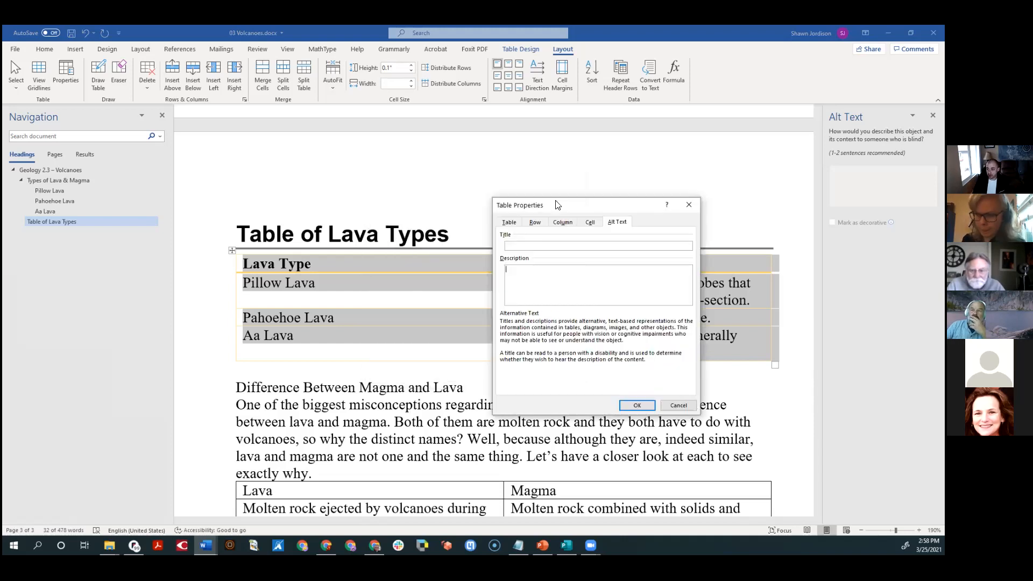
pyautogui.write('Lava Types')
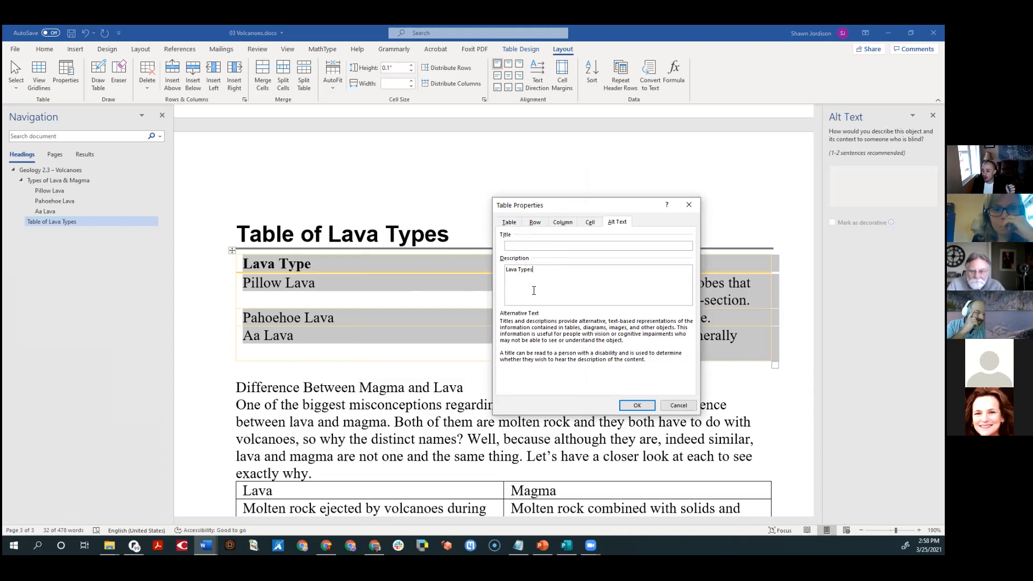
# - Enable "Repeat as header row at the top of each page" for all selected rows of the lava types table and apply the table properties
pyautogui.click(535, 222)
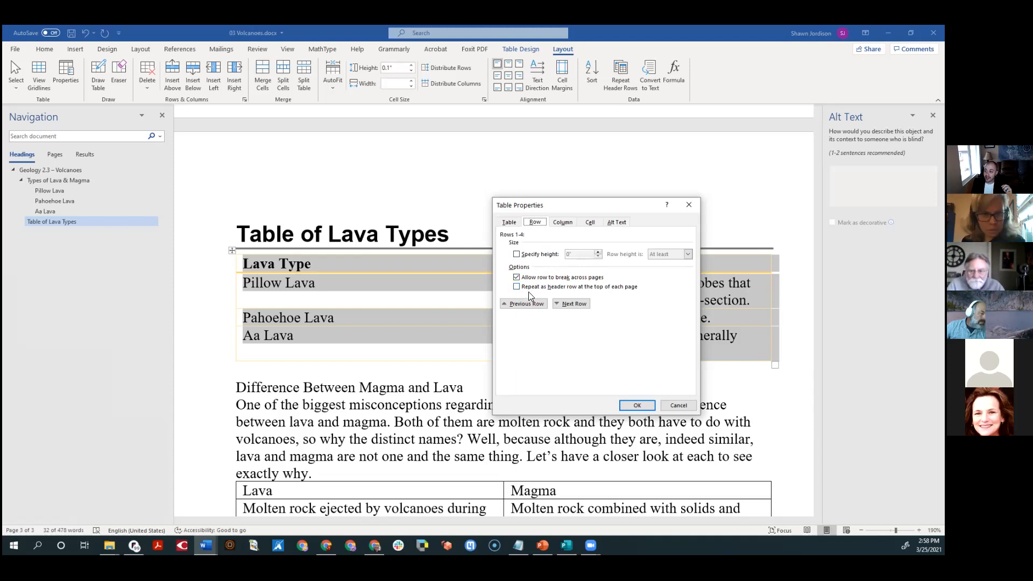
pyautogui.moveTo(558, 204); pyautogui.dragTo(543, 118)
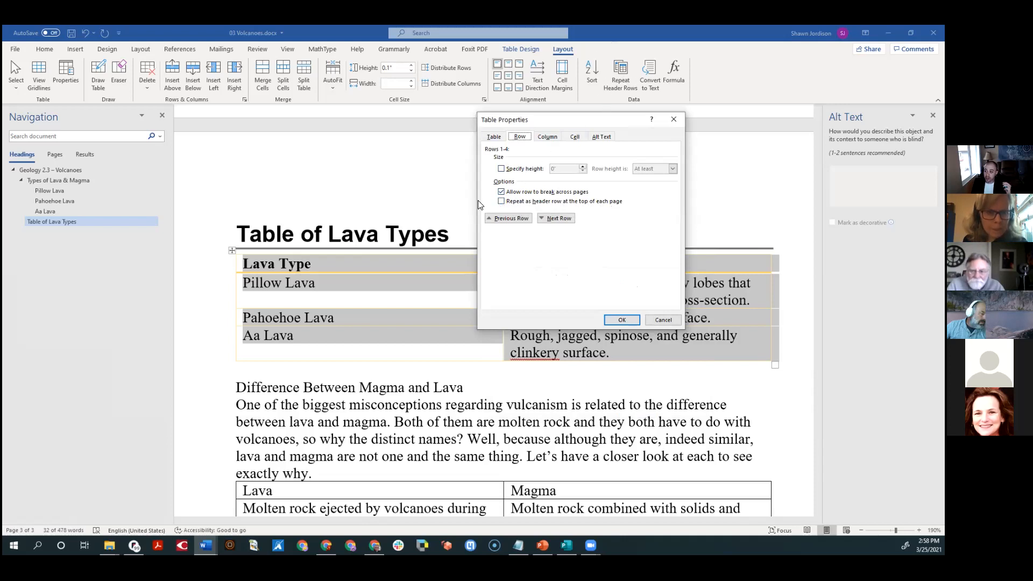
pyautogui.click(508, 203)
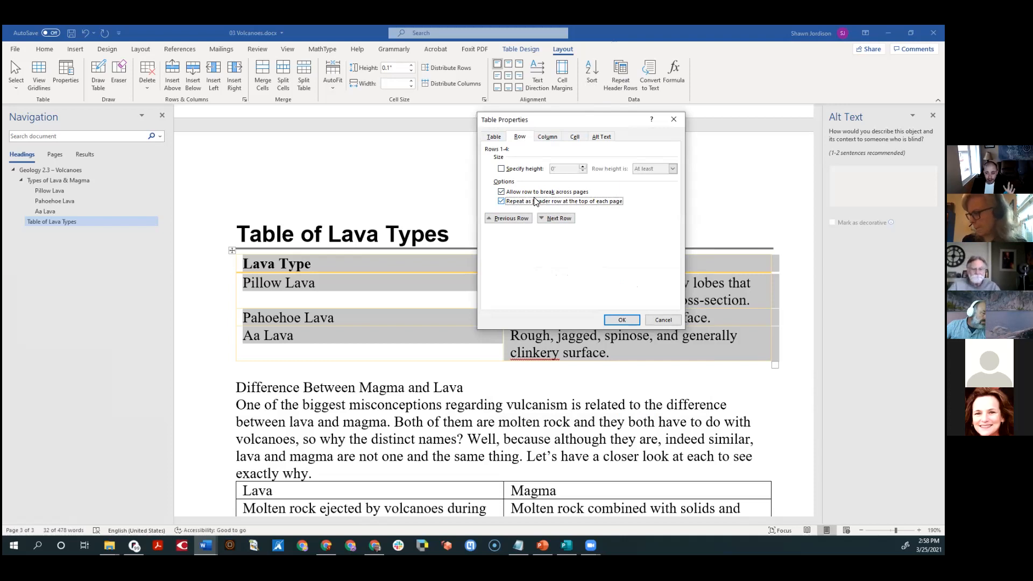
pyautogui.click(622, 319)
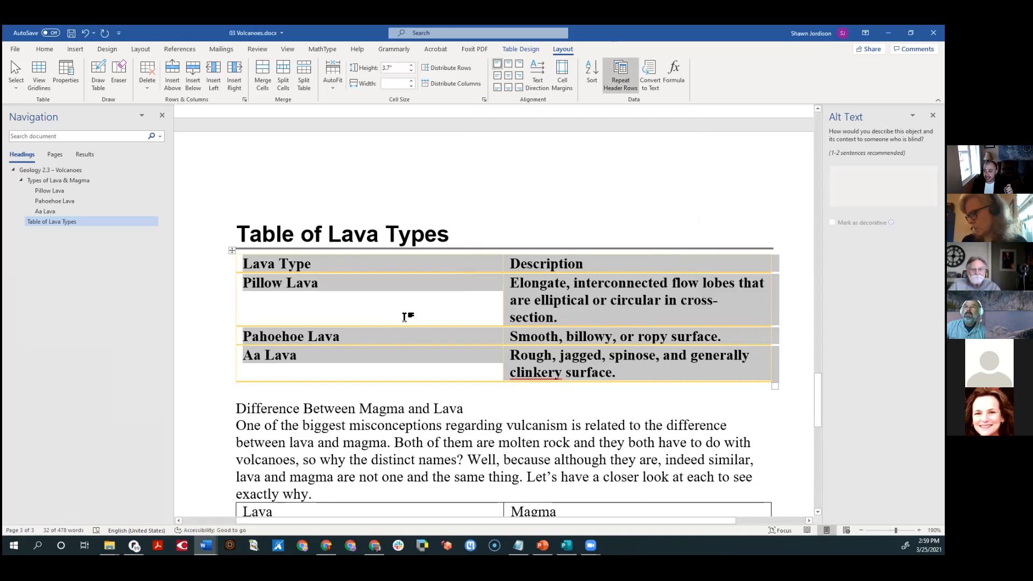
pyautogui.click(341, 296)
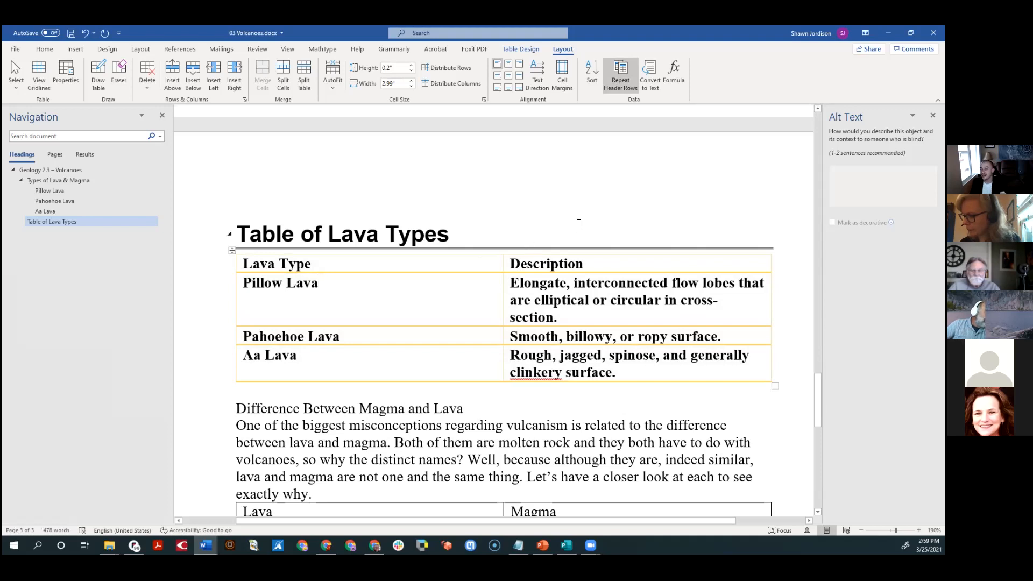
# - Insert a blank line after the line "Difference Between Magma and Lava" and apply the Heading 2 style to that line
pyautogui.scroll(-3, 573, 258)
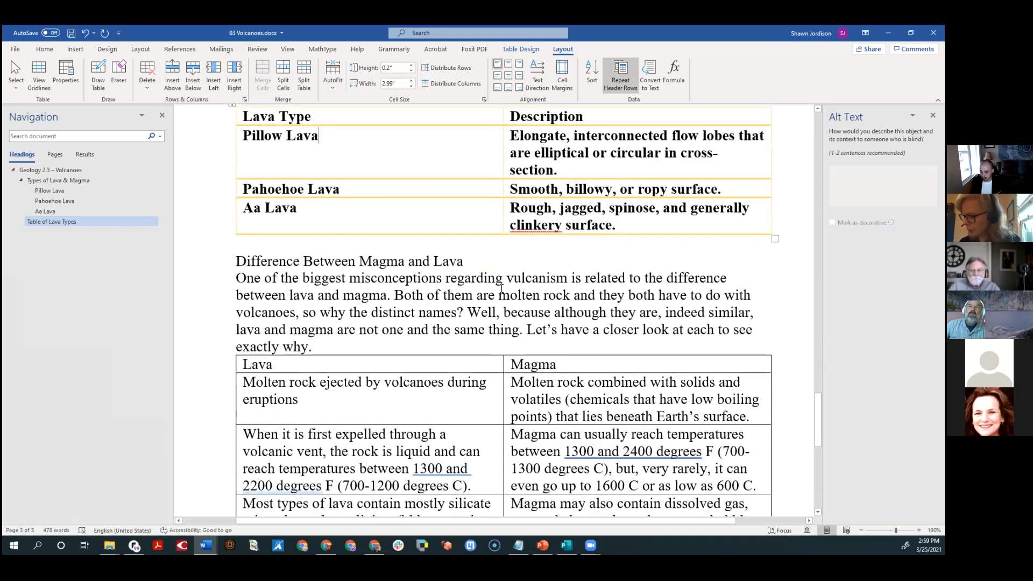
pyautogui.scroll(-2, 500, 287)
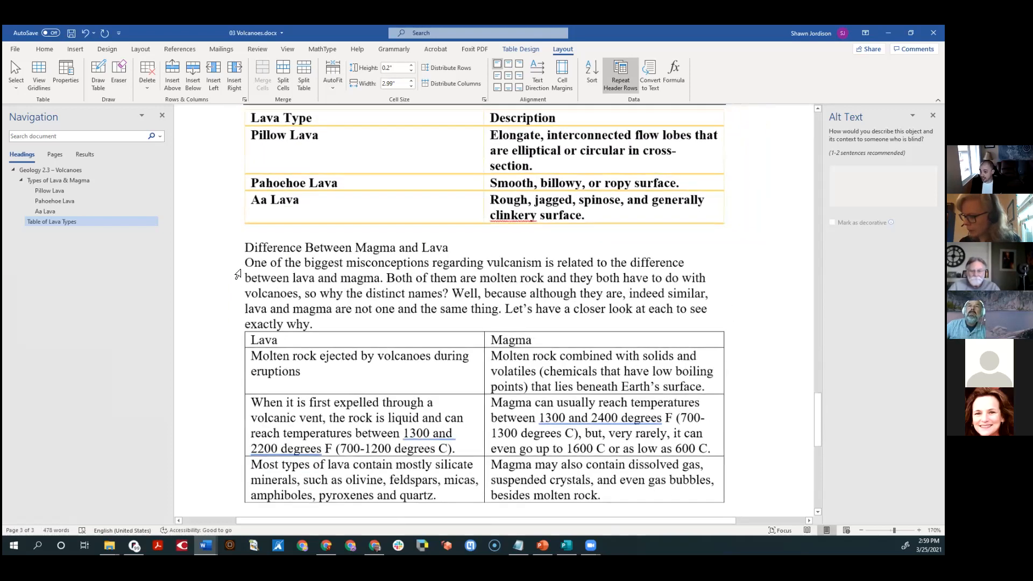
pyautogui.click(461, 248)
pyautogui.press('Return')
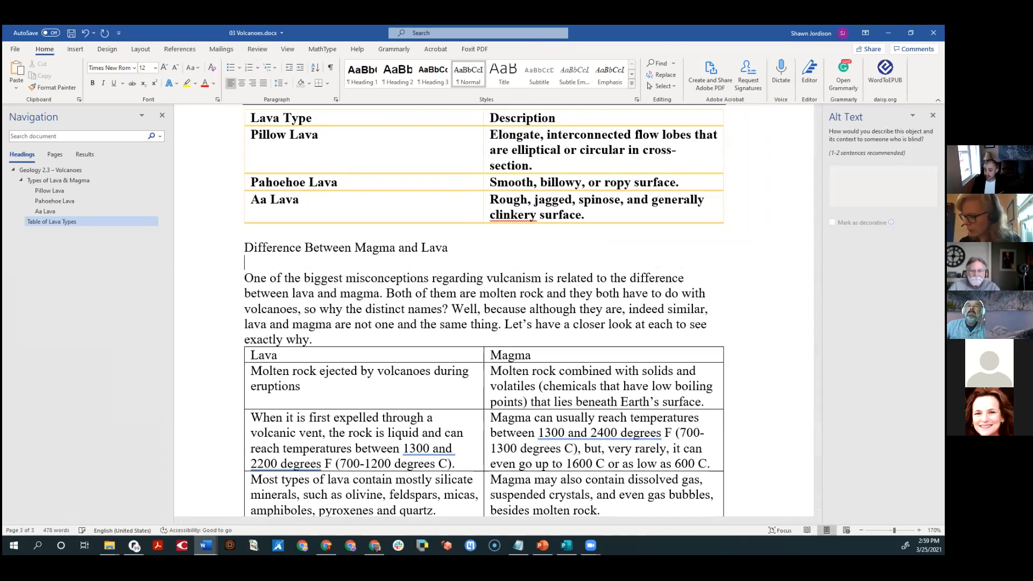
pyautogui.click(344, 248)
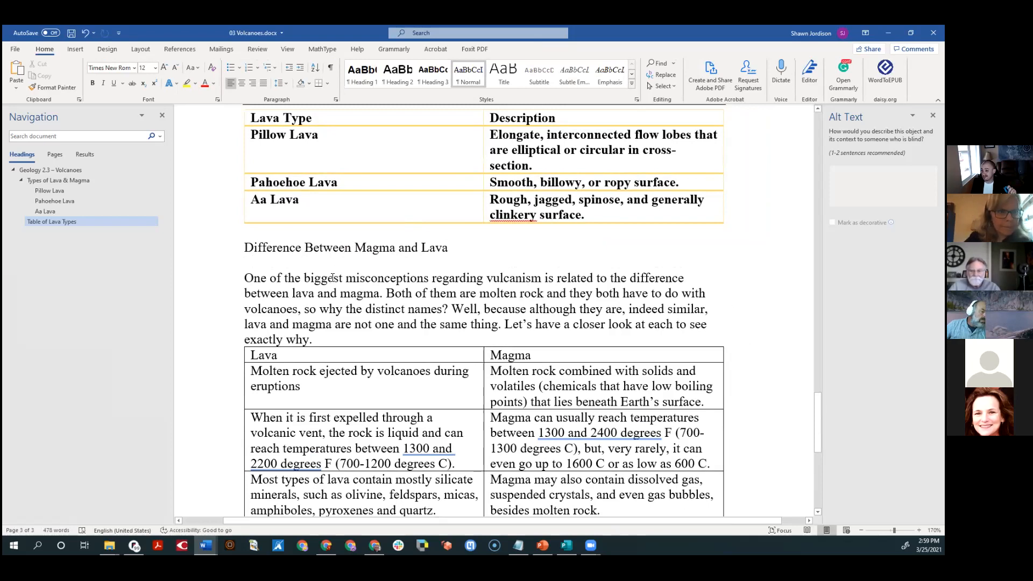
pyautogui.scroll(5, 332, 278)
pyautogui.scroll(-4, 332, 278)
pyautogui.scroll(-1, 332, 279)
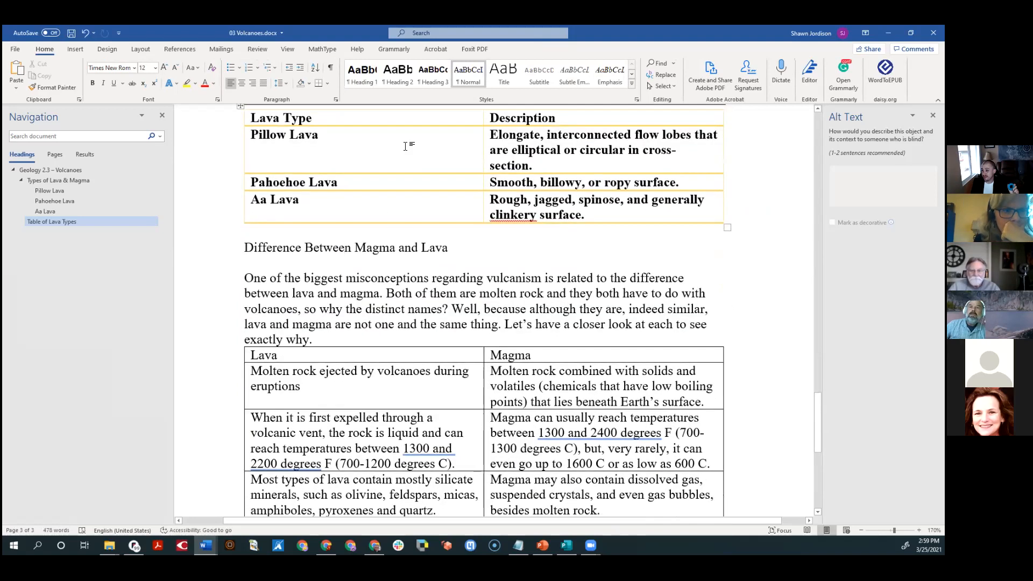
pyautogui.click(398, 75)
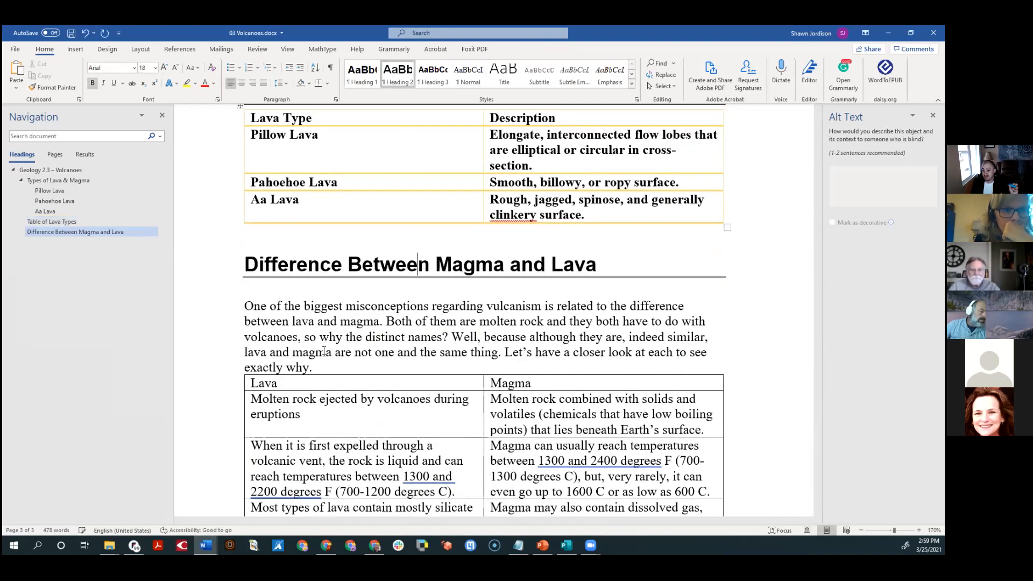
# - Insert a blank line between the paragraph ending "exactly why." and the Lava and Magma comparison table
pyautogui.click(286, 311)
pyautogui.scroll(-3, 301, 269)
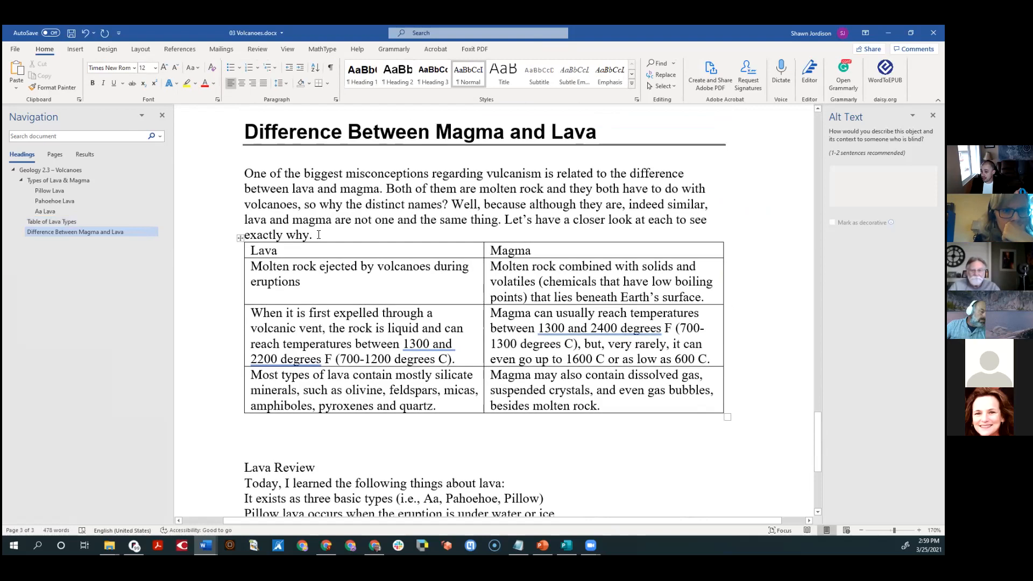
pyautogui.press('Return')
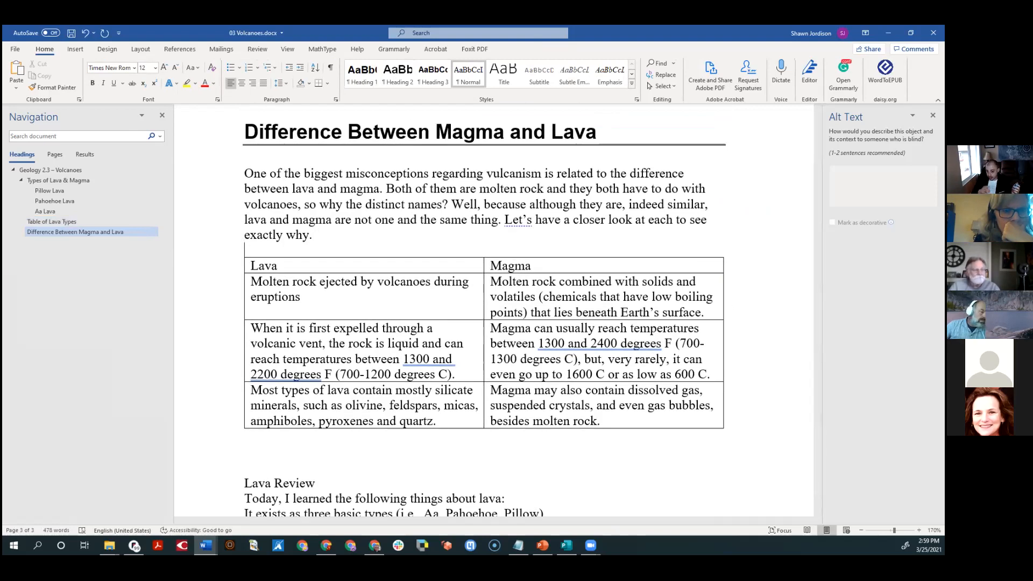
# - Disable First Column for the whole Lava and Magma table and apply the light grid style with orange borders to it
pyautogui.click(314, 293)
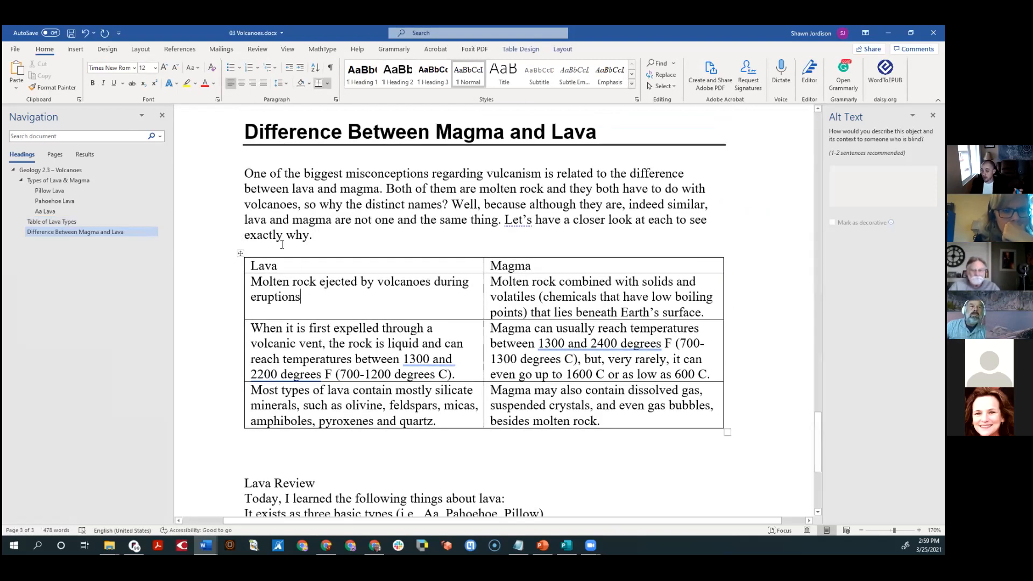
pyautogui.click(240, 253)
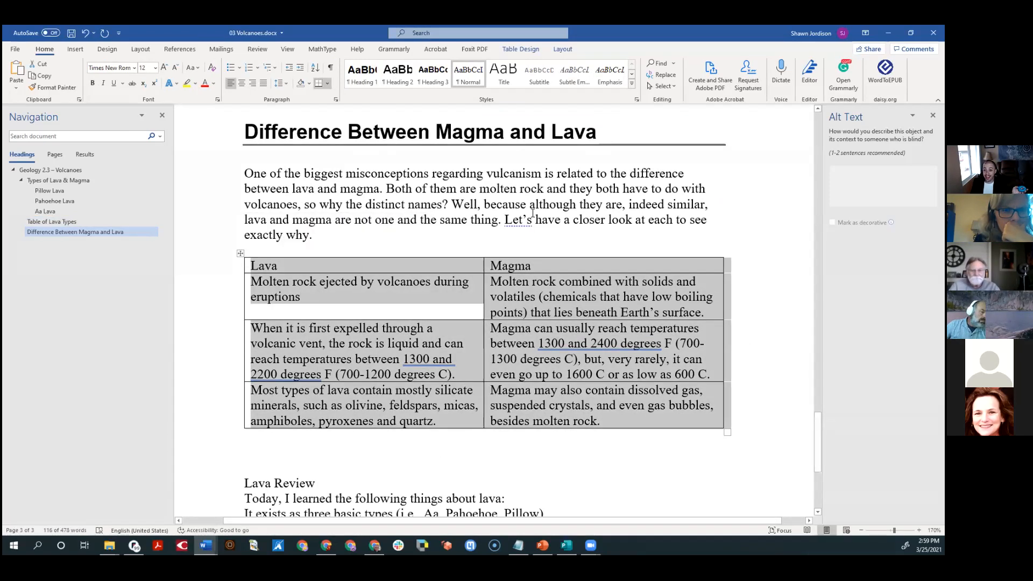
pyautogui.click(530, 50)
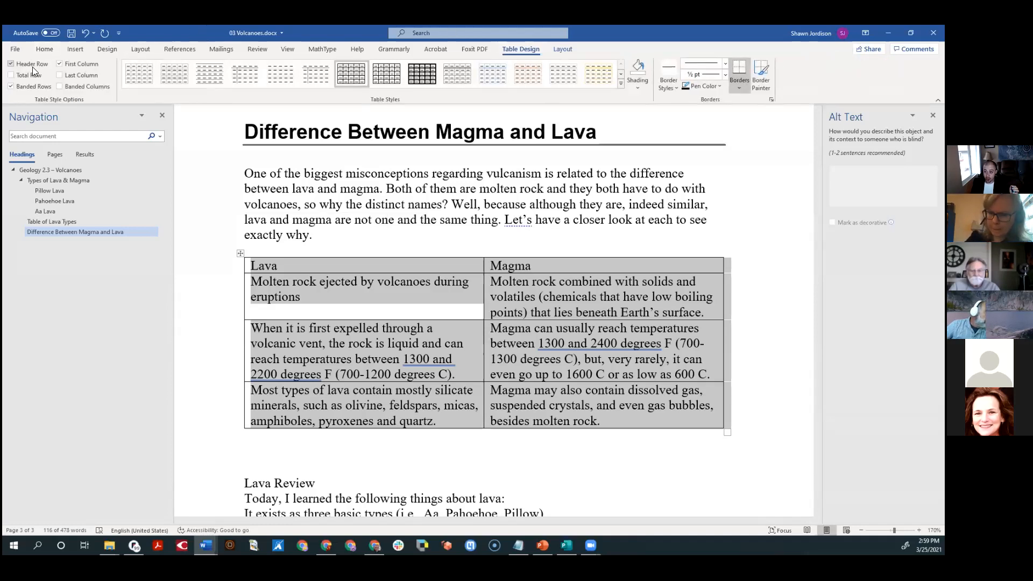
pyautogui.click(70, 62)
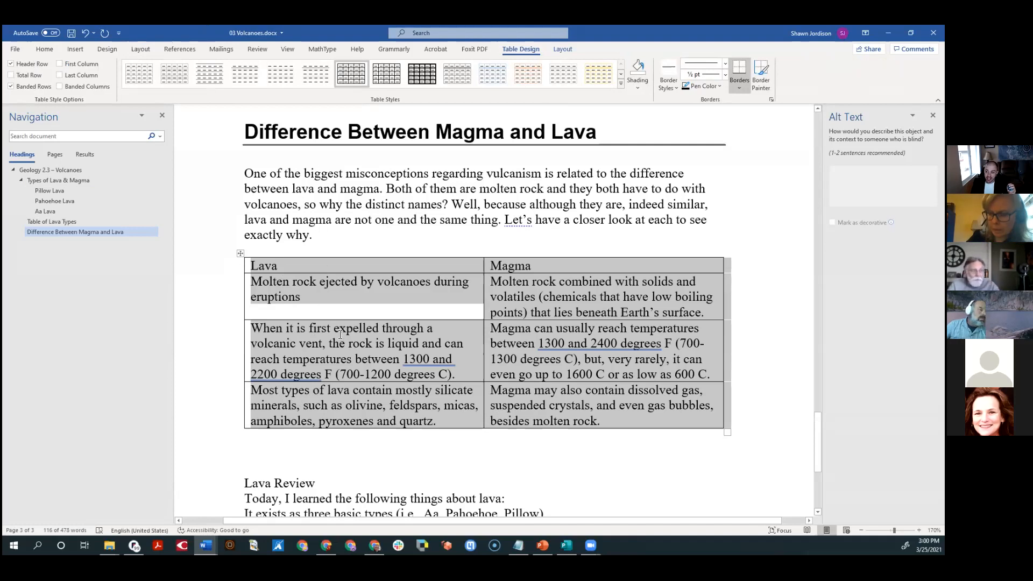
pyautogui.scroll(5, 339, 332)
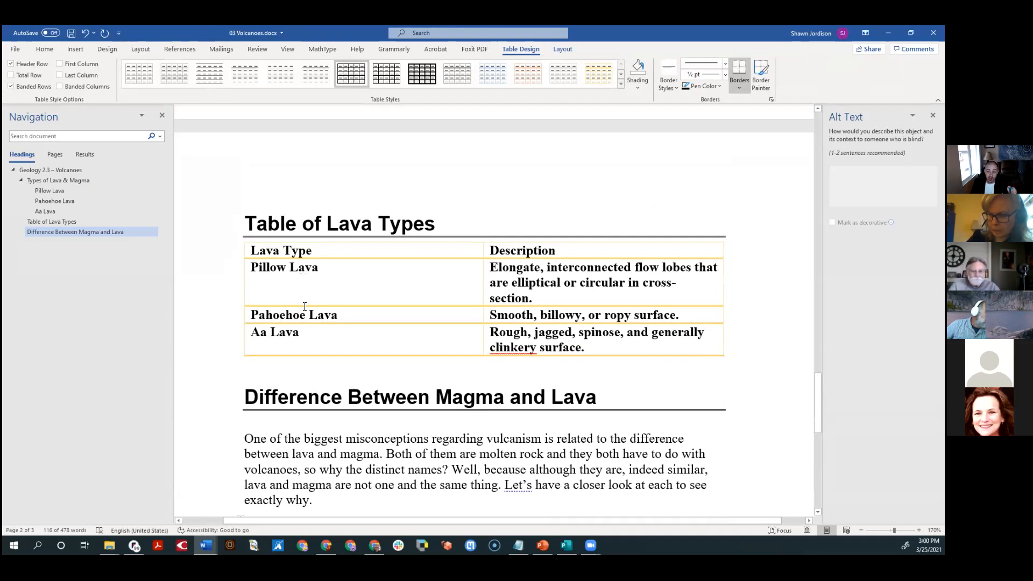
pyautogui.scroll(-5, 301, 317)
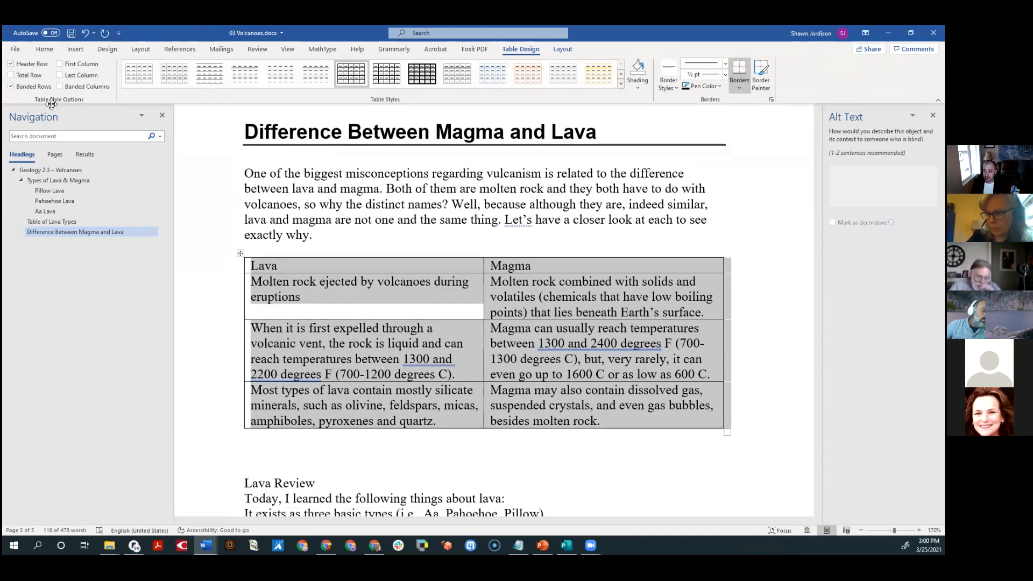
pyautogui.click(540, 82)
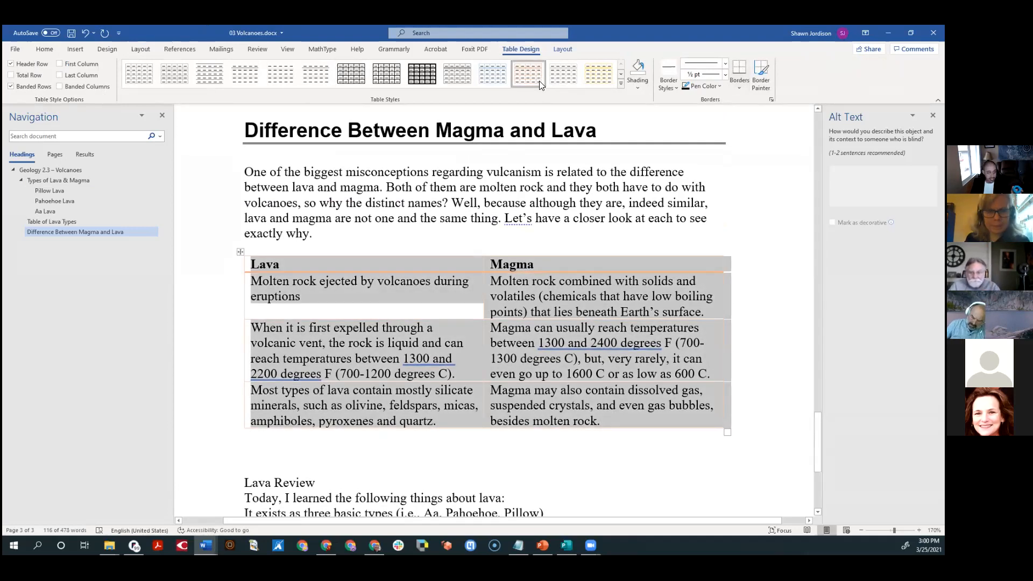
pyautogui.click(432, 199)
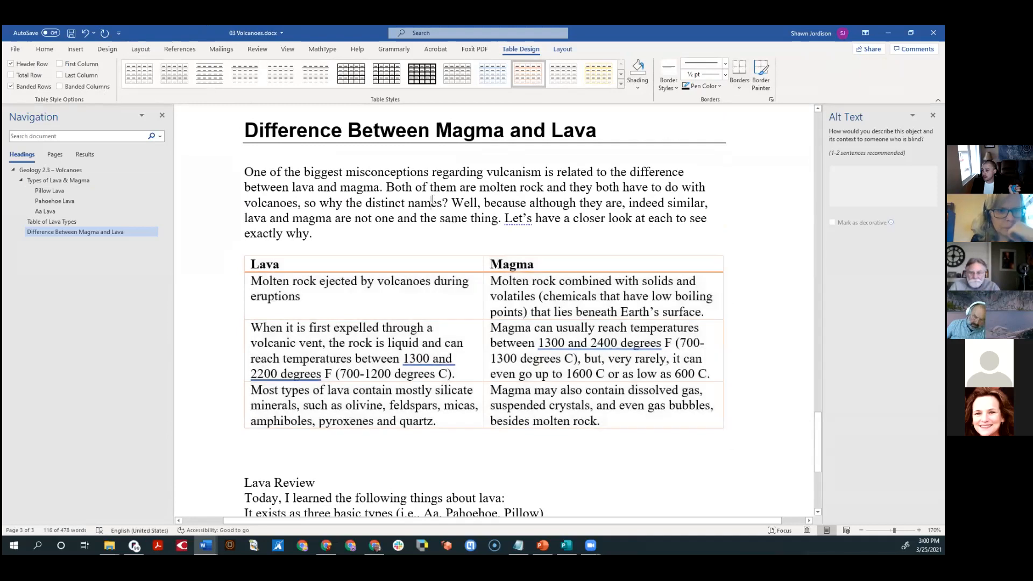
# - Add the alt text description "Difference between magma and lava" to the Lava and Magma comparison table and apply the table properties
pyautogui.click(359, 300)
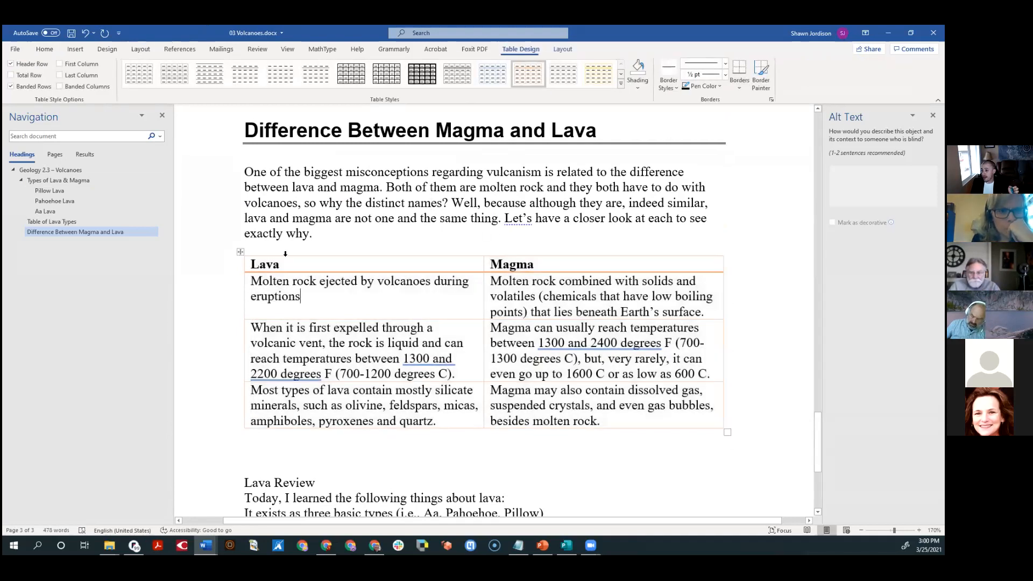
pyautogui.click(240, 254)
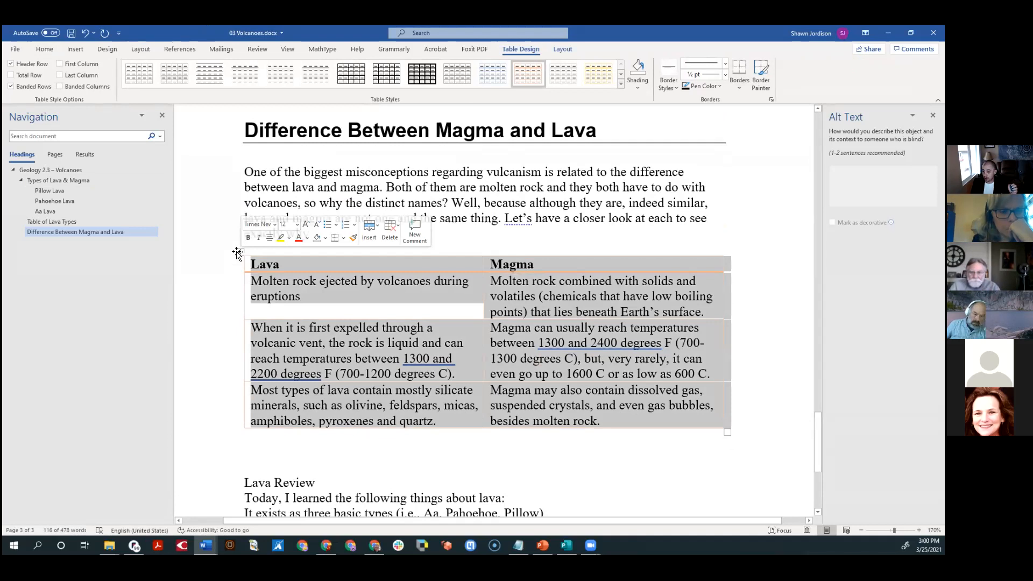
pyautogui.rightClick(240, 253)
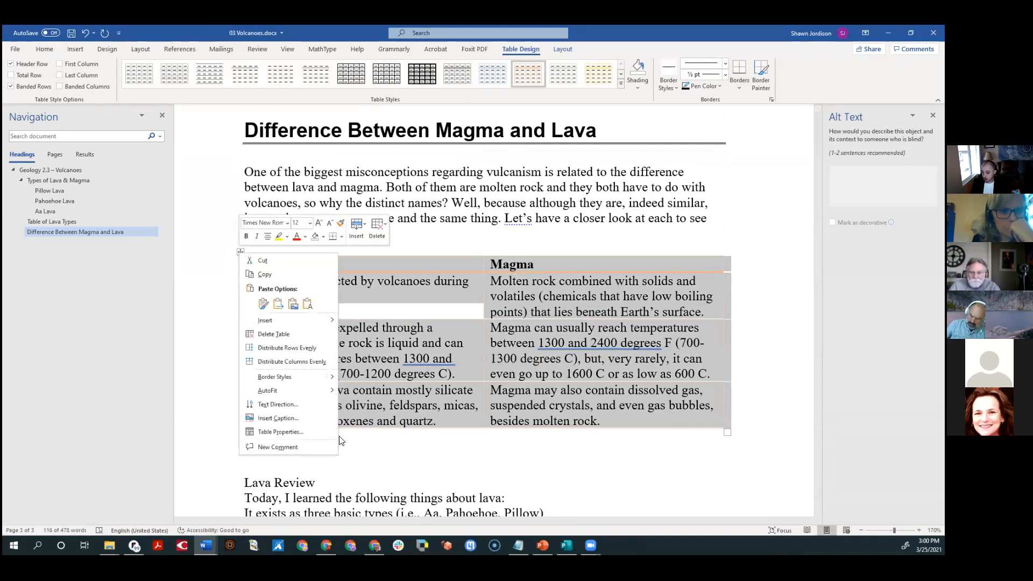
pyautogui.click(304, 432)
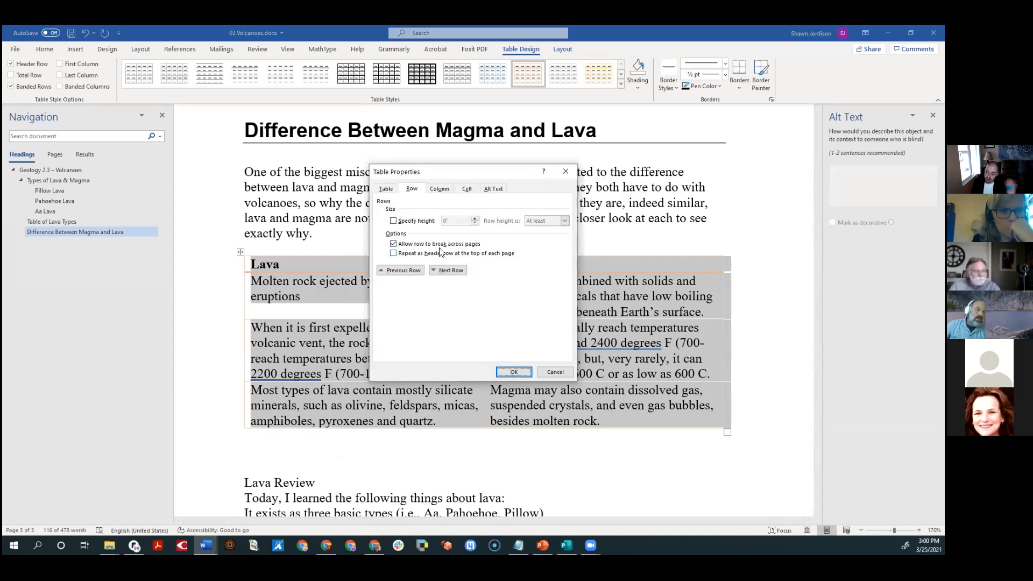
pyautogui.click(499, 191)
pyautogui.click(472, 238)
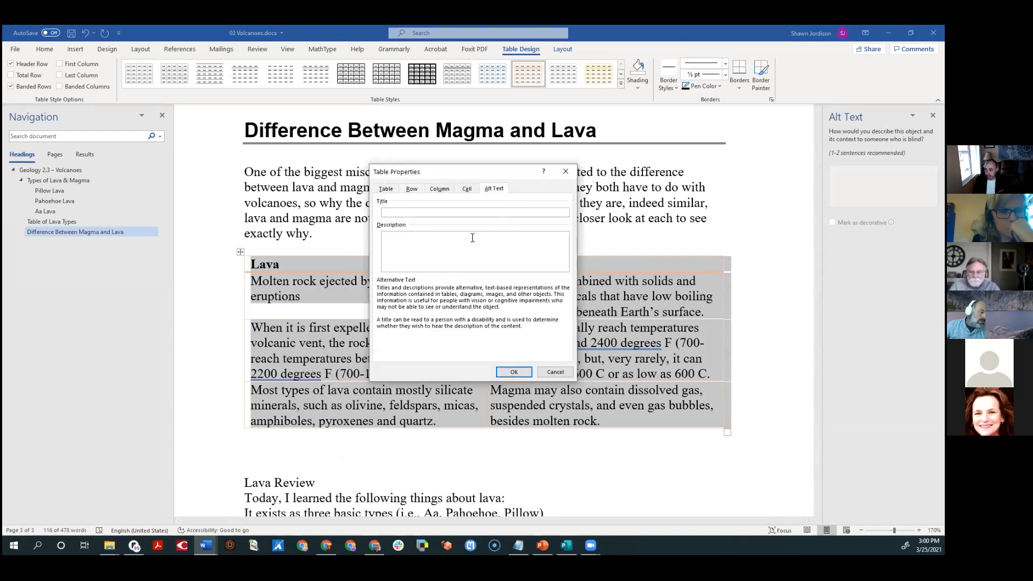
pyautogui.write('Defference bet')
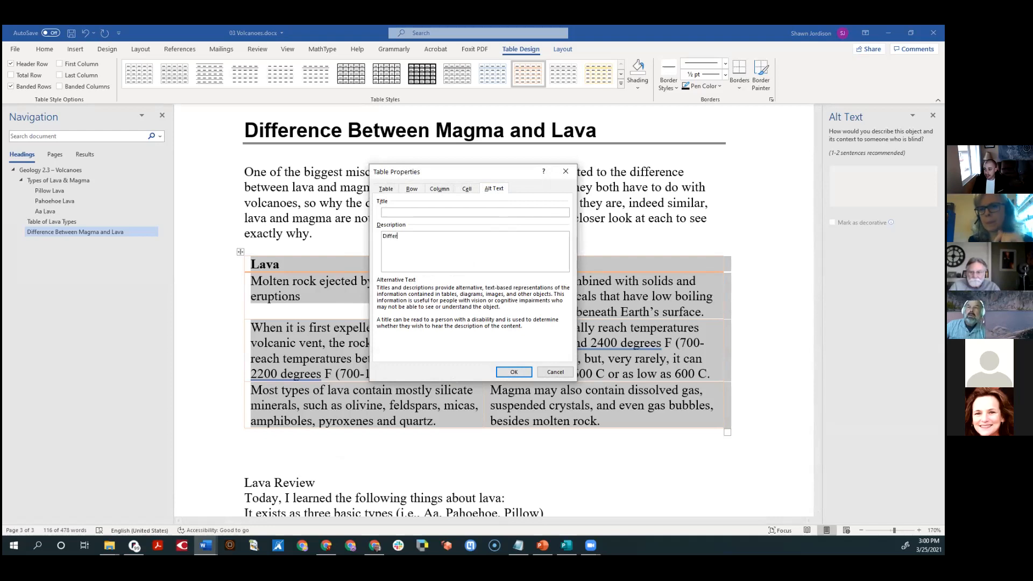
pyautogui.write('ween mag')
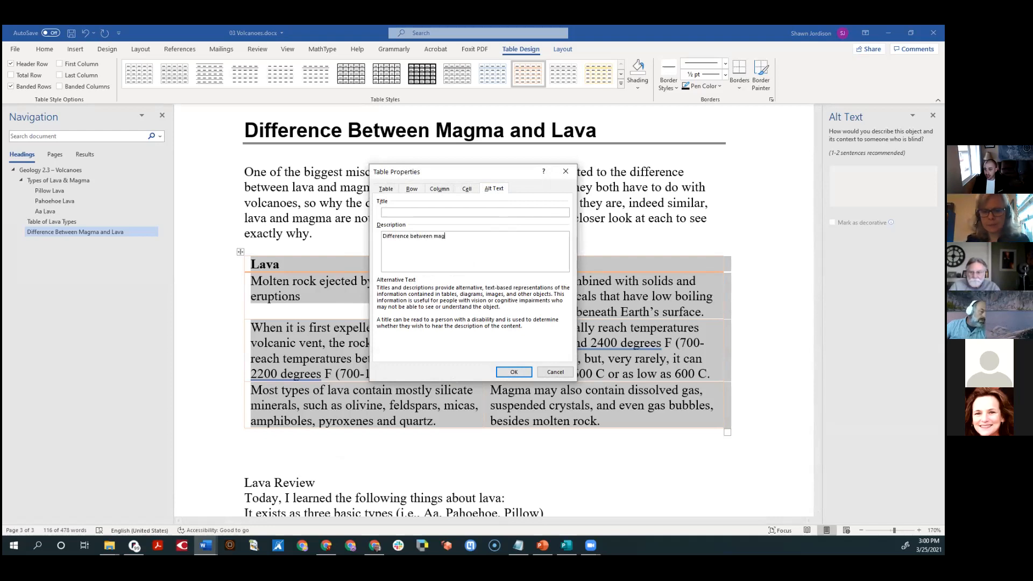
pyautogui.write('ma and lava')
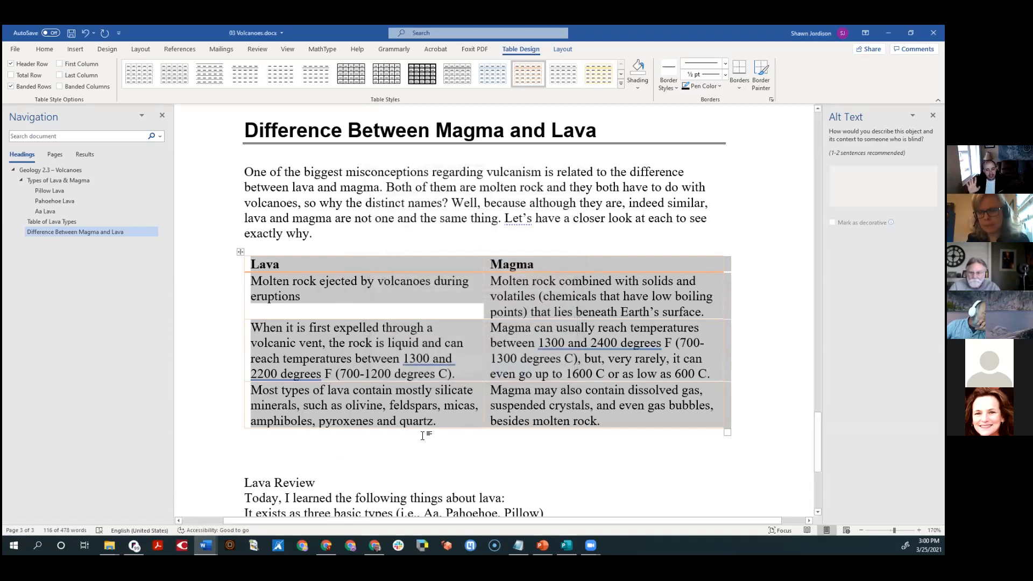
# - Apply the Heading 2 style to the line "Lava Review" below the Lava and Magma table
pyautogui.scroll(-5, 401, 395)
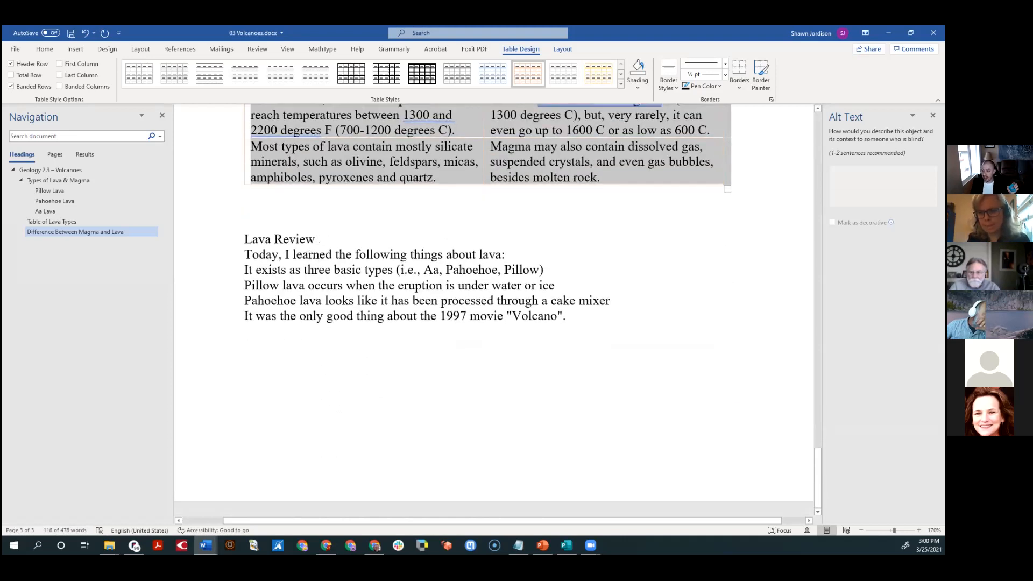
pyautogui.click(322, 239)
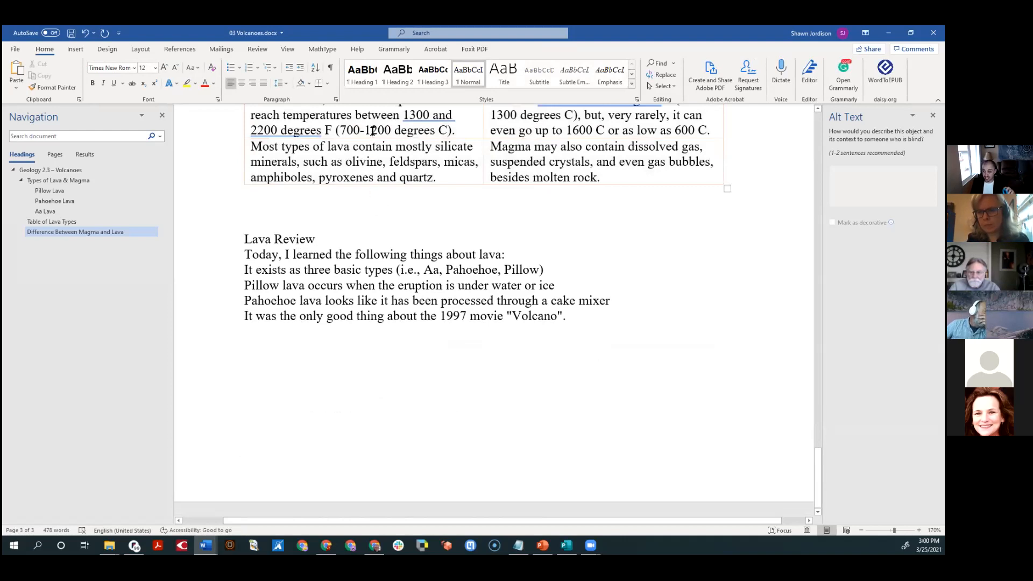
pyautogui.hotkey('ctrl', 'alt', '2')
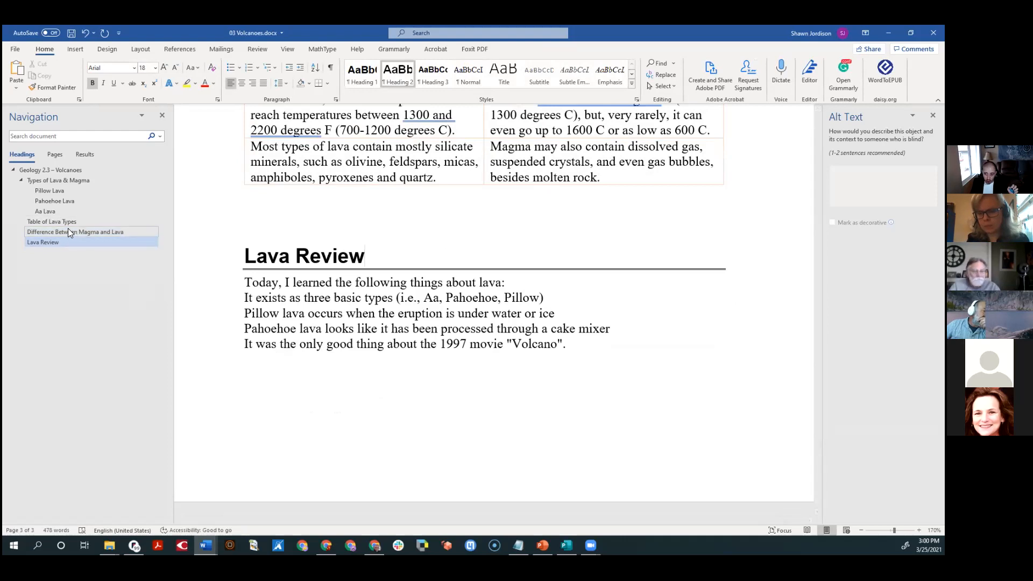
# - Insert a blank line after "Today, I learned the following things about lava:" and format the four lines below it as a bulleted list
pyautogui.click(304, 297)
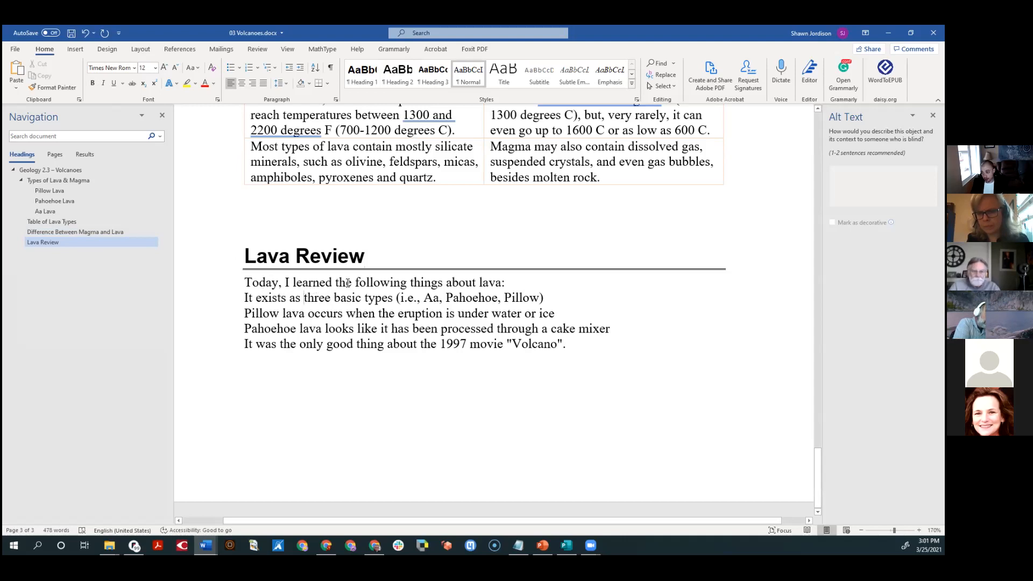
pyautogui.click(512, 282)
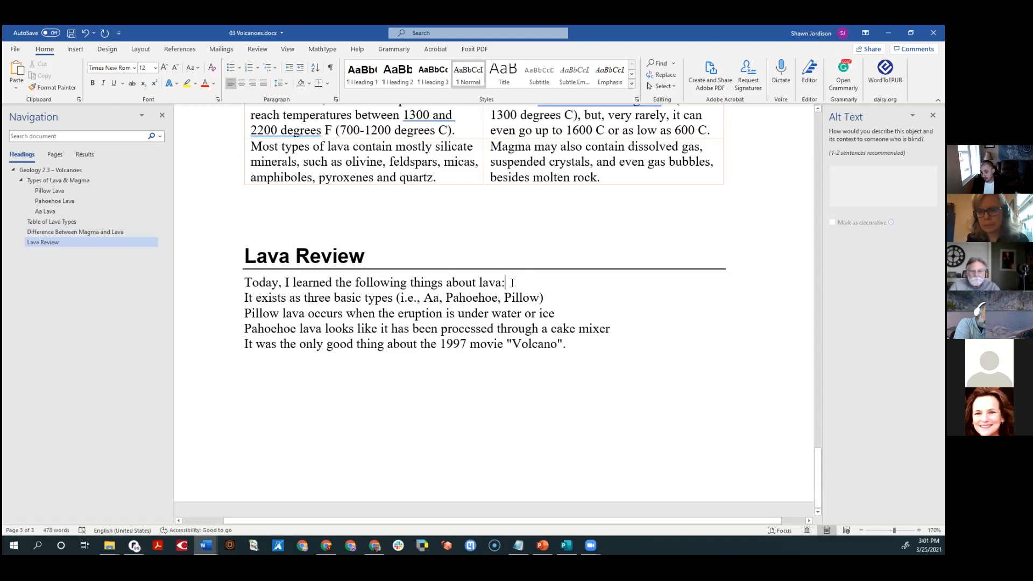
pyautogui.press('Return')
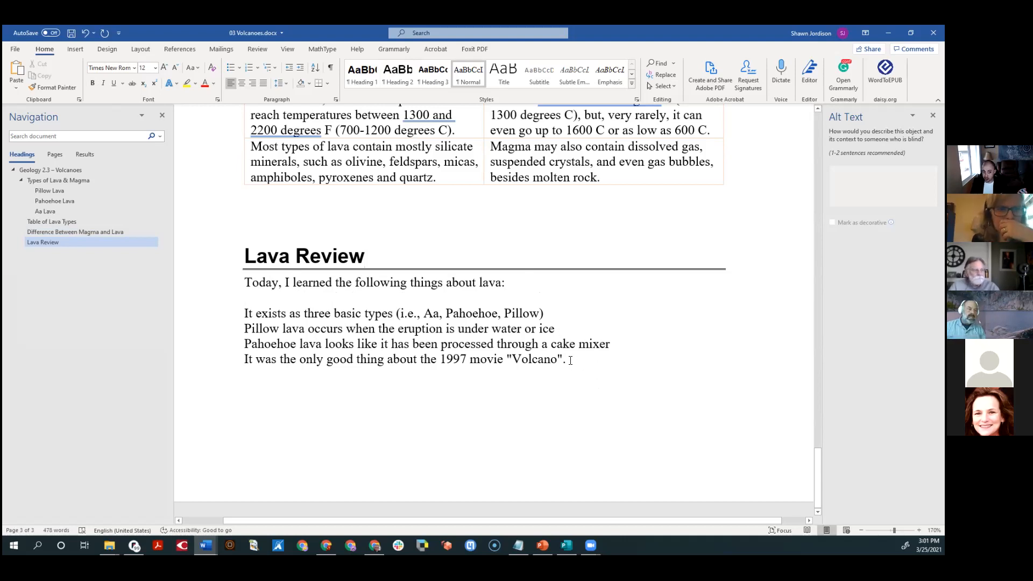
pyautogui.click(569, 360)
pyautogui.moveTo(560, 357); pyautogui.dragTo(240, 319)
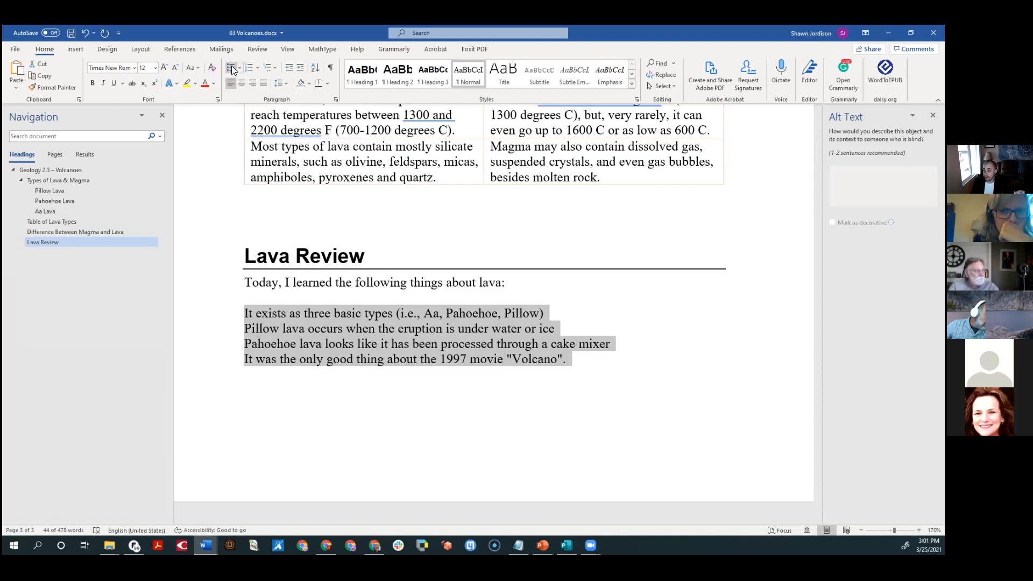
pyautogui.click(231, 66)
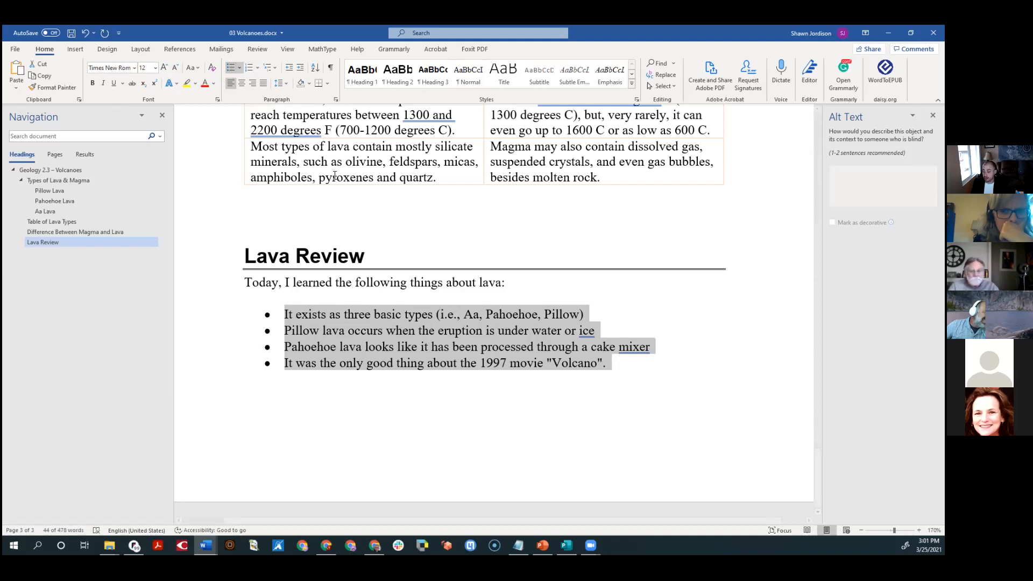
pyautogui.click(339, 311)
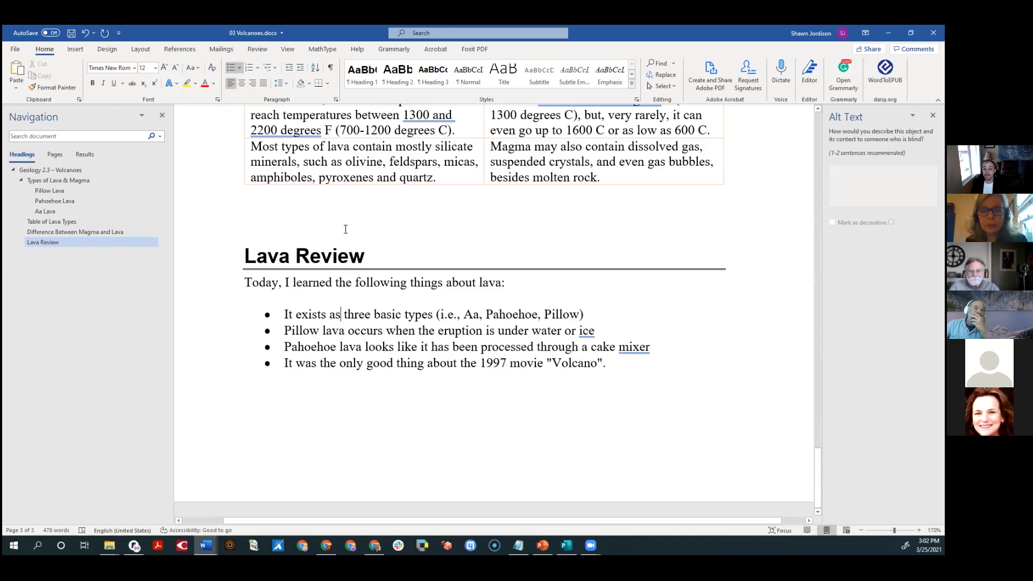
# - Examine the header row and table style options of the lava types table and the Lava and Magma comparison table
pyautogui.scroll(5, 324, 289)
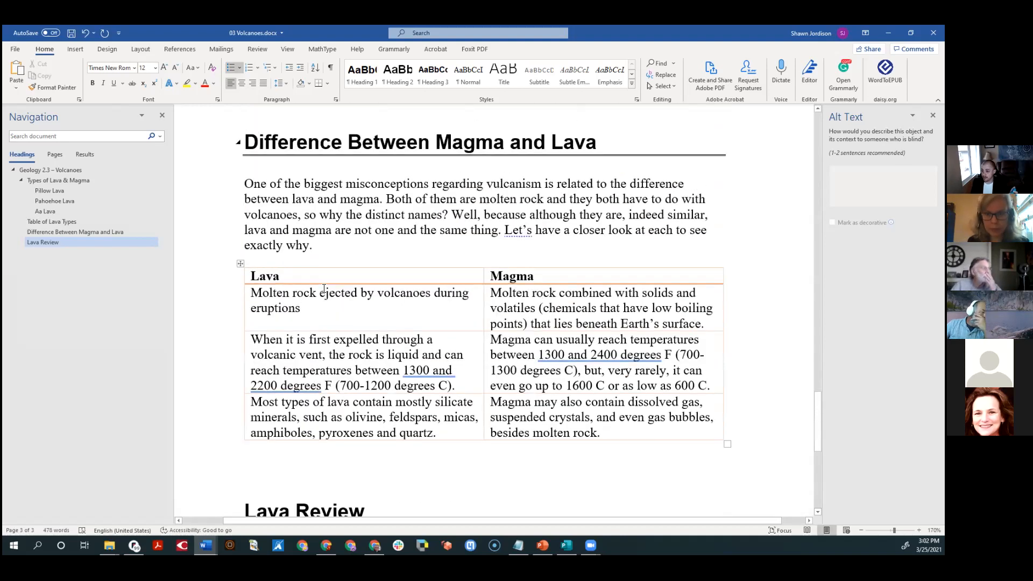
pyautogui.scroll(5, 324, 289)
pyautogui.click(317, 290)
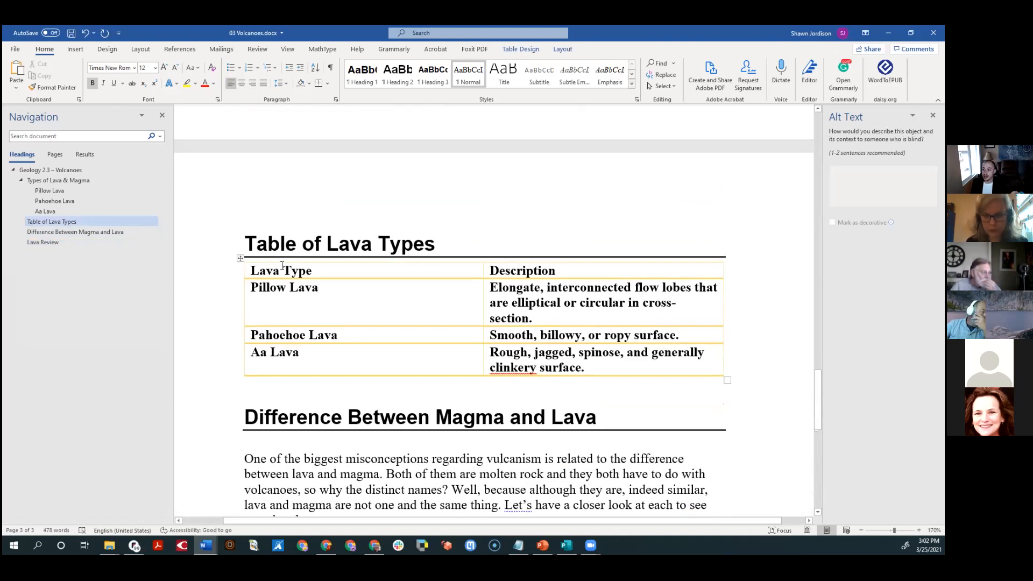
pyautogui.click(238, 258)
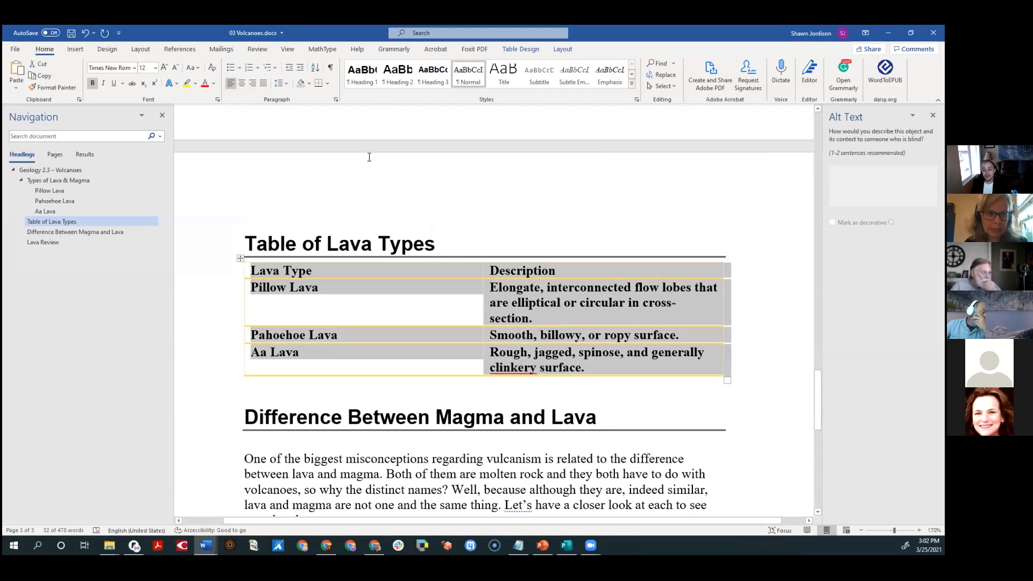
pyautogui.click(323, 273)
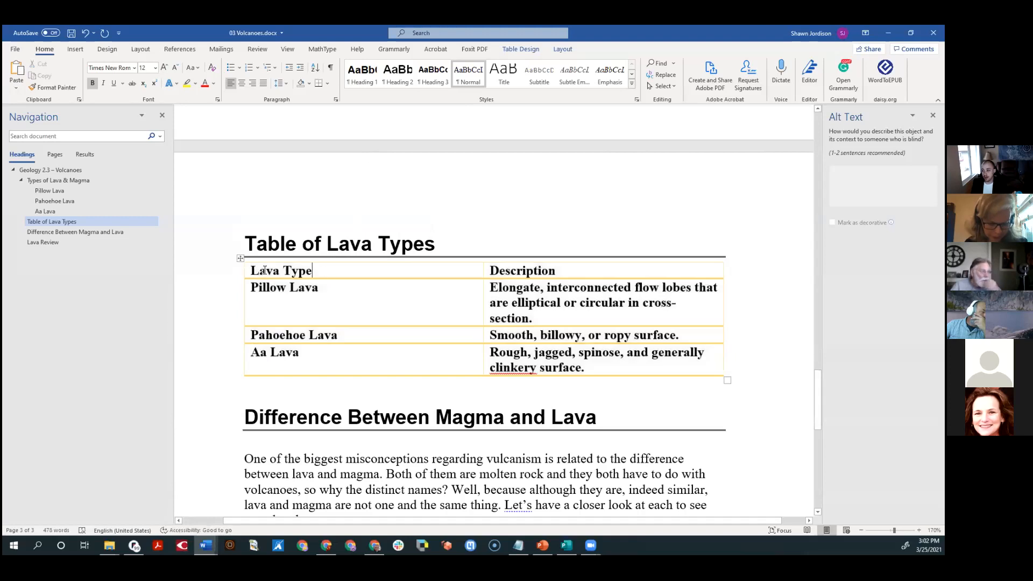
pyautogui.moveTo(252, 271); pyautogui.dragTo(532, 274)
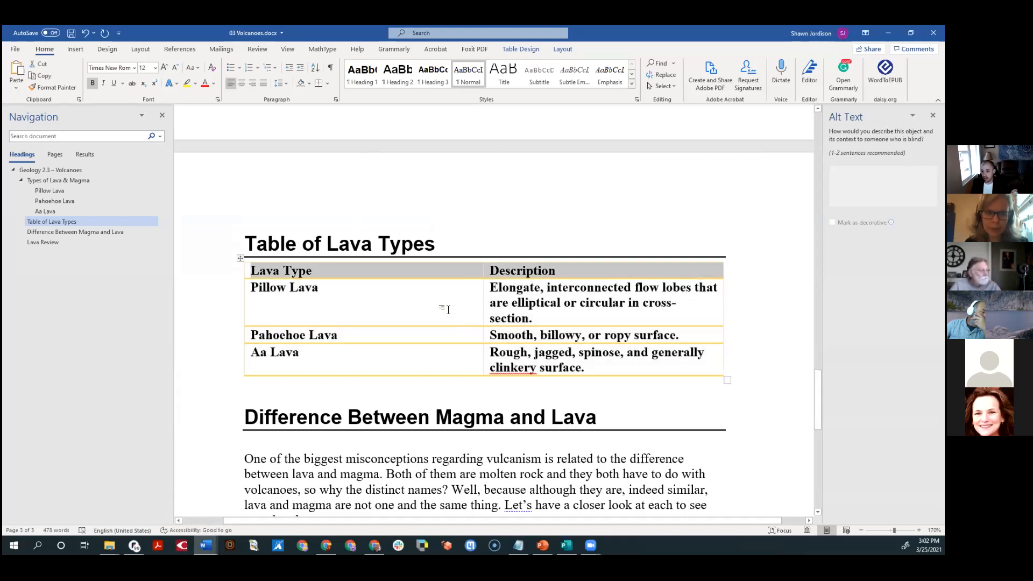
pyautogui.click(527, 47)
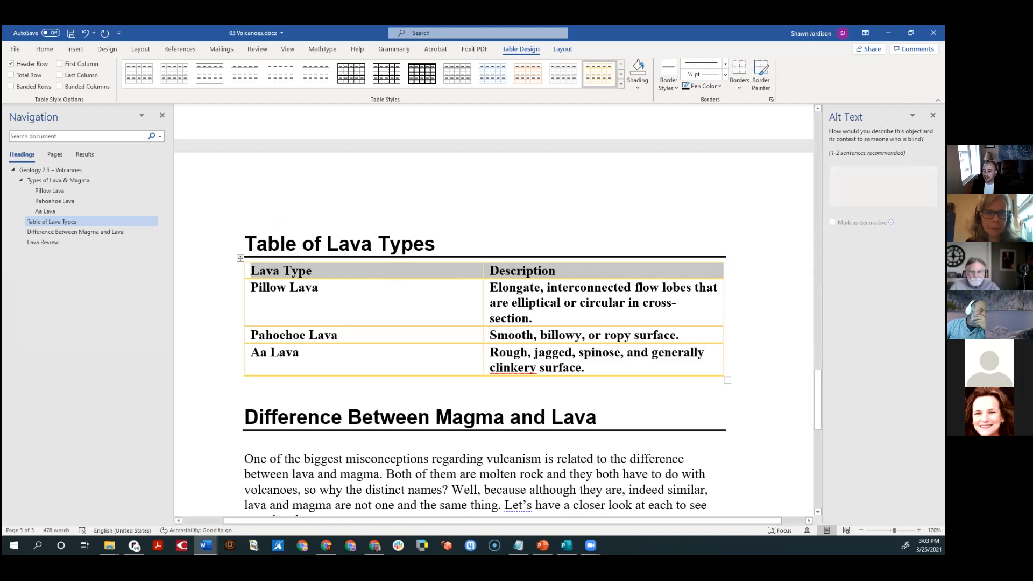
pyautogui.click(394, 293)
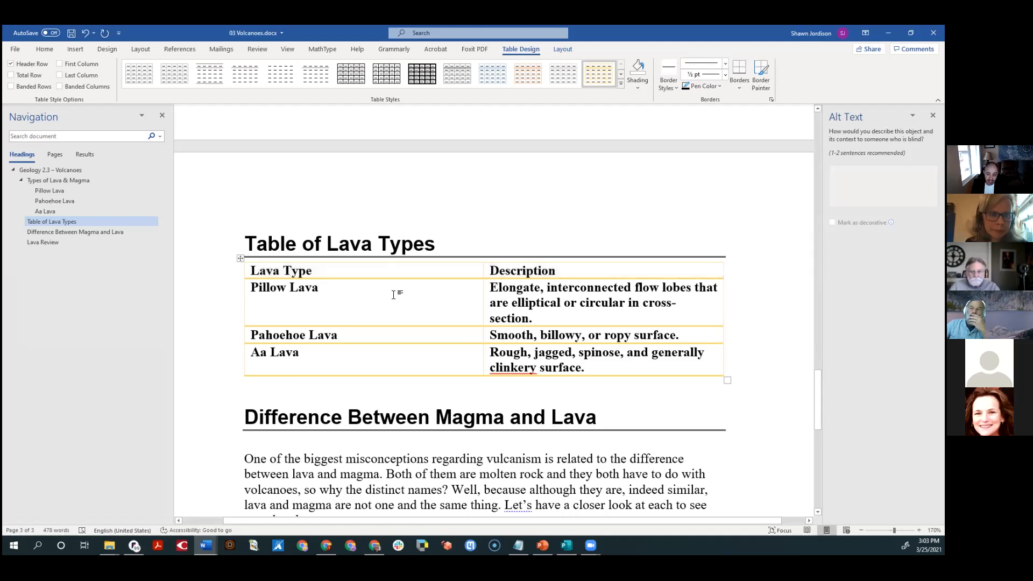
pyautogui.scroll(-8, 394, 294)
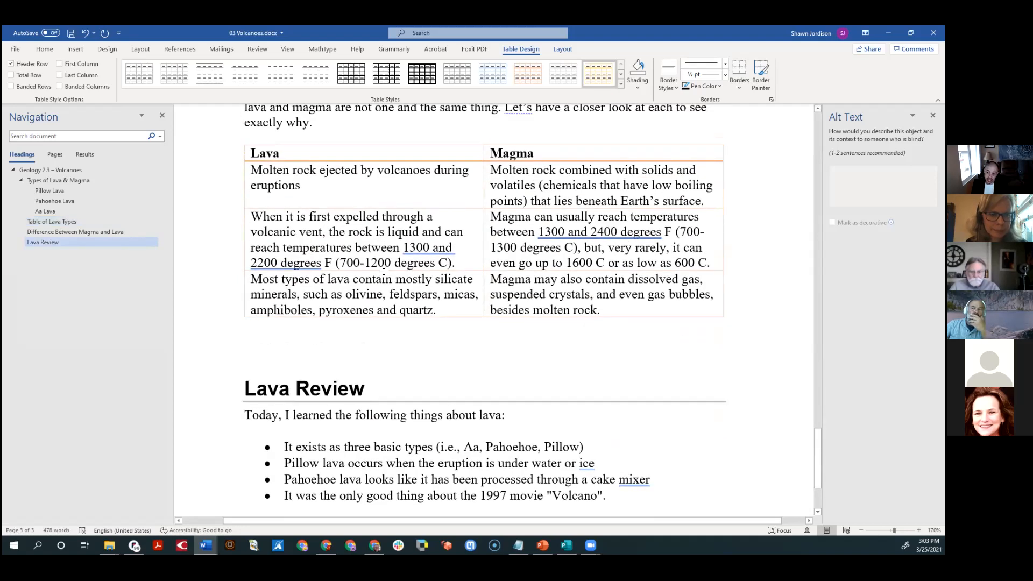
pyautogui.click(372, 264)
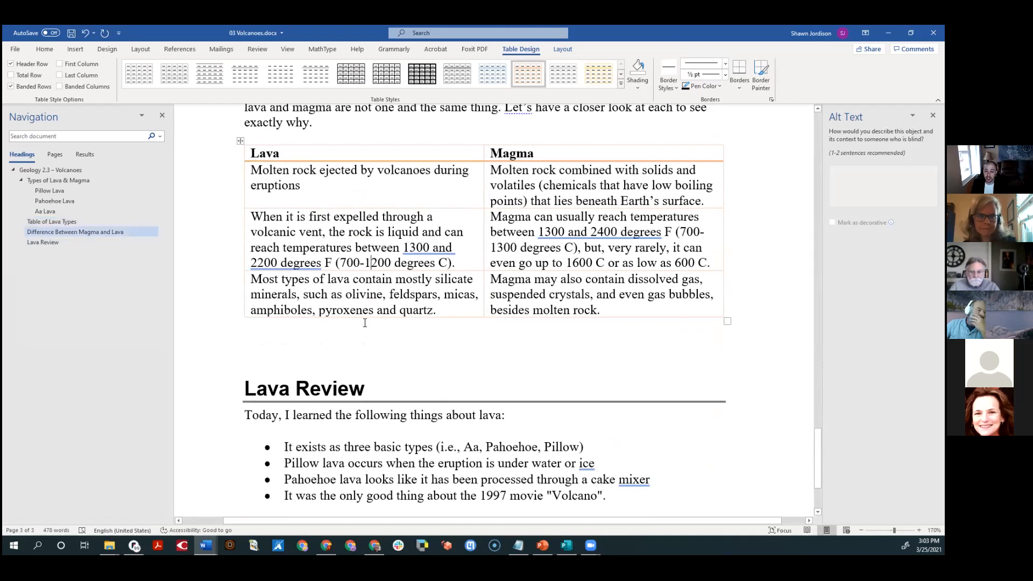
# - Collapse the content under the "Geology 2.3 – Volcanoes" heading and expand it again
pyautogui.scroll(10, 355, 312)
pyautogui.scroll(10, 362, 315)
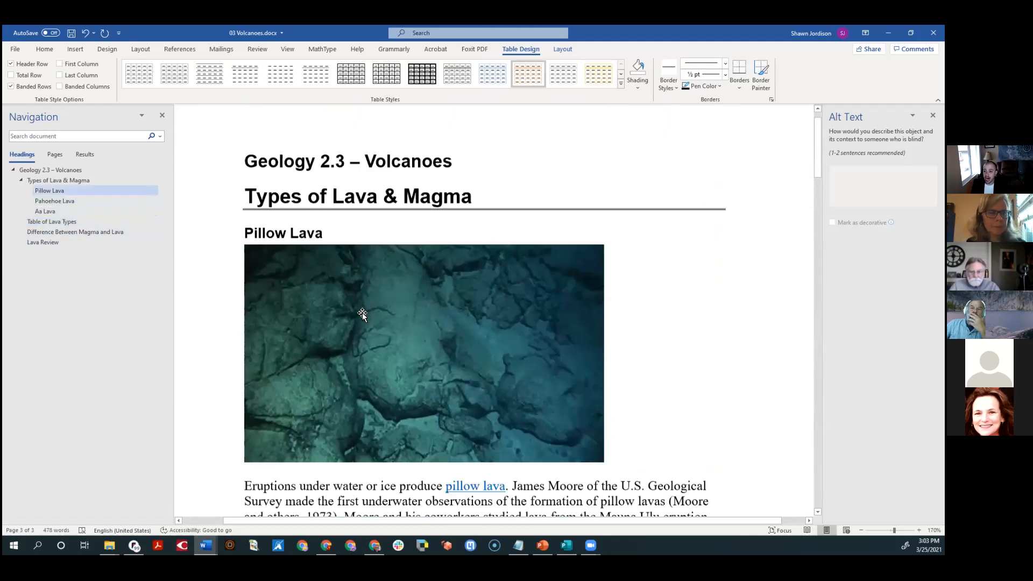
pyautogui.click(240, 222)
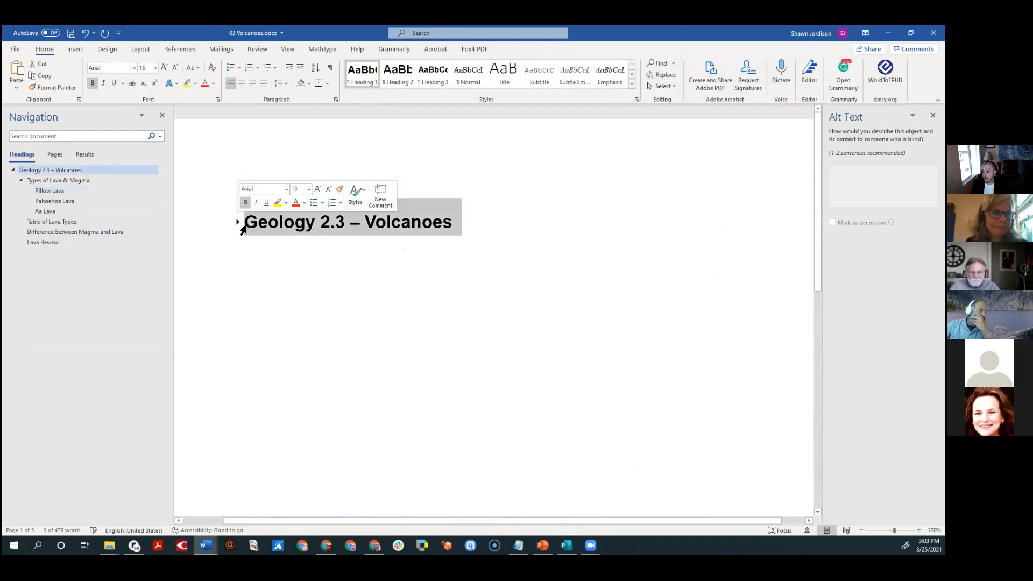
pyautogui.click(239, 222)
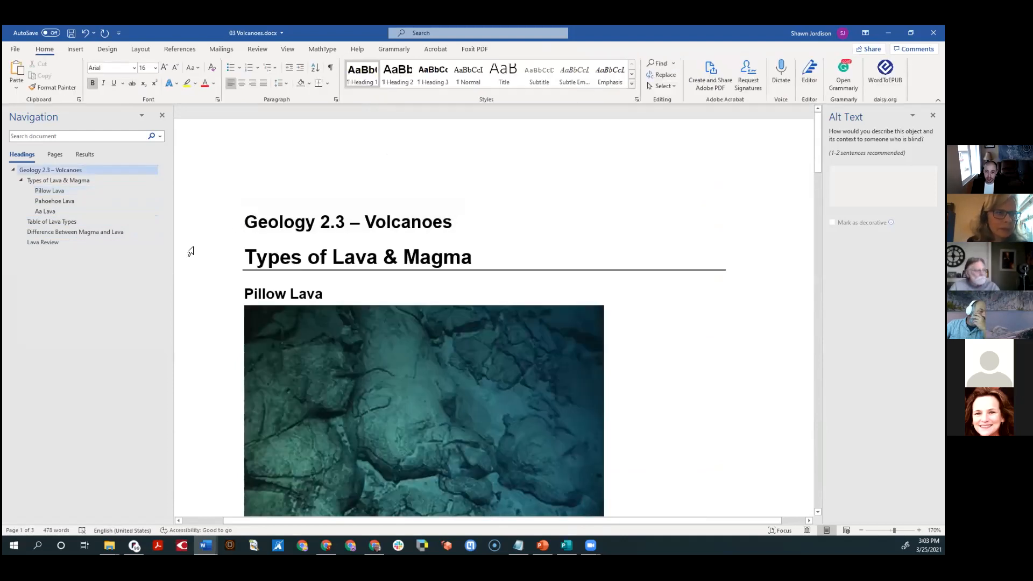
# - View the document's Info page and its Check for Issues options, including Check Accessibility, and return to the document
pyautogui.click(18, 49)
pyautogui.click(45, 140)
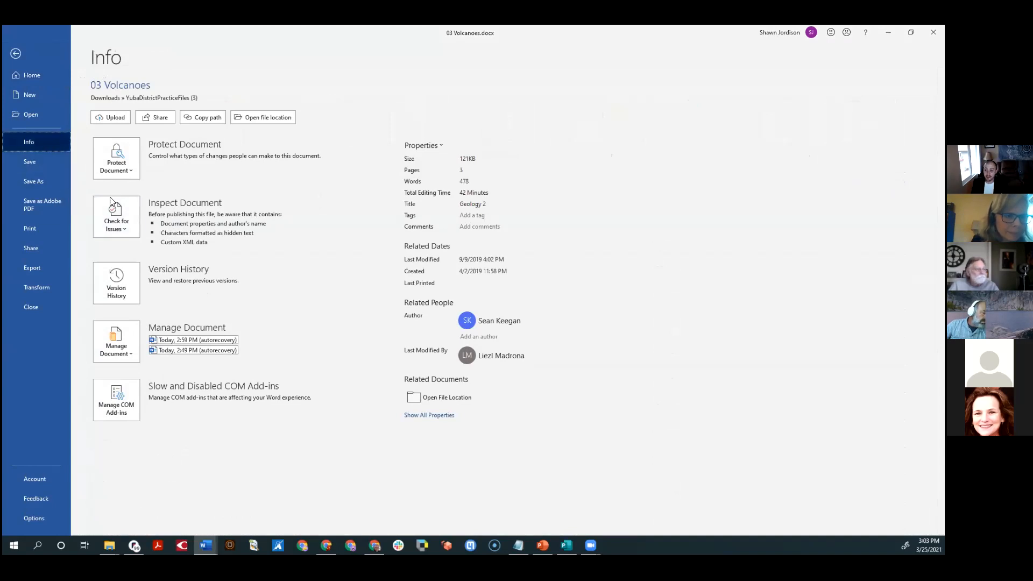
pyautogui.click(126, 225)
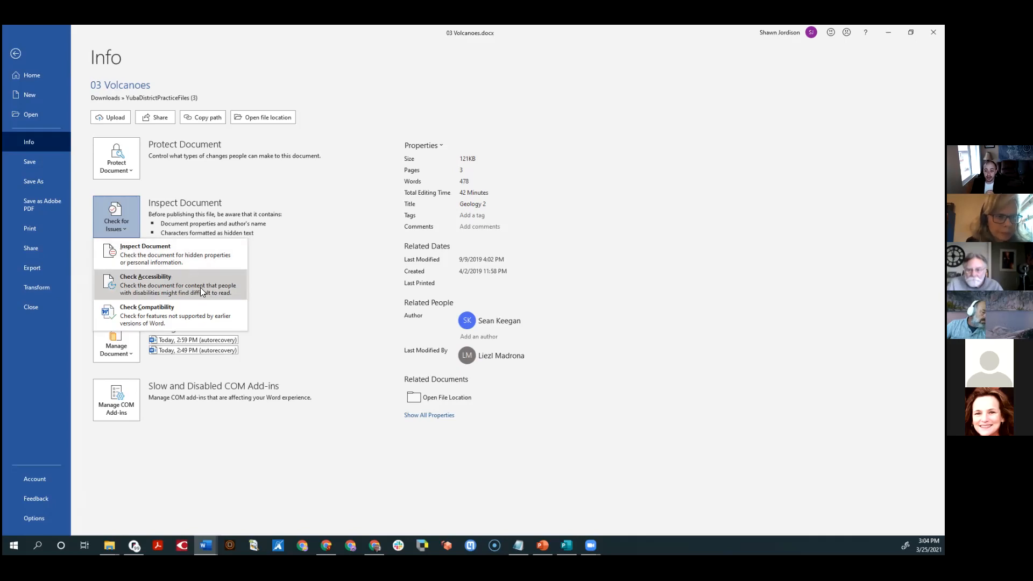
pyautogui.click(18, 49)
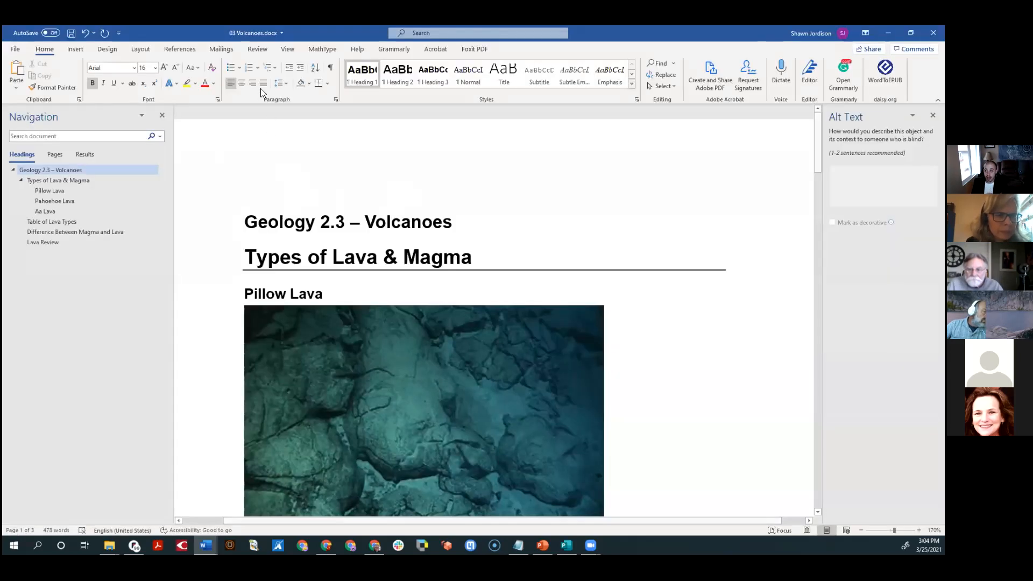
# - Run the accessibility checker on the whole document and review its inspection results
pyautogui.click(257, 49)
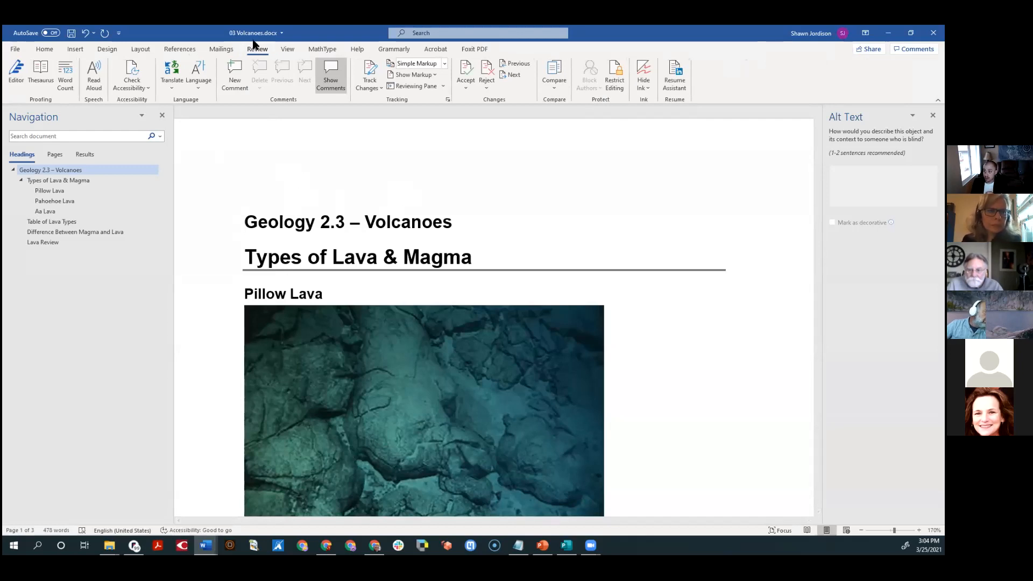
pyautogui.click(133, 74)
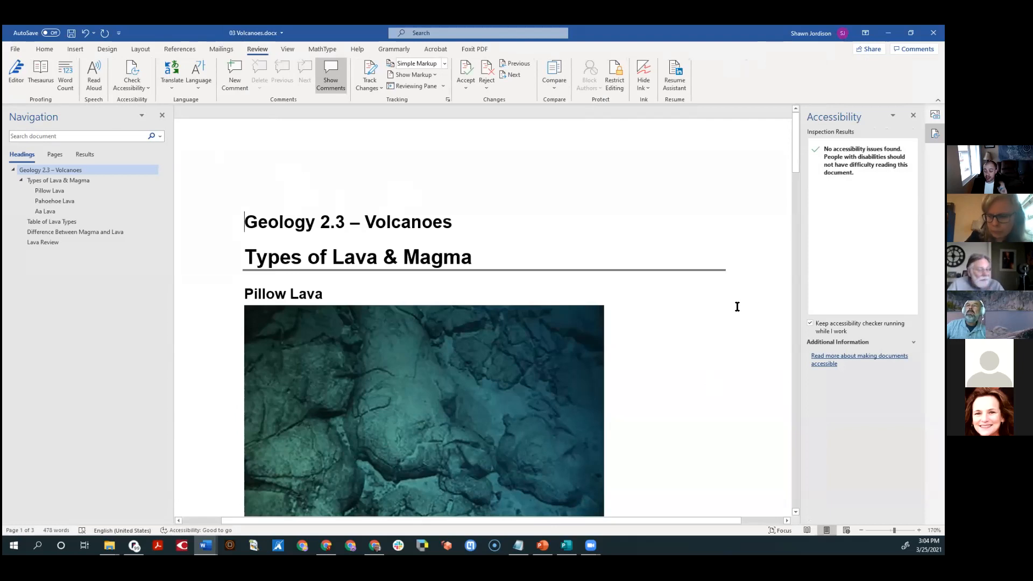
pyautogui.scroll(-15, 452, 331)
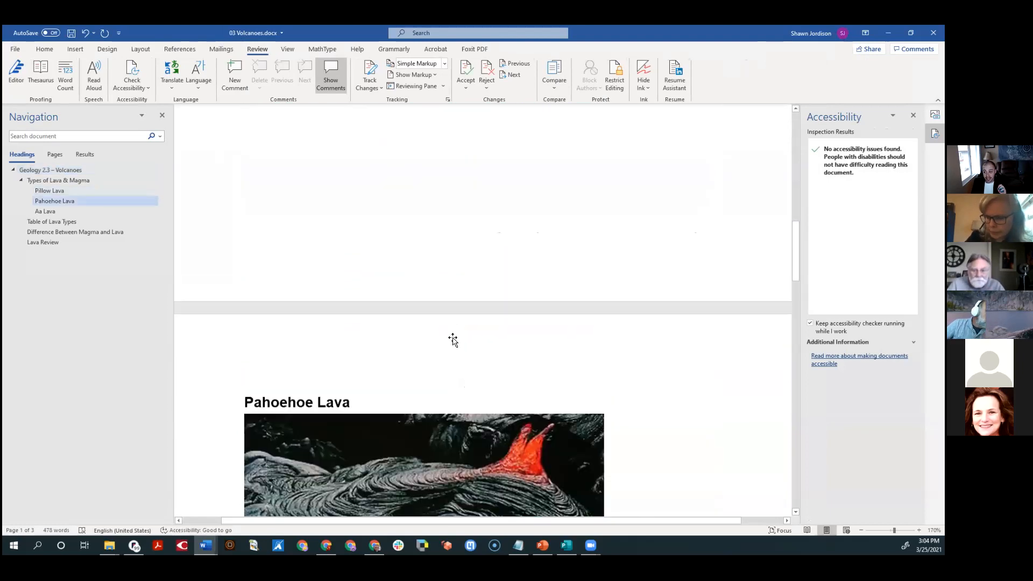
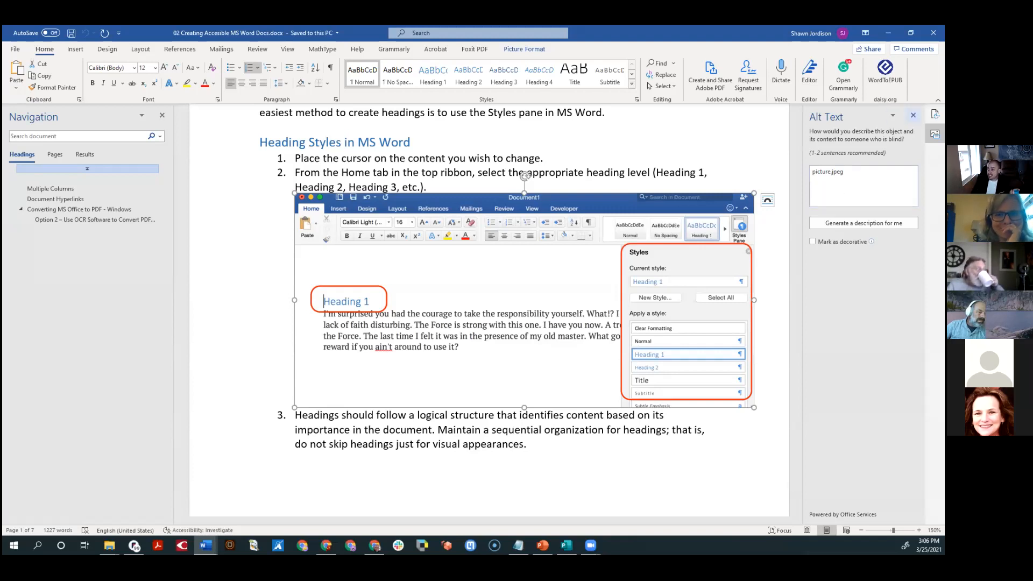
# - Close the alt text details in the 02 Creating Accessible MS Word Docs document and return to the Lava and Magma table in 03 Volcanoes.docx
pyautogui.click(913, 115)
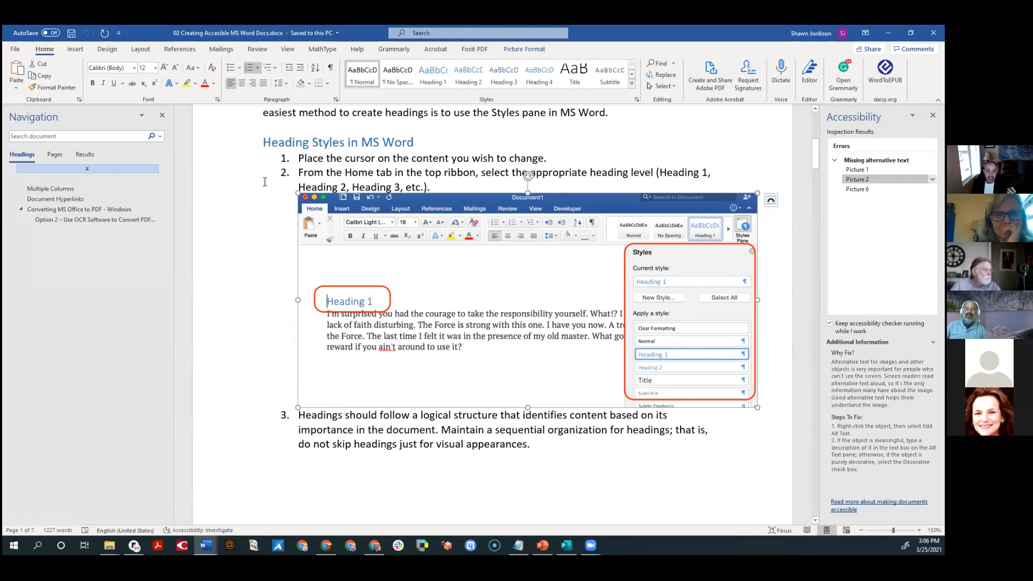
pyautogui.scroll(6, 269, 258)
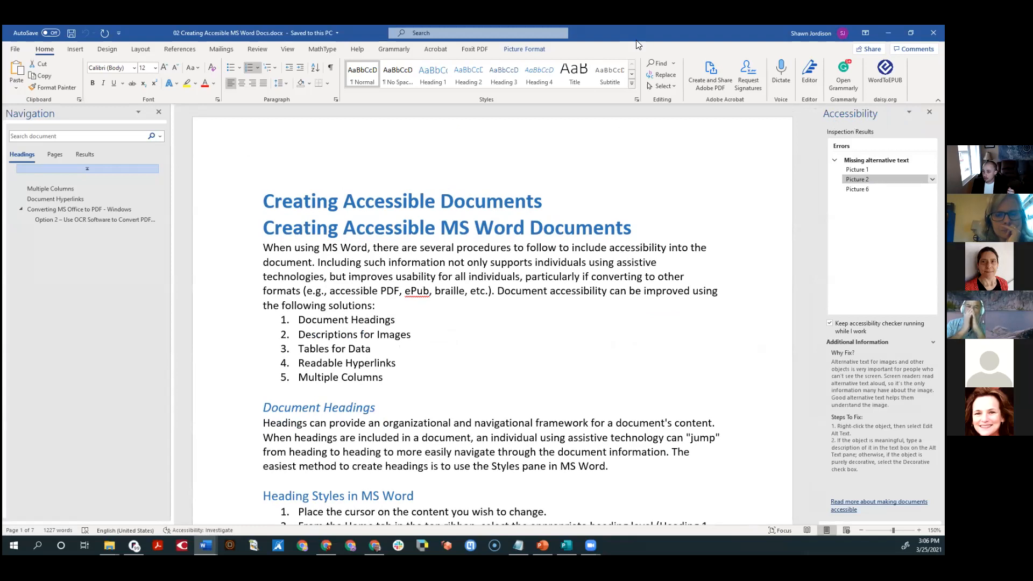
pyautogui.hotkey('alt', 'Tab')
pyautogui.scroll(-15, 331, 299)
pyautogui.scroll(-10, 333, 299)
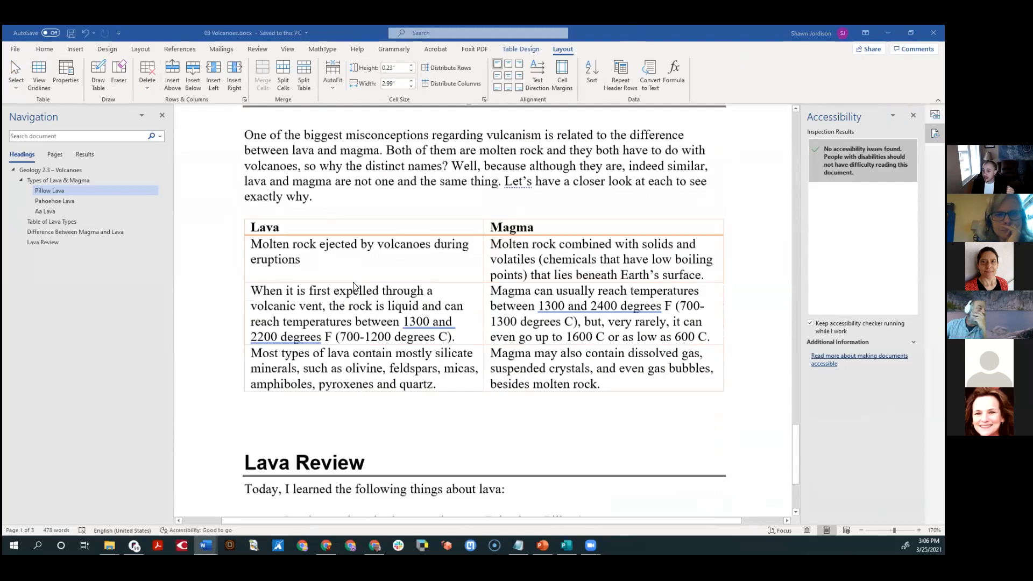
pyautogui.scroll(-3, 354, 286)
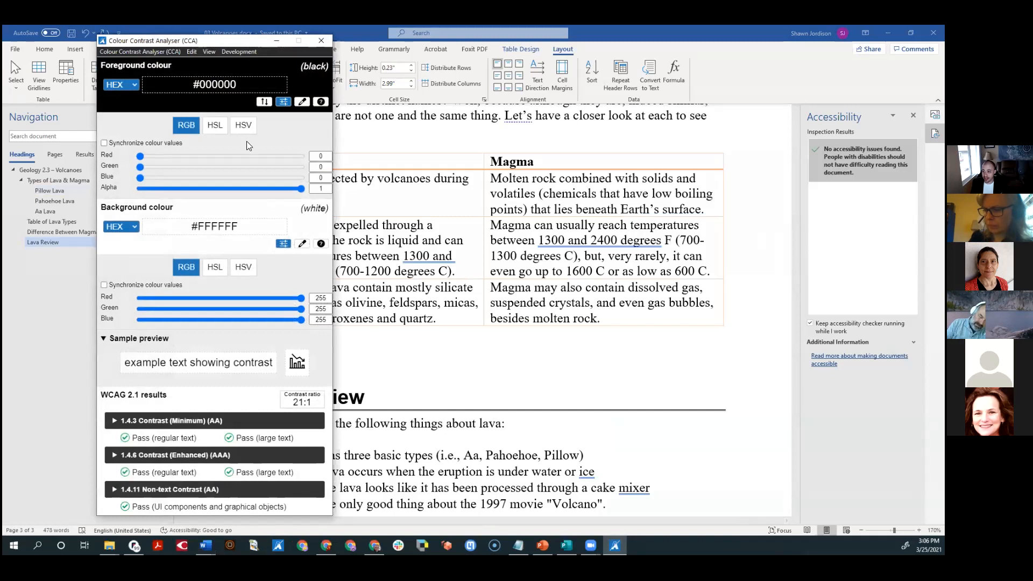
# - In Colour Contrast Analyser, sample the Lava header cell's fill as foreground and the table's orange line as background, and examine the contrast results
pyautogui.moveTo(192, 44); pyautogui.dragTo(756, 49)
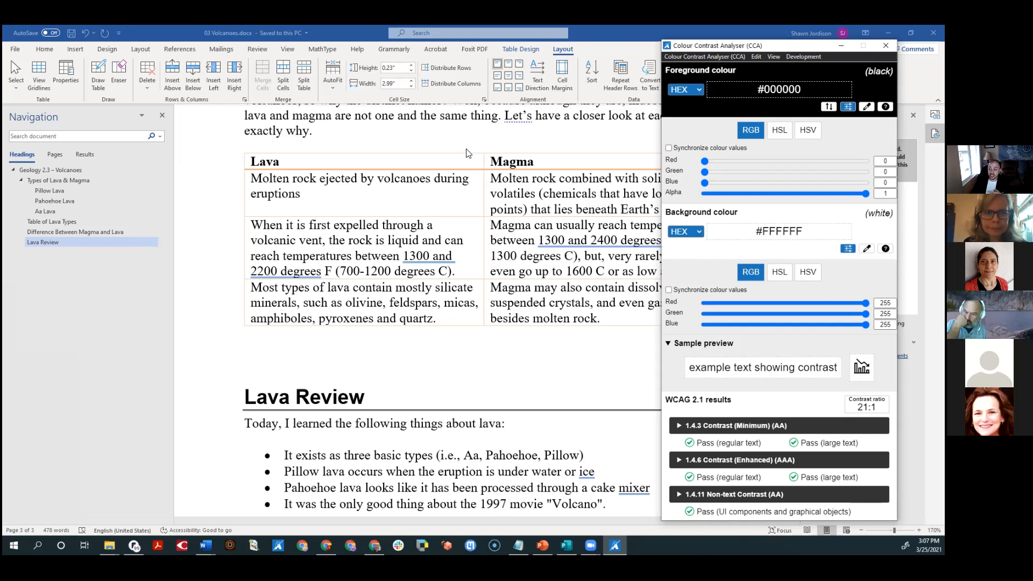
pyautogui.click(324, 202)
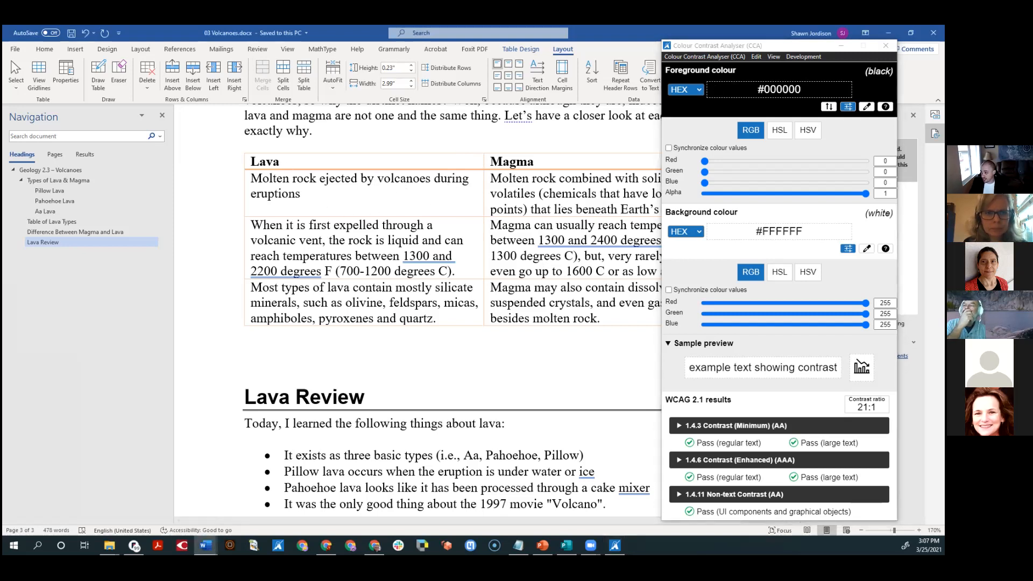
pyautogui.click(866, 107)
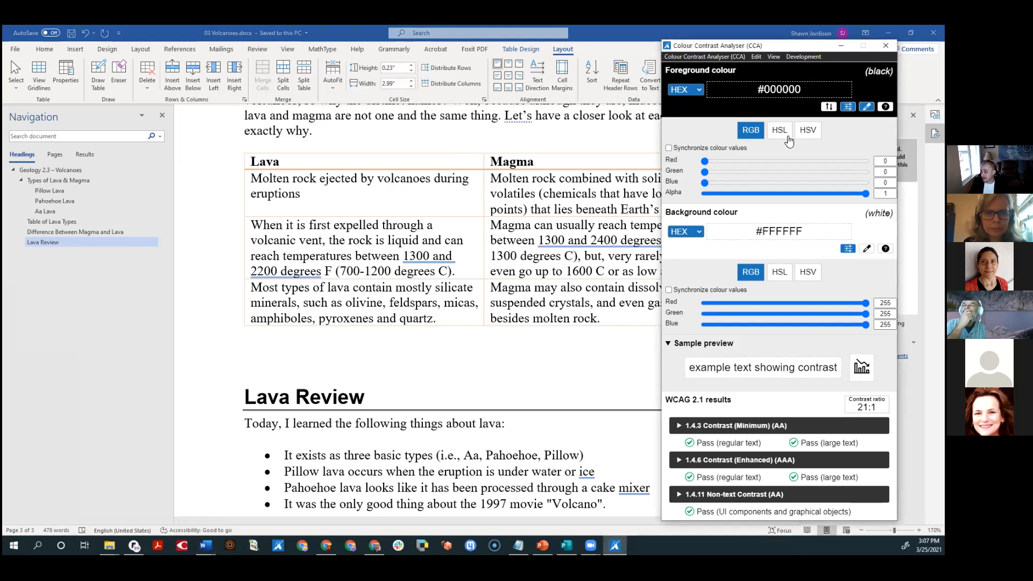
pyautogui.click(330, 159)
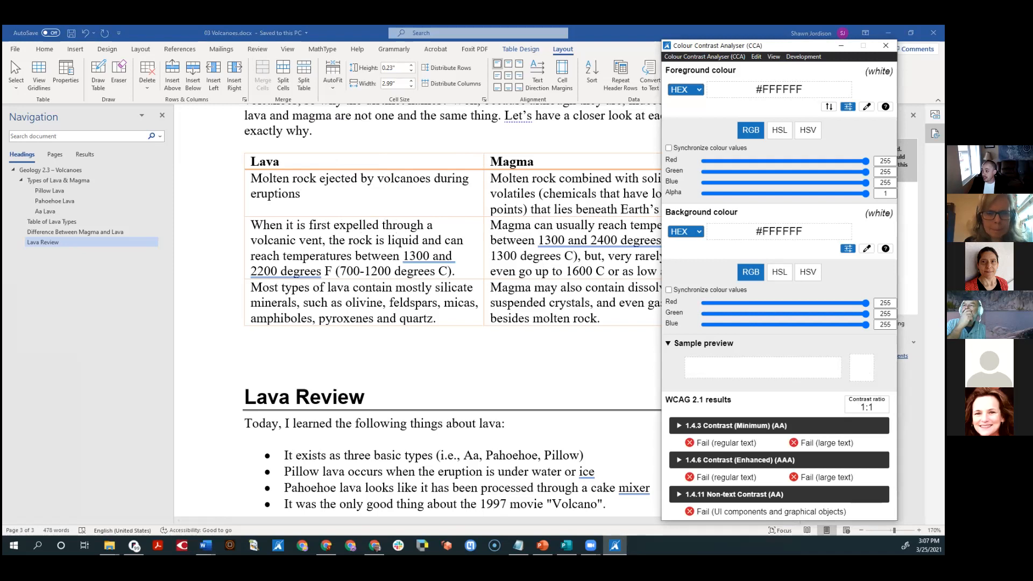
pyautogui.click(866, 248)
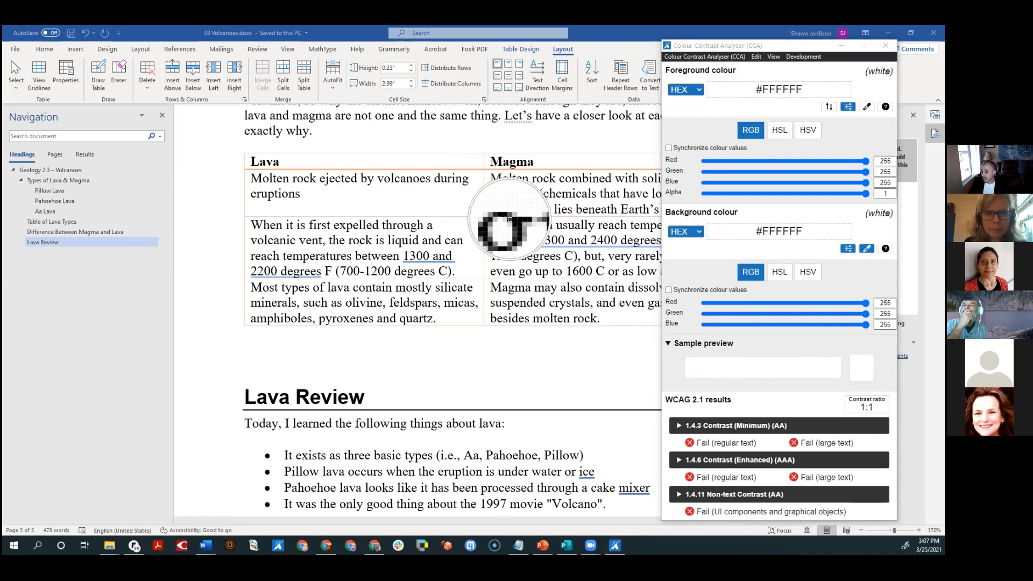
pyautogui.click(482, 169)
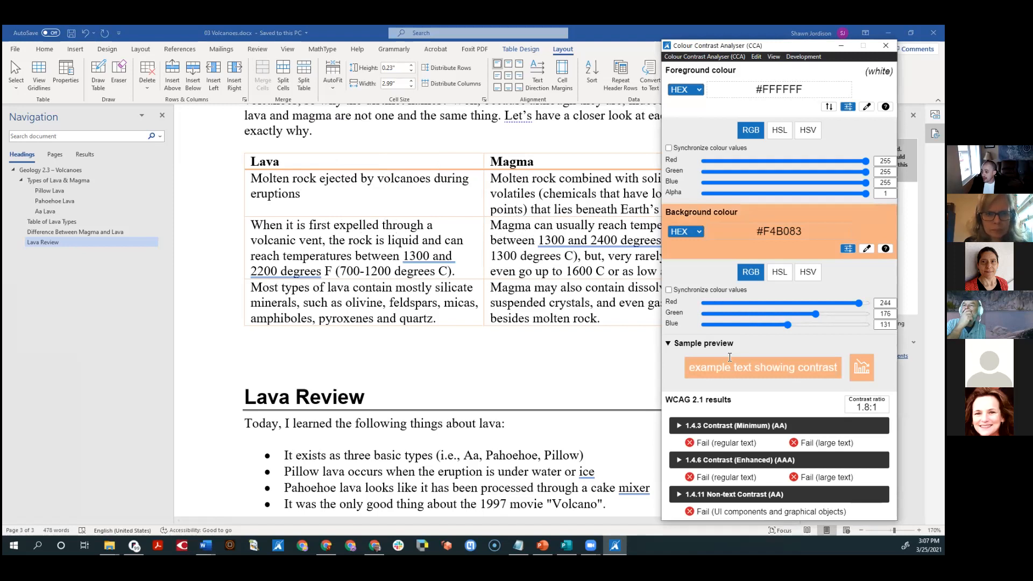
pyautogui.moveTo(694, 368); pyautogui.dragTo(843, 371)
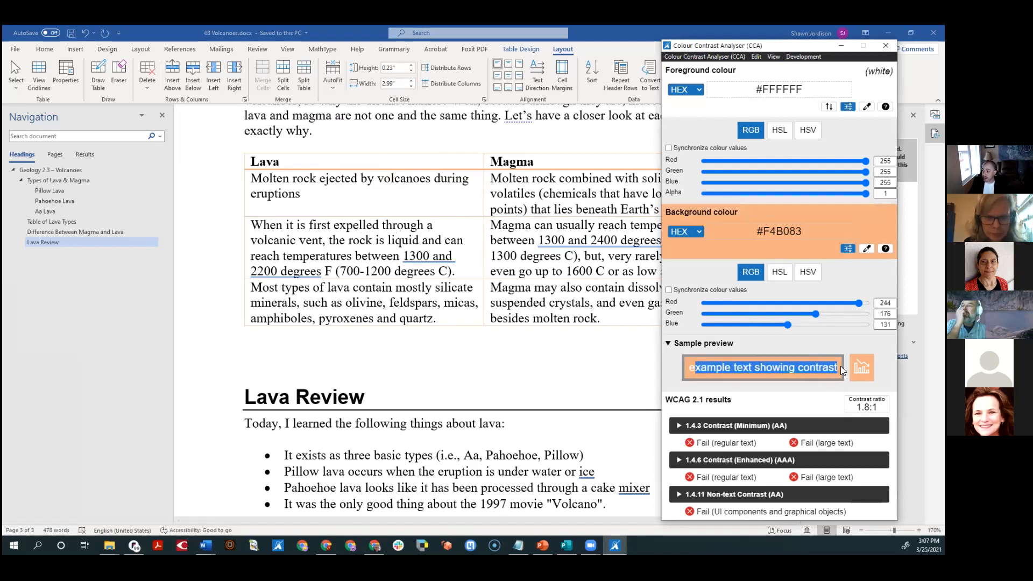
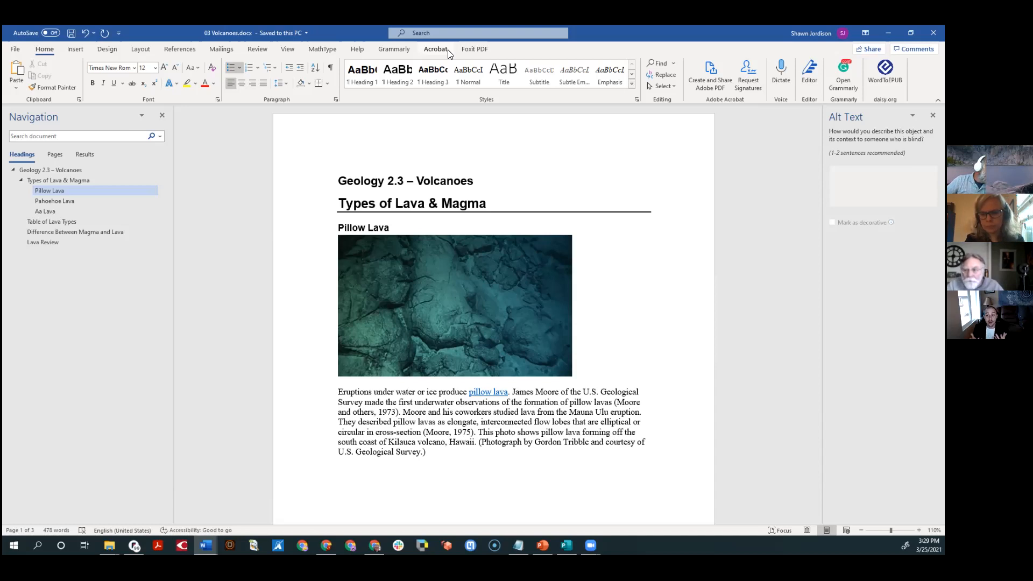
# - Convert the Word document to an Adobe PDF saved on the Desktop as 03 Volcanoes.pdf
pyautogui.click(448, 52)
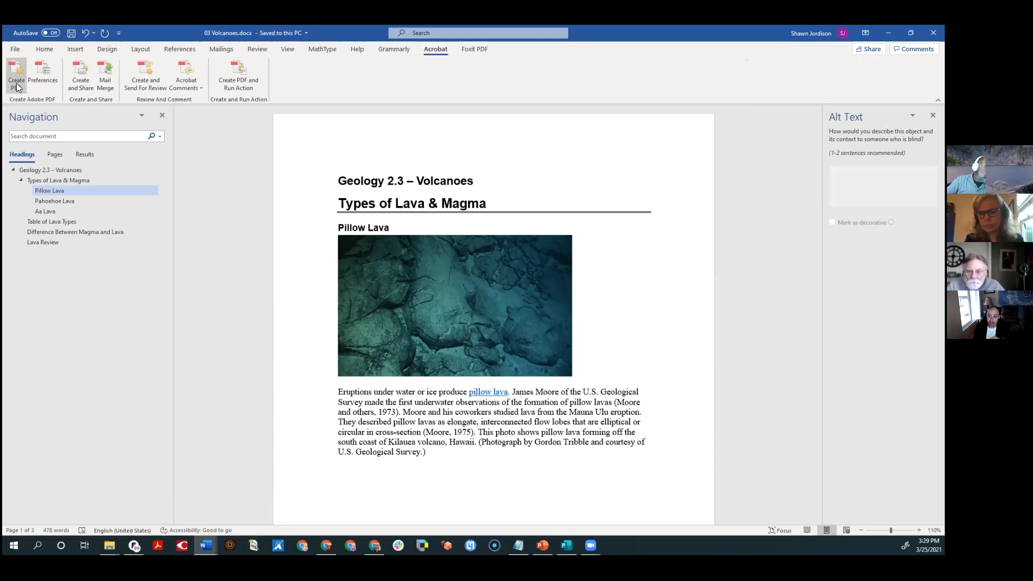
pyautogui.click(17, 85)
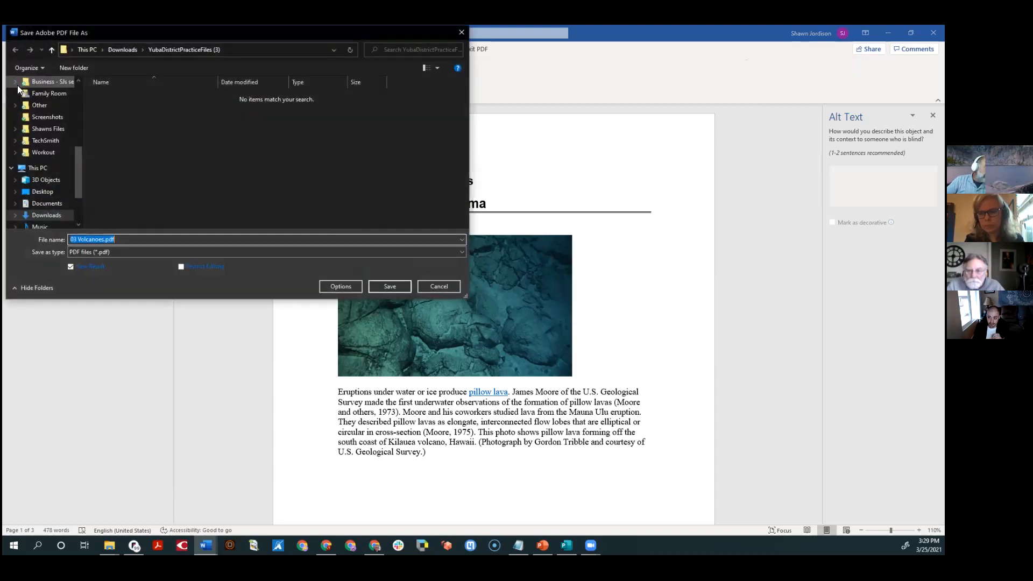
pyautogui.scroll(5, 48, 102)
pyautogui.click(43, 102)
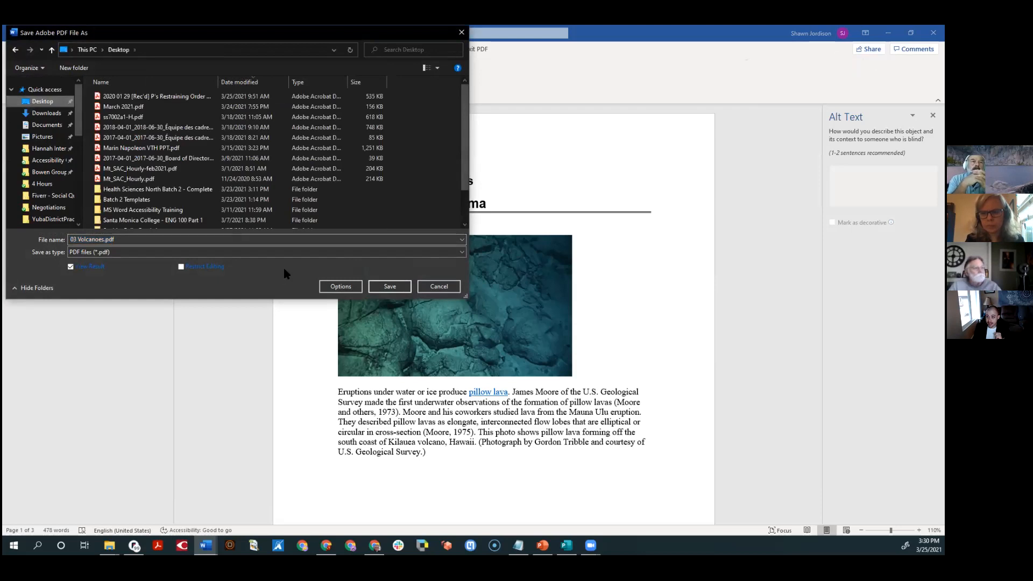
pyautogui.click(386, 285)
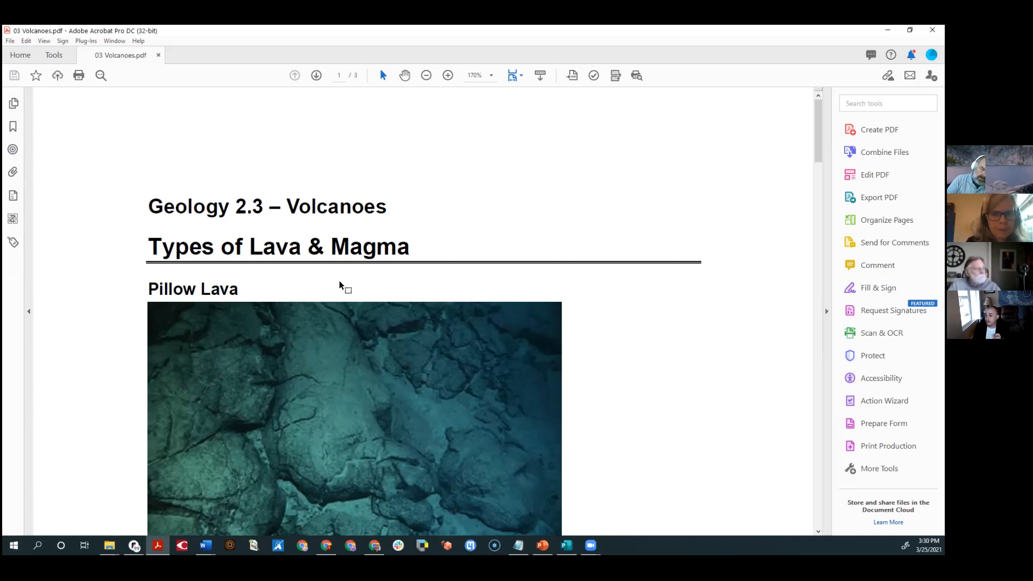
# - Display the PDF's tag tree and review where the Tags pane is listed among the Show/Hide navigation pane options
pyautogui.click(352, 206)
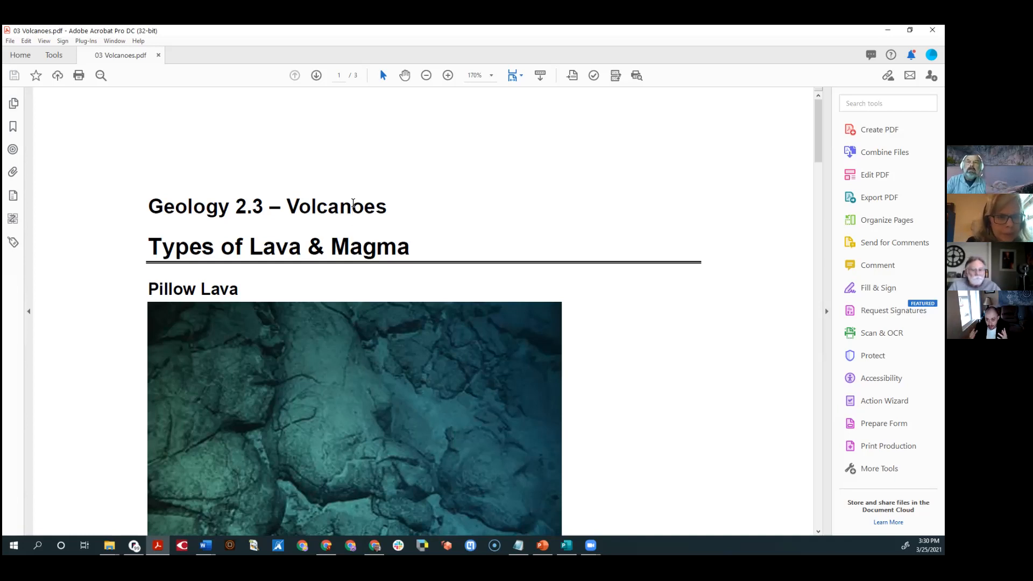
pyautogui.click(13, 243)
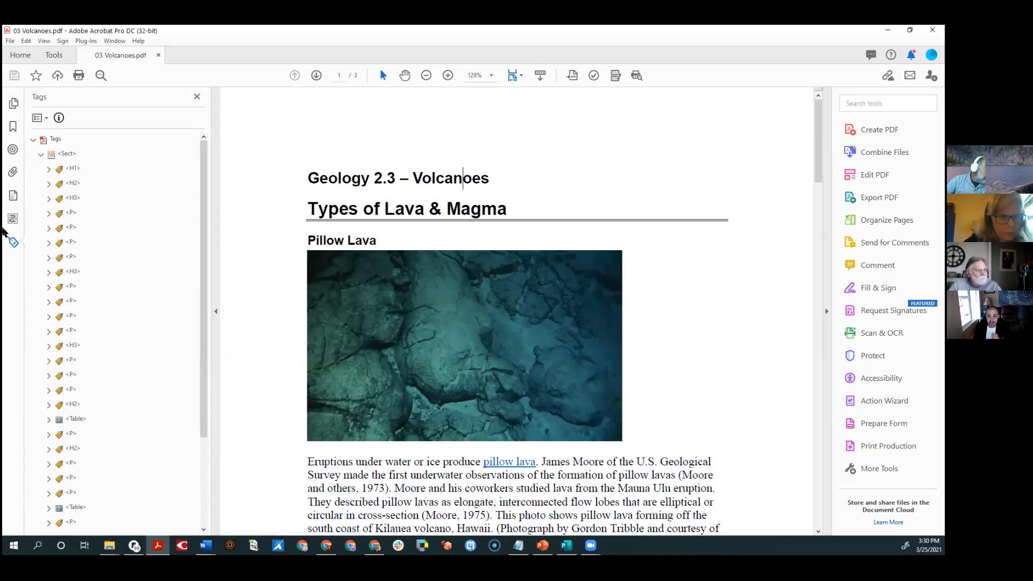
pyautogui.click(43, 41)
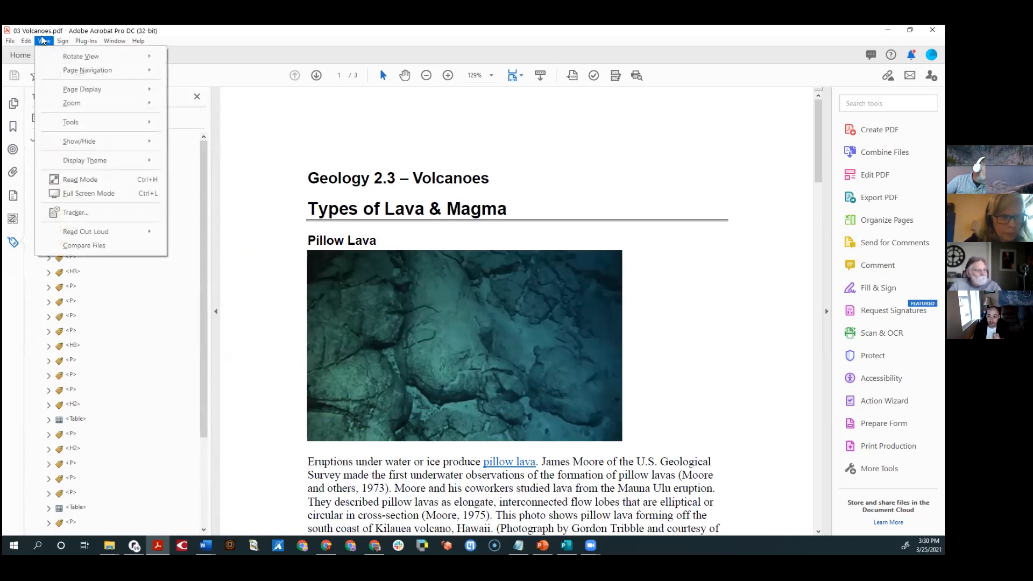
pyautogui.moveTo(78, 88)
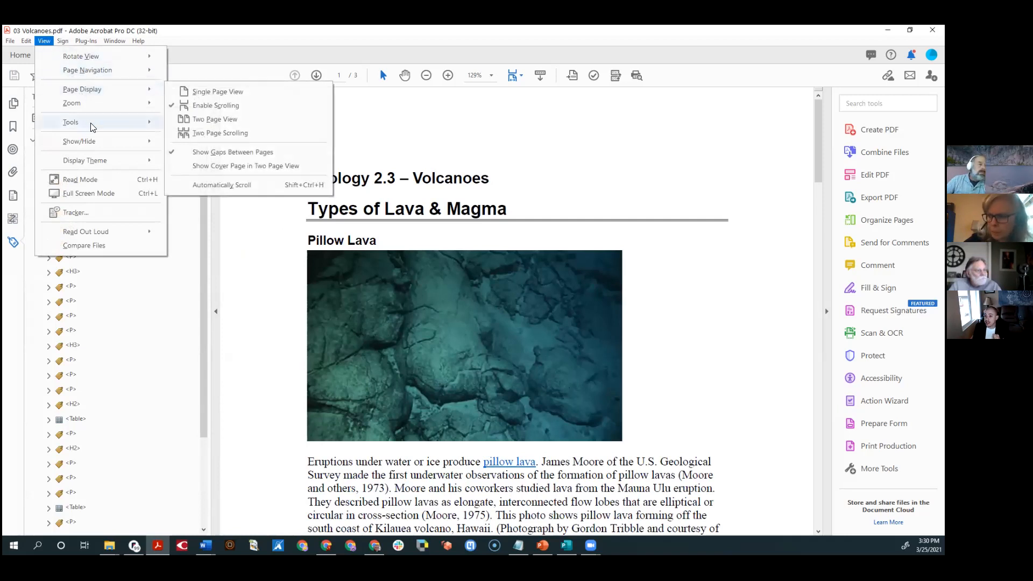
pyautogui.moveTo(91, 124)
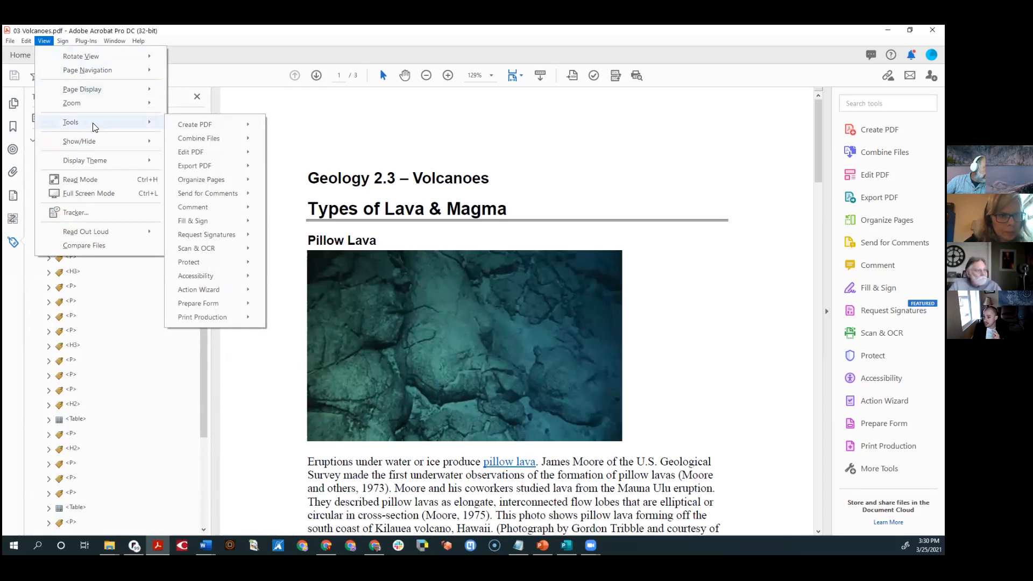
pyautogui.moveTo(99, 141)
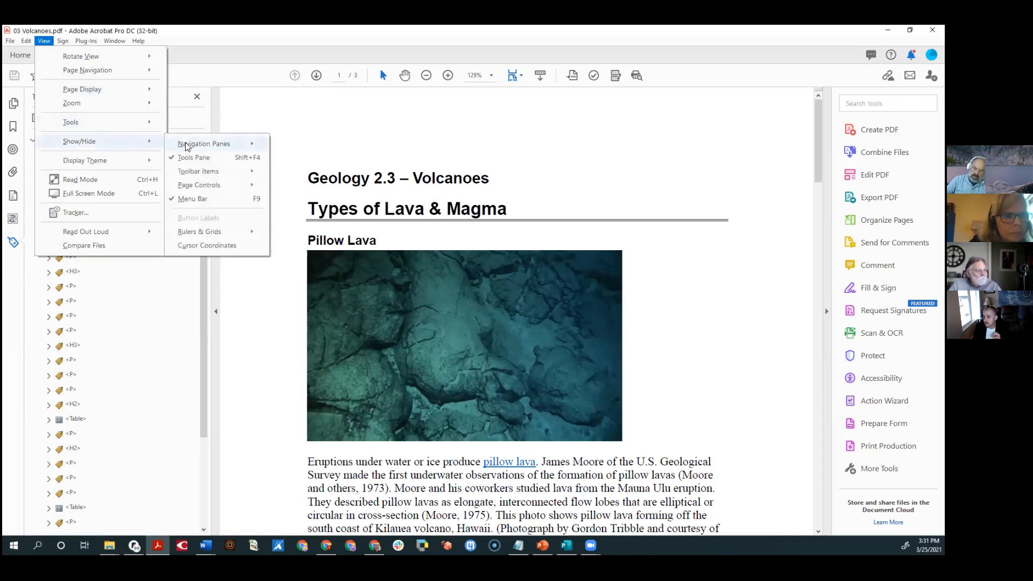
pyautogui.moveTo(188, 143)
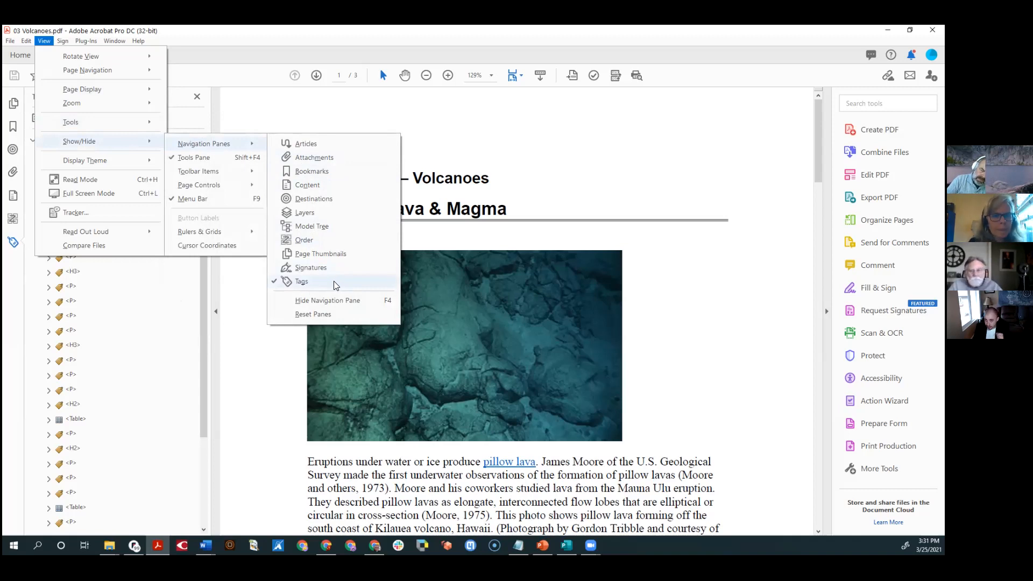
pyautogui.click(321, 368)
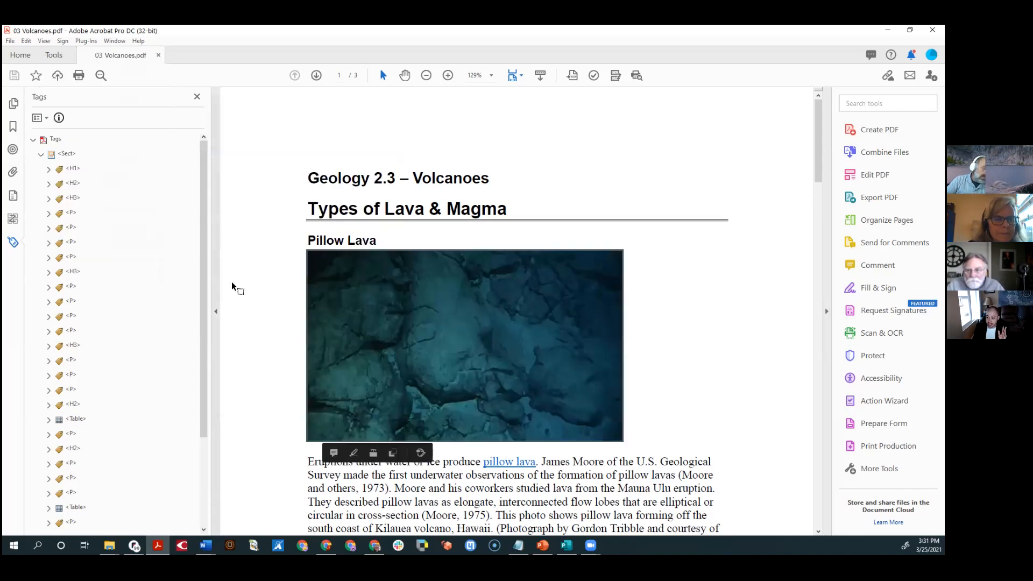
# - Inspect which page content the H1 and H2 tags at the start of the tag tree refer to
pyautogui.click(73, 168)
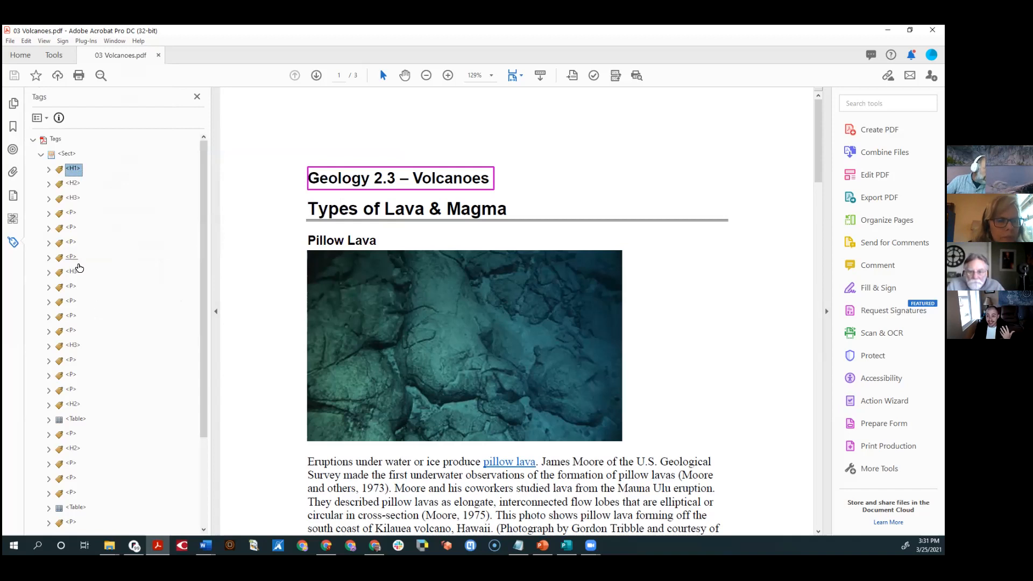
pyautogui.click(74, 184)
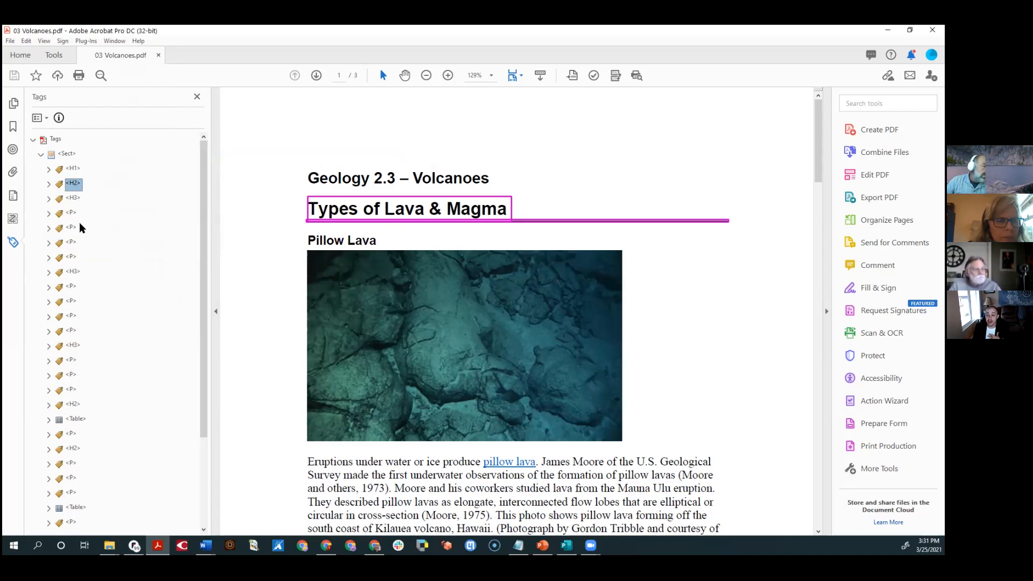
pyautogui.click(75, 169)
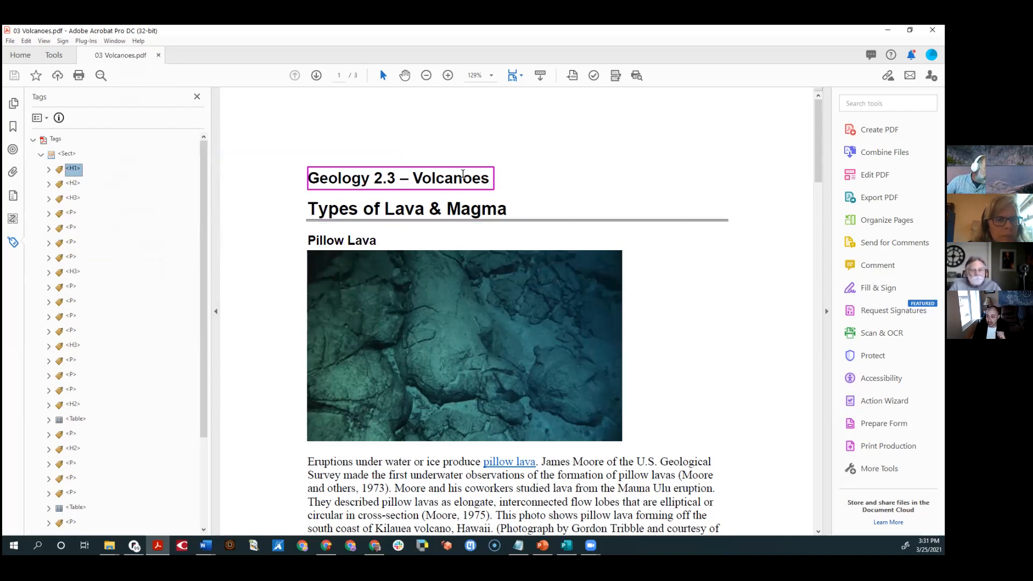
pyautogui.press('Down')
pyautogui.press('Up')
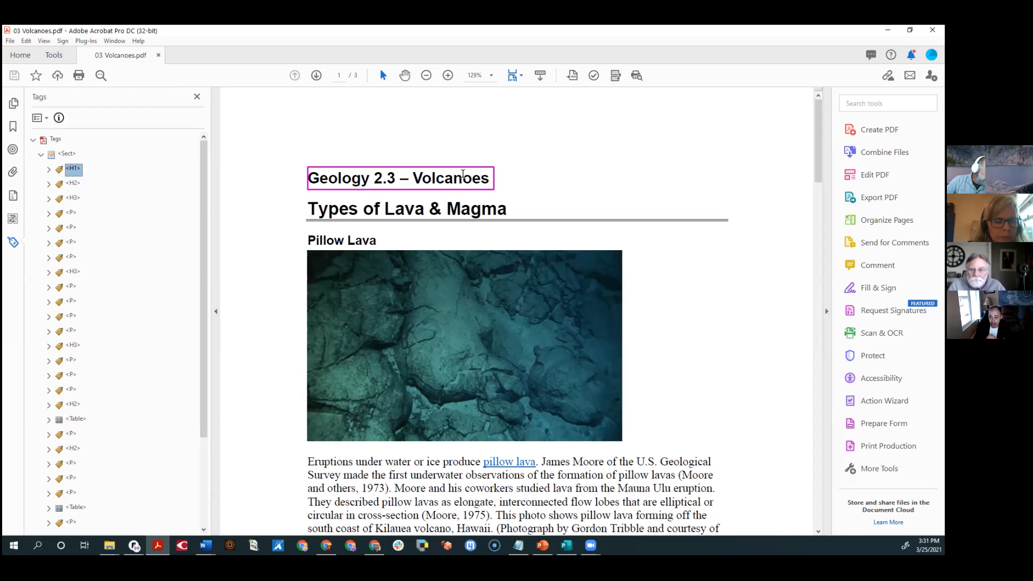
# - Rename the top-level Sect tag in the tag tree as Document
pyautogui.press('Up')
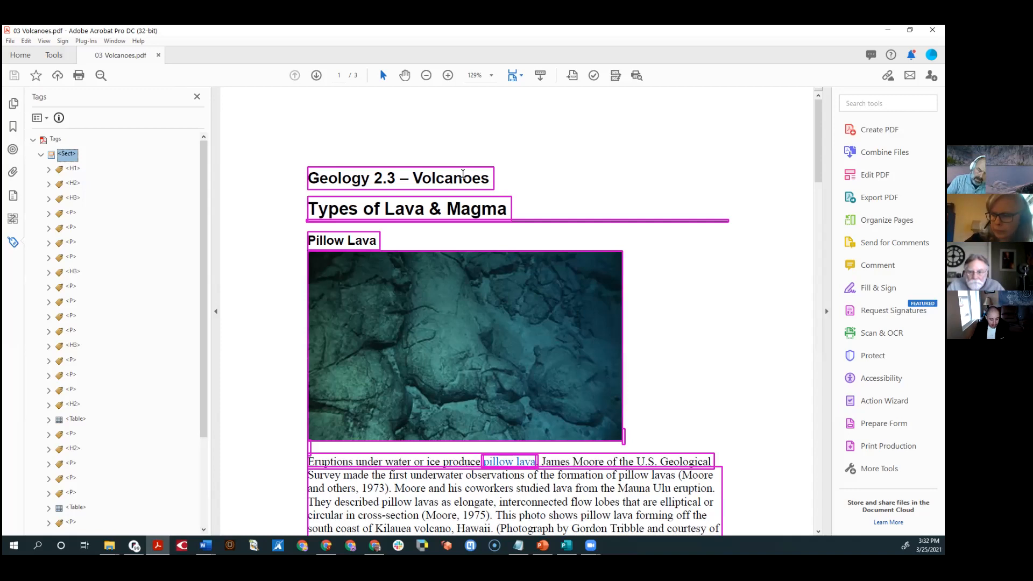
pyautogui.press('F2')
pyautogui.press('Right')
pyautogui.press('Left')
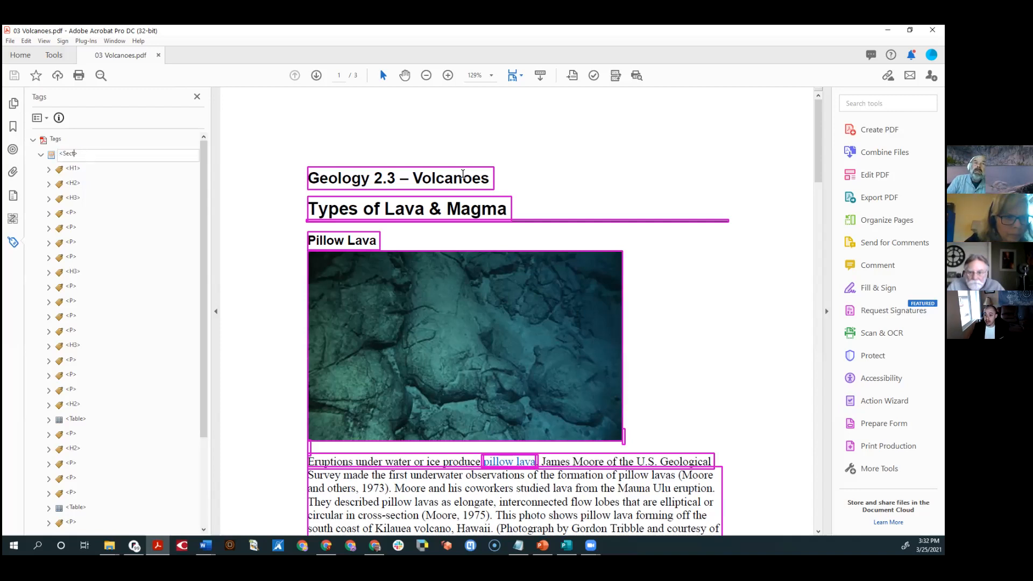
pyautogui.press('BackSpace')
pyautogui.press('BackSpace')
pyautogui.press('BackSpace')
pyautogui.press('BackSpace')
pyautogui.write('Document')
pyautogui.press('Return')
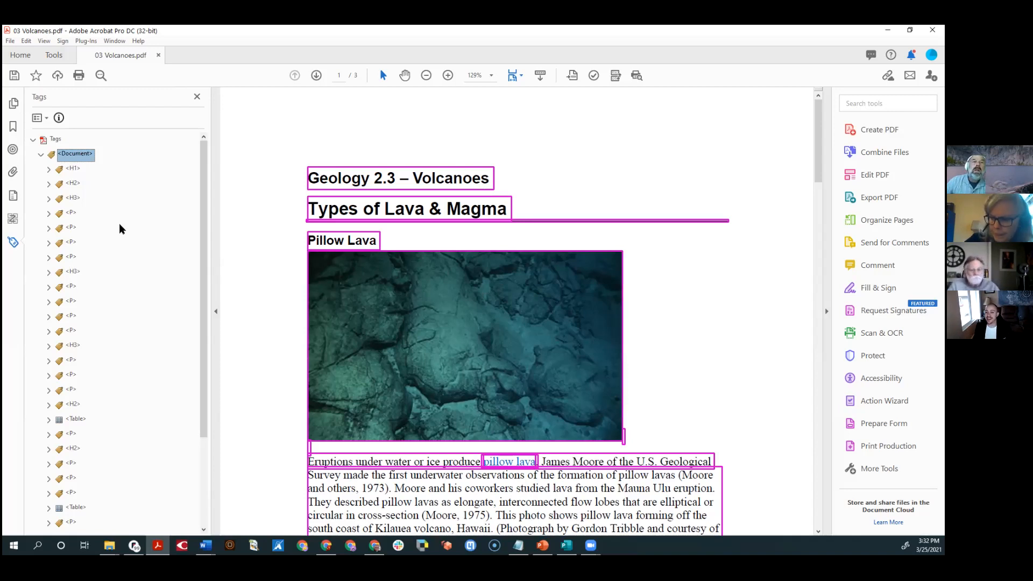
# - Examine the type choices in the Document tag's object properties without changing the type
pyautogui.rightClick(82, 157)
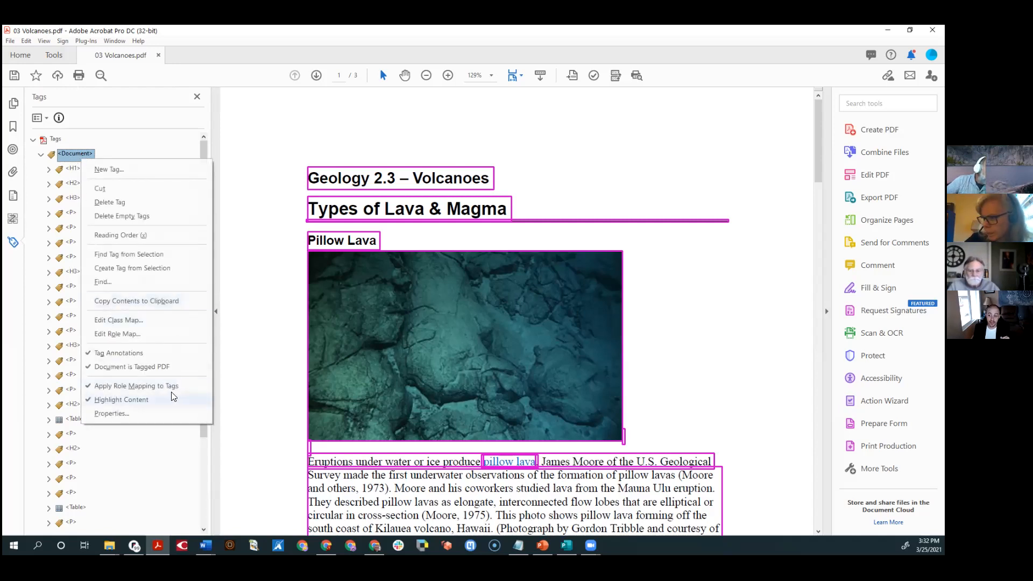
pyautogui.click(141, 413)
pyautogui.click(529, 198)
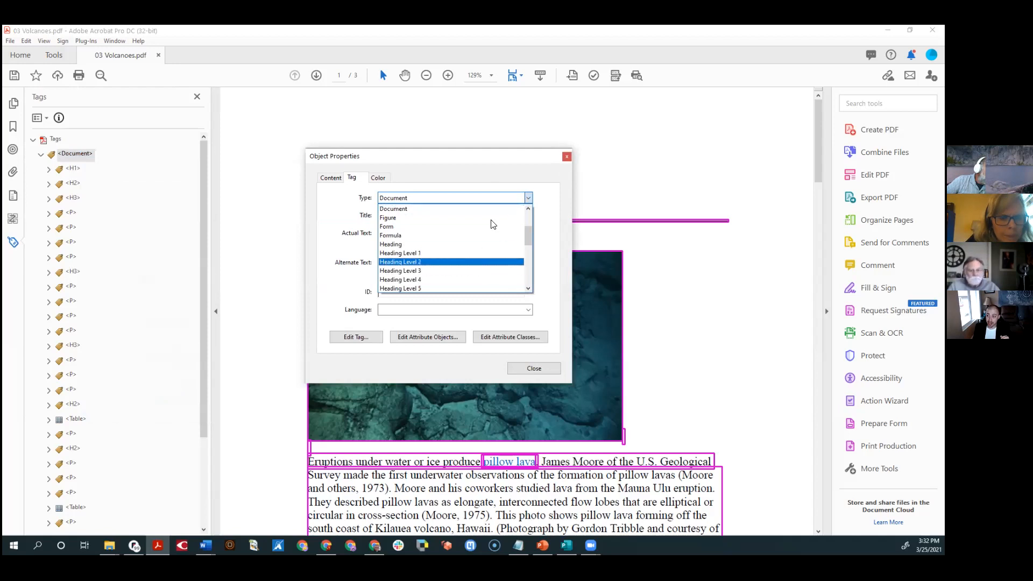
pyautogui.click(557, 163)
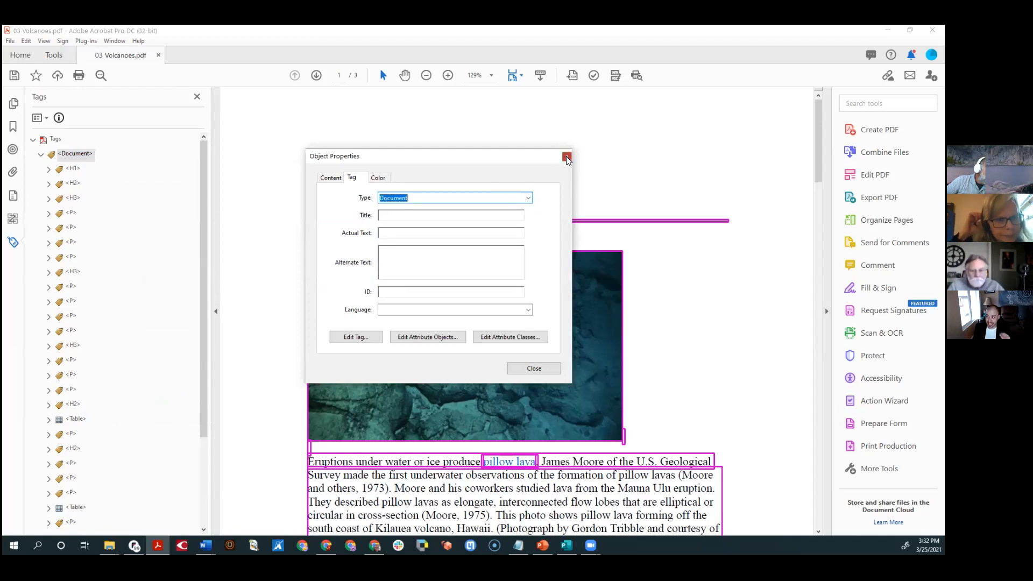
# - Close the Document tag's properties and check which page content the opening H1, H2, H3 and first P tags mark
pyautogui.click(567, 156)
pyautogui.click(71, 169)
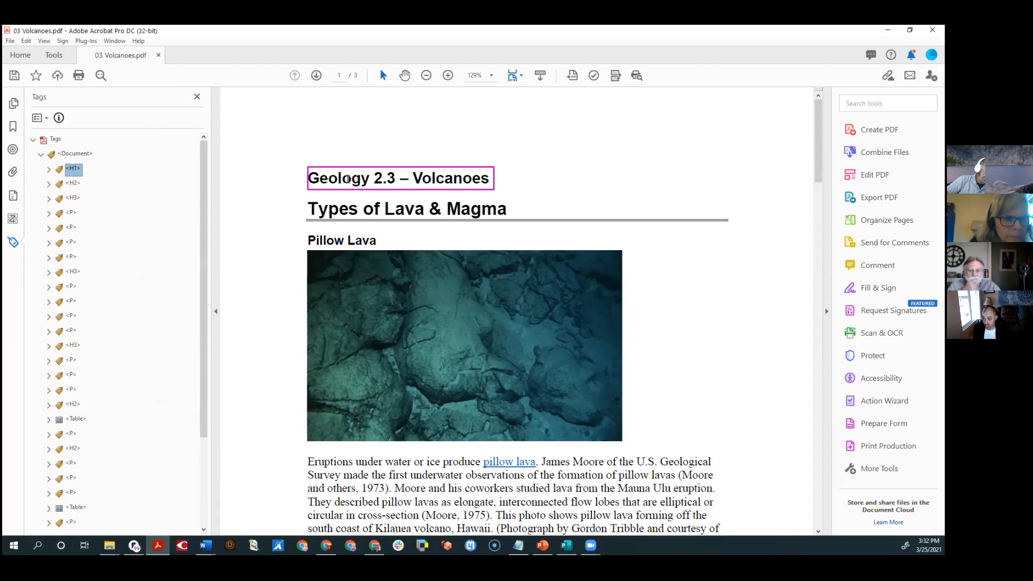
pyautogui.click(81, 184)
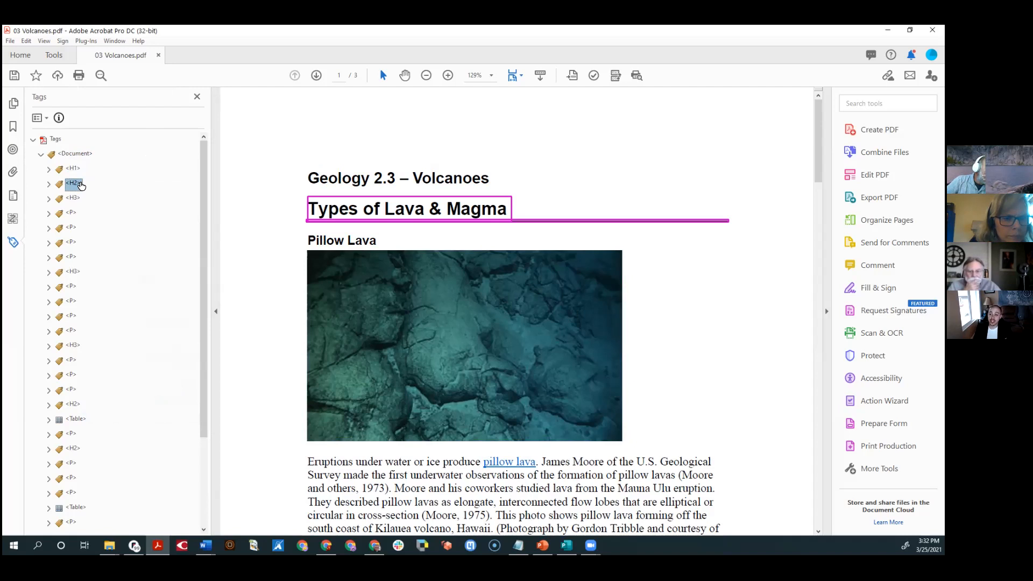
pyautogui.press('Down')
pyautogui.press('Up')
pyautogui.press('Down')
pyautogui.press('Down')
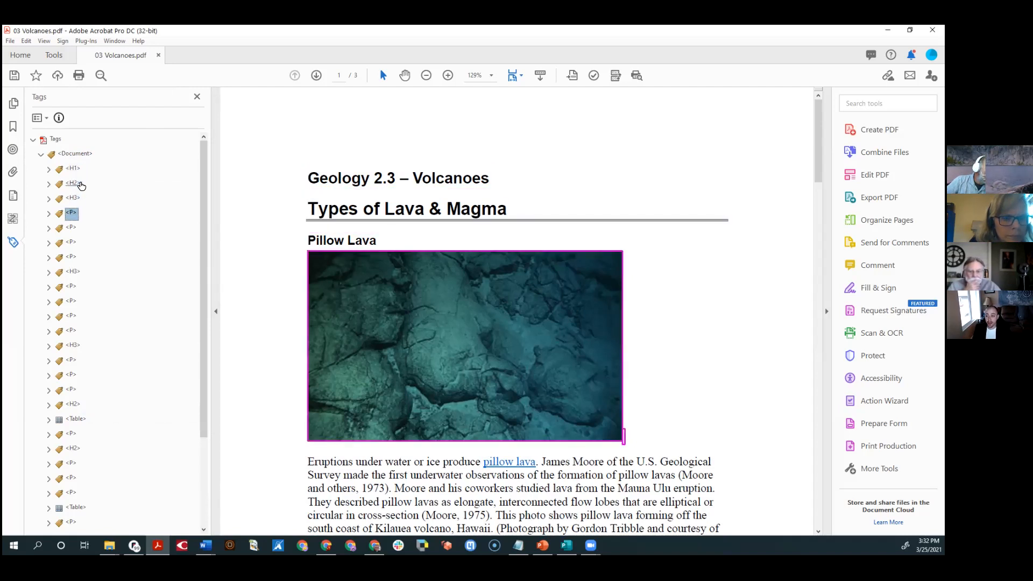
# - Walk through the following P tags to the Pahoehoe Lava section and inspect the content of its H3 tag
pyautogui.press('Down')
pyautogui.press('Down')
pyautogui.press('Down')
pyautogui.press('Down')
pyautogui.press('Down')
pyautogui.press('Down')
pyautogui.press('Down')
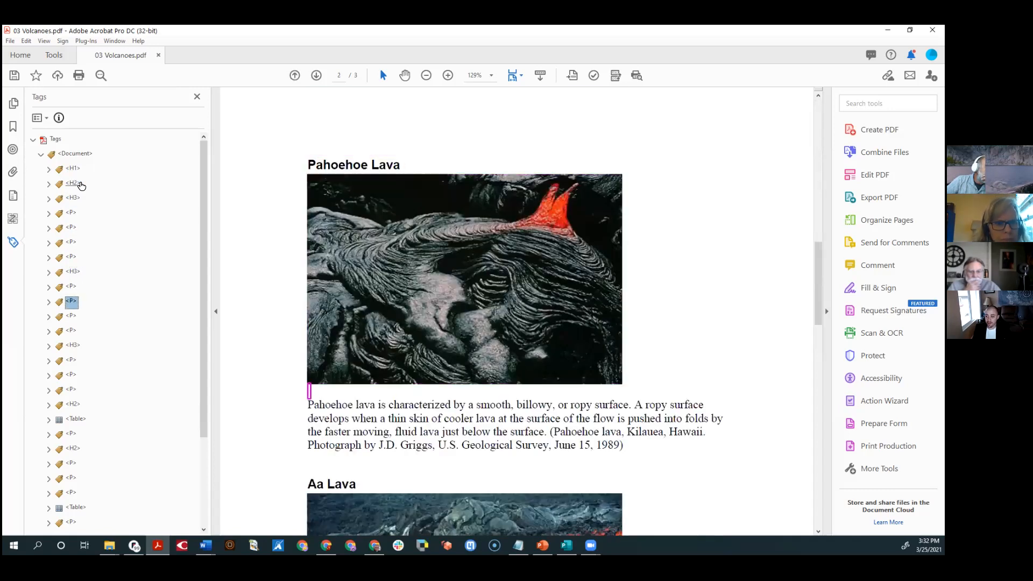
pyautogui.press('Up')
pyautogui.press('Up')
pyautogui.press('Up')
pyautogui.press('Up')
pyautogui.press('Down')
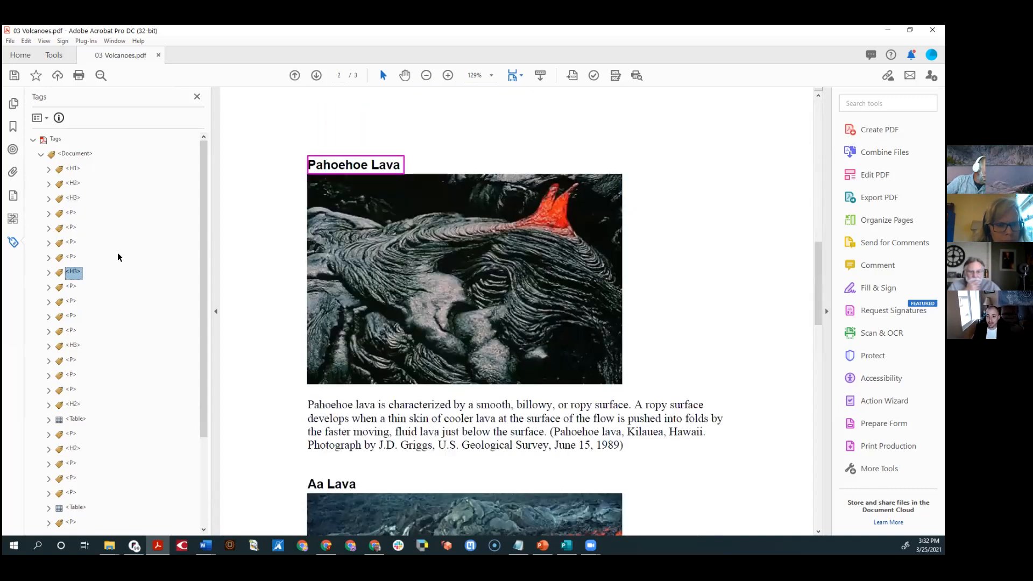
# - Review the Highlight Content option for tags and step back through the opening tags to the Pillow Lava H3
pyautogui.rightClick(76, 277)
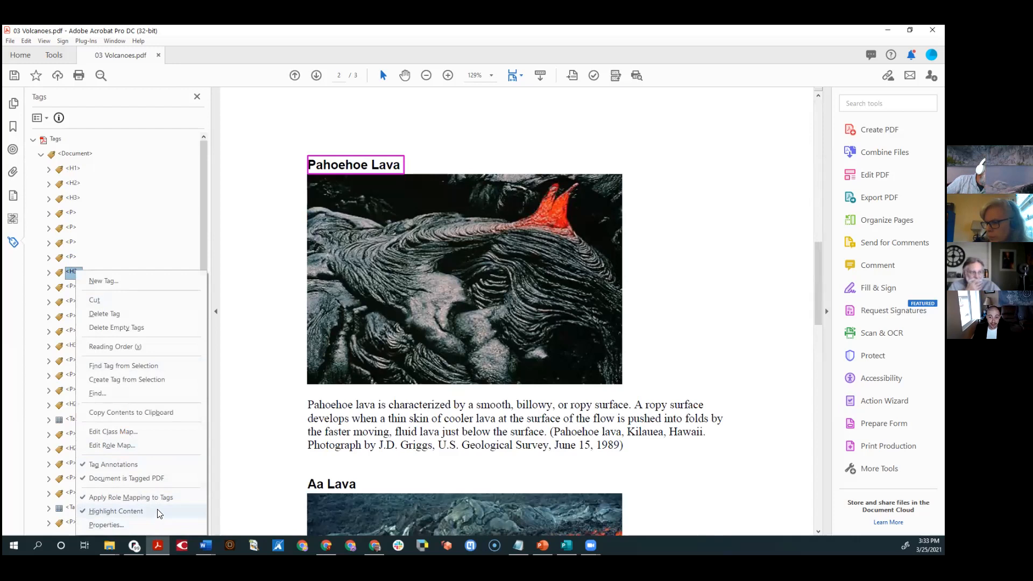
pyautogui.click(73, 258)
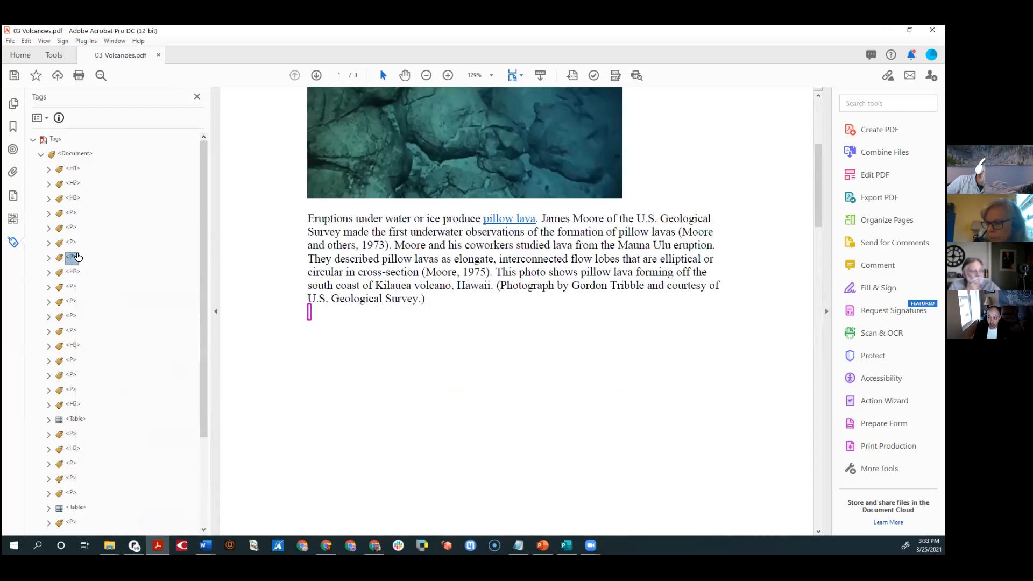
pyautogui.press('Up')
pyautogui.press('Up')
pyautogui.press('Up')
pyautogui.press('Up')
pyautogui.press('Up')
pyautogui.press('Up')
pyautogui.press('Down')
pyautogui.press('Down')
pyautogui.press('Down')
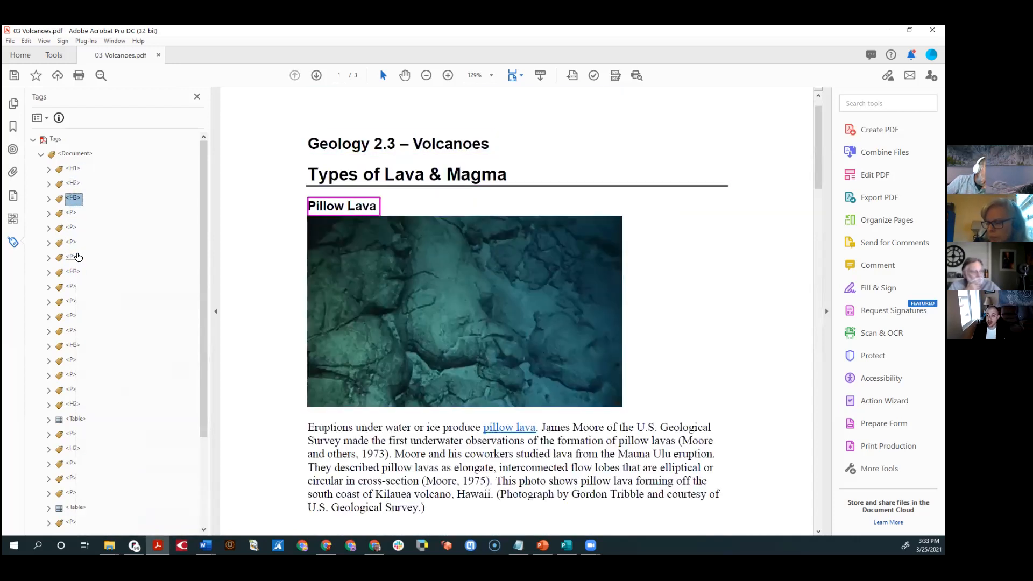
# - Expand the P tag below the Pillow Lava heading and inspect its nested Figure tag and the content item beside it
pyautogui.press('Right')
pyautogui.press('Left')
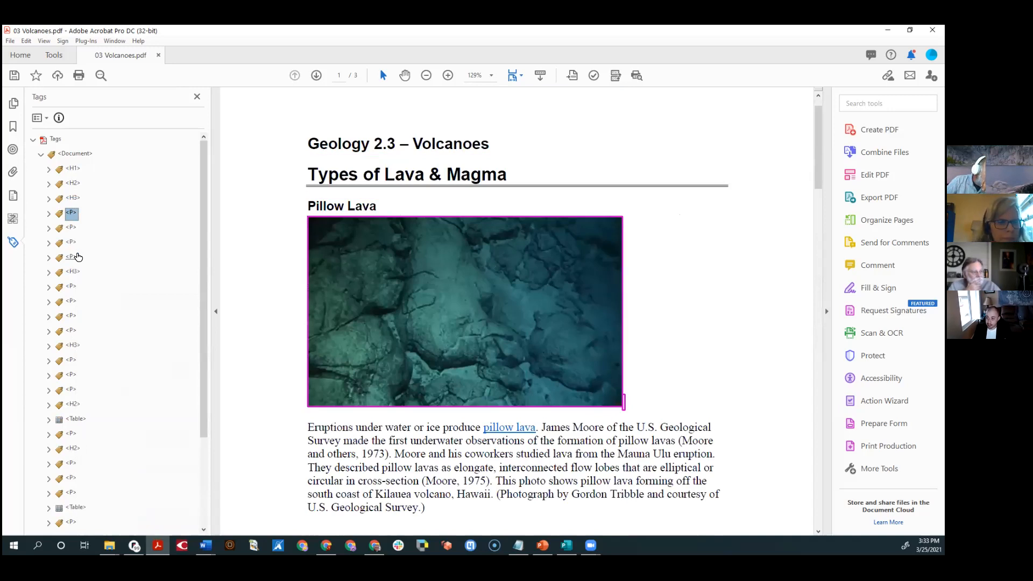
pyautogui.press('Right')
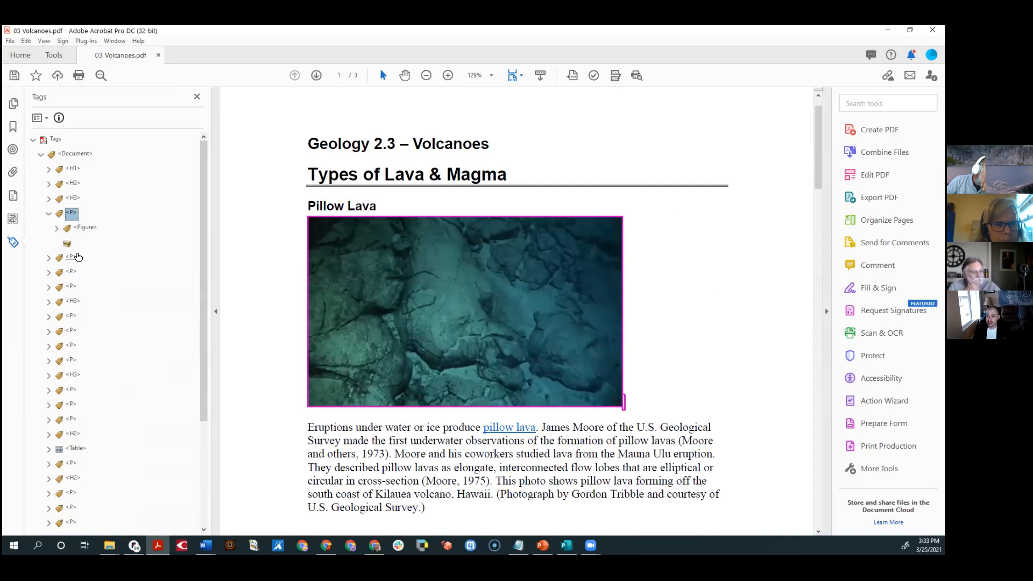
pyautogui.press('Down')
pyautogui.press('Down')
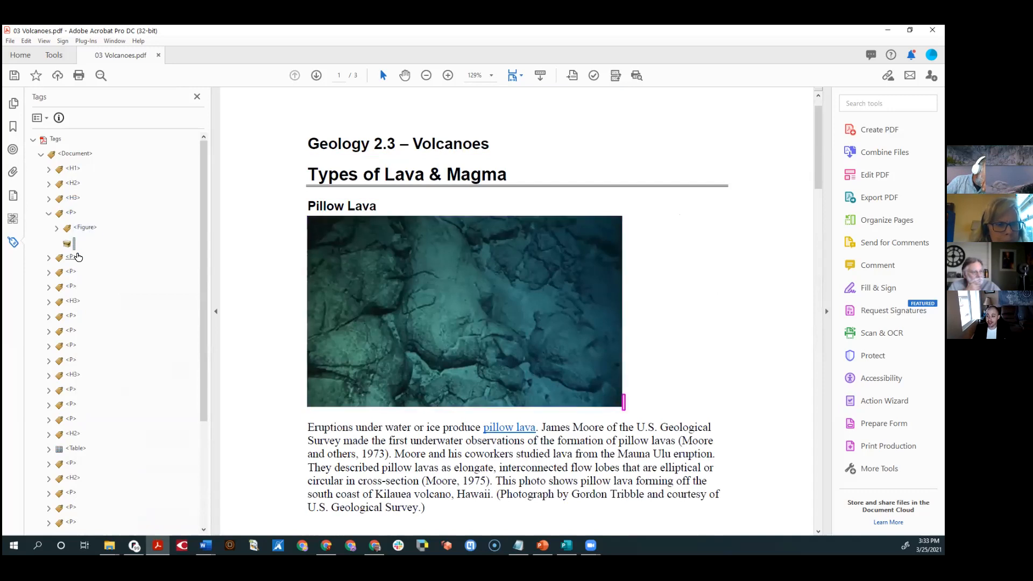
pyautogui.press('Up')
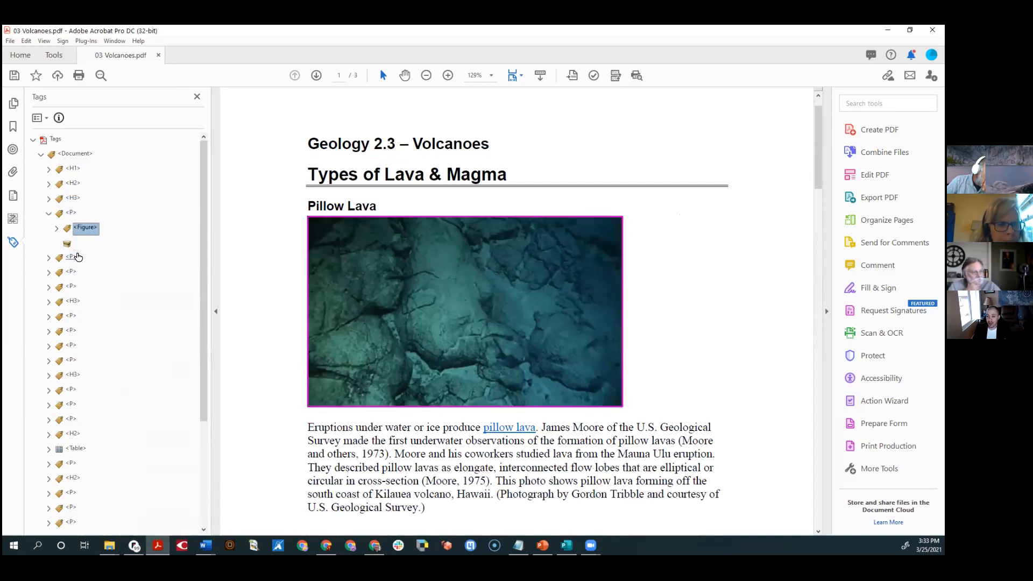
# - Move the pillow lava Figure tag out of its paragraph container to directly follow the first H3 tag
pyautogui.press('Up')
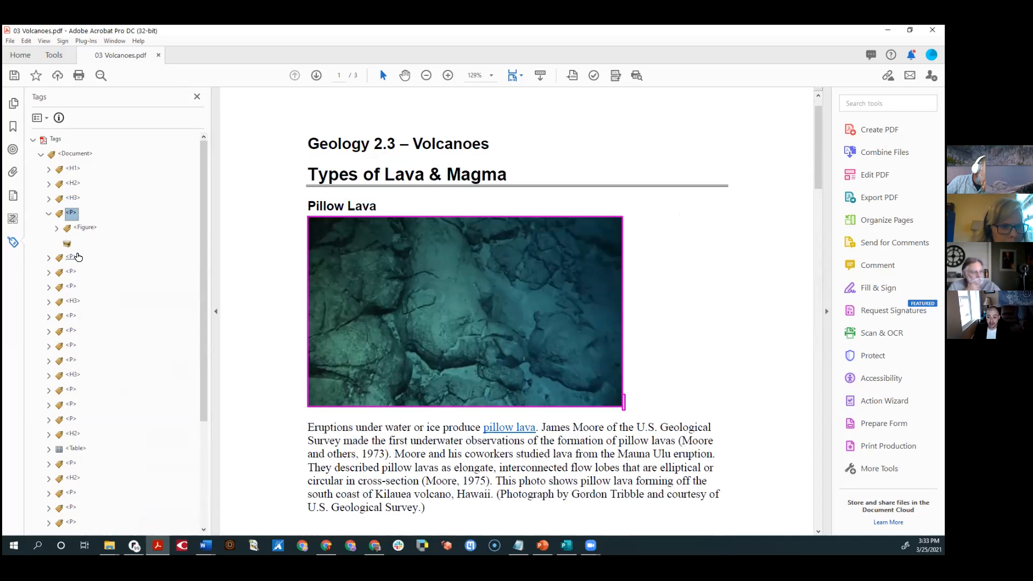
pyautogui.press('Down')
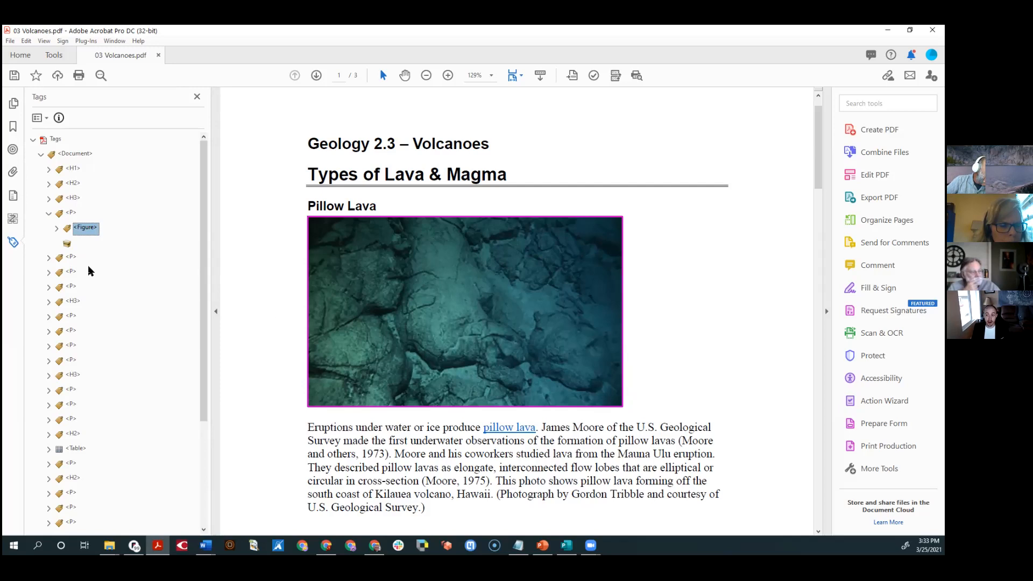
pyautogui.hotkey('ctrl', 'x')
pyautogui.press('Up')
pyautogui.press('Up')
pyautogui.hotkey('ctrl', 'v')
pyautogui.press('Down')
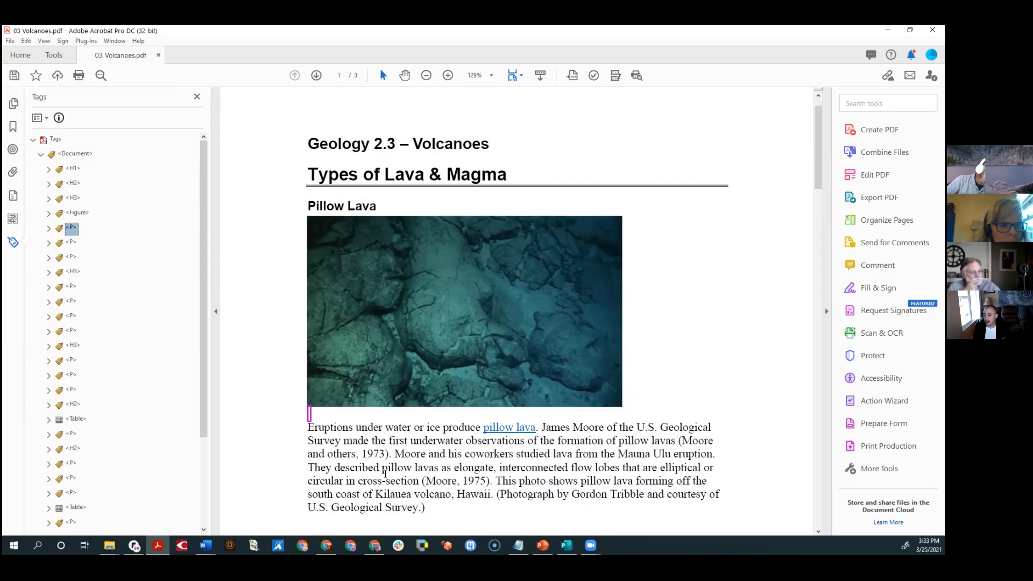
# - Switch to PowerPoint, review the "PDF elements that must be addressed" slide, and return to the Volcanoes PDF in Acrobat
pyautogui.click(542, 545)
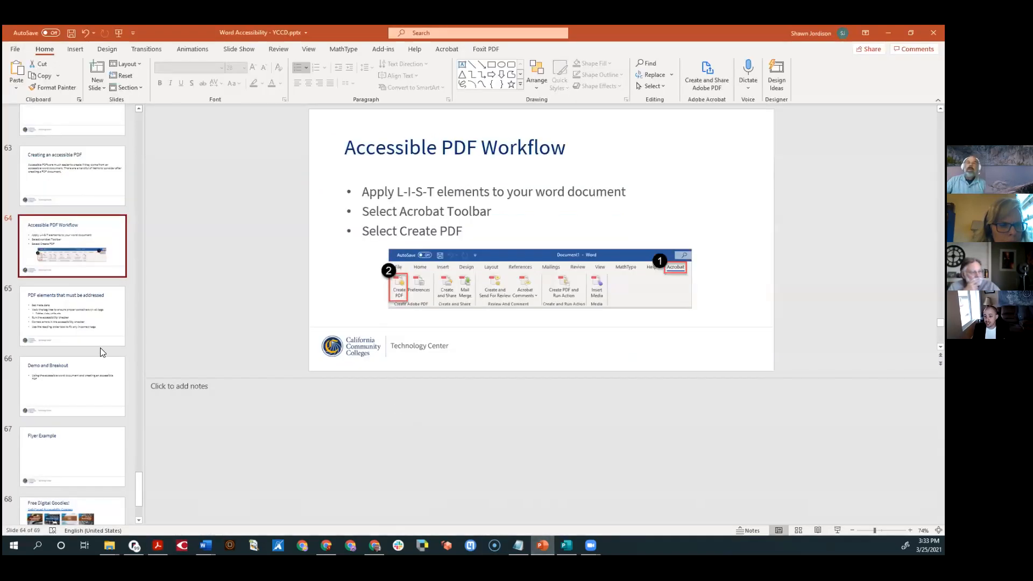
pyautogui.click(54, 328)
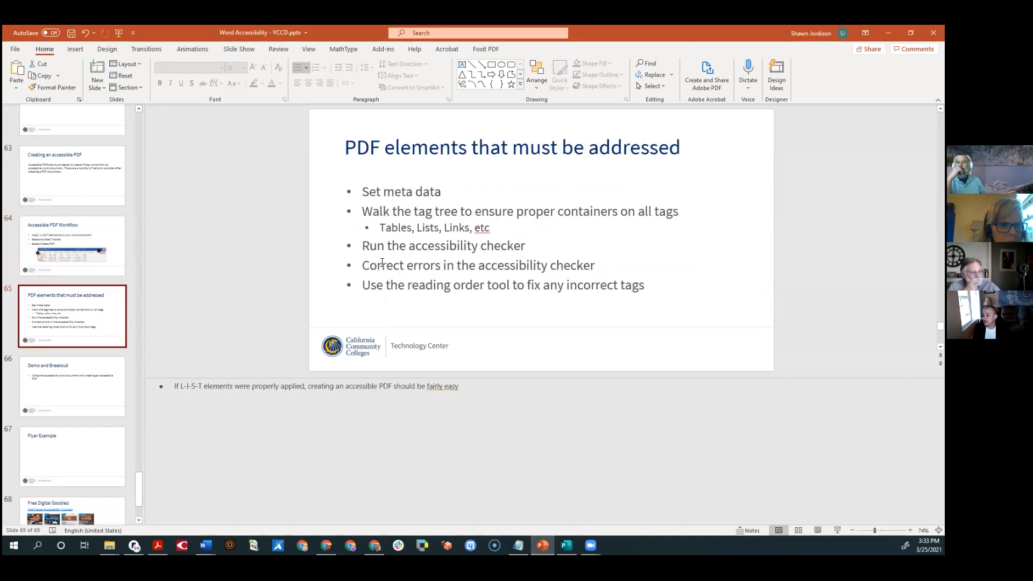
pyautogui.hotkey('alt', 'Tab')
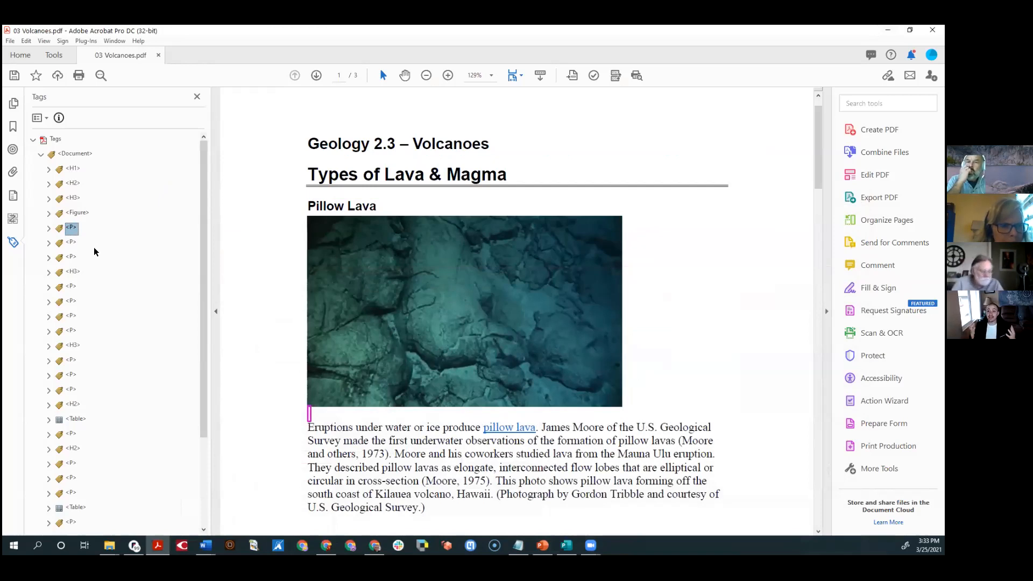
# - Walk the tag tree from the paragraph after the first figure to the Lava Review list, checking each tag's content
pyautogui.press('Down')
pyautogui.press('Down')
pyautogui.press('Down')
pyautogui.press('Down')
pyautogui.press('Down')
pyautogui.press('Down')
pyautogui.press('Down')
pyautogui.press('Down')
pyautogui.press('Down')
pyautogui.press('Down')
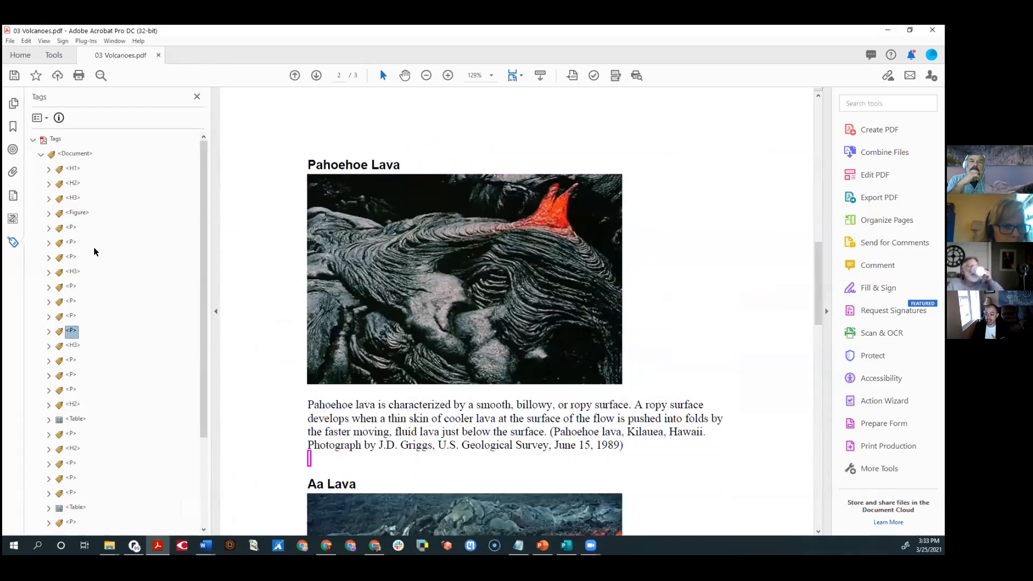
pyautogui.press('Down')
pyautogui.press('Down')
pyautogui.press('Down')
pyautogui.press('Down')
pyautogui.press('Down')
pyautogui.press('Down')
pyautogui.press('Down')
pyautogui.press('Down')
pyautogui.press('Down')
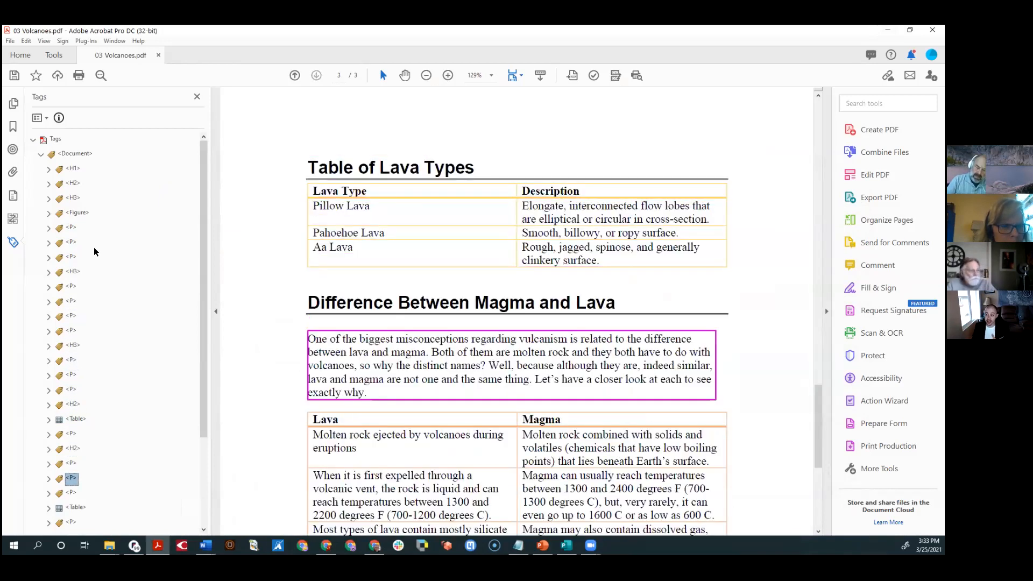
pyautogui.press('Down')
pyautogui.press('Down')
pyautogui.press('Down')
pyautogui.press('Down')
pyautogui.press('Down')
pyautogui.press('Down')
pyautogui.press('Down')
pyautogui.press('Down')
pyautogui.press('Down')
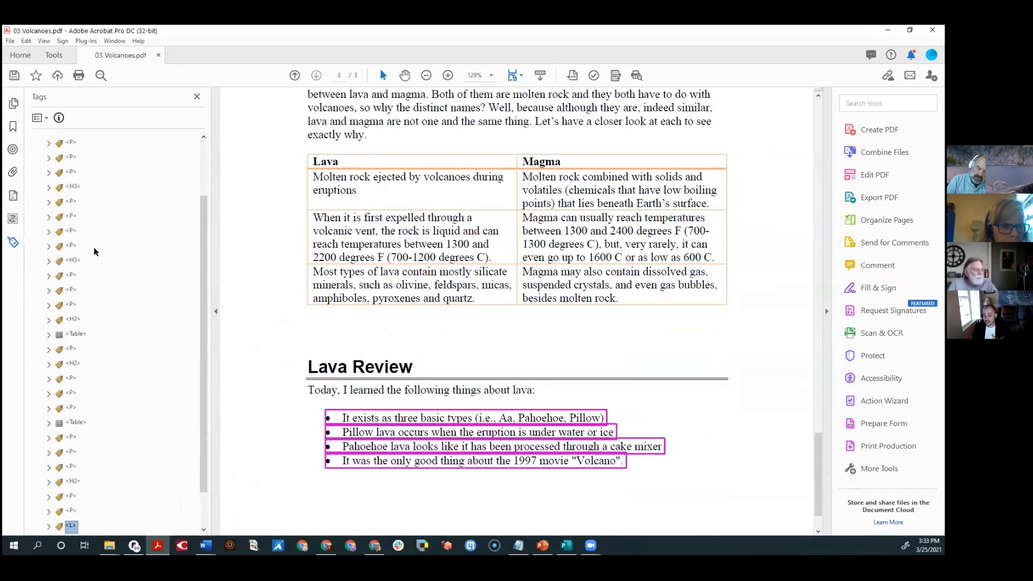
# - Inspect the contents of the empty paragraph tag just before the Lava Review list, and collapse it again
pyautogui.press('Up')
pyautogui.press('Up')
pyautogui.press('Up')
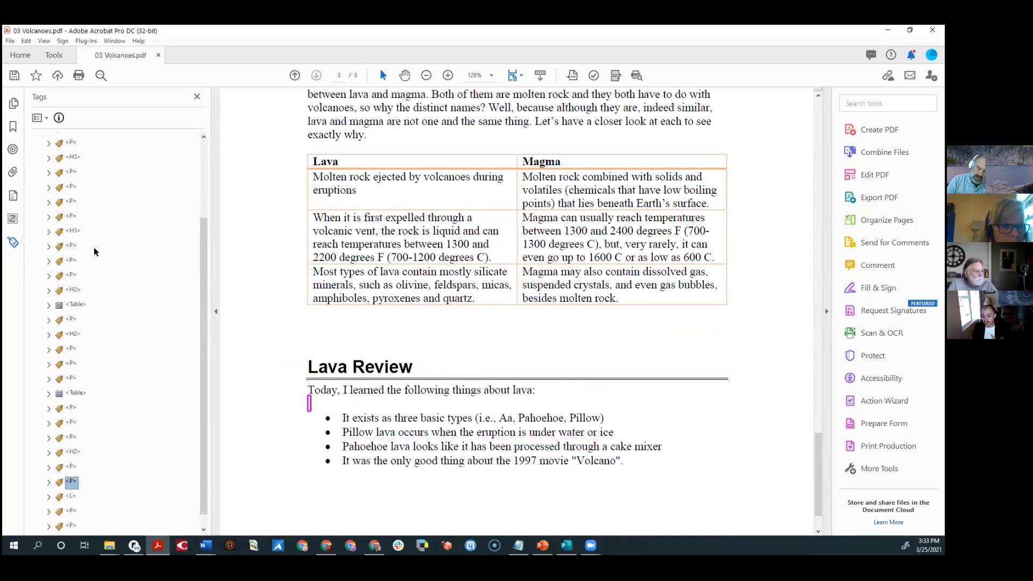
pyautogui.press('Right')
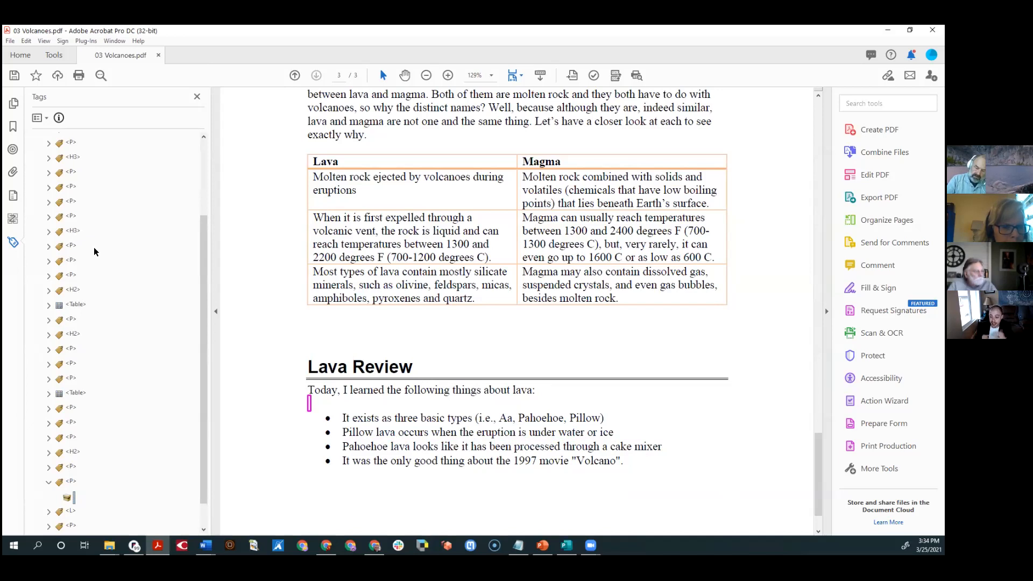
pyautogui.press('Up')
pyautogui.press('Left')
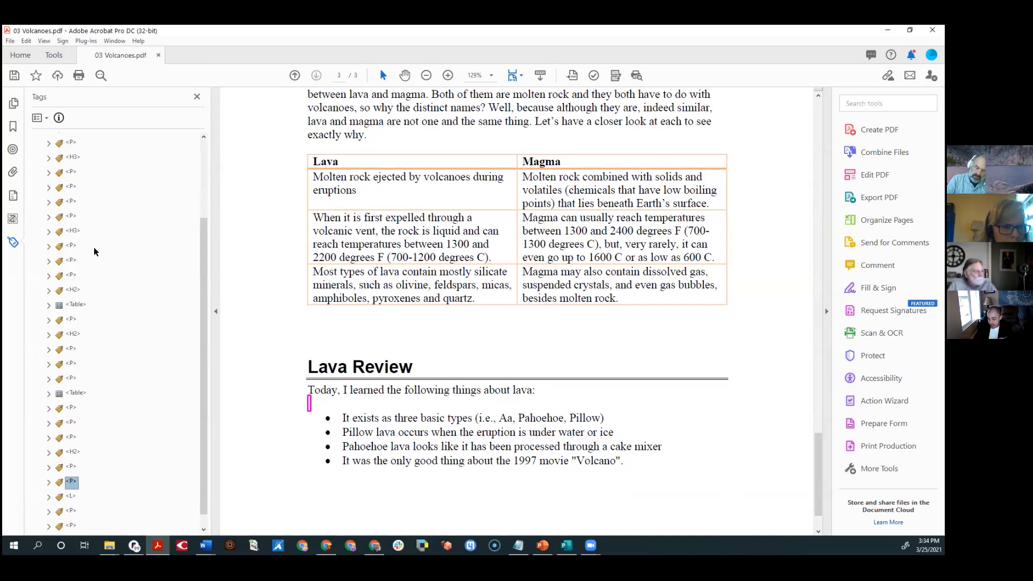
# - Expand the Lava Review list tag and check its list item tags against the bullets
pyautogui.press('Down')
pyautogui.press('Right')
pyautogui.press('Right')
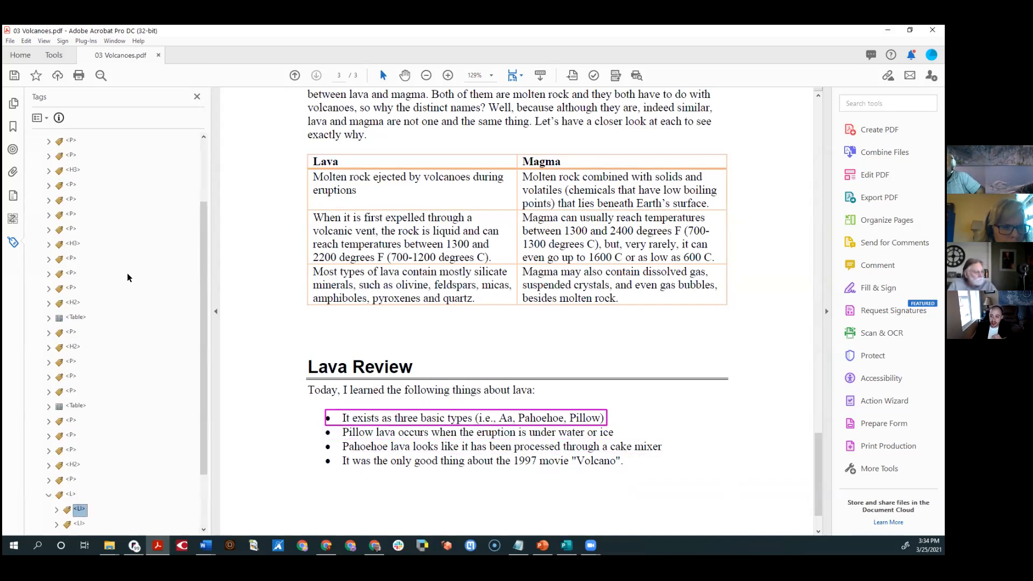
pyautogui.scroll(-2, 141, 318)
pyautogui.click(79, 465)
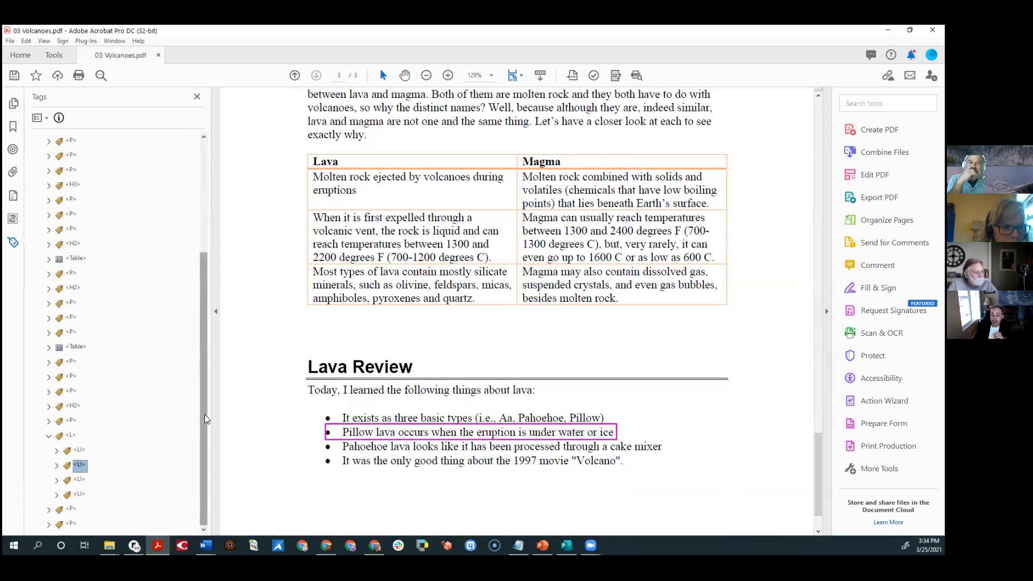
pyautogui.press('Up')
pyautogui.press('Up')
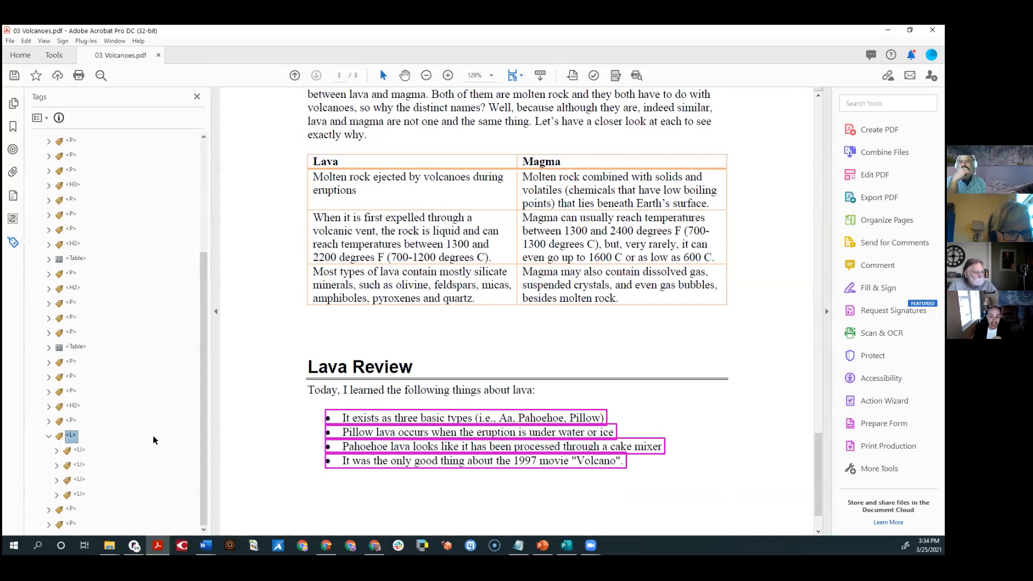
pyautogui.press('Down')
pyautogui.press('Down')
pyautogui.press('Down')
pyautogui.press('Down')
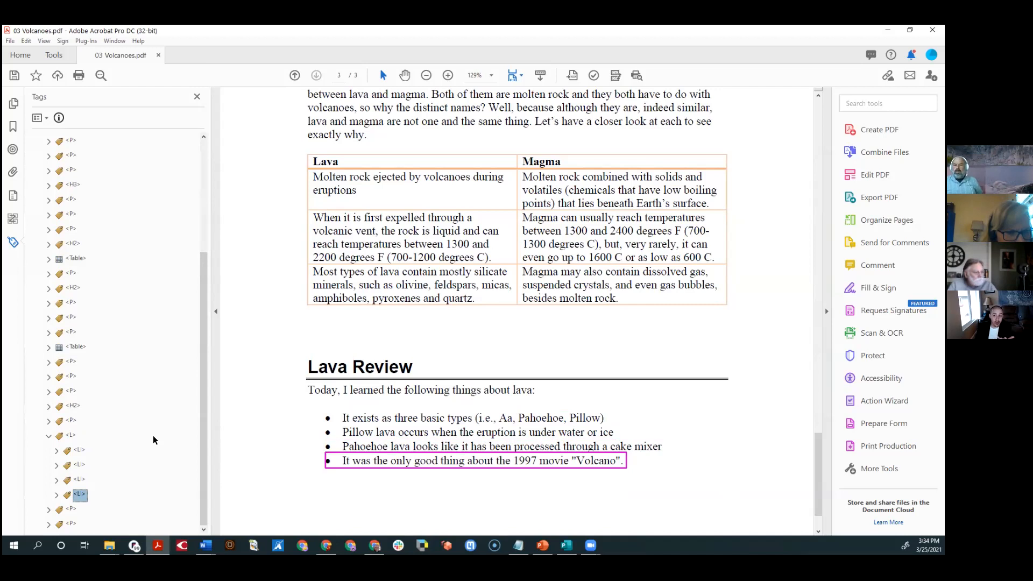
# - Expand the Lava and Magma comparison table tag and its first two row tags to show the cell tags
pyautogui.press('Up')
pyautogui.press('Up')
pyautogui.press('Up')
pyautogui.press('Up')
pyautogui.press('Up')
pyautogui.press('Up')
pyautogui.press('Up')
pyautogui.press('Up')
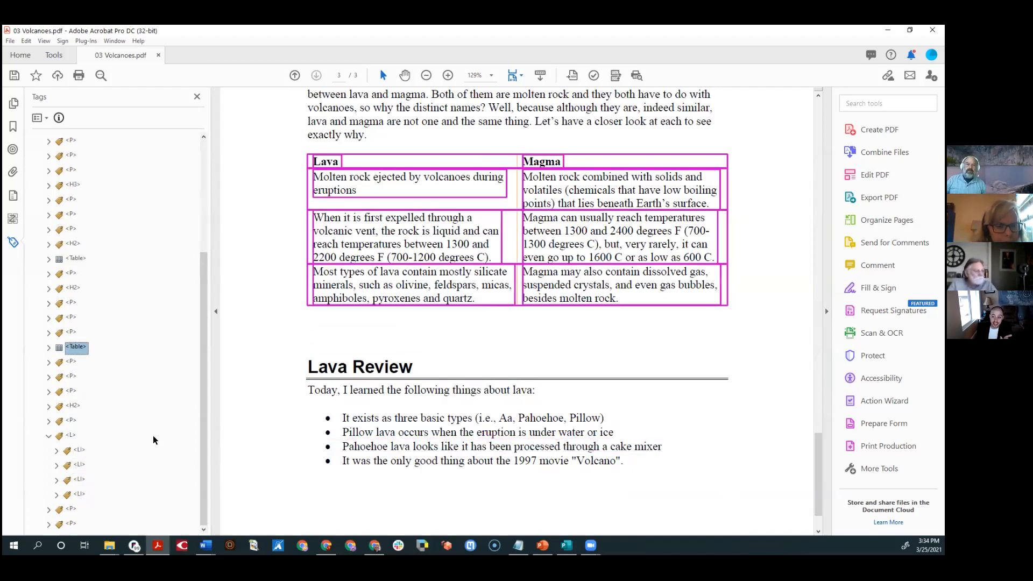
pyautogui.press('Right')
pyautogui.press('Down')
pyautogui.press('Right')
pyautogui.press('Down')
pyautogui.press('Down')
pyautogui.press('Down')
pyautogui.press('Down')
pyautogui.press('Right')
pyautogui.press('Down')
pyautogui.press('Up')
pyautogui.press('Up')
pyautogui.press('Up')
pyautogui.press('Up')
pyautogui.press('Up')
pyautogui.press('Up')
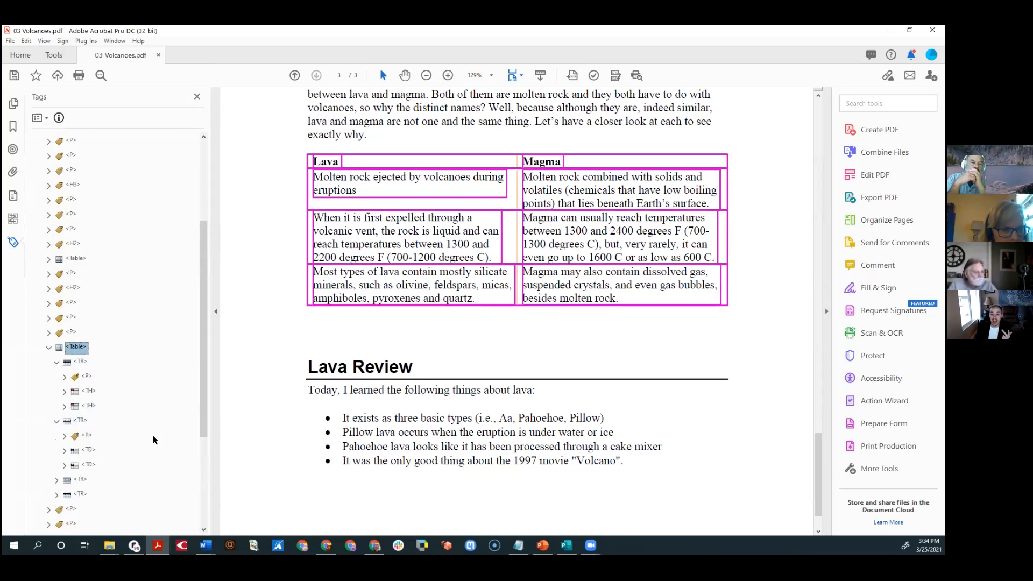
# - Examine the comparison table's header row, both TH cells with their nested paragraphs, and the cells of the second row
pyautogui.press('Down')
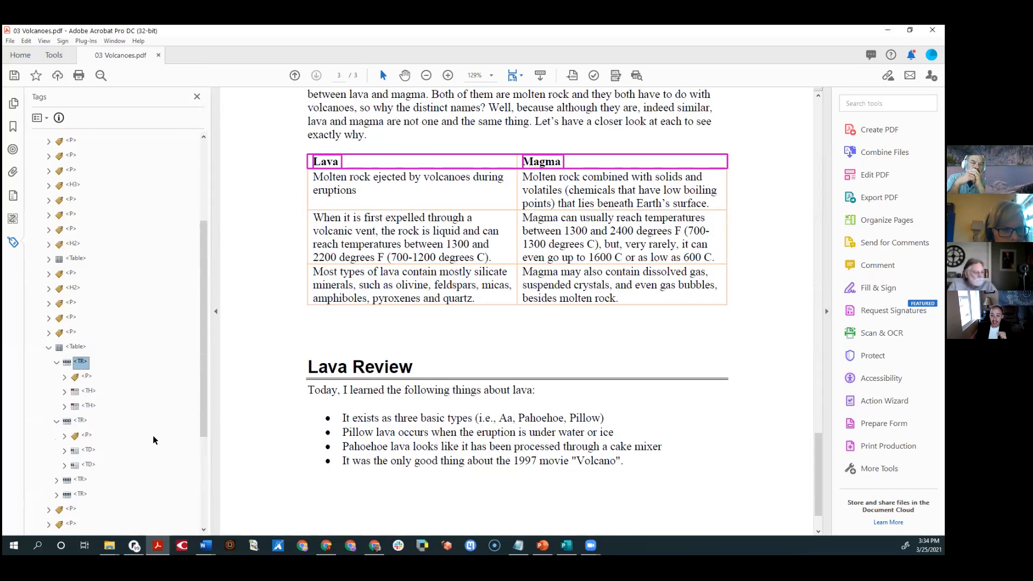
pyautogui.press('Down')
pyautogui.press('Down')
pyautogui.press('Down')
pyautogui.press('Down')
pyautogui.press('Down')
pyautogui.press('Down')
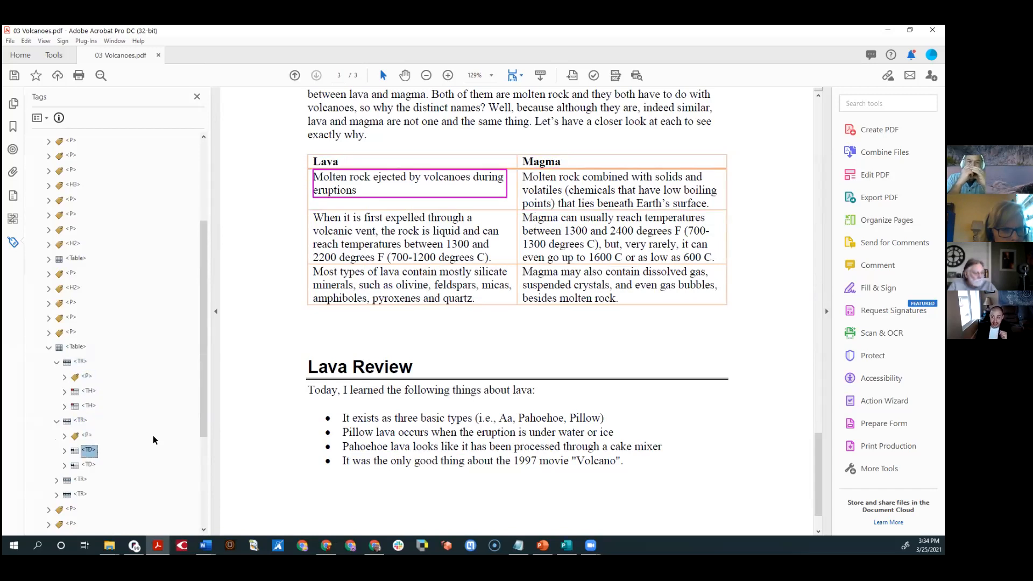
pyautogui.press('Up')
pyautogui.press('Up')
pyautogui.press('Up')
pyautogui.press('Up')
pyautogui.press('Right')
pyautogui.press('Down')
pyautogui.press('Down')
pyautogui.press('Right')
pyautogui.press('Down')
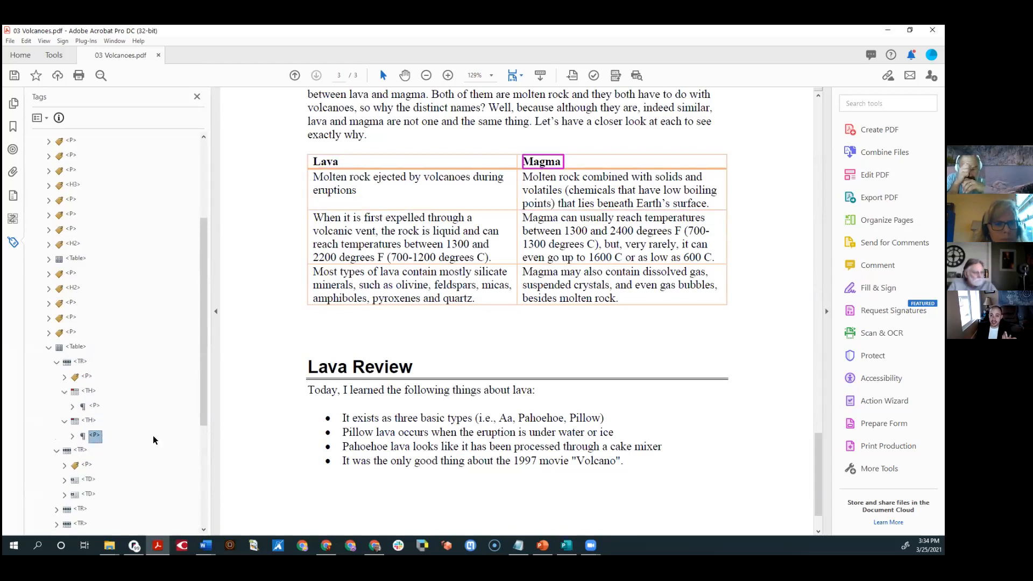
pyautogui.press('Up')
pyautogui.press('Down')
pyautogui.press('Down')
pyautogui.press('Down')
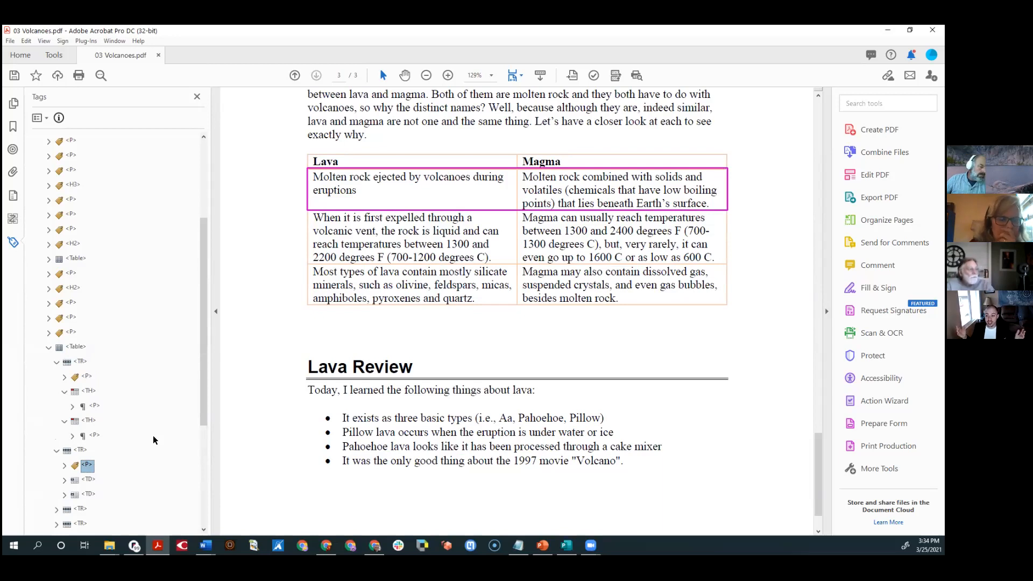
# - Select the Document tag and run a full accessibility check on all pages without creating an accessibility report
pyautogui.scroll(4, 70, 317)
pyautogui.click(63, 155)
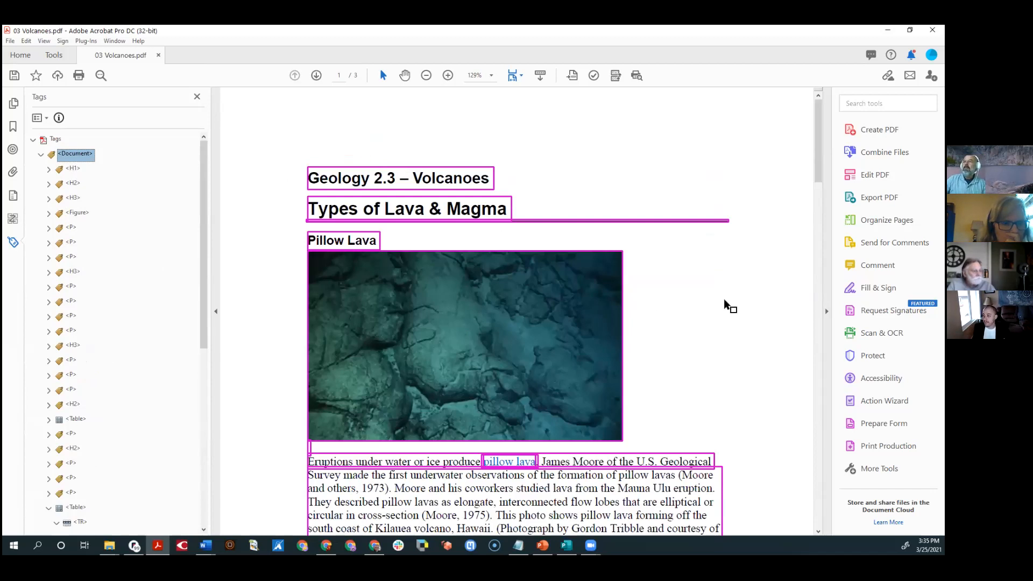
pyautogui.click(888, 377)
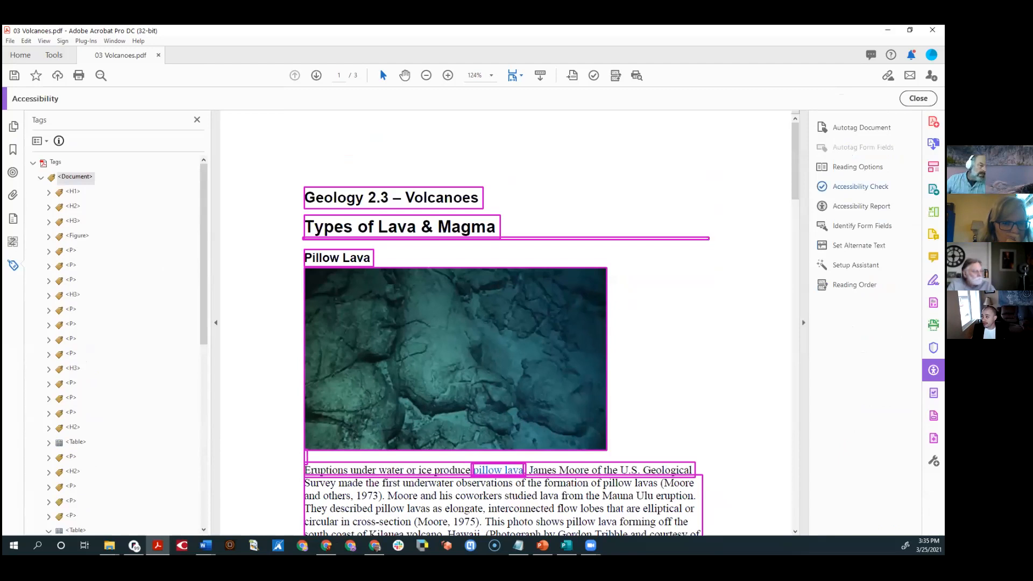
pyautogui.click(861, 186)
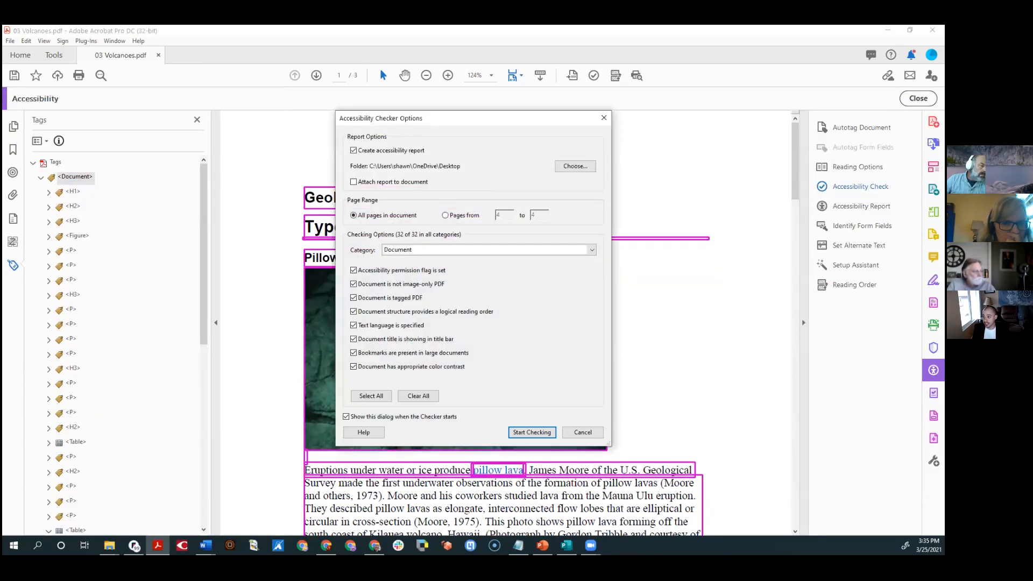
pyautogui.click(411, 151)
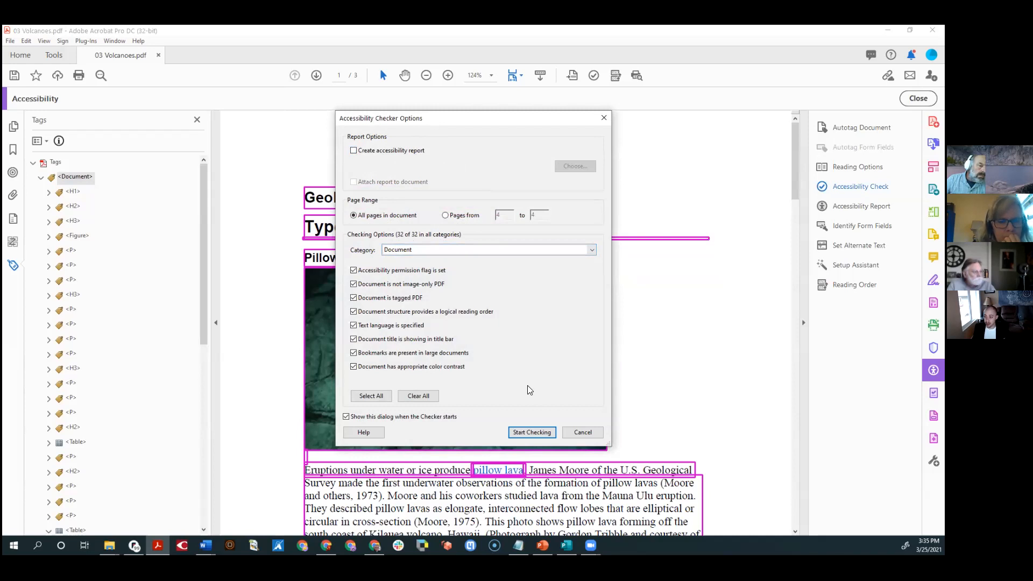
pyautogui.click(532, 432)
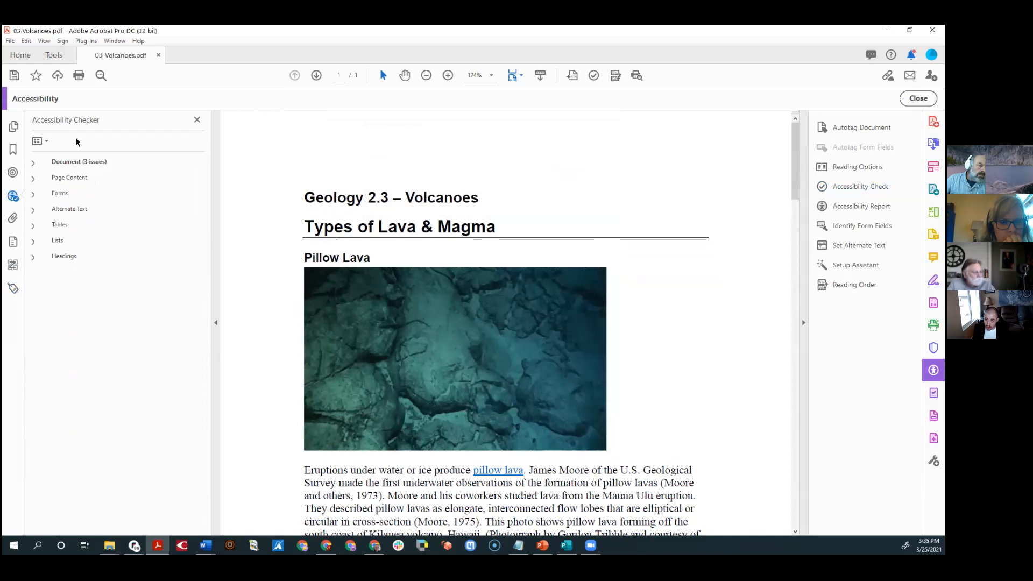
# - Expand the Document issues in the accessibility results and fix the failed Title rule
pyautogui.click(31, 167)
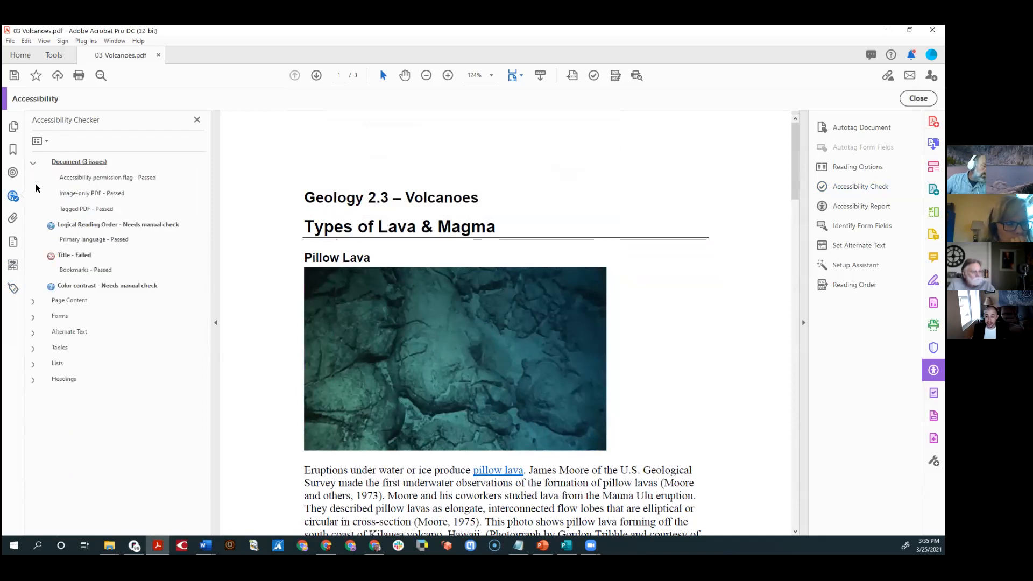
pyautogui.rightClick(78, 261)
pyautogui.click(96, 269)
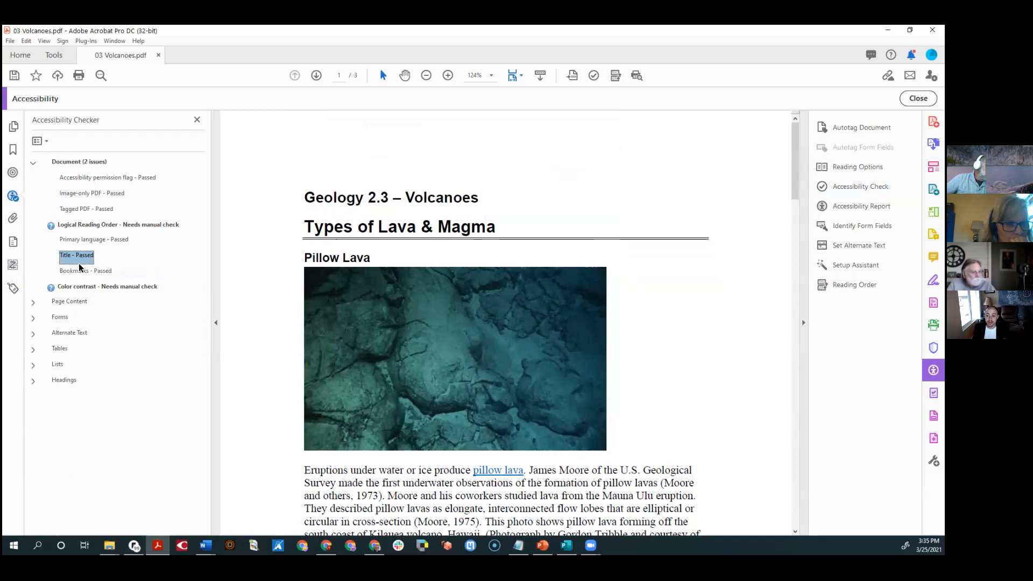
# - Review the title in the document properties' description and close the properties without changes
pyautogui.click(9, 41)
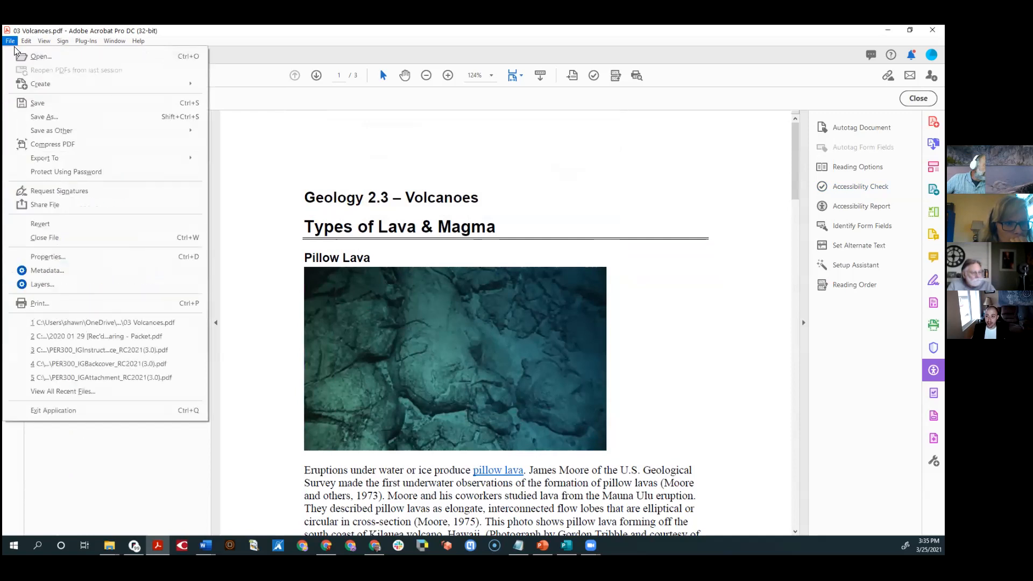
pyautogui.click(68, 257)
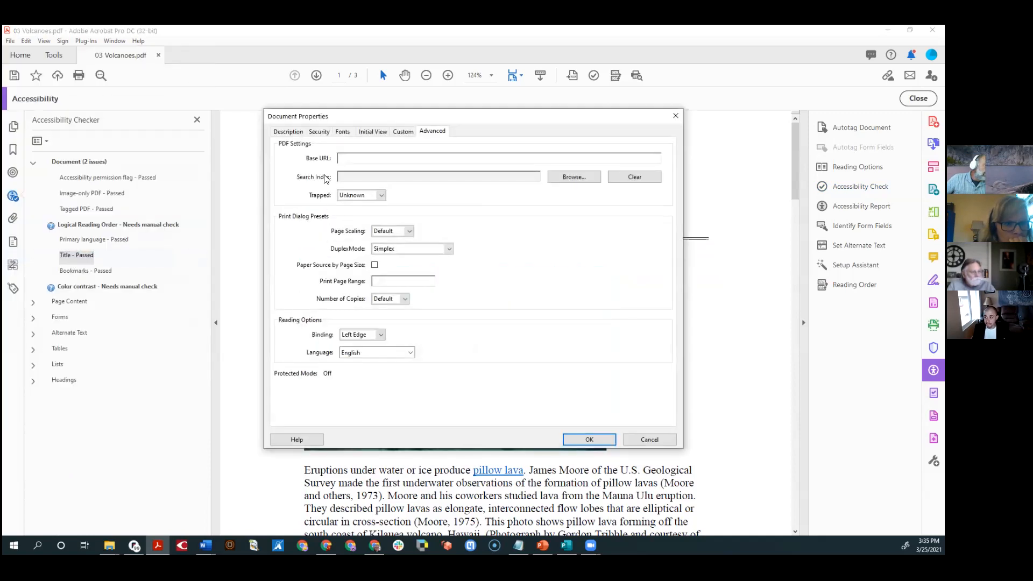
pyautogui.click(289, 132)
pyautogui.moveTo(364, 171); pyautogui.dragTo(289, 166)
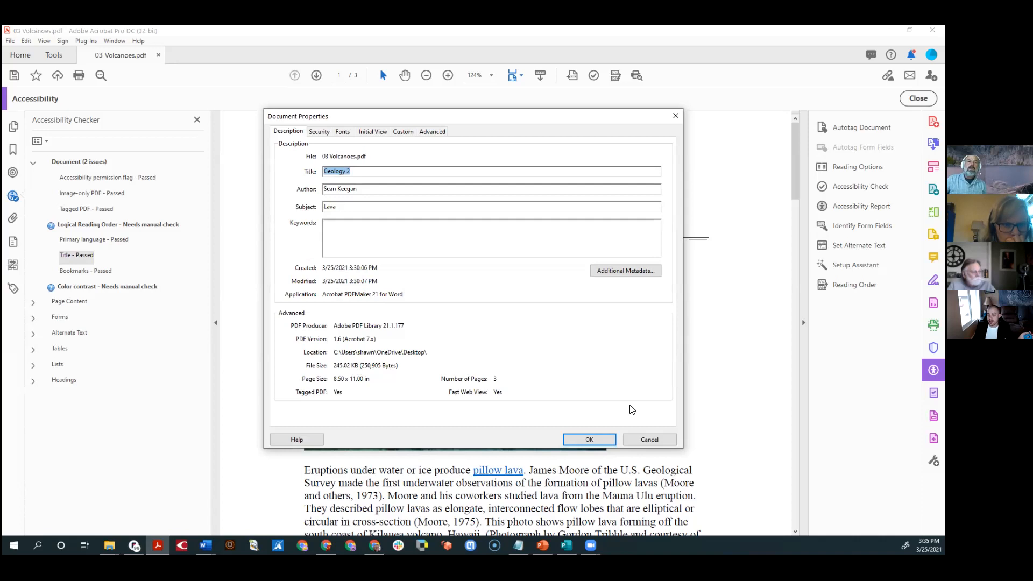
pyautogui.click(650, 442)
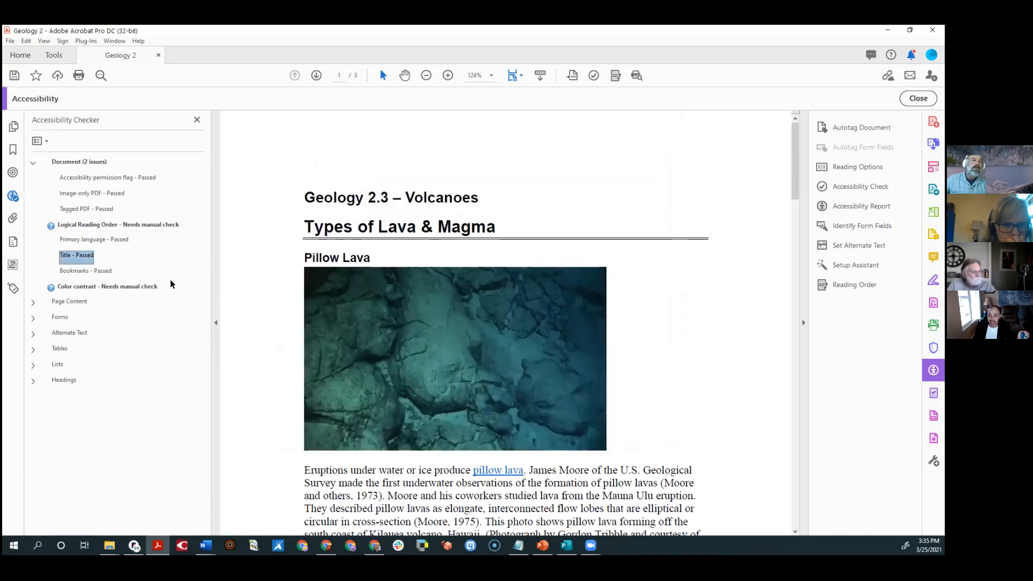
pyautogui.rightClick(78, 262)
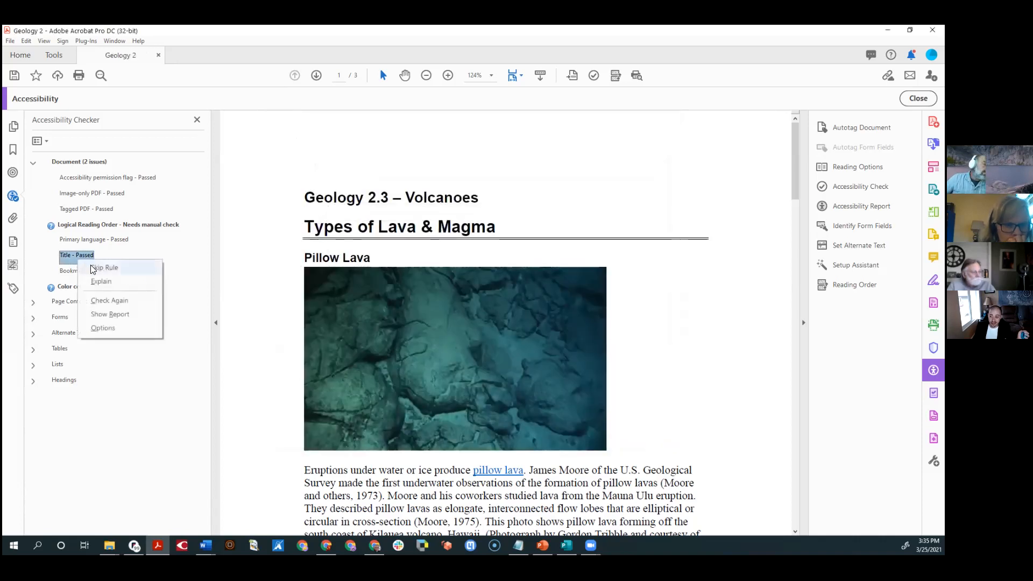
pyautogui.click(406, 189)
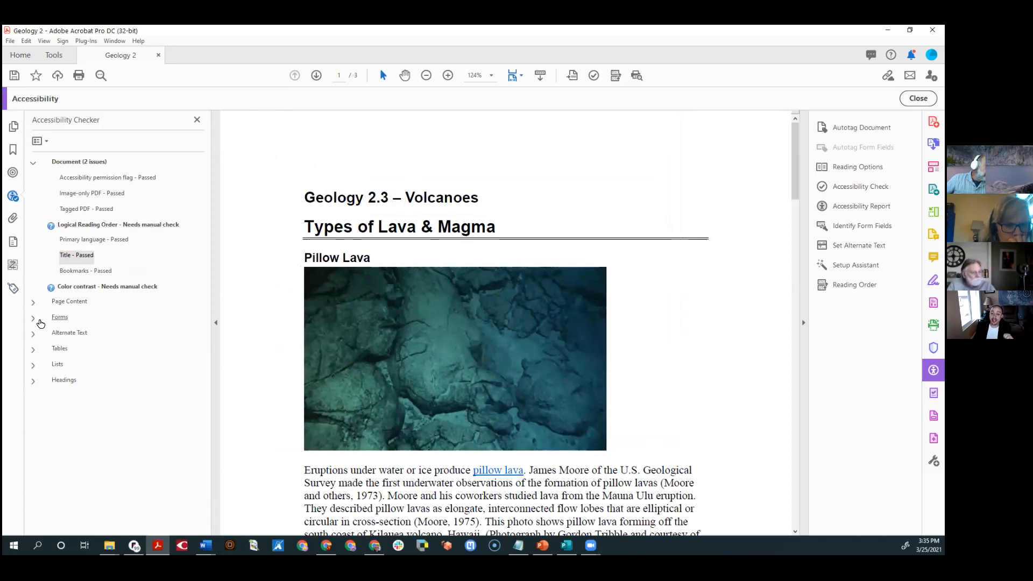
# - Delete the empty paragraph tag directly below the pillow lava figure in the tag tree
pyautogui.click(13, 290)
pyautogui.click(73, 193)
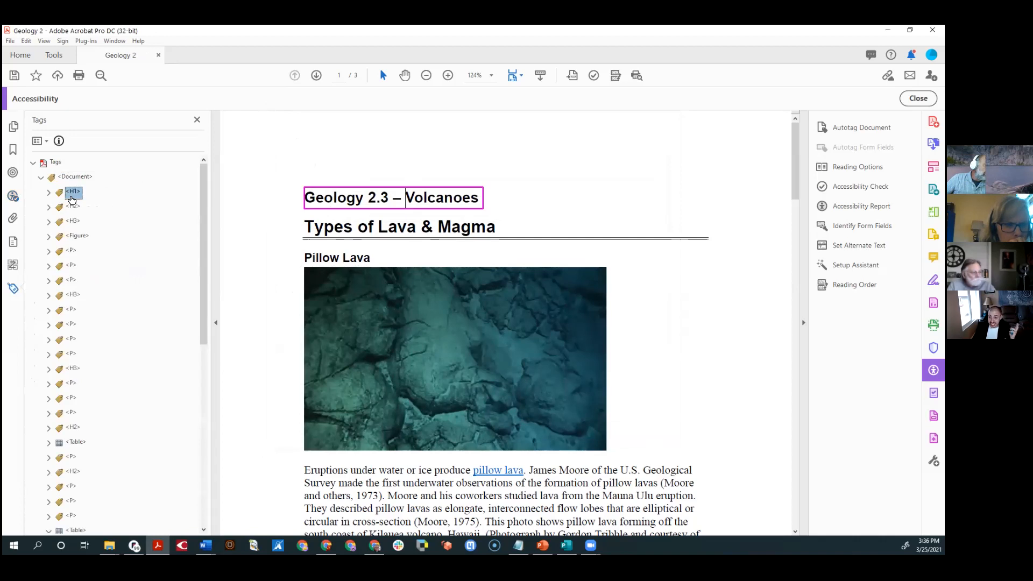
pyautogui.press('Down')
pyautogui.press('Down')
pyautogui.press('Down')
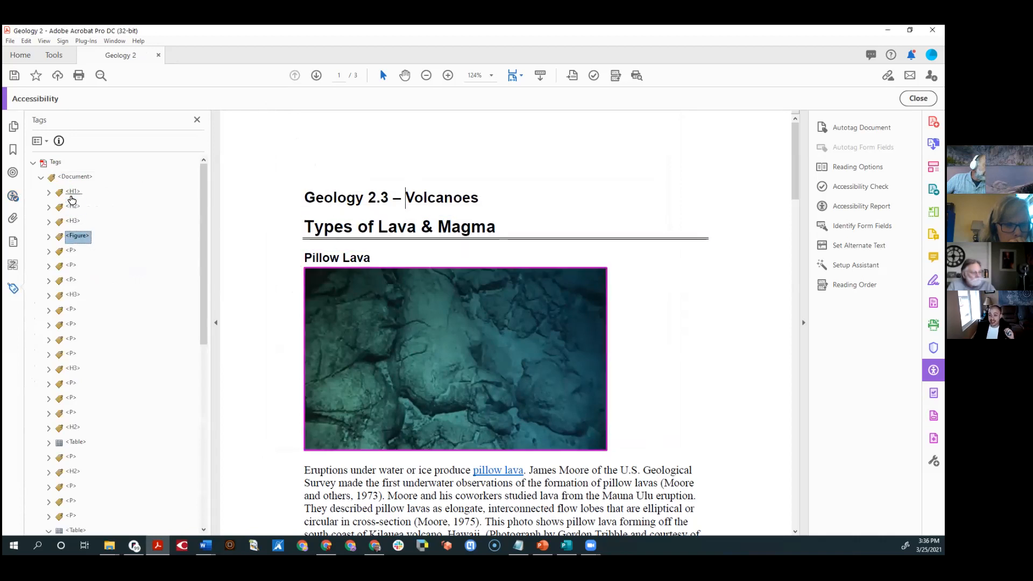
pyautogui.press('Down')
pyautogui.press('Down')
pyautogui.press('Down')
pyautogui.press('Up')
pyautogui.press('Up')
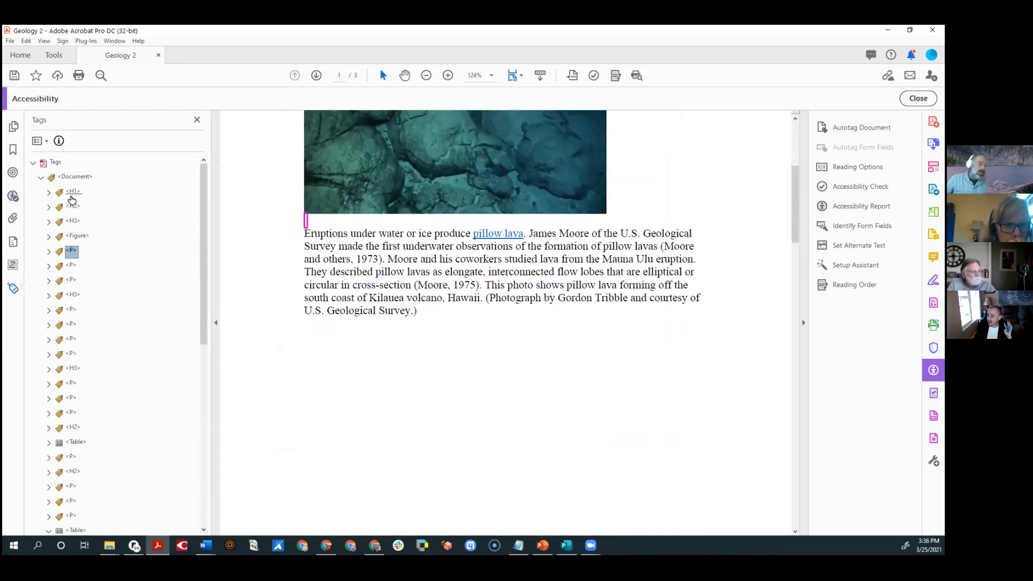
pyautogui.press('Delete')
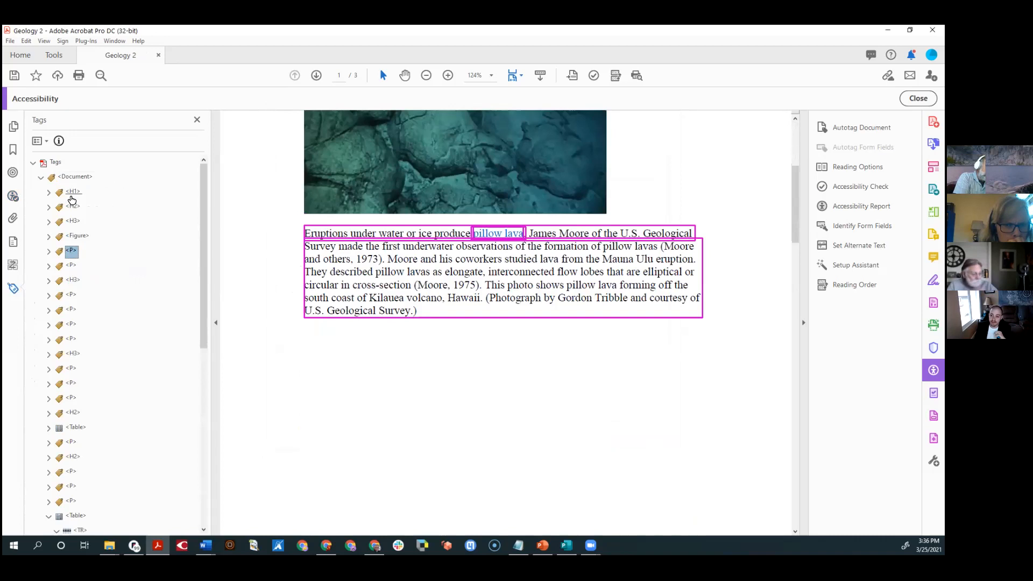
pyautogui.press('Down')
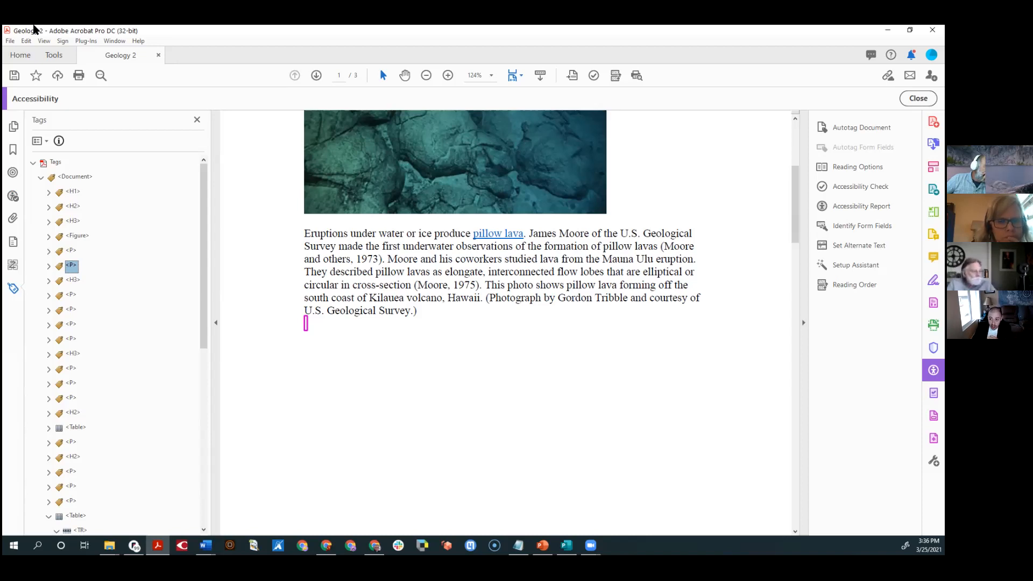
# - Review the title, author, subject and keywords in the document properties and close them without changes
pyautogui.click(9, 40)
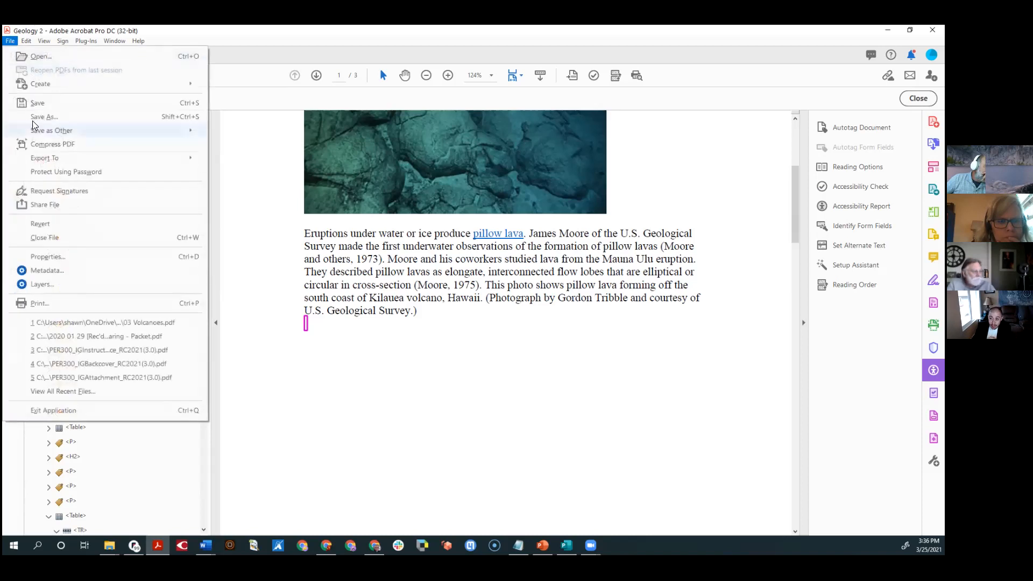
pyautogui.click(56, 256)
pyautogui.click(298, 132)
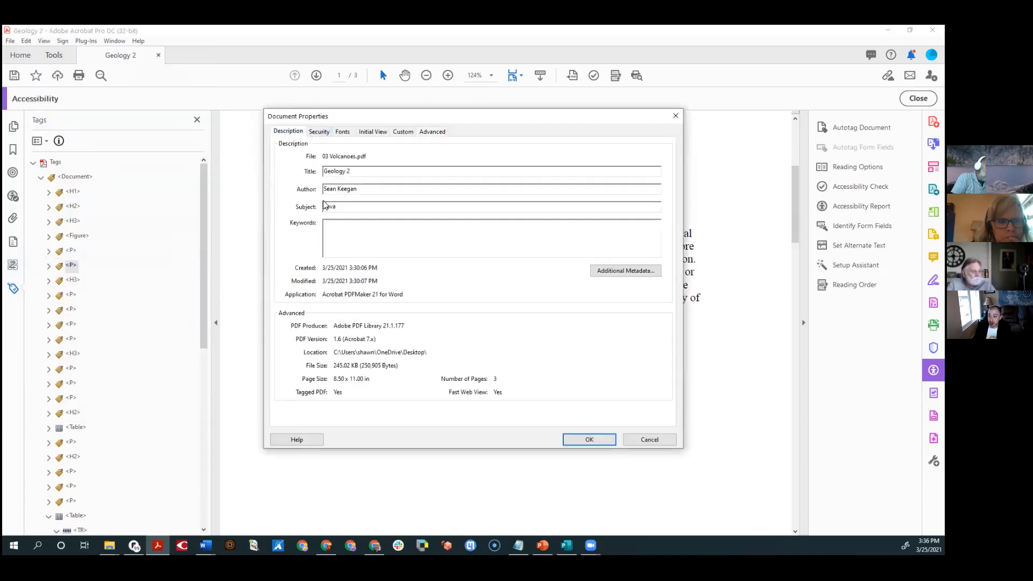
pyautogui.click(346, 231)
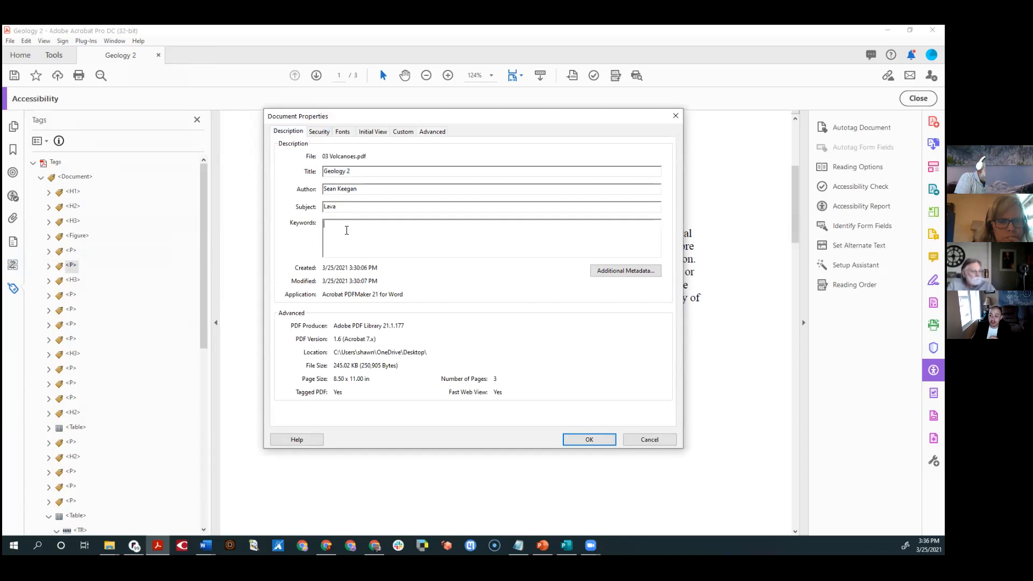
pyautogui.click(637, 434)
# - Examine the whole Document tag's content, the second table's rows and the bulleted Lava Review list in the tag tree
pyautogui.click(75, 177)
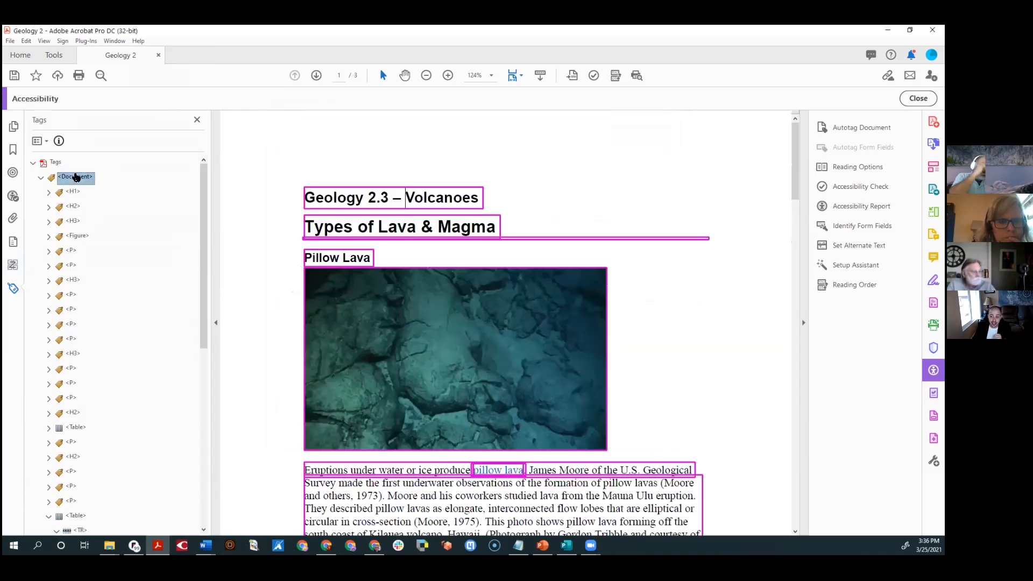
pyautogui.scroll(-3, 76, 333)
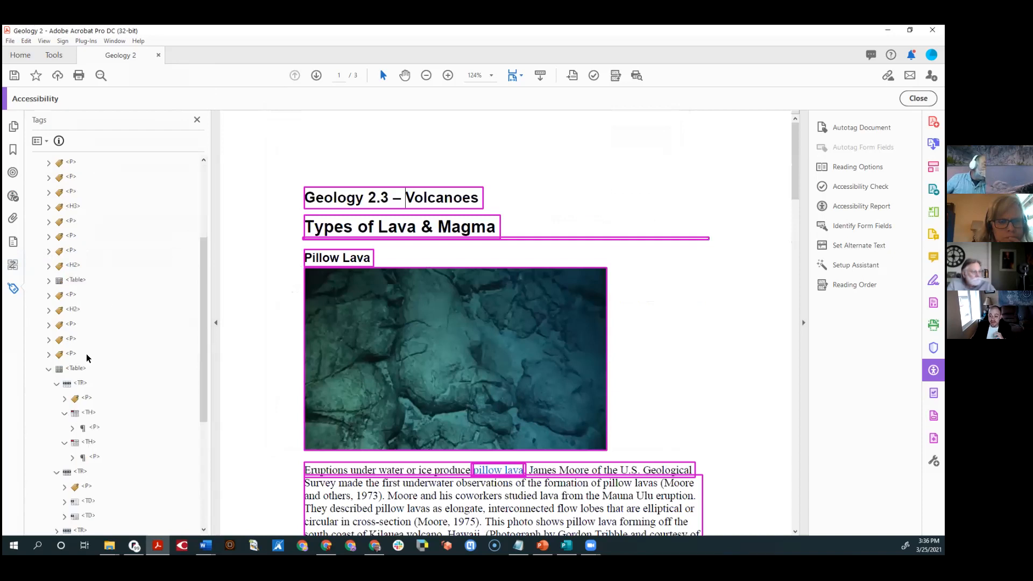
pyautogui.scroll(-4, 89, 376)
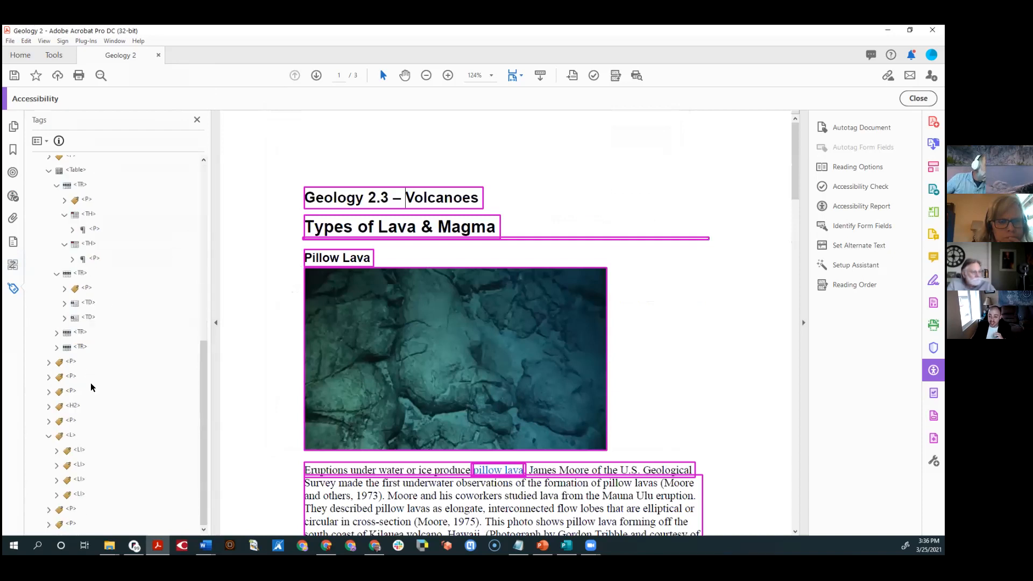
pyautogui.click(84, 455)
pyautogui.press('Left')
pyautogui.press('Left')
pyautogui.press('Left')
pyautogui.press('Up')
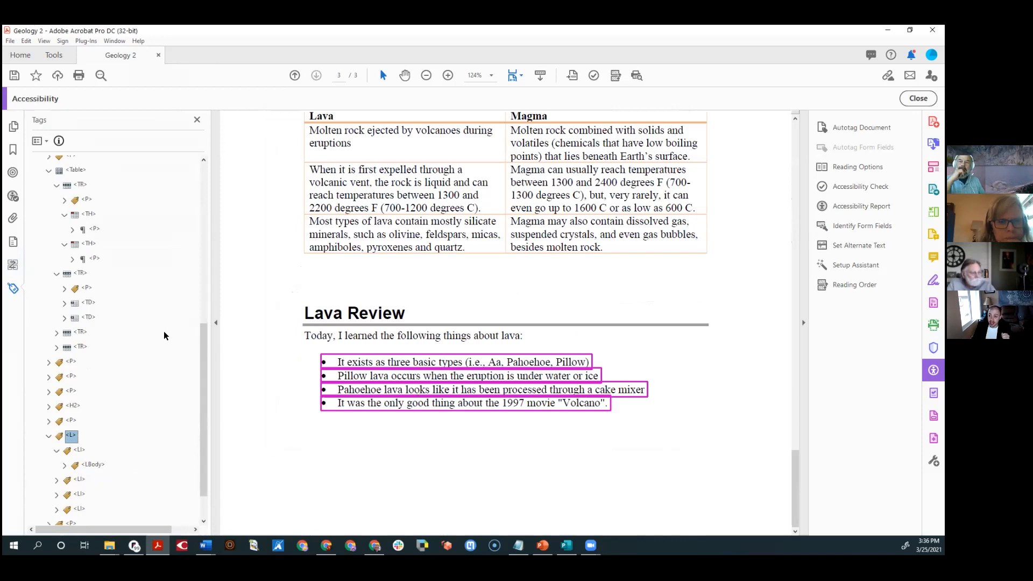
pyautogui.scroll(8, 168, 293)
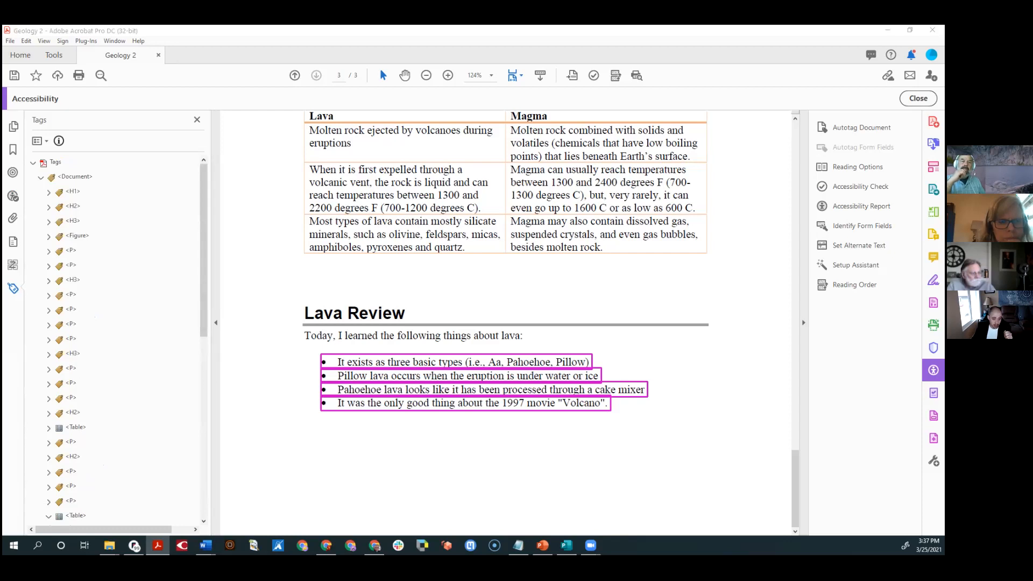
# - Switch to Word and convert the open document to a PDF on the Desktop named 02 Creating Accesible MS Word Docs.pdf
pyautogui.hotkey('alt', 'Tab')
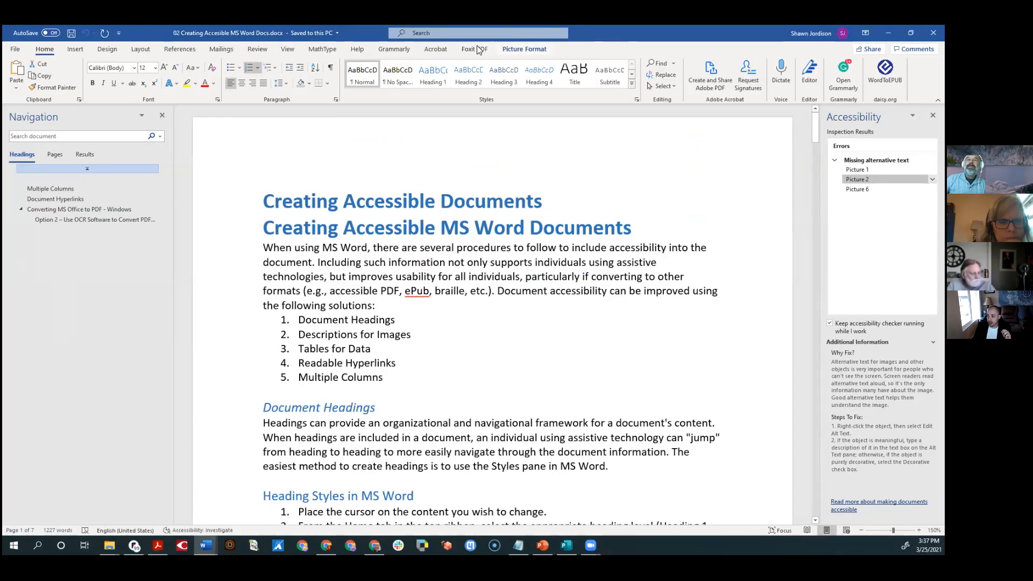
pyautogui.click(435, 49)
pyautogui.click(24, 66)
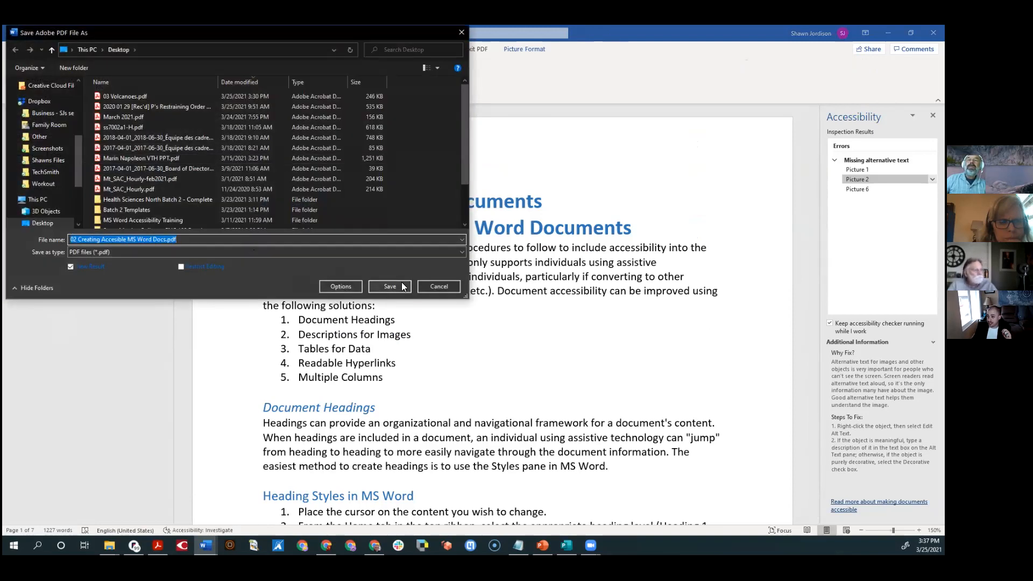
pyautogui.click(403, 287)
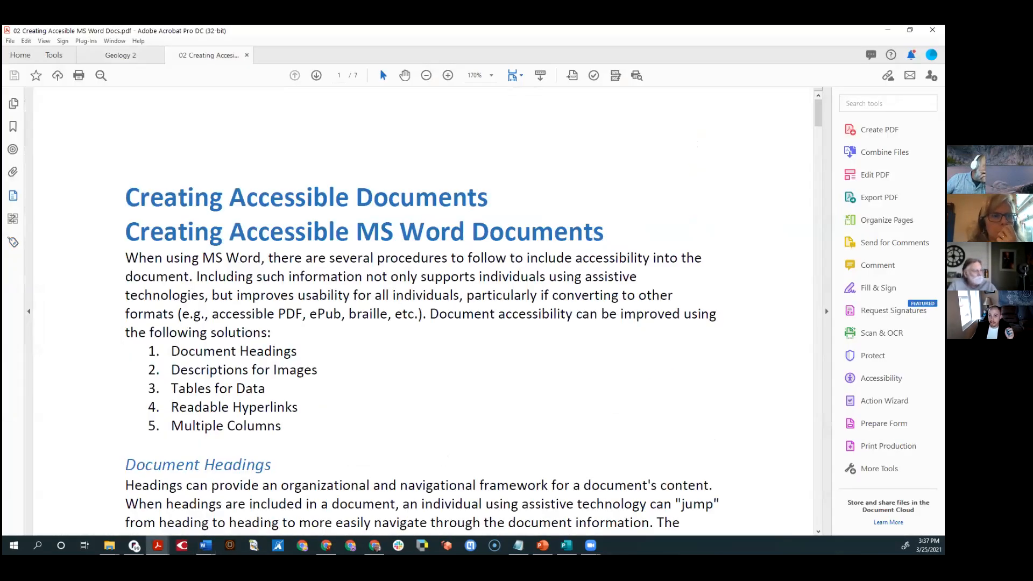
# - Show the new PDF's tag tree and examine which page content the first paragraph and list tags cover
pyautogui.click(13, 243)
pyautogui.click(71, 169)
pyautogui.press('Down')
pyautogui.press('Down')
pyautogui.press('Down')
pyautogui.press('Up')
pyautogui.press('Up')
pyautogui.press('Up')
pyautogui.press('Down')
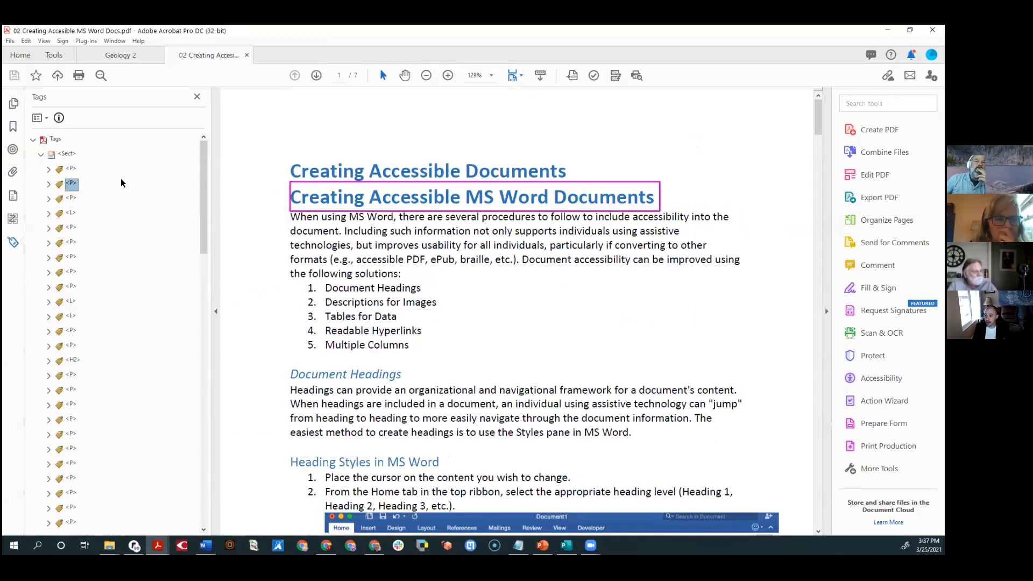
pyautogui.press('Down')
pyautogui.press('Down')
pyautogui.press('Down')
pyautogui.press('Down')
pyautogui.press('Up')
pyautogui.press('Up')
pyautogui.press('Up')
pyautogui.press('Up')
pyautogui.press('Up')
# - Expand the first two title paragraph tags to examine their nested content, and collapse them again
pyautogui.press('Right')
pyautogui.press('Down')
pyautogui.press('Up')
pyautogui.press('Down')
pyautogui.press('Down')
pyautogui.press('Right')
pyautogui.press('Down')
pyautogui.press('Up')
pyautogui.press('Left')
pyautogui.press('Up')
pyautogui.press('Up')
pyautogui.press('Left')
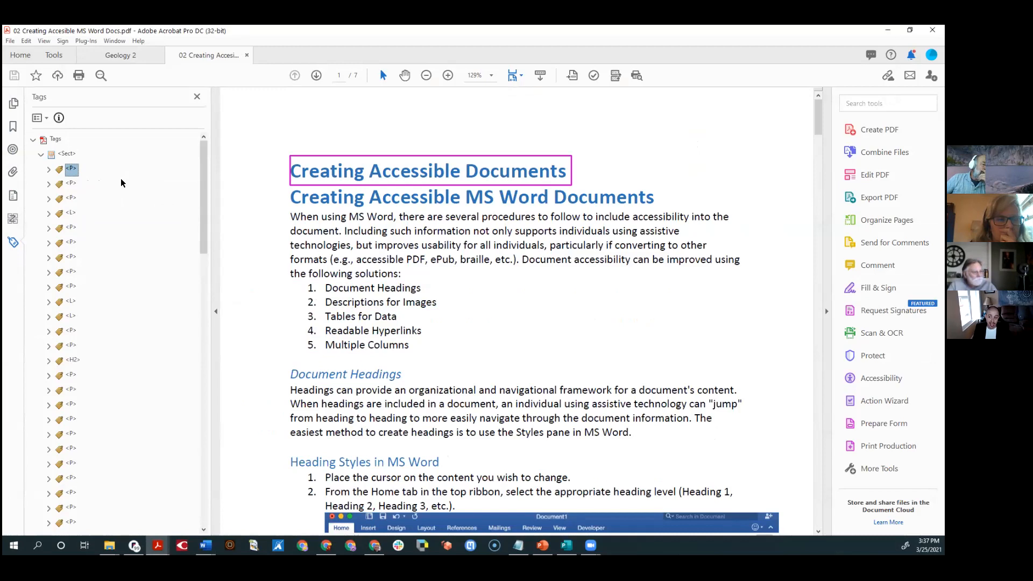
# - Rename the root Sect tag as Document in the tag tree
pyautogui.press('Up')
pyautogui.press('F2')
pyautogui.press('BackSpace')
pyautogui.press('BackSpace')
pyautogui.press('BackSpace')
pyautogui.write('Document')
pyautogui.press('Return')
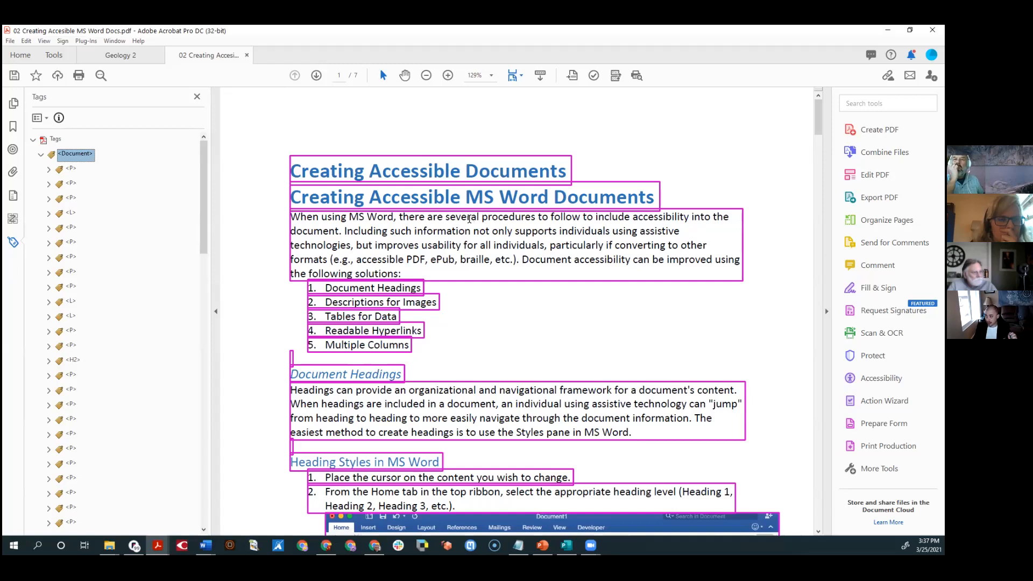
# - Run a full accessibility check on all pages of the new PDF without creating an accessibility report
pyautogui.click(881, 377)
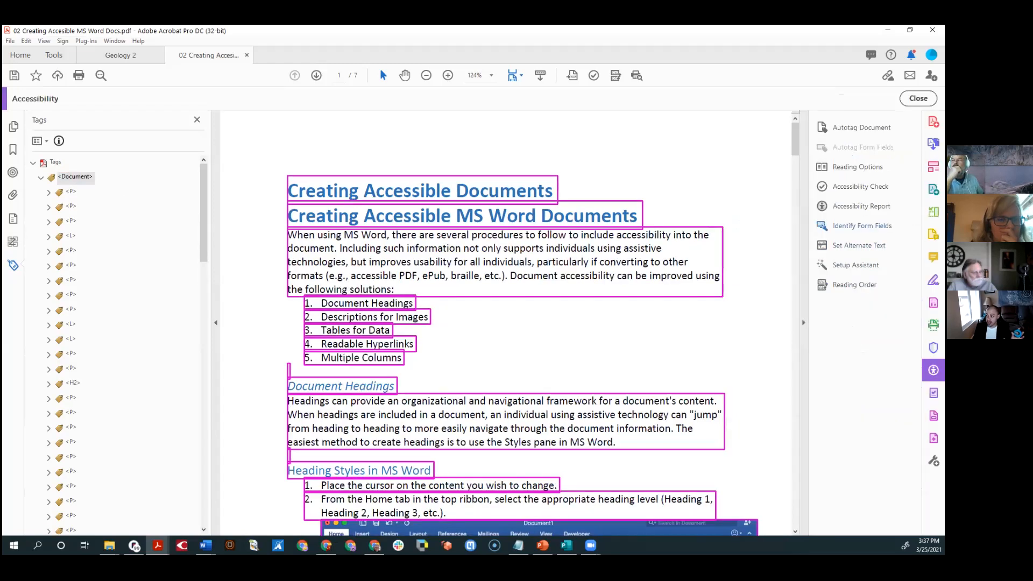
pyautogui.click(860, 186)
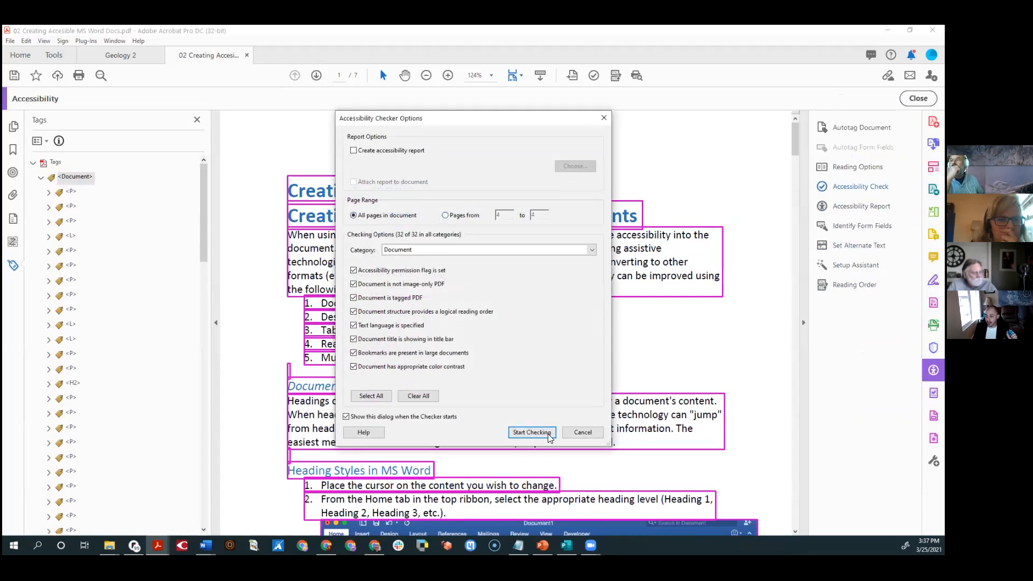
pyautogui.click(556, 440)
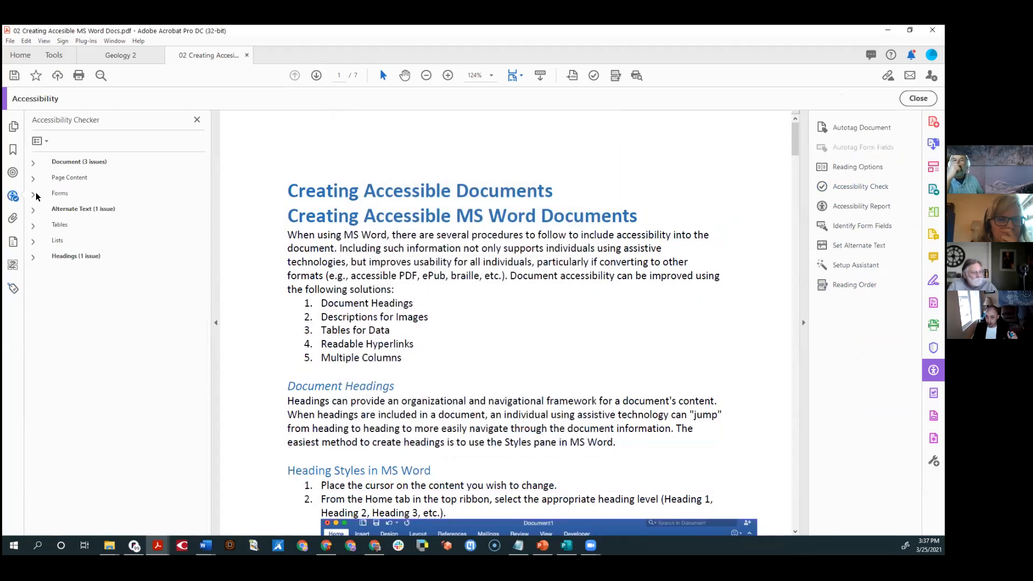
# - Examine the Alternate Text, Headings and Document issues in the accessibility results, locating Figure 1 and nesting Element 1 on the page
pyautogui.click(30, 209)
pyautogui.click(40, 226)
pyautogui.click(78, 239)
pyautogui.click(32, 367)
pyautogui.click(41, 382)
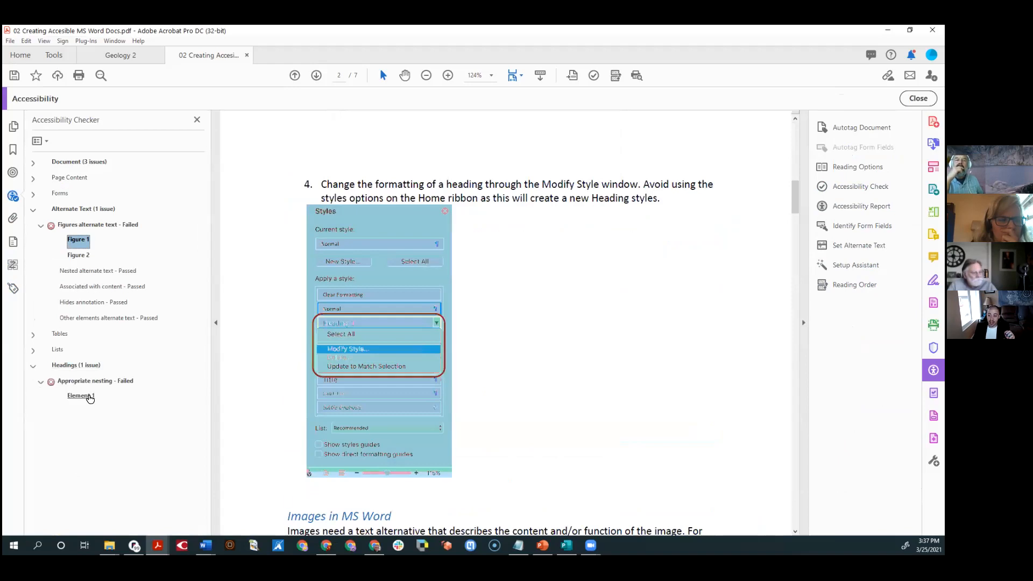
pyautogui.click(88, 399)
pyautogui.scroll(-1, 270, 350)
pyautogui.scroll(1, 308, 355)
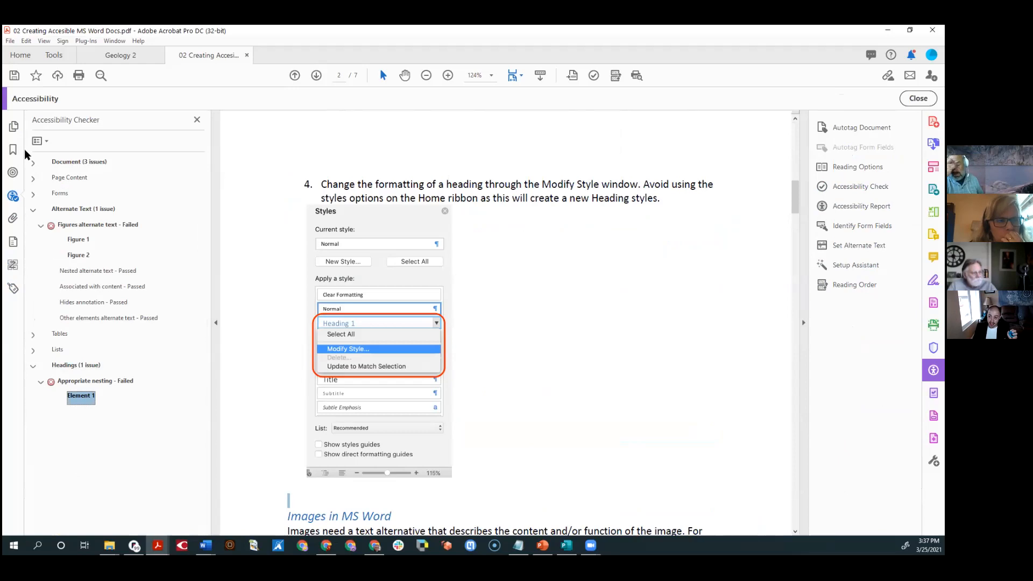
pyautogui.click(34, 163)
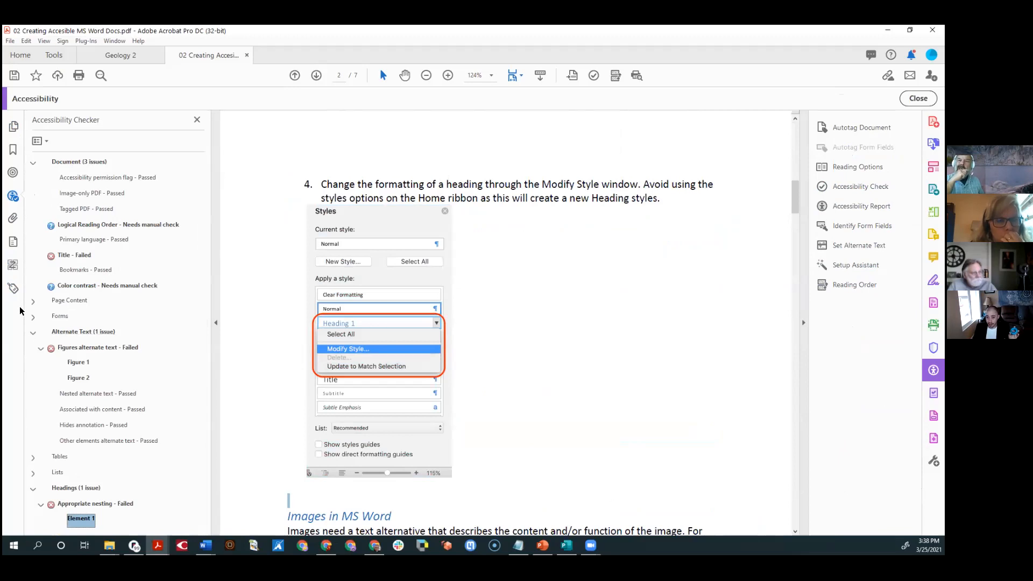
# - Highlight the first paragraph tag's page content from the tag tree, and close the accessibility tools and tag tree
pyautogui.click(12, 289)
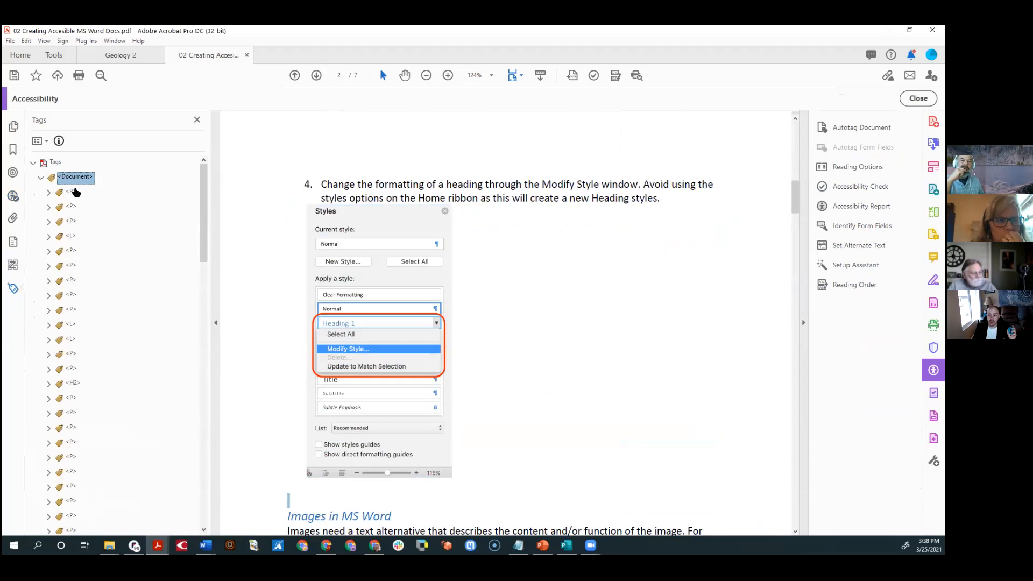
pyautogui.click(73, 192)
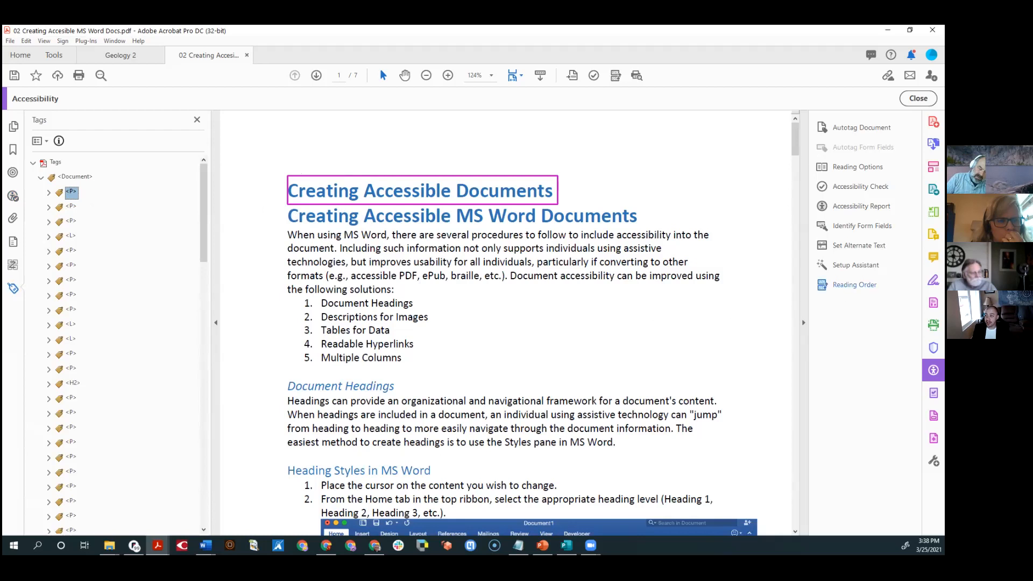
pyautogui.click(918, 98)
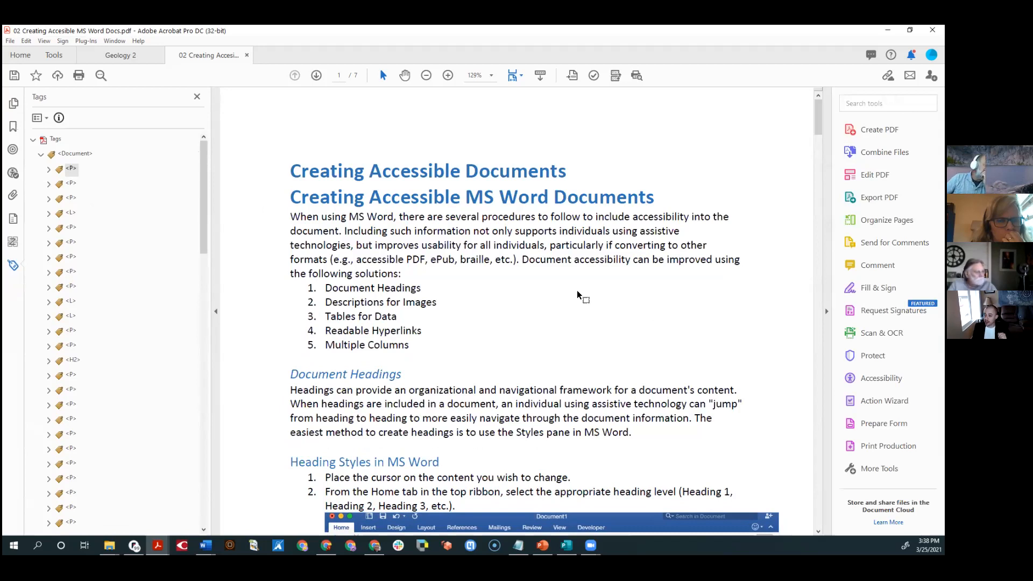
pyautogui.click(197, 96)
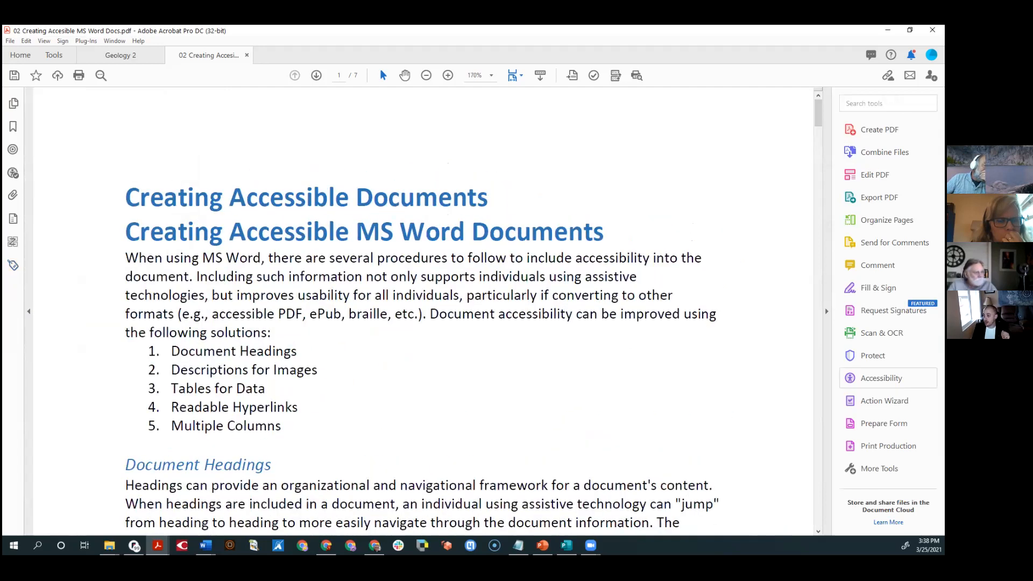
# - Start the accessibility Reading Order tool and move its window clear of the page's titles
pyautogui.click(882, 378)
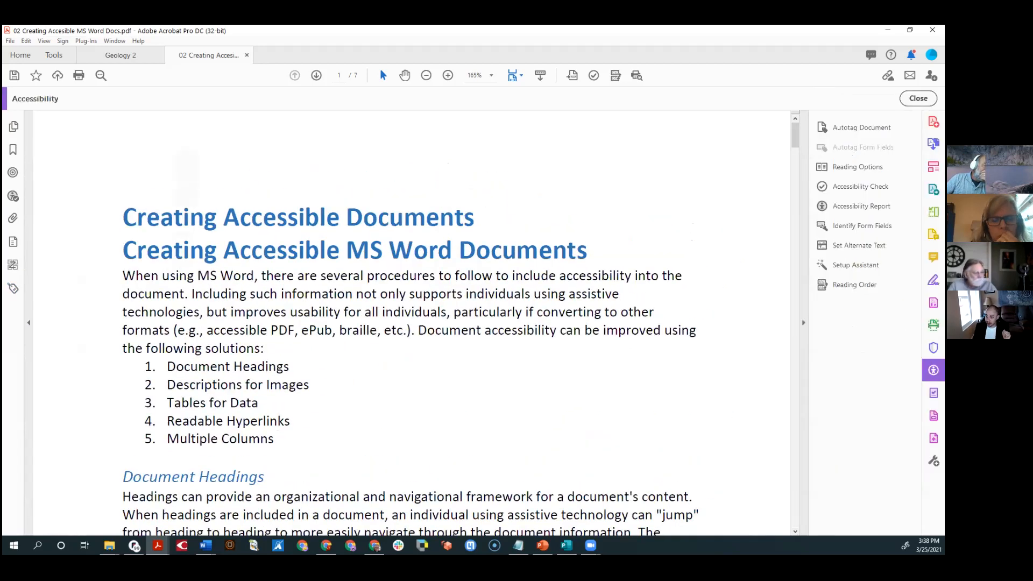
pyautogui.click(854, 285)
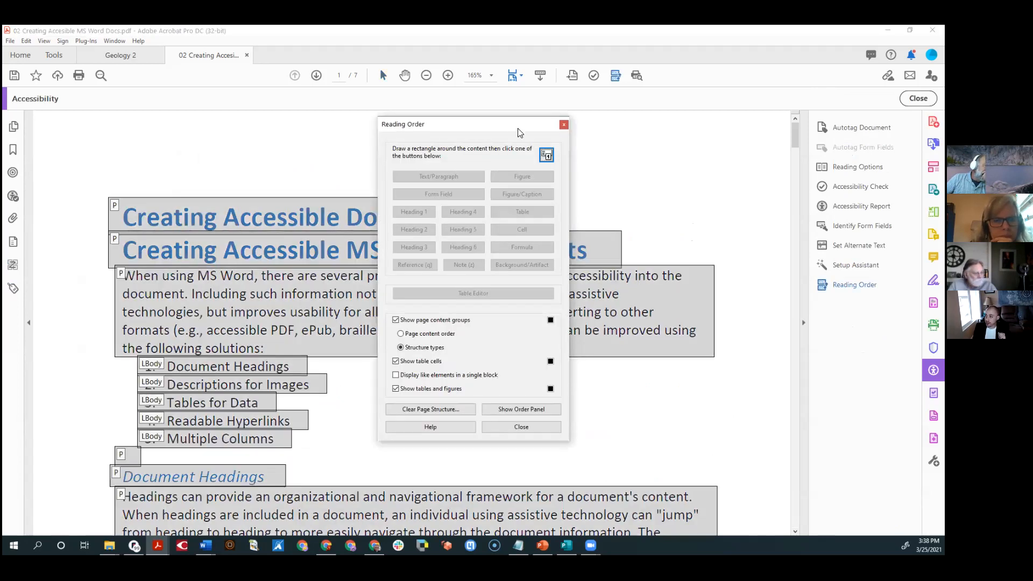
pyautogui.moveTo(520, 132); pyautogui.dragTo(758, 109)
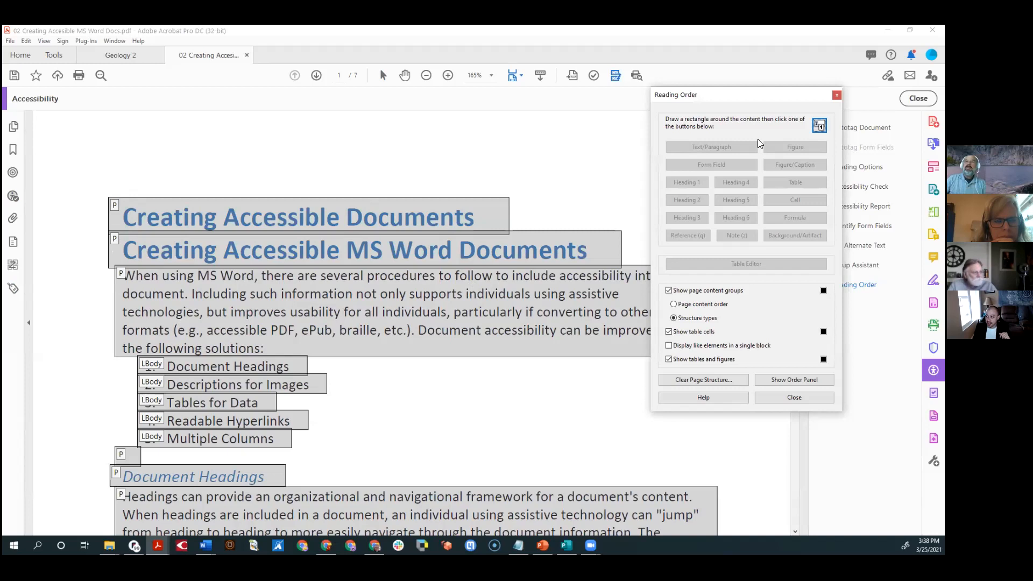
pyautogui.moveTo(735, 99); pyautogui.dragTo(793, 125)
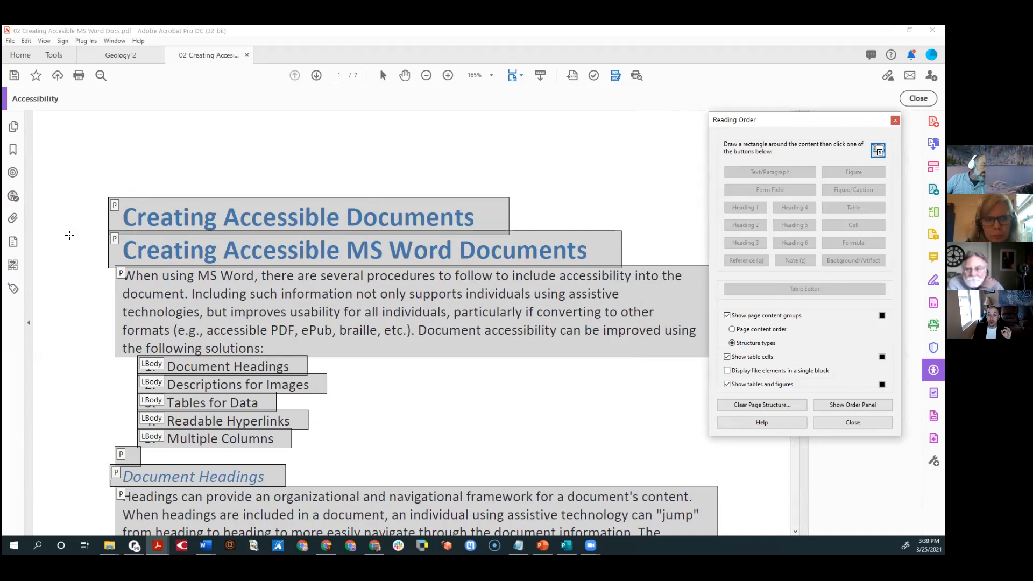
# - Show the document's tag tree and open the first paragraph tag's name for editing
pyautogui.click(14, 288)
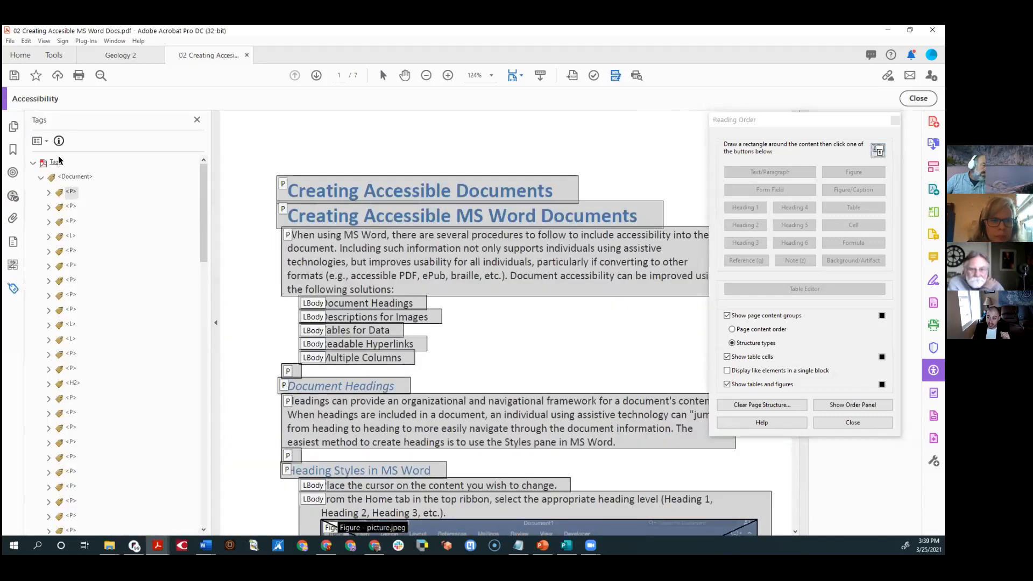
pyautogui.rightClick(71, 194)
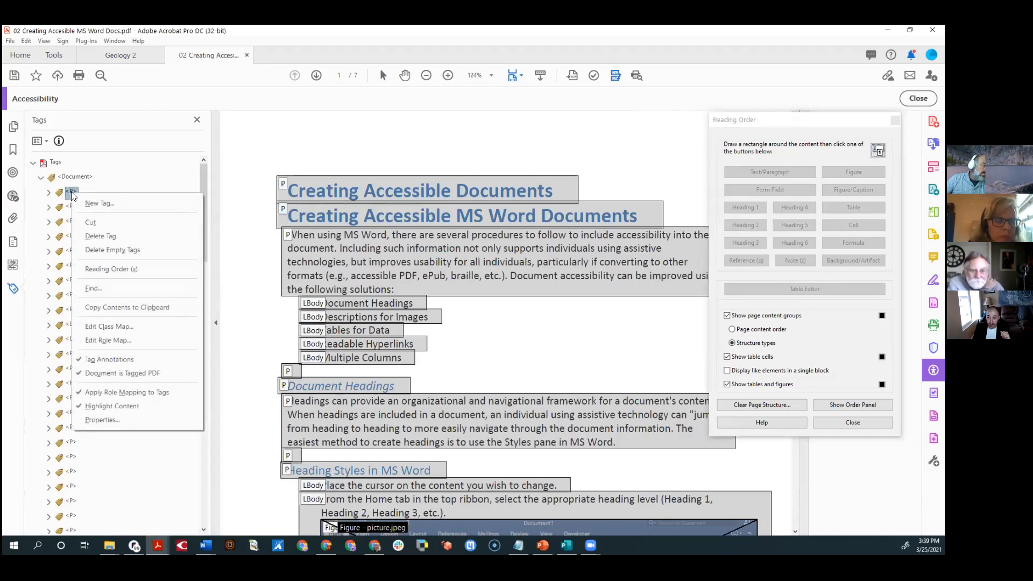
pyautogui.click(70, 192)
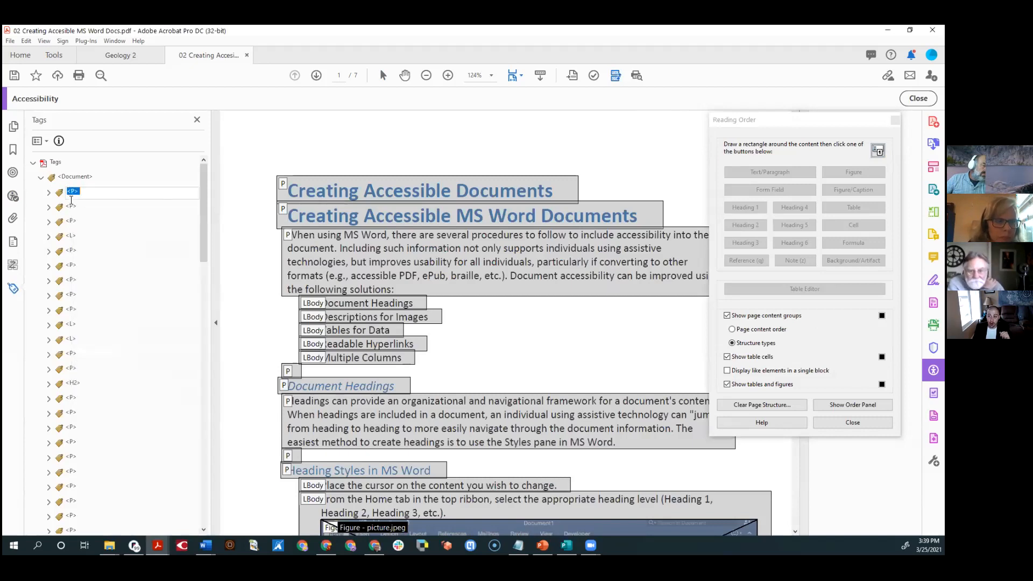
pyautogui.click(439, 149)
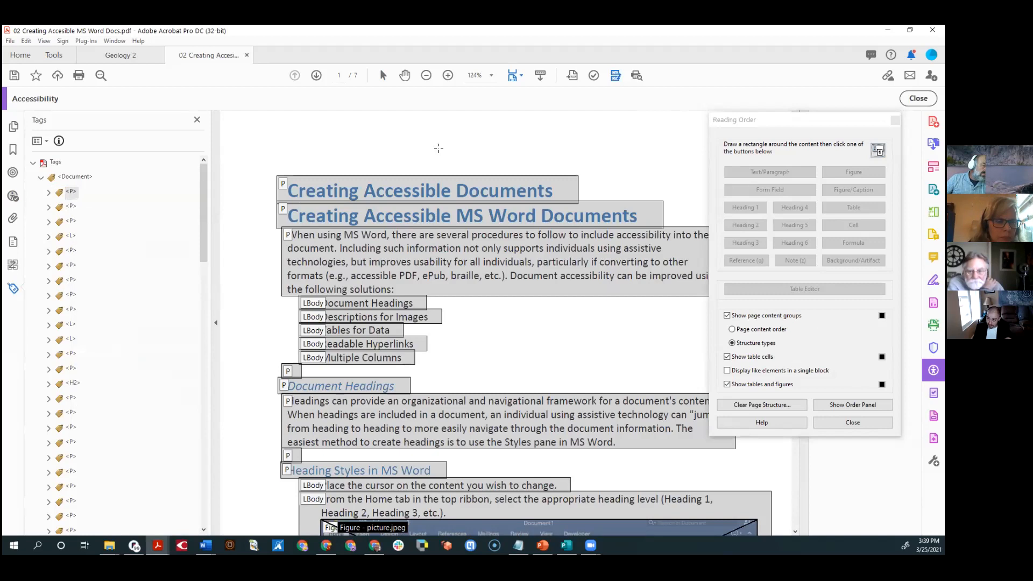
# - Tag the page title "Creating Accessible Documents" as Heading 1 and highlight its content from the tag tree
pyautogui.moveTo(273, 161); pyautogui.dragTo(585, 206)
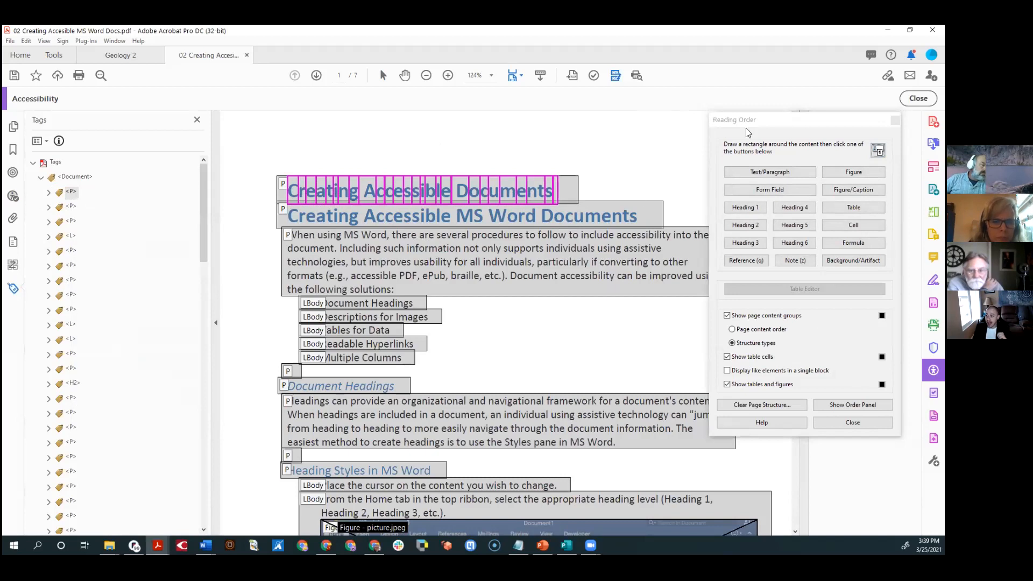
pyautogui.click(652, 184)
pyautogui.click(652, 183)
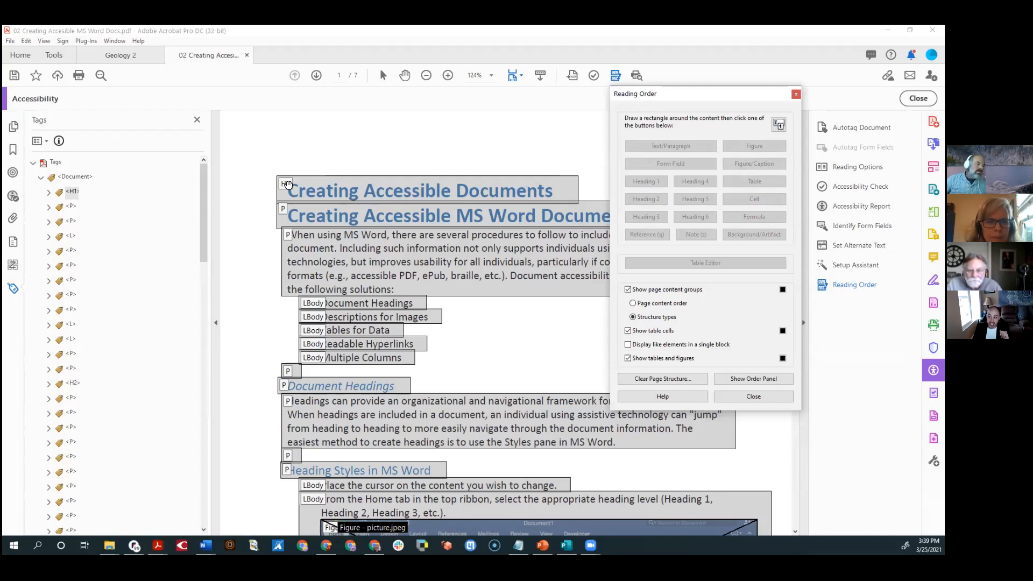
pyautogui.click(71, 207)
pyautogui.press('Up')
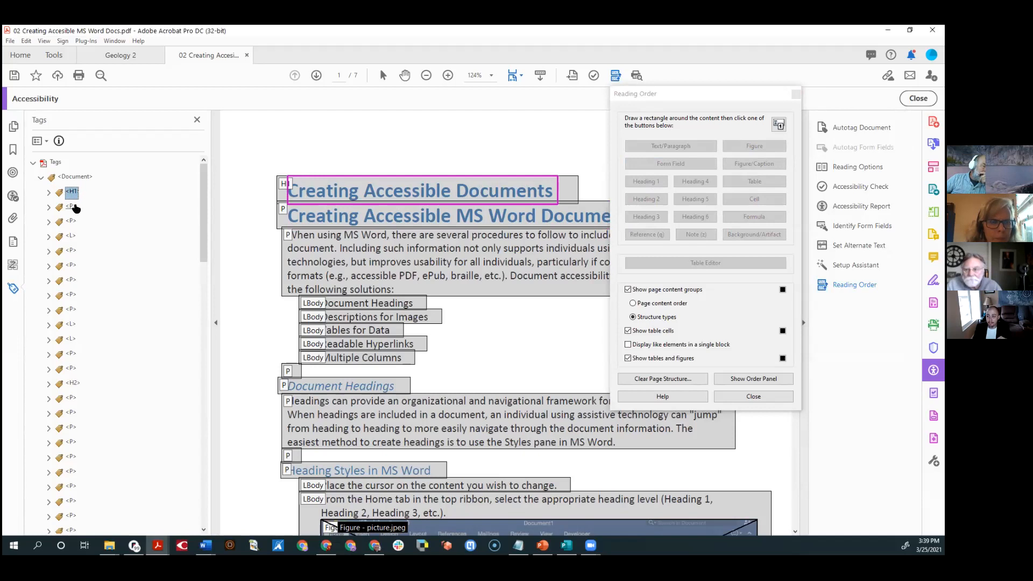
# - Move the Reading Order window clear of the text and tag the title "Creating Accessible MS Word Documents" as Heading 2
pyautogui.moveTo(693, 95); pyautogui.dragTo(806, 76)
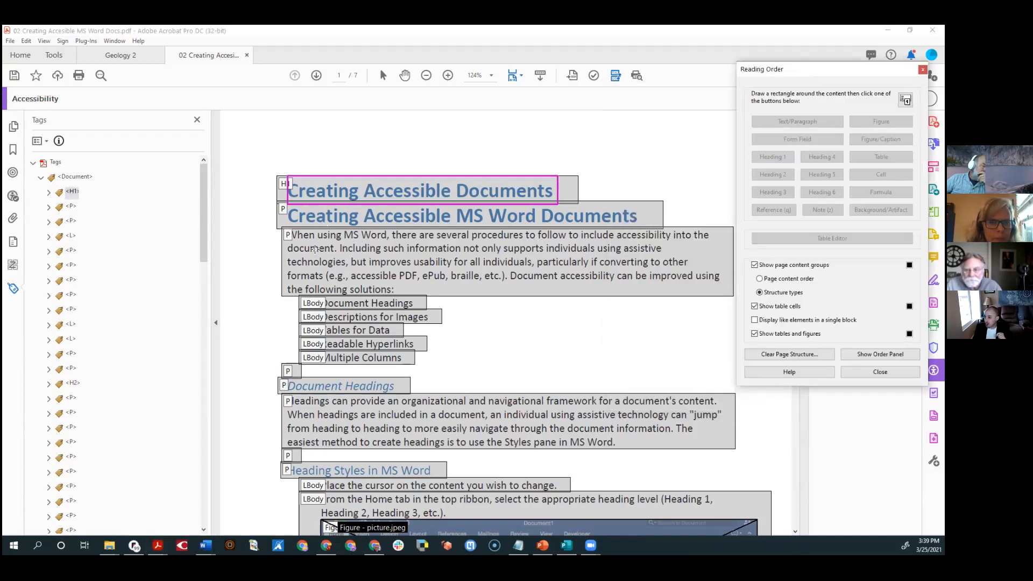
pyautogui.click(263, 199)
pyautogui.moveTo(263, 198); pyautogui.dragTo(665, 227)
pyautogui.moveTo(257, 196); pyautogui.dragTo(676, 231)
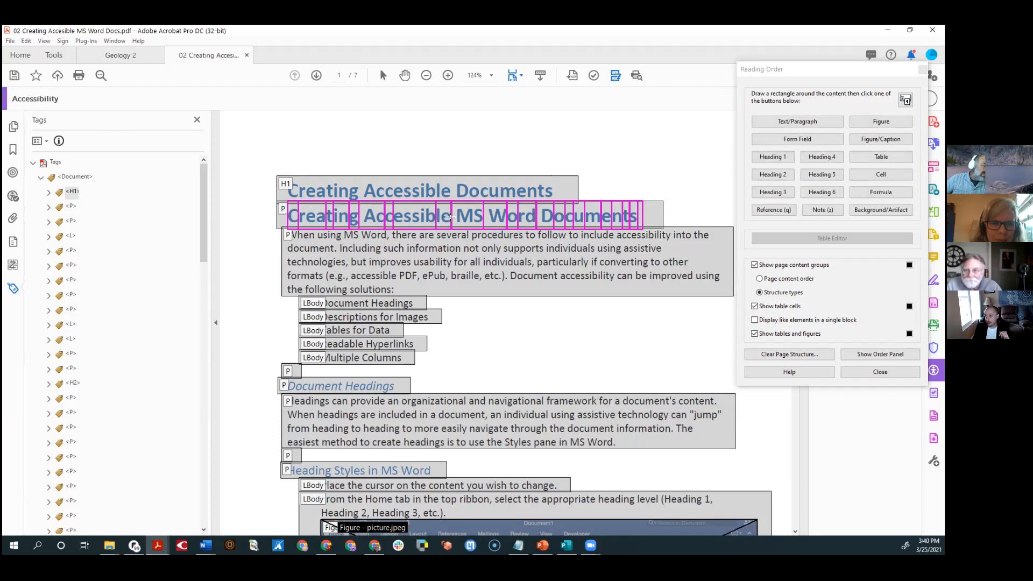
pyautogui.scroll(2, 527, 264)
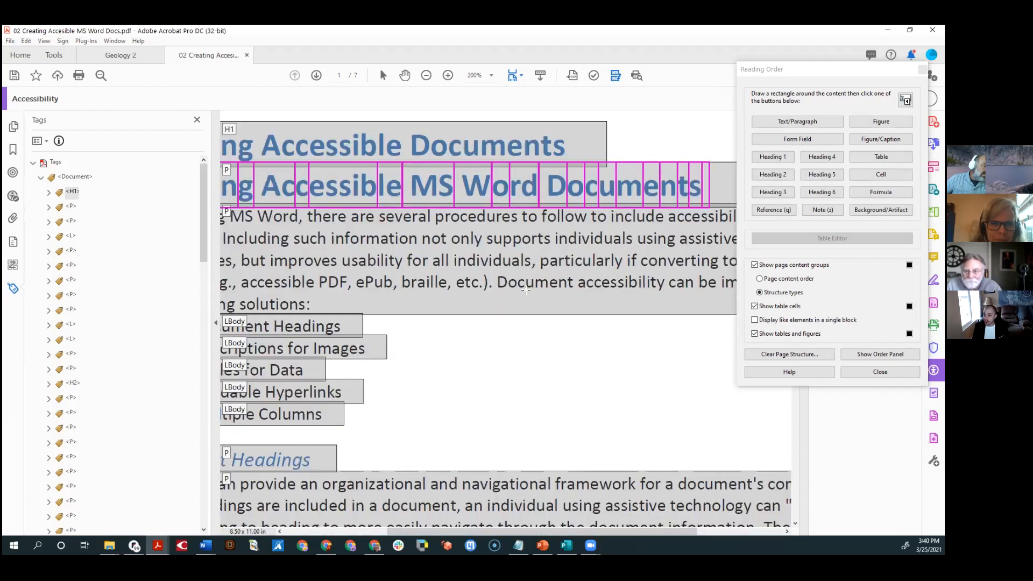
pyautogui.click(197, 119)
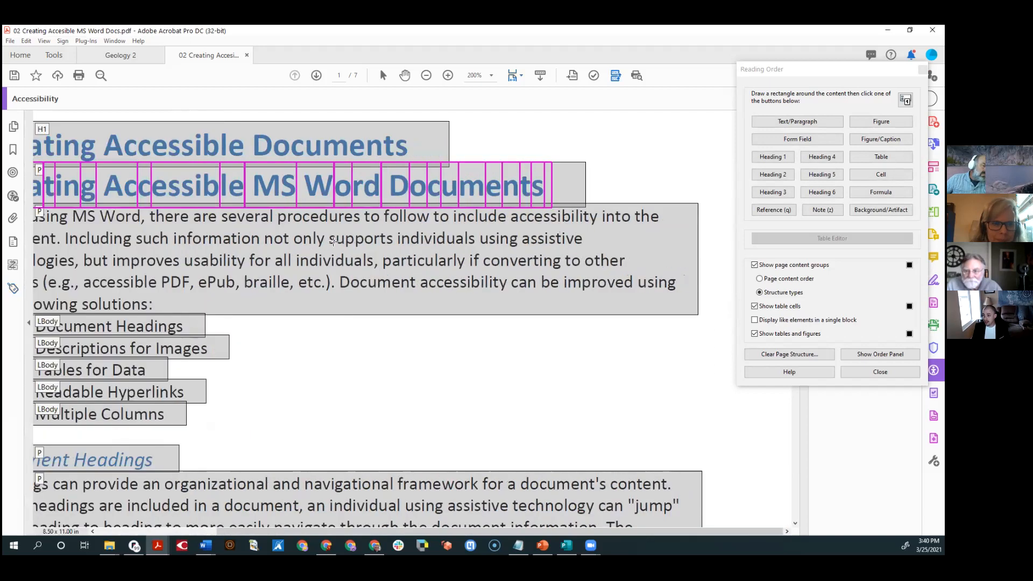
pyautogui.moveTo(303, 532); pyautogui.dragTo(183, 533)
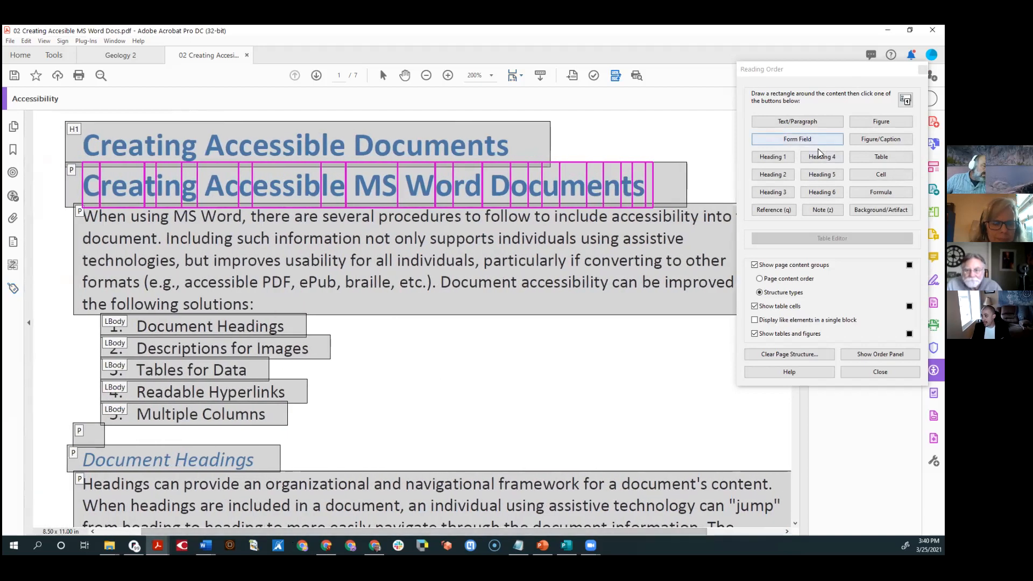
pyautogui.click(772, 174)
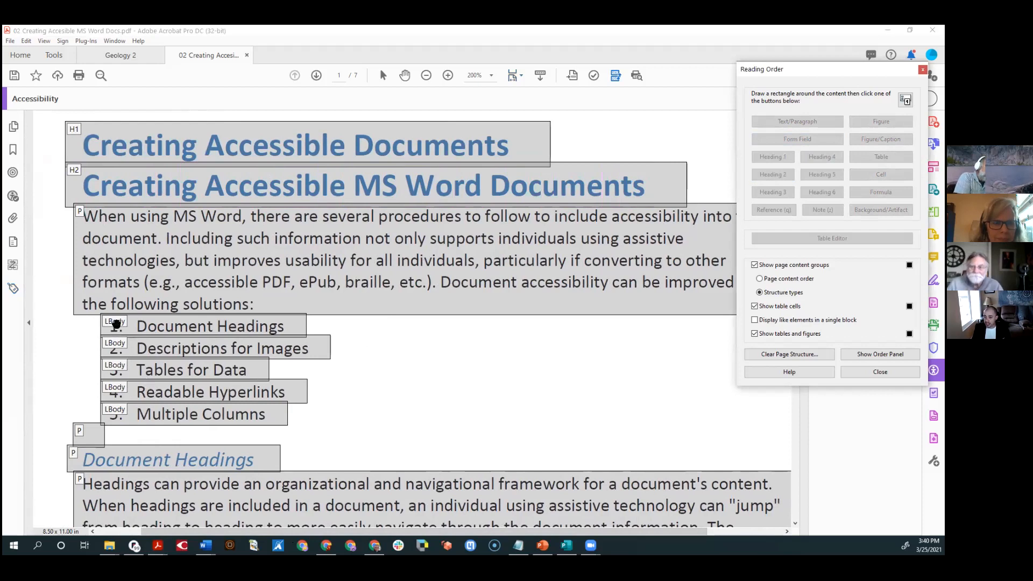
# - Expand the first list tag in the tag tree and step through its items to Multiple Columns, checking the highlighted content
pyautogui.click(13, 288)
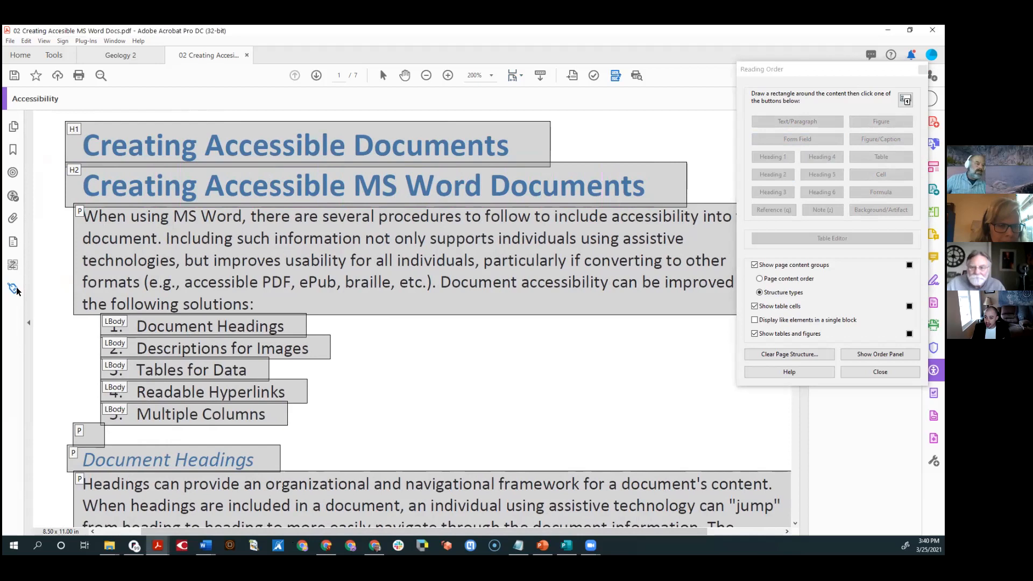
pyautogui.click(72, 237)
pyautogui.press('Right')
pyautogui.press('Down')
pyautogui.press('Down')
pyautogui.press('Down')
pyautogui.press('Down')
pyautogui.press('Down')
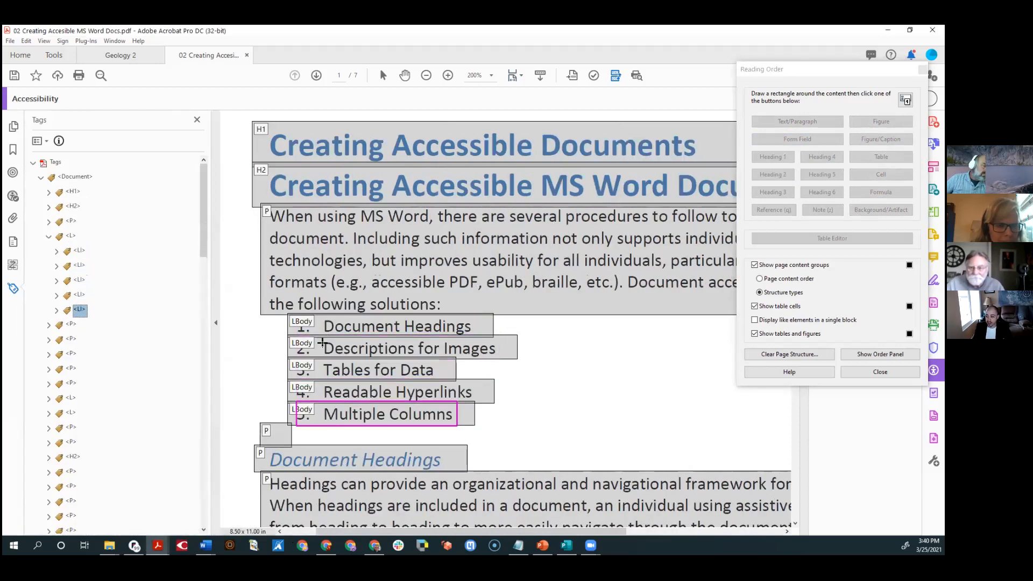
# - Tag the "Document Headings" line below the numbered list as Heading 3
pyautogui.scroll(-3, 325, 355)
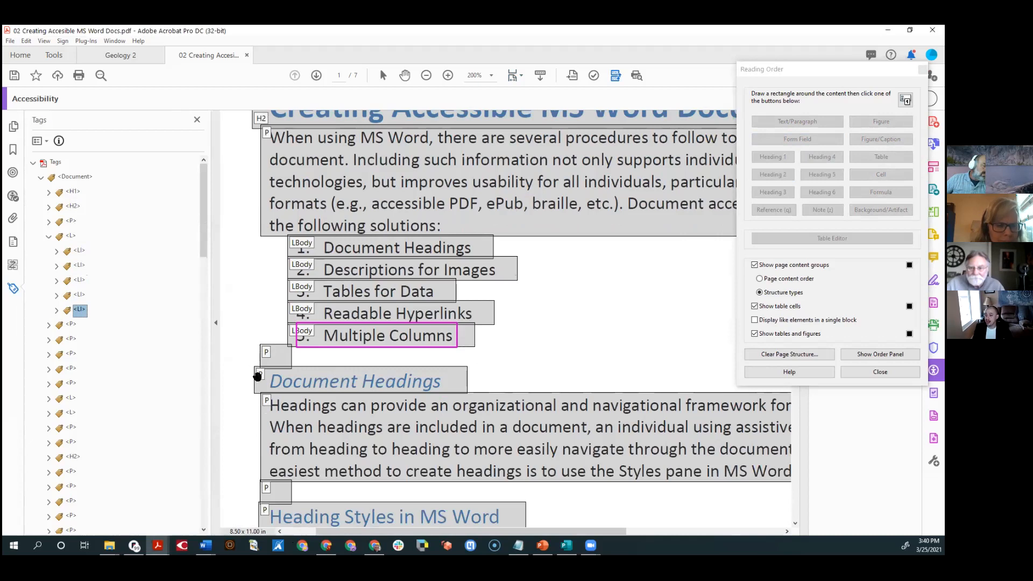
pyautogui.moveTo(242, 359); pyautogui.dragTo(454, 396)
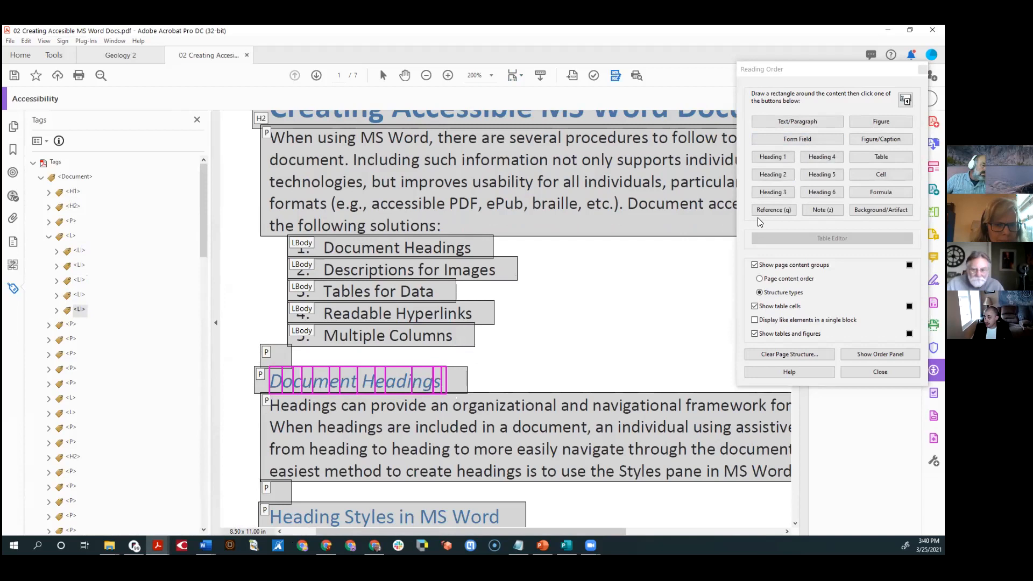
pyautogui.click(781, 192)
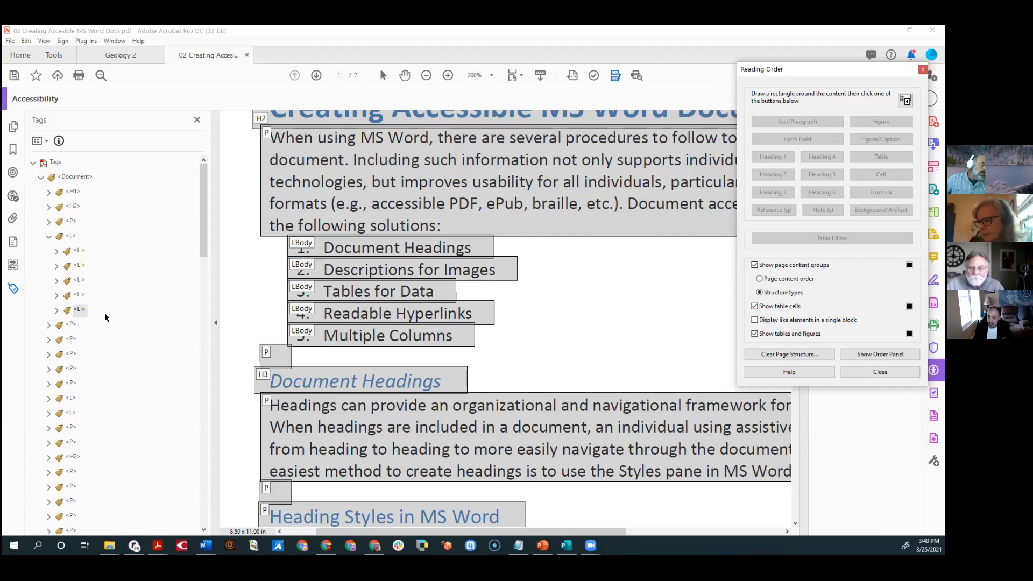
# - Switch to the Geology 2 PDF, close Reading Order, and step through its tags from the first heading to the second paragraph tag
pyautogui.click(119, 55)
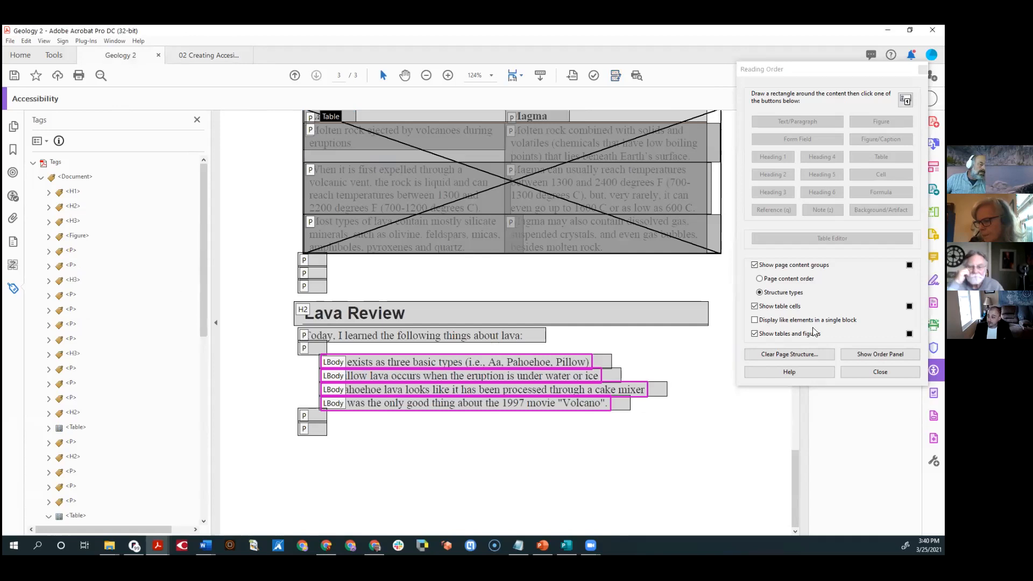
pyautogui.click(880, 372)
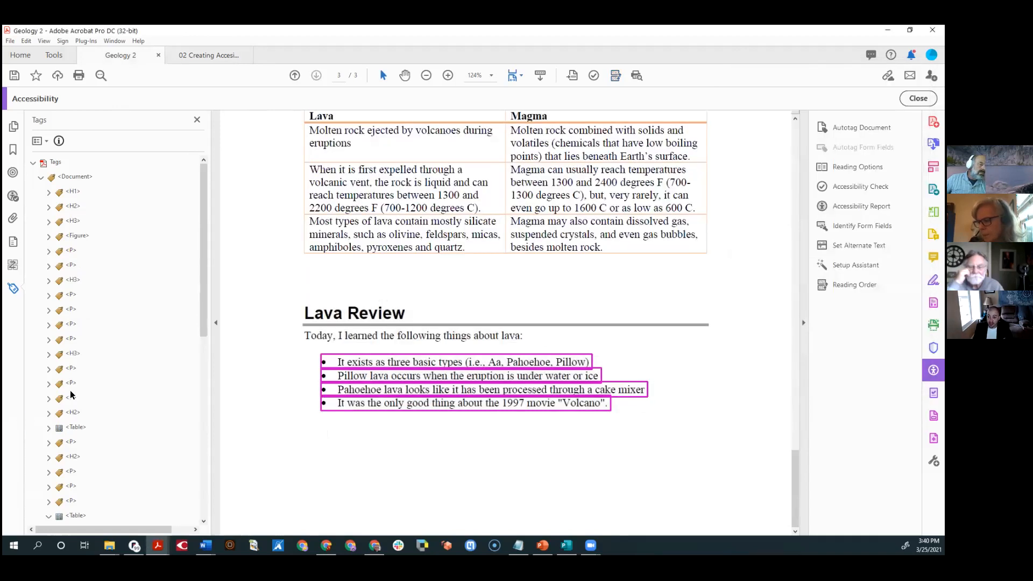
pyautogui.click(73, 192)
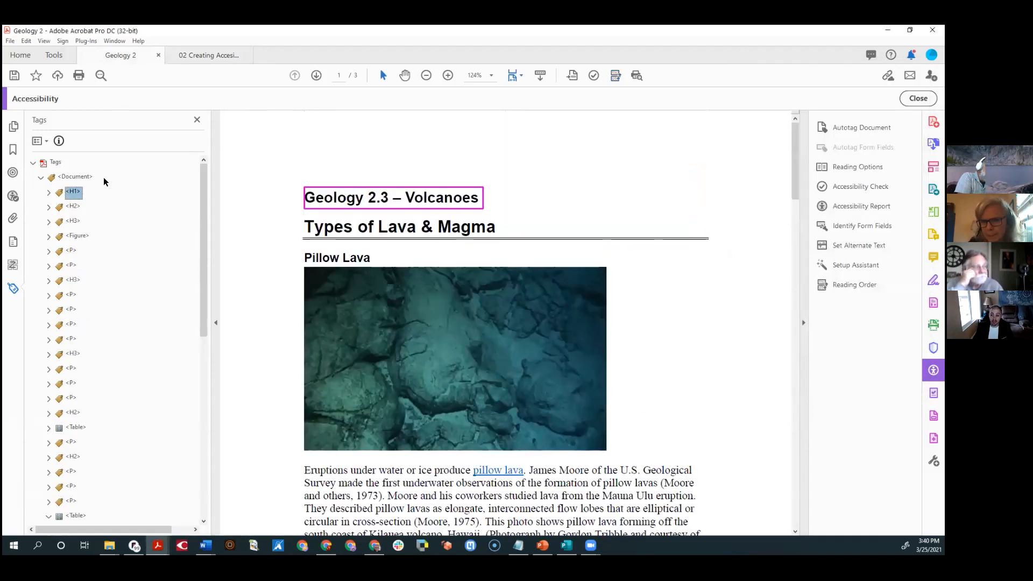
pyautogui.press('Down')
pyautogui.press('Down')
pyautogui.press('Down')
pyautogui.press('Down')
pyautogui.press('Down')
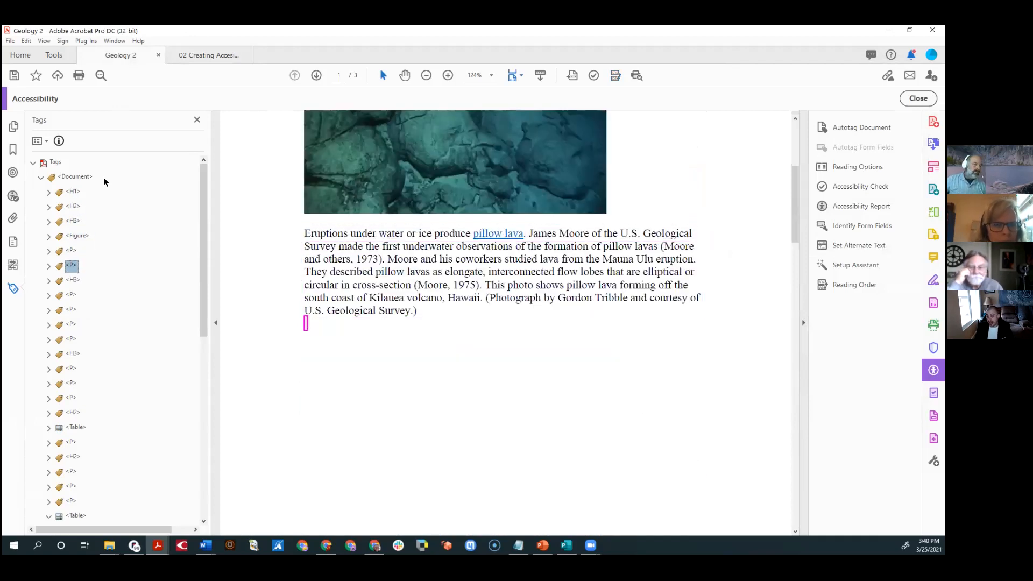
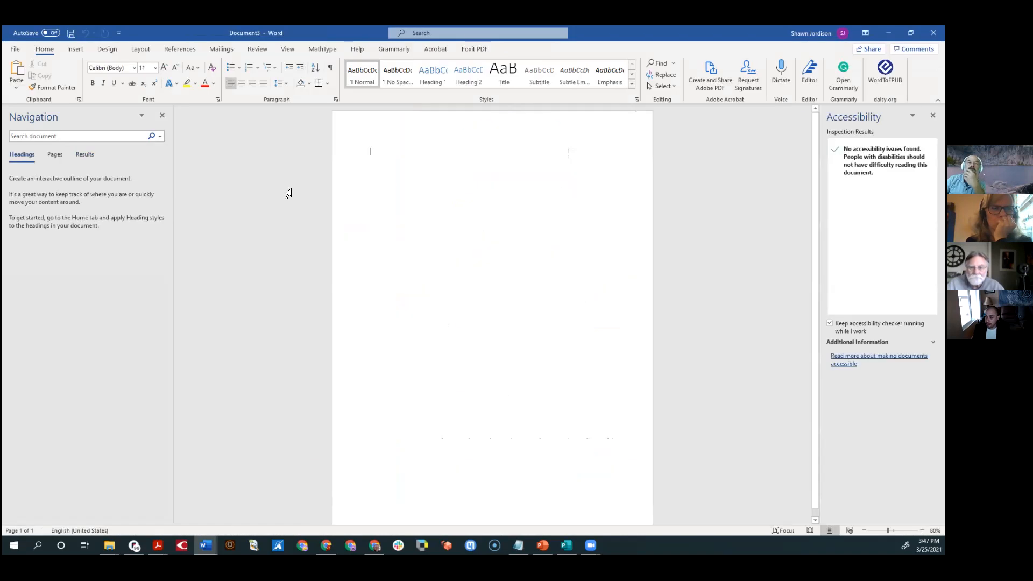
# - Arrange the blank Word document beside the 04 Hire Me Workshop Flyer document and close the side panes in both
pyautogui.moveTo(311, 35); pyautogui.dragTo(943, 140)
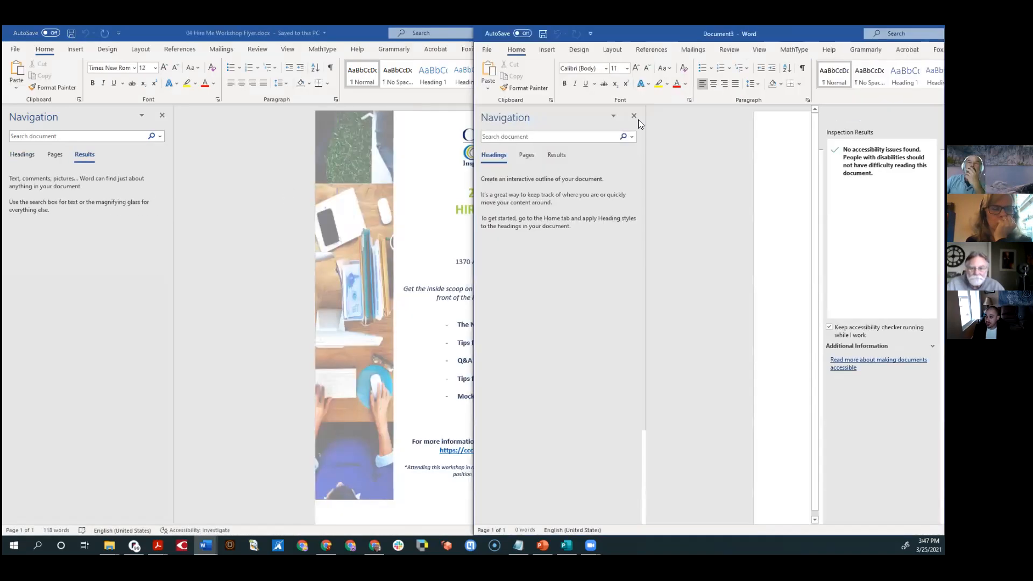
pyautogui.click(127, 108)
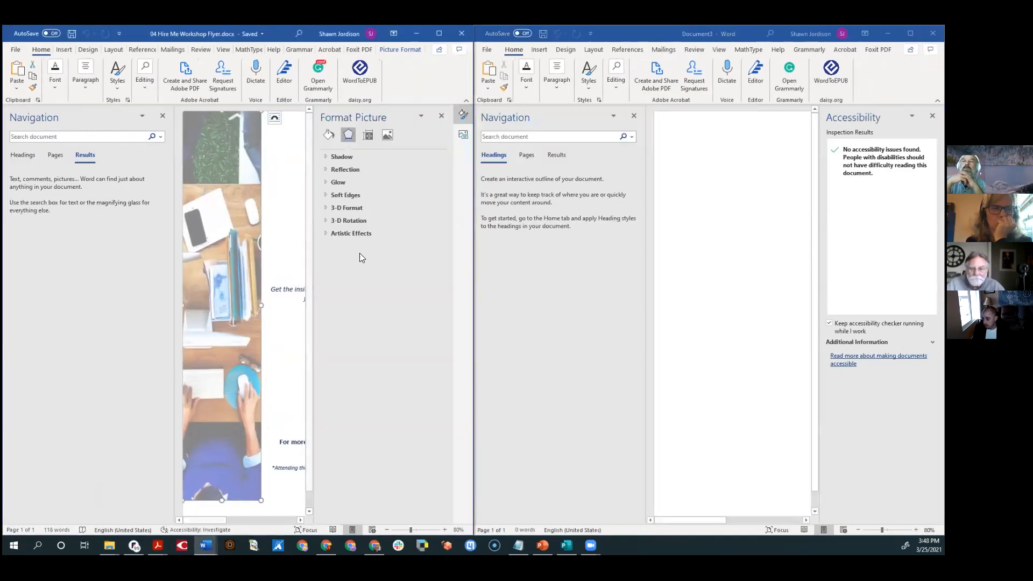
pyautogui.click(163, 116)
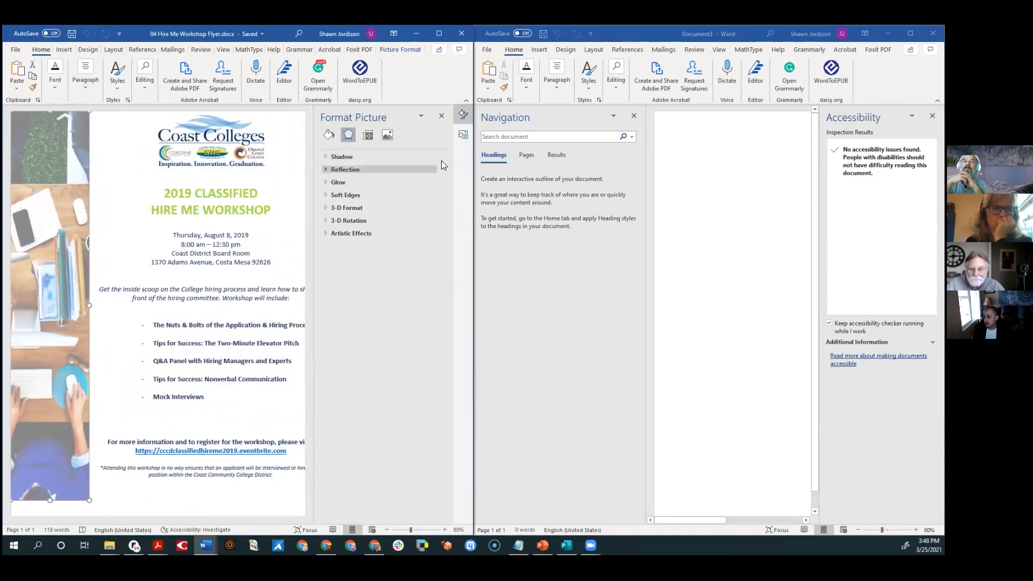
pyautogui.click(441, 116)
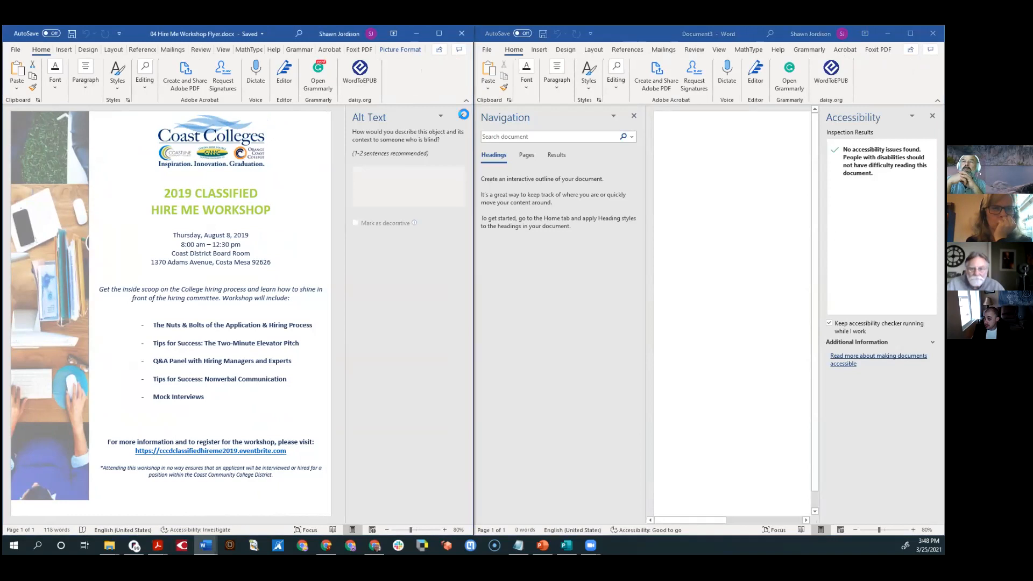
pyautogui.click(462, 116)
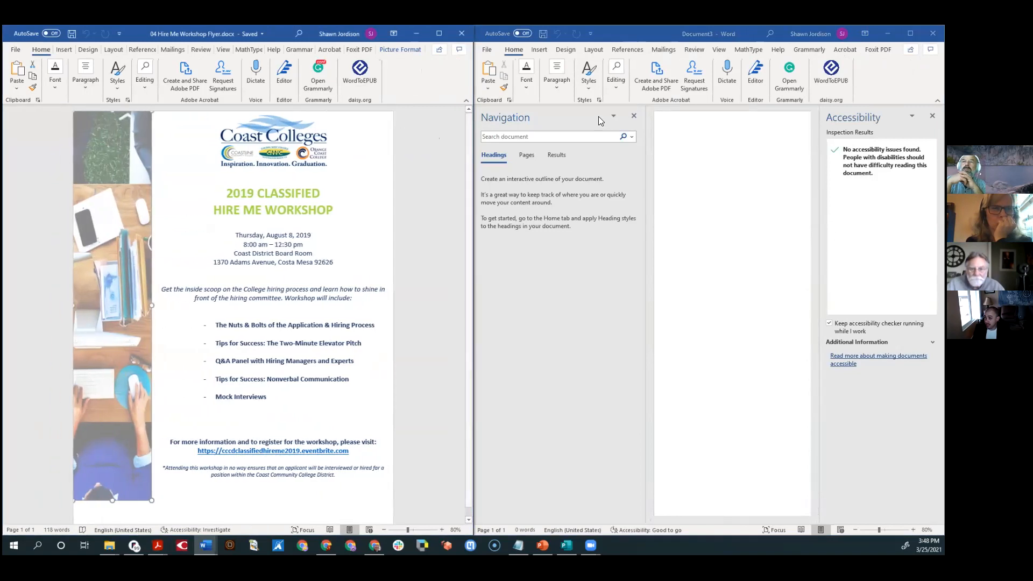
pyautogui.click(634, 115)
pyautogui.click(933, 116)
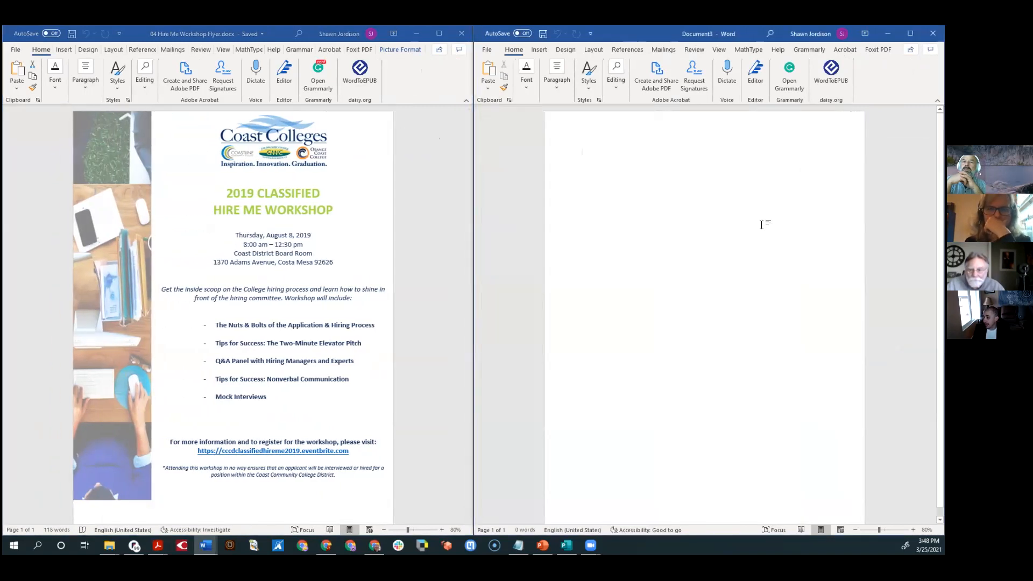
# - Copy the vertical photo strip from the 04 Hire Me Workshop Flyer and paste it into the blank document
pyautogui.click(228, 237)
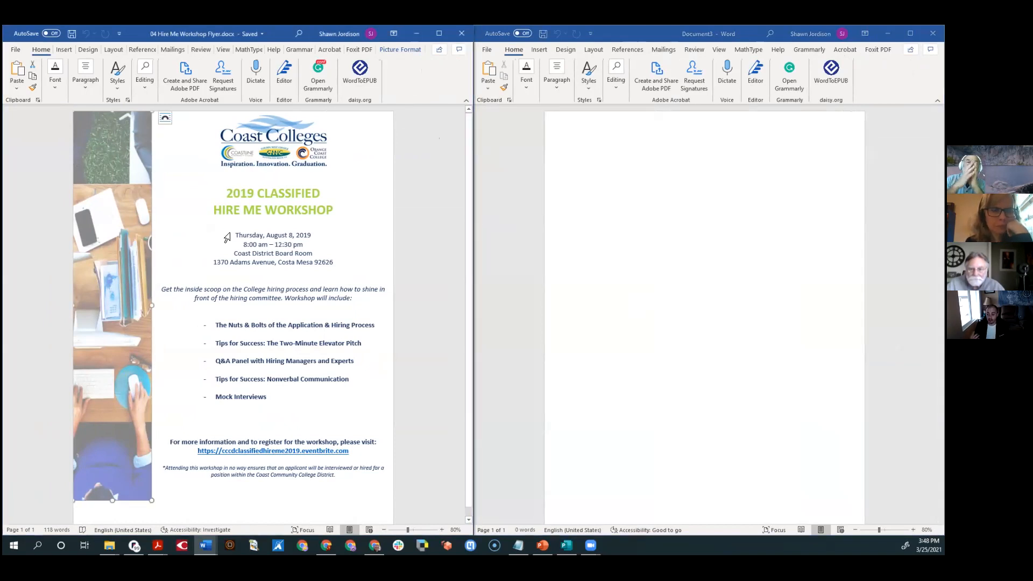
pyautogui.click(285, 245)
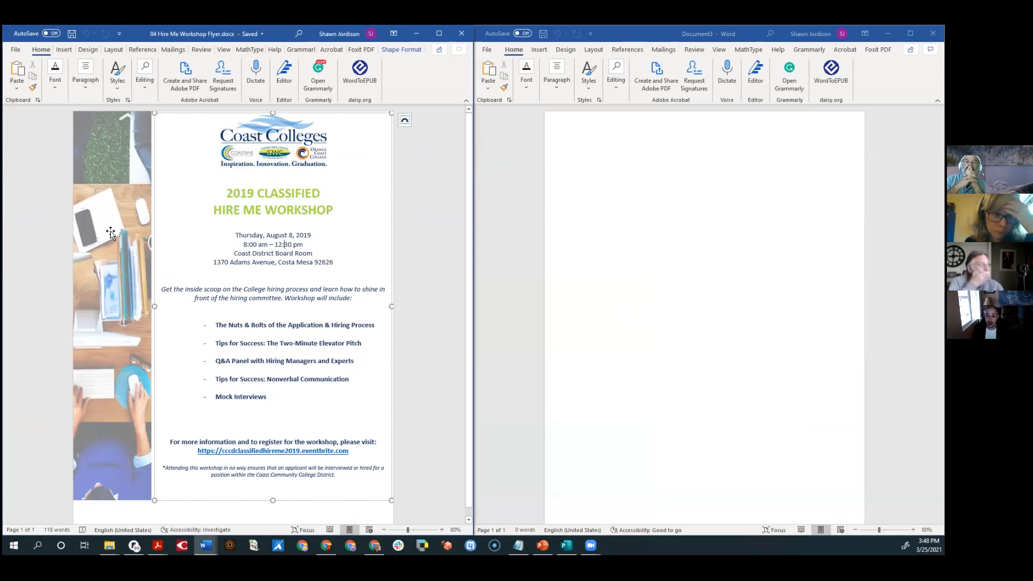
pyautogui.click(130, 276)
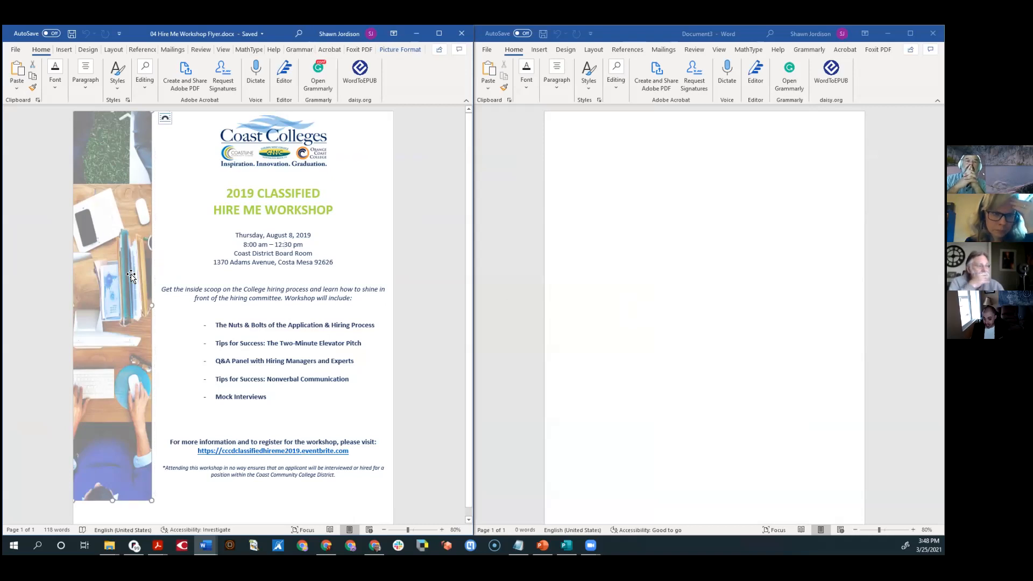
pyautogui.click(649, 178)
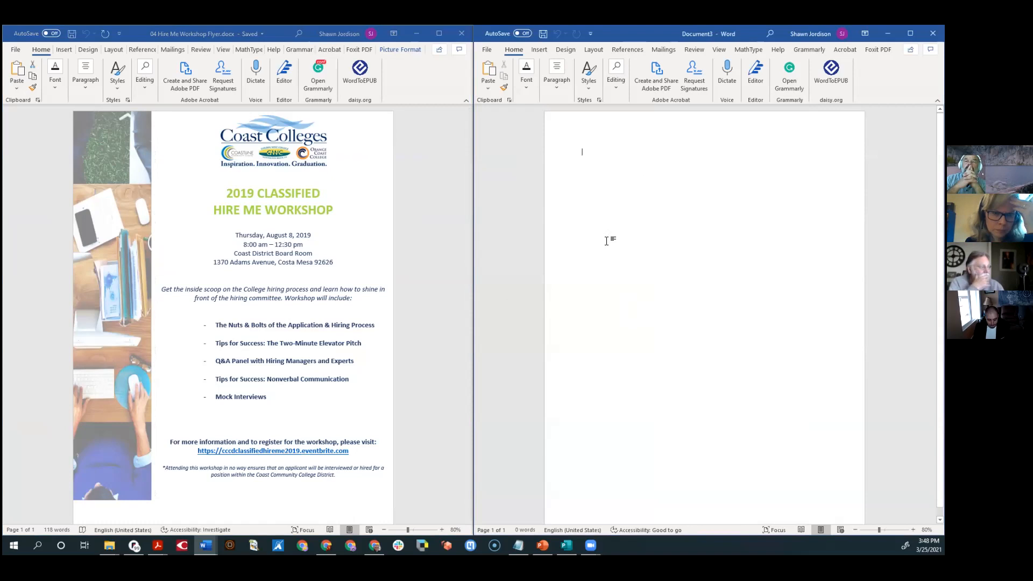
pyautogui.hotkey('ctrl', 'v')
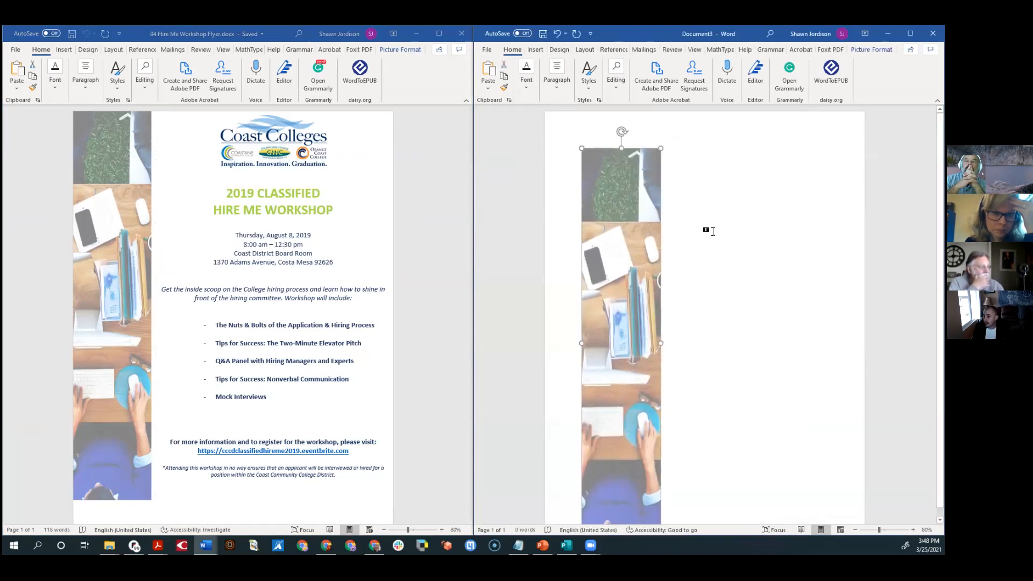
# - Set the pasted photo strip to Behind Text and move it flush with the page's upper-left corner
pyautogui.click(674, 156)
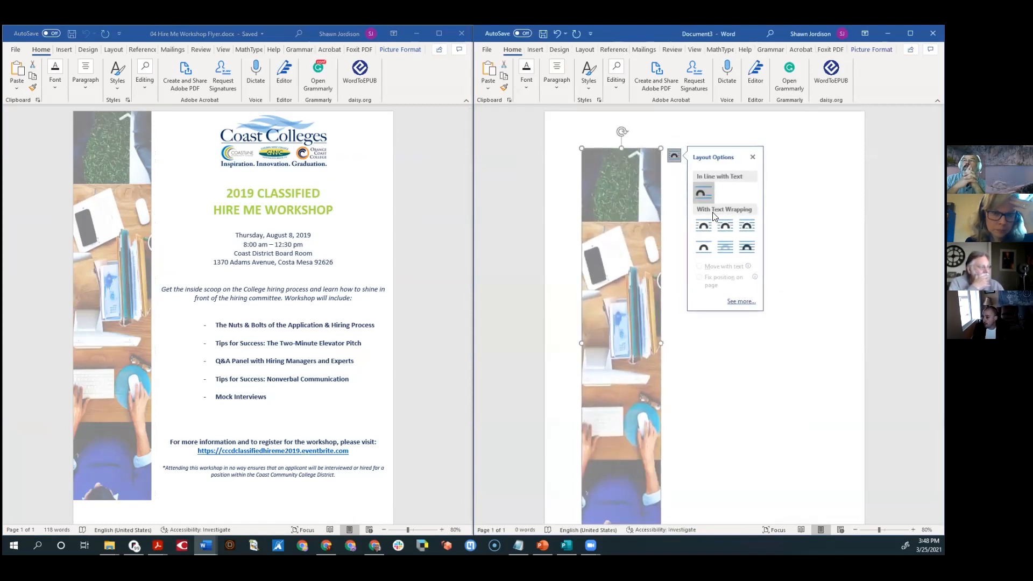
pyautogui.click(726, 247)
pyautogui.moveTo(624, 237); pyautogui.dragTo(584, 199)
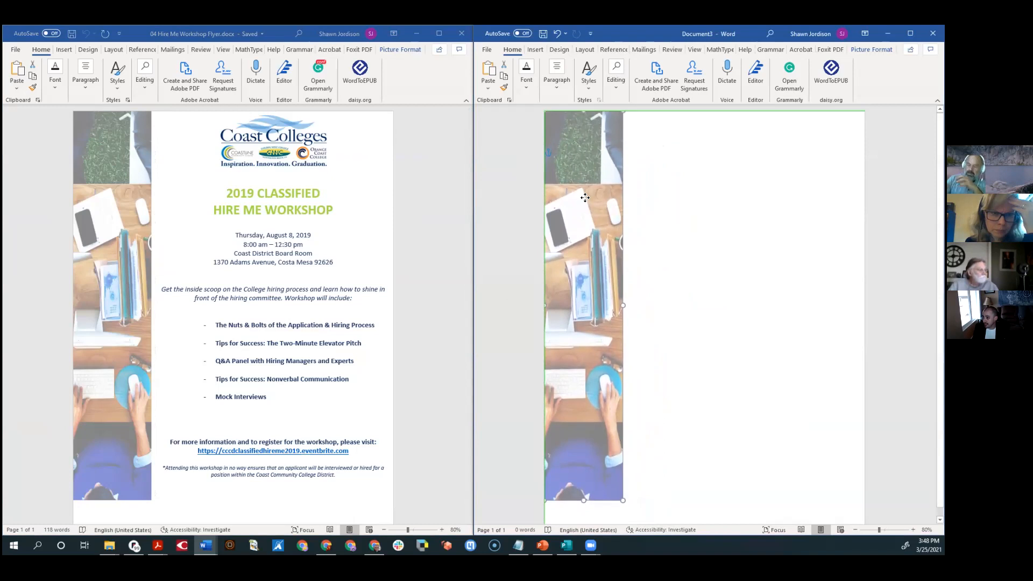
# - Mark the photo strip as decorative in its alt text settings
pyautogui.rightClick(580, 212)
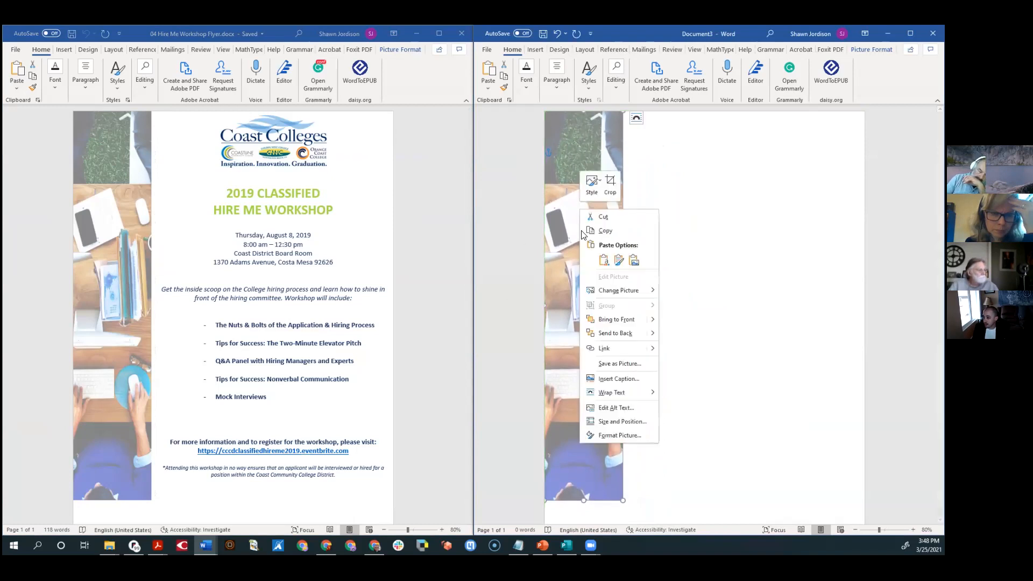
pyautogui.click(623, 413)
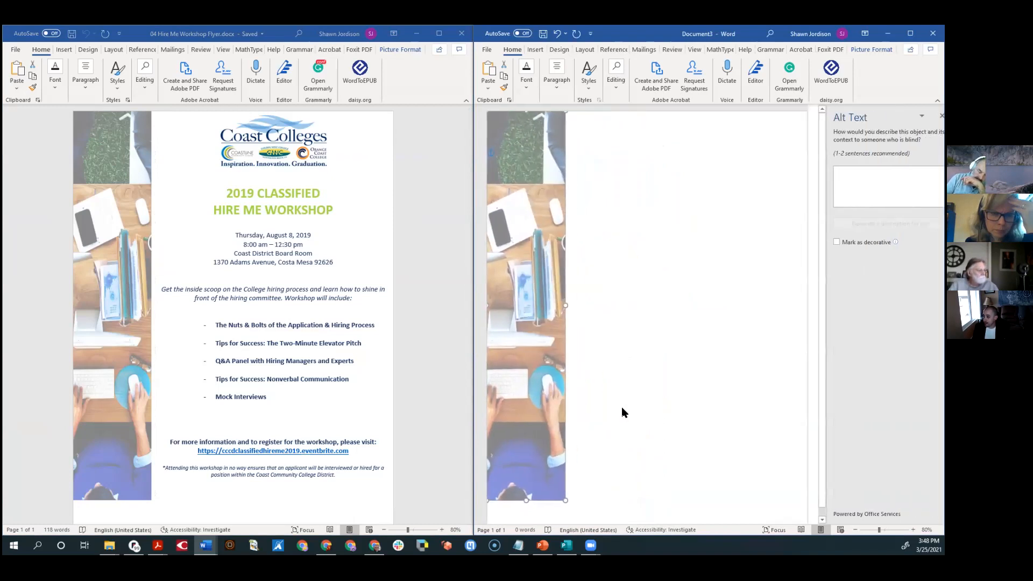
pyautogui.click(837, 242)
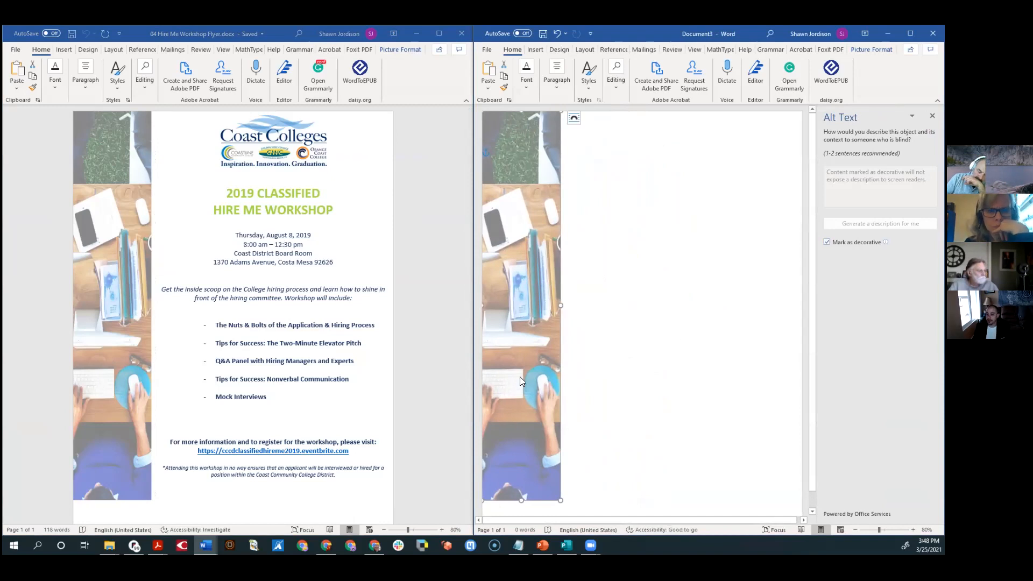
# - Copy the Coast Colleges logo from the original flyer and paste it into the new document
pyautogui.click(280, 142)
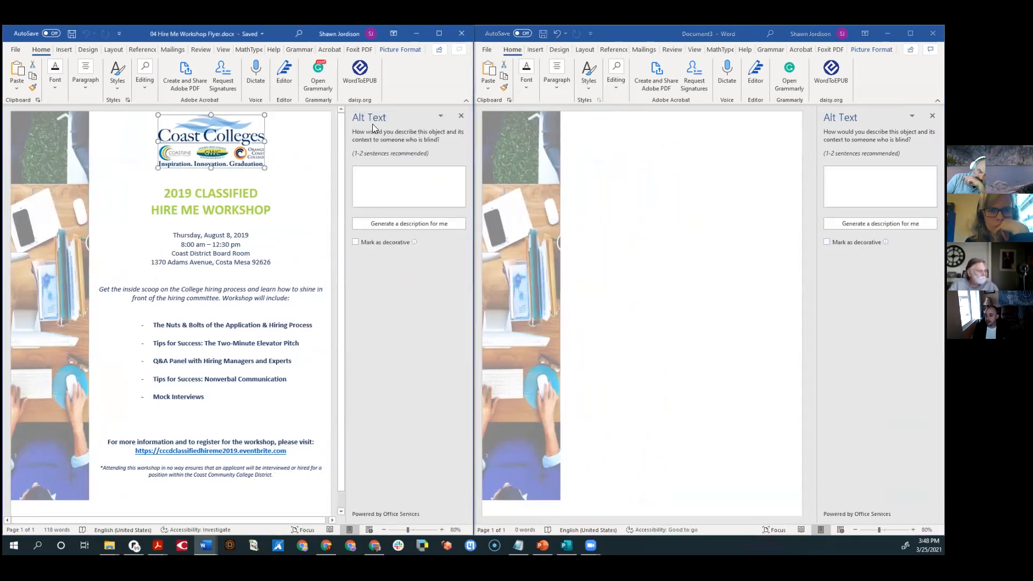
pyautogui.click(460, 115)
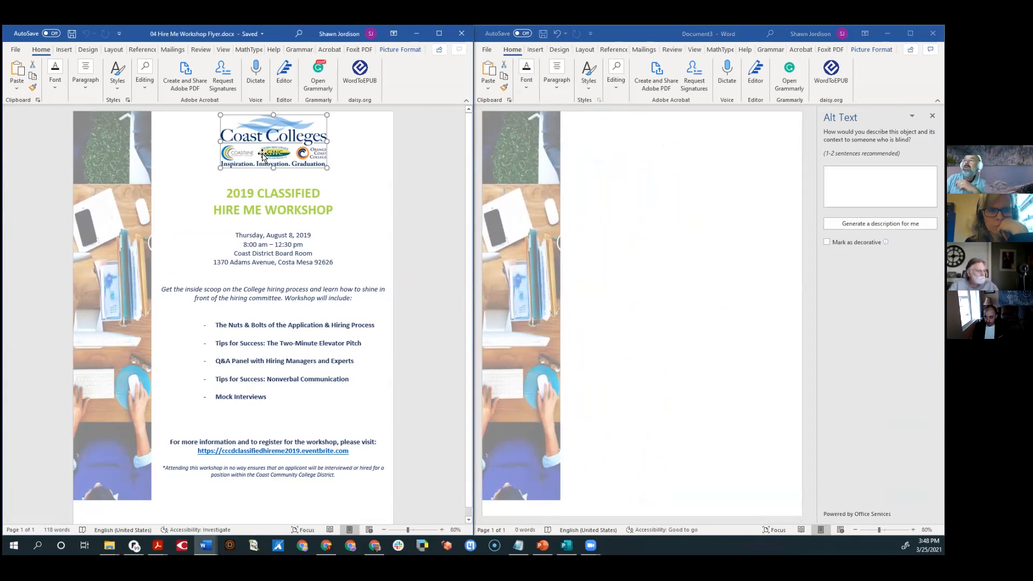
pyautogui.click(652, 169)
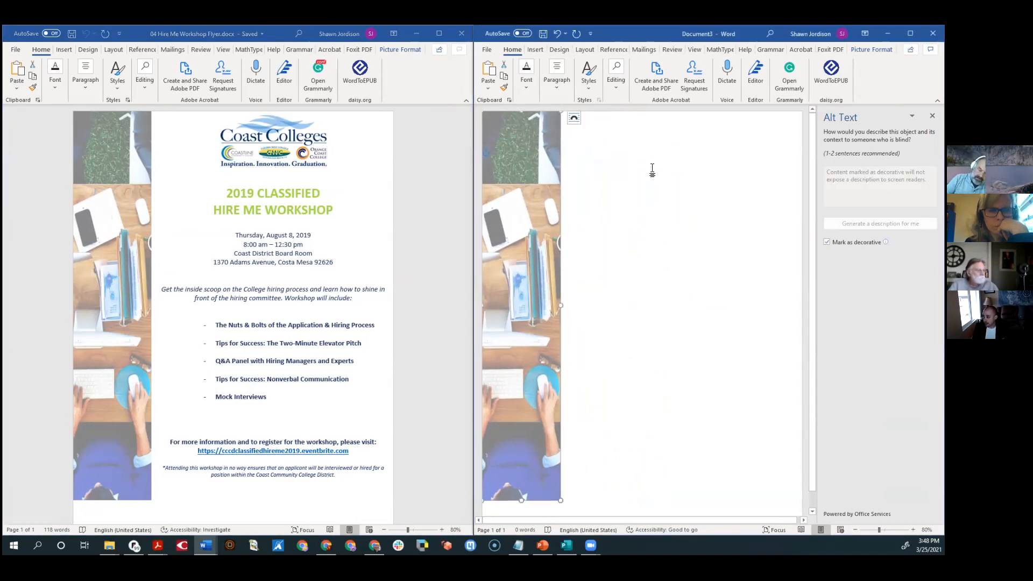
pyautogui.hotkey('ctrl', 'v')
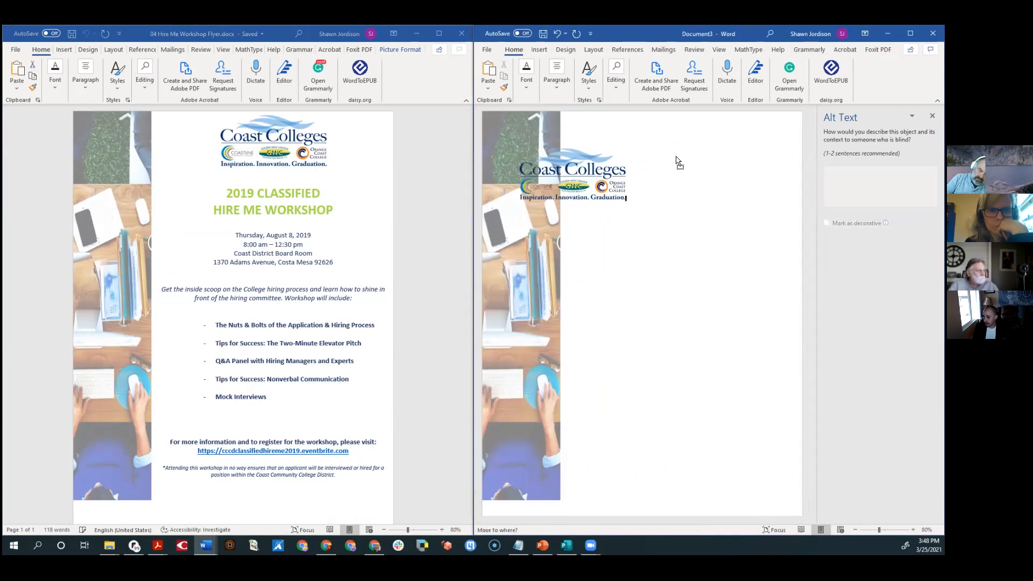
# - Set the logo to Behind Text and position it near the page's upper edge, centred beside the photo strip
pyautogui.click(639, 156)
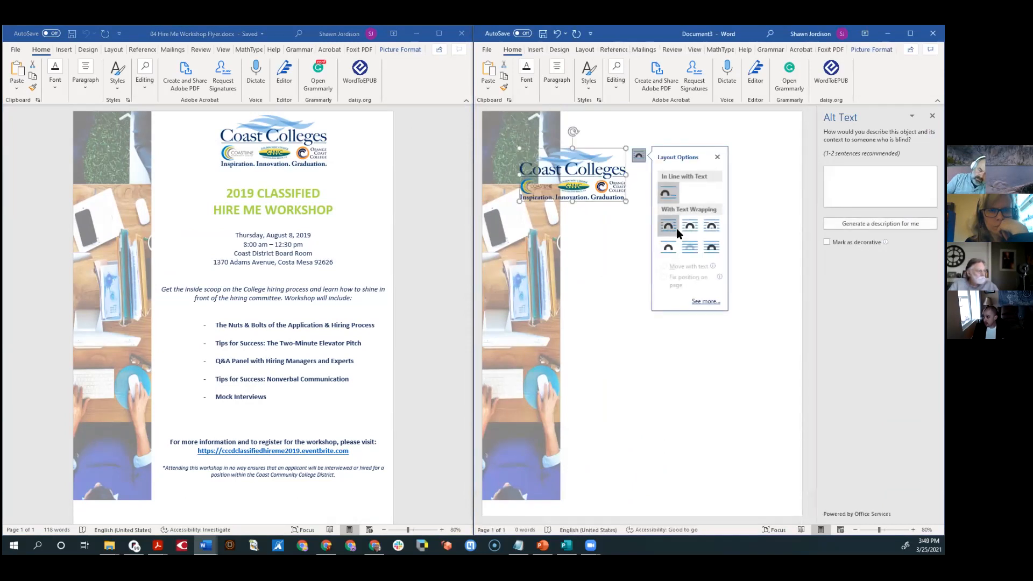
pyautogui.click(690, 247)
pyautogui.moveTo(579, 168); pyautogui.dragTo(666, 140)
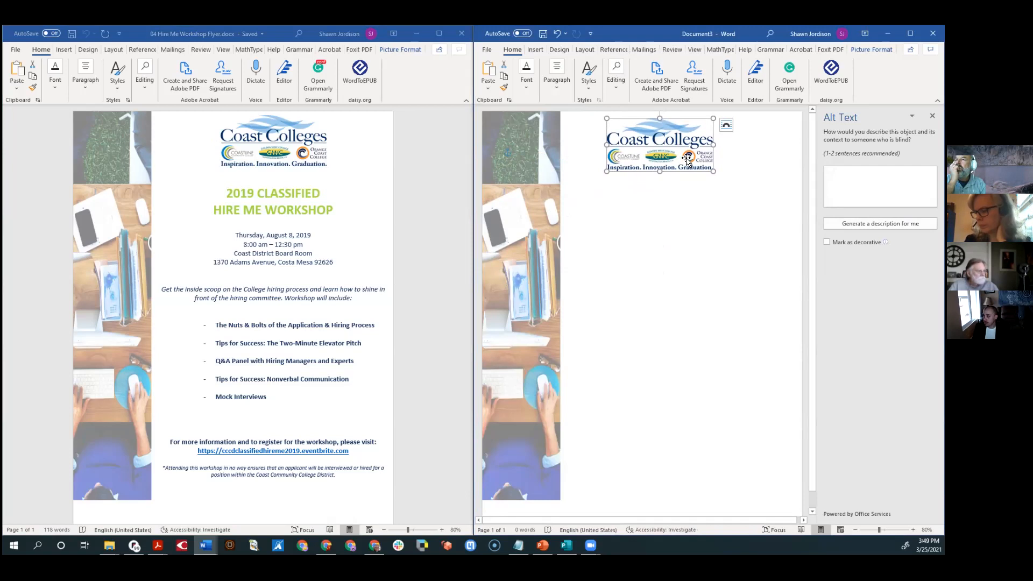
pyautogui.moveTo(679, 155); pyautogui.dragTo(681, 153)
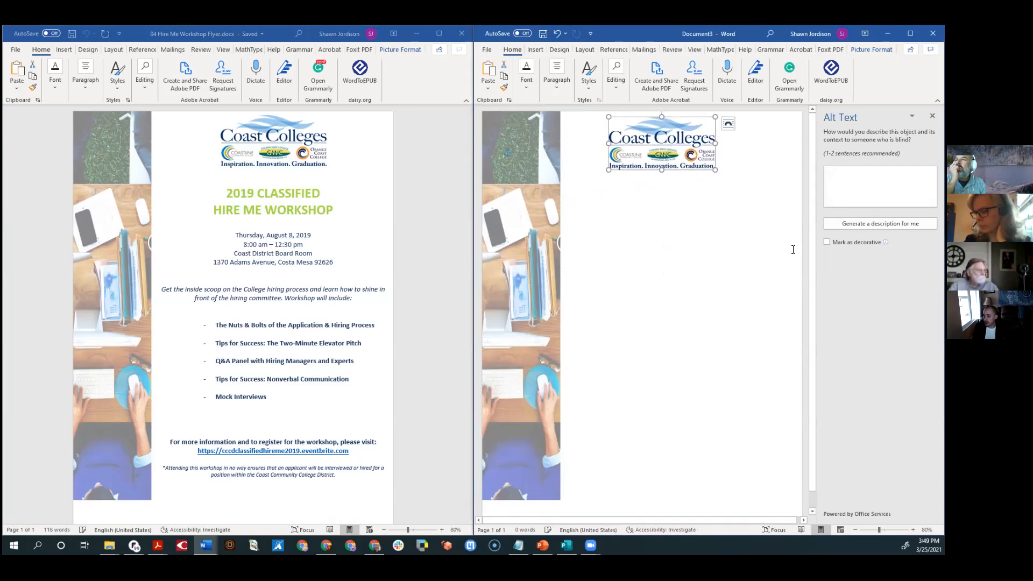
# - Give the logo the alt text "Coast Colleges Logo"
pyautogui.click(880, 186)
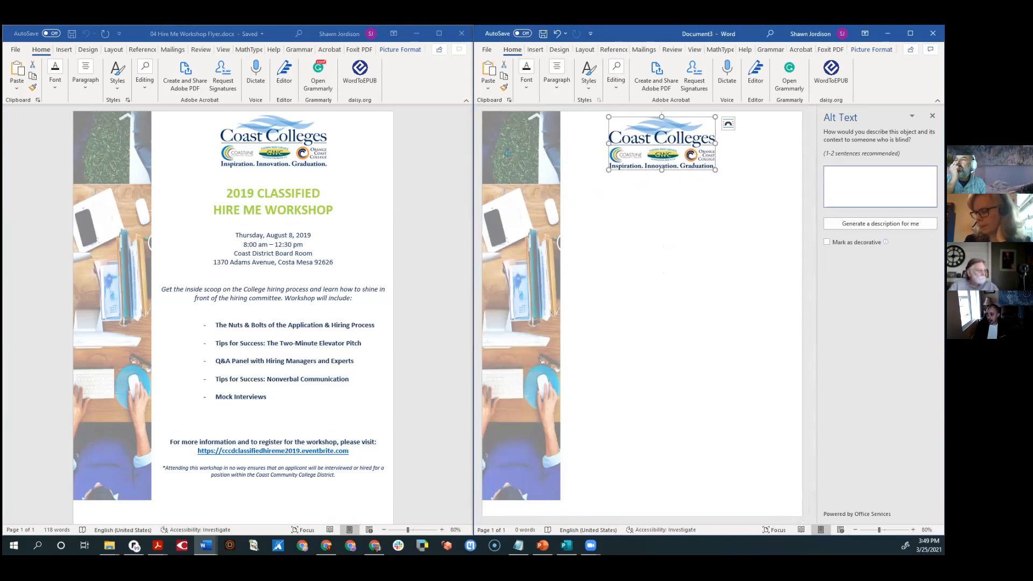
pyautogui.write('Coast Co')
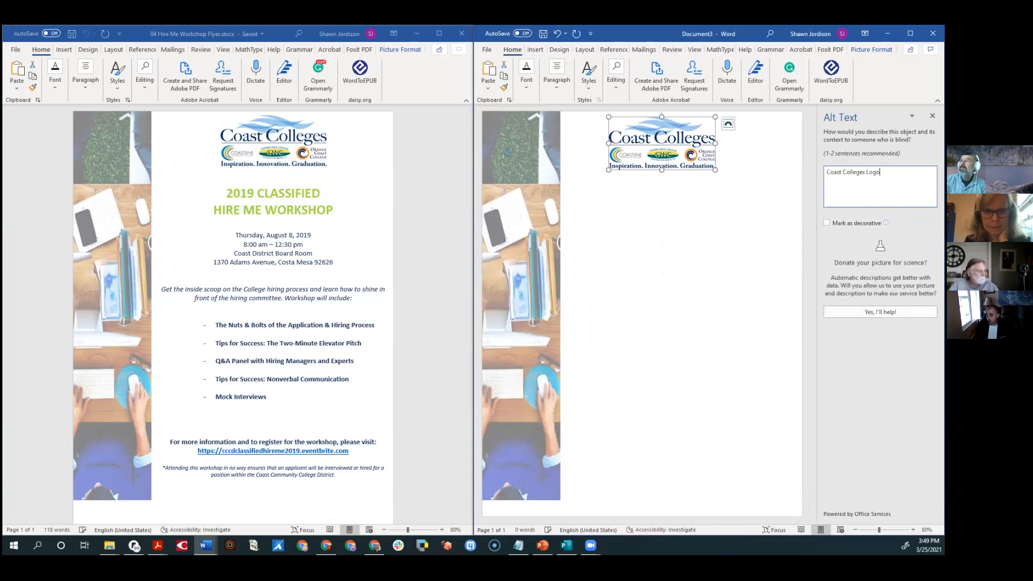
pyautogui.write('lleges Logo')
pyautogui.click(692, 224)
# - Copy all of the flyer's text, from the title to the closing disclaimer, and paste it into the maximized new document
pyautogui.click(282, 201)
pyautogui.moveTo(233, 192); pyautogui.dragTo(342, 479)
pyautogui.hotkey('ctrl', 'c')
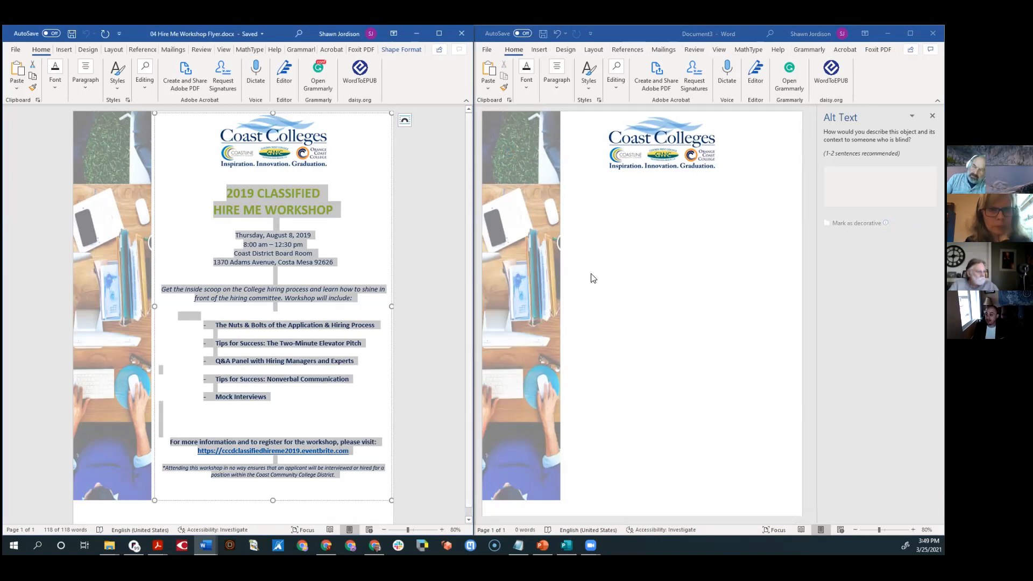
pyautogui.click(640, 251)
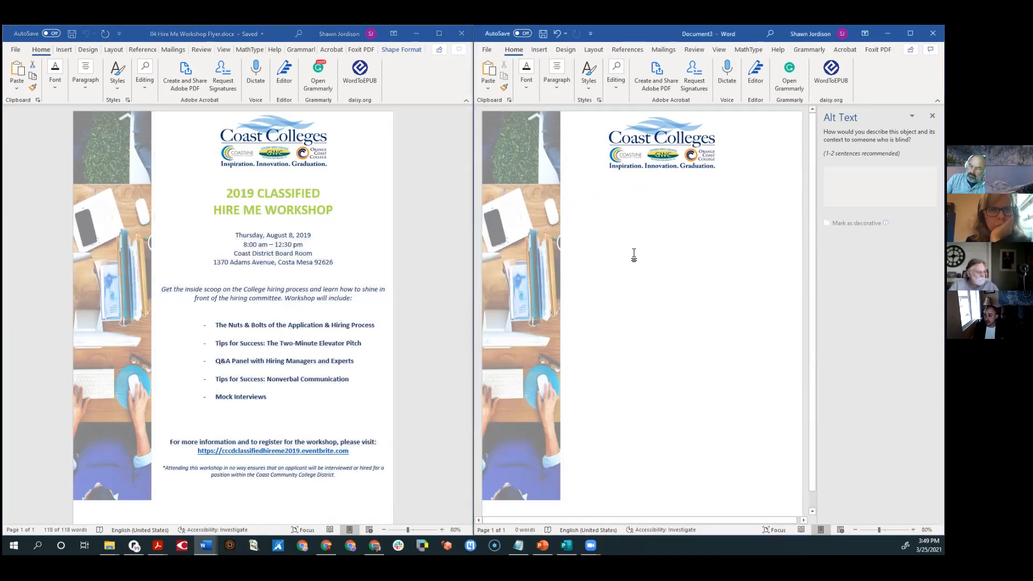
pyautogui.click(910, 33)
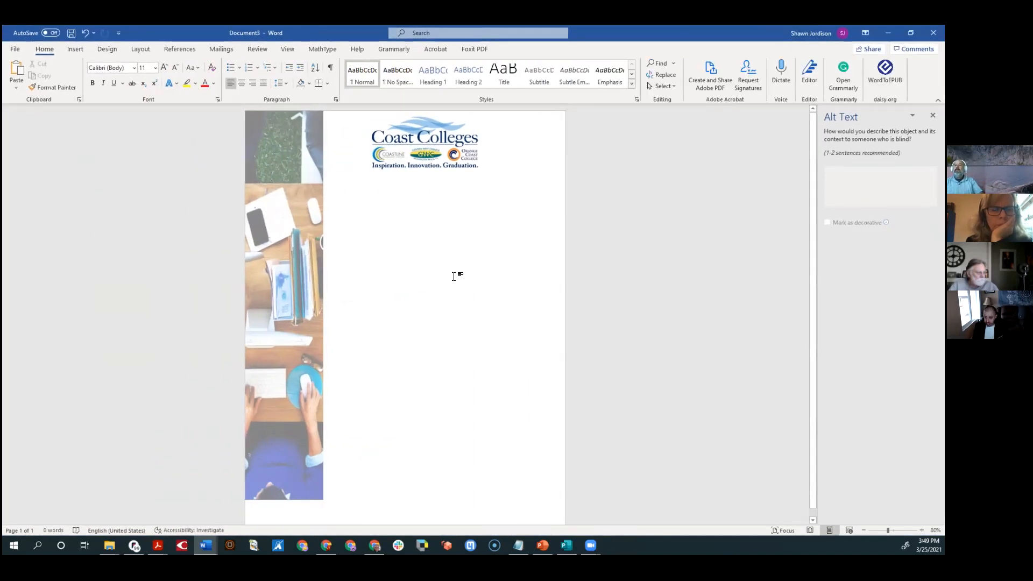
pyautogui.hotkey('ctrl', 'v')
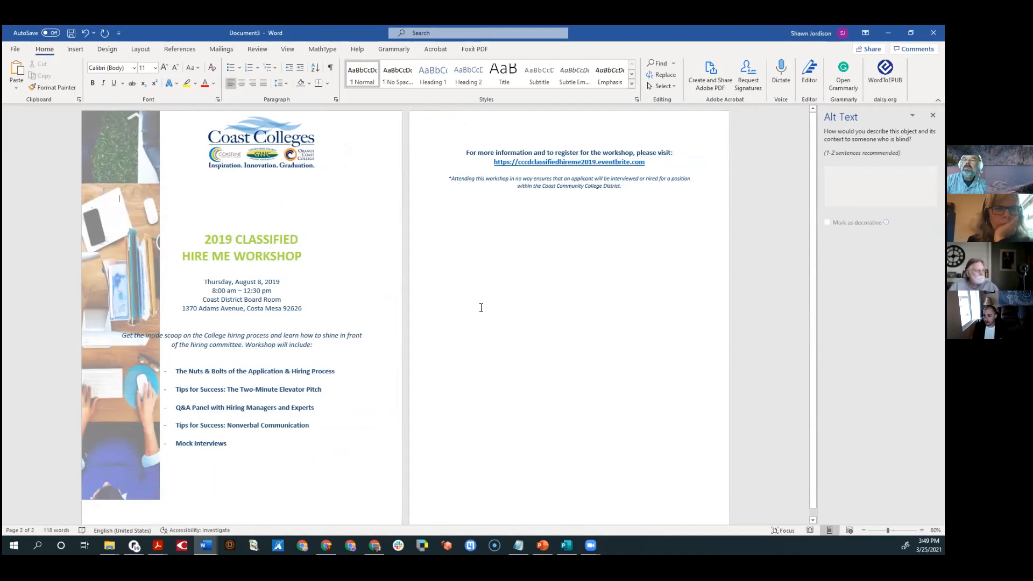
# - Remove the surplus blank lines above the title so the flyer fits on one page with the title just below the logo
pyautogui.press('Delete')
pyautogui.press('Delete')
pyautogui.press('Delete')
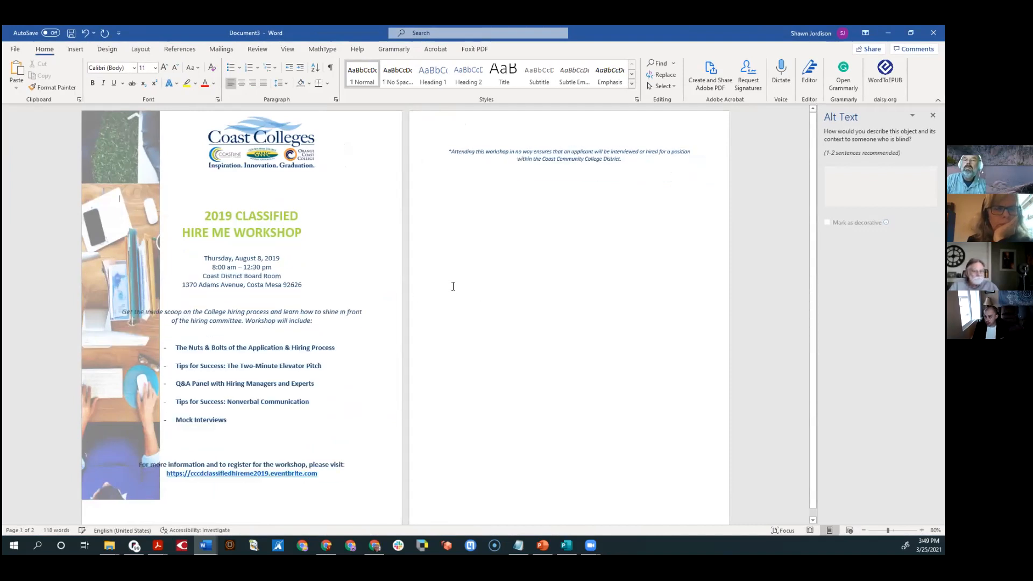
pyautogui.press('Right')
pyautogui.press('Delete')
pyautogui.press('BackSpace')
pyautogui.press('BackSpace')
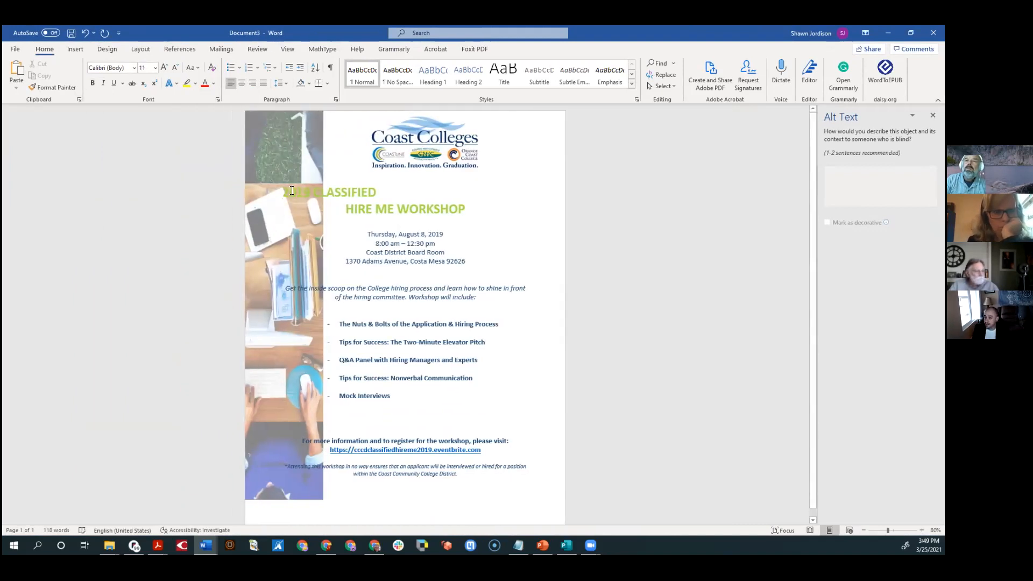
# - Indent the "2019 CLASSIFIED" line with three tabs to clear the photo strip
pyautogui.press('Tab')
pyautogui.press('Tab')
pyautogui.press('Tab')
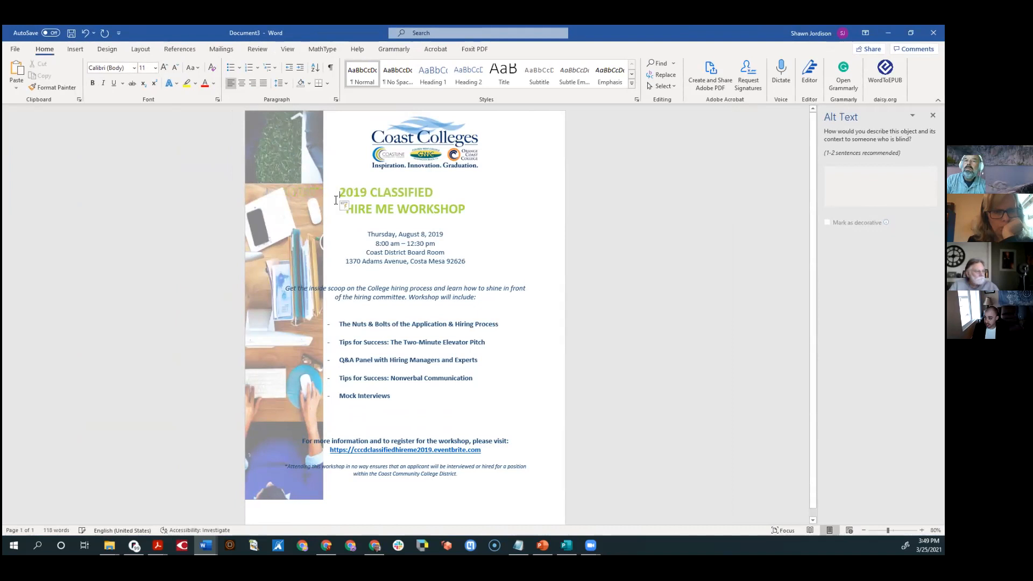
# - Change the two-line title's font color to Automatic black and its font size to 28
pyautogui.moveTo(342, 192); pyautogui.dragTo(466, 210)
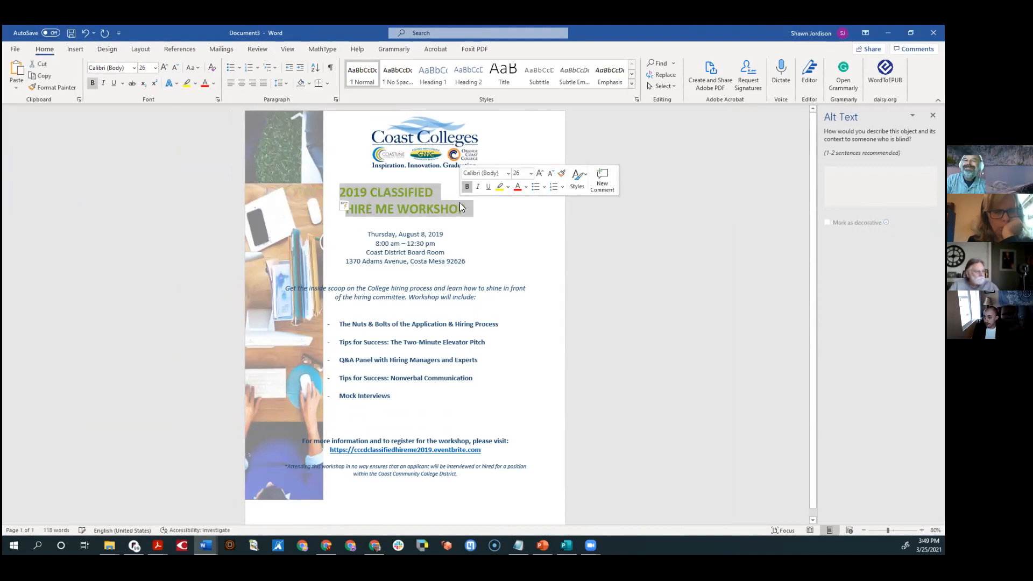
pyautogui.click(214, 83)
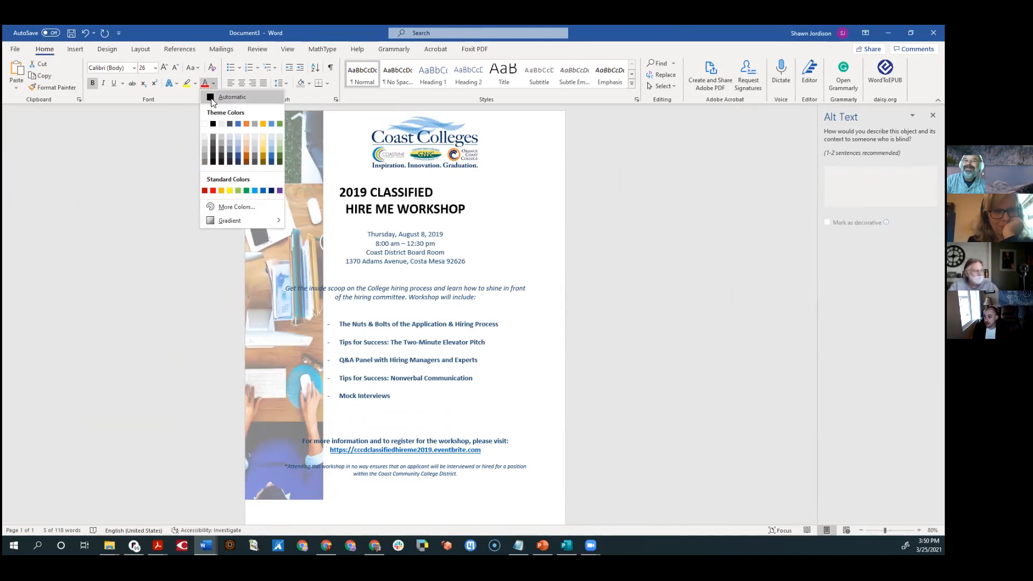
pyautogui.click(211, 102)
pyautogui.click(154, 67)
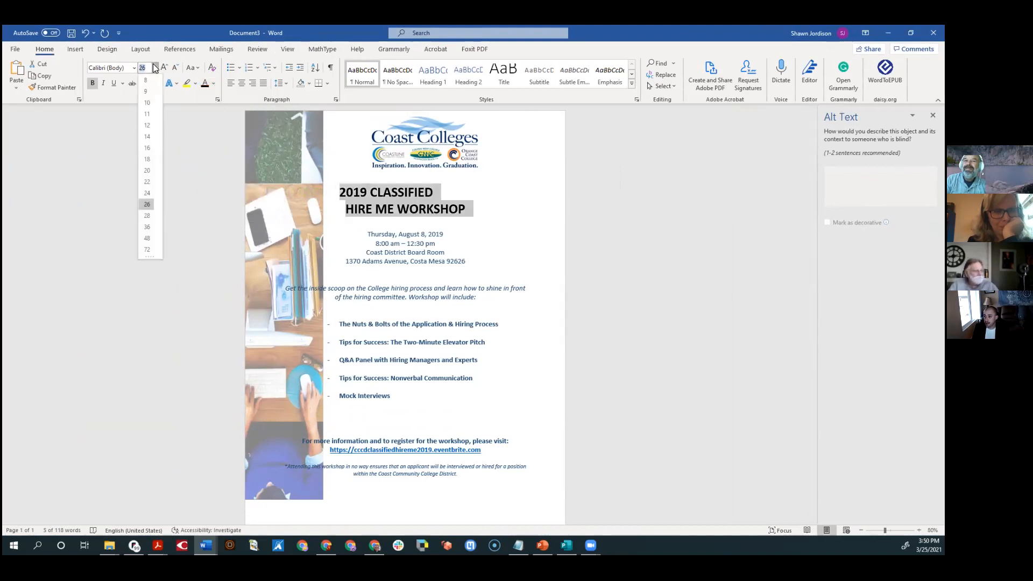
pyautogui.click(148, 215)
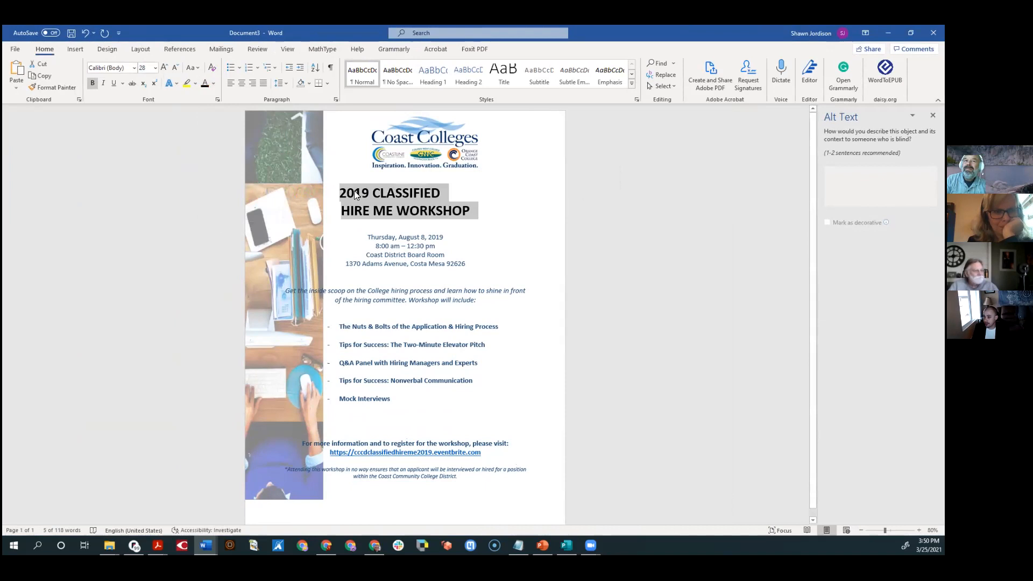
# - Try to center both lines of the title
pyautogui.click(354, 191)
pyautogui.tripleClick(408, 202)
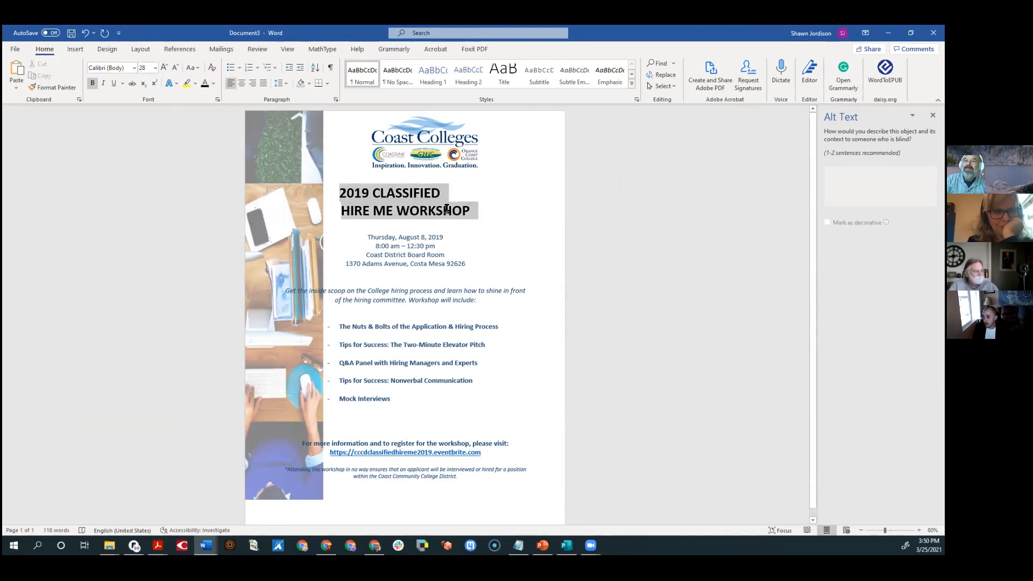
pyautogui.click(241, 84)
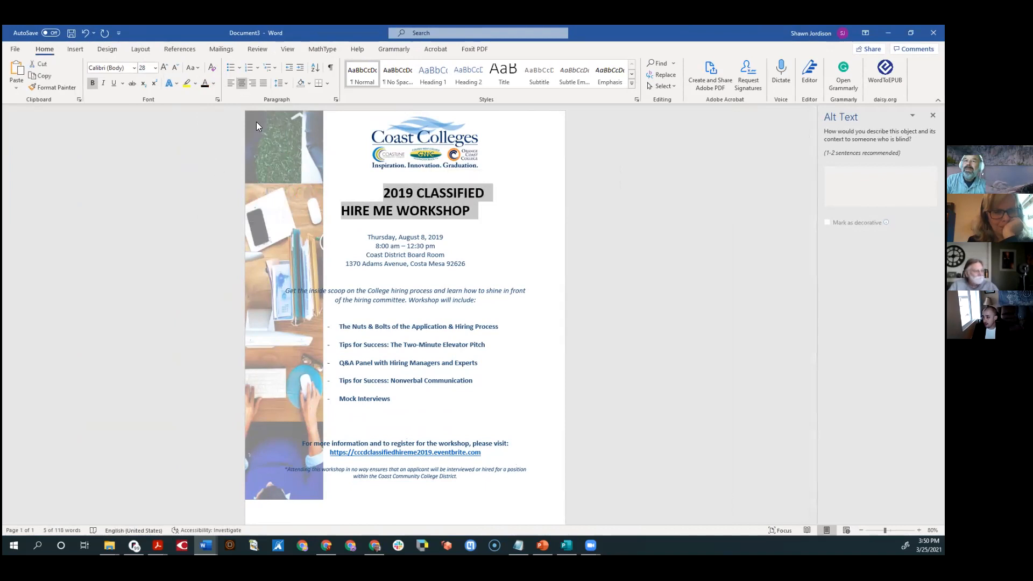
# - Left-align both title lines at the margin, remove the extra spacing before the first line, and select the whole title
pyautogui.click(391, 194)
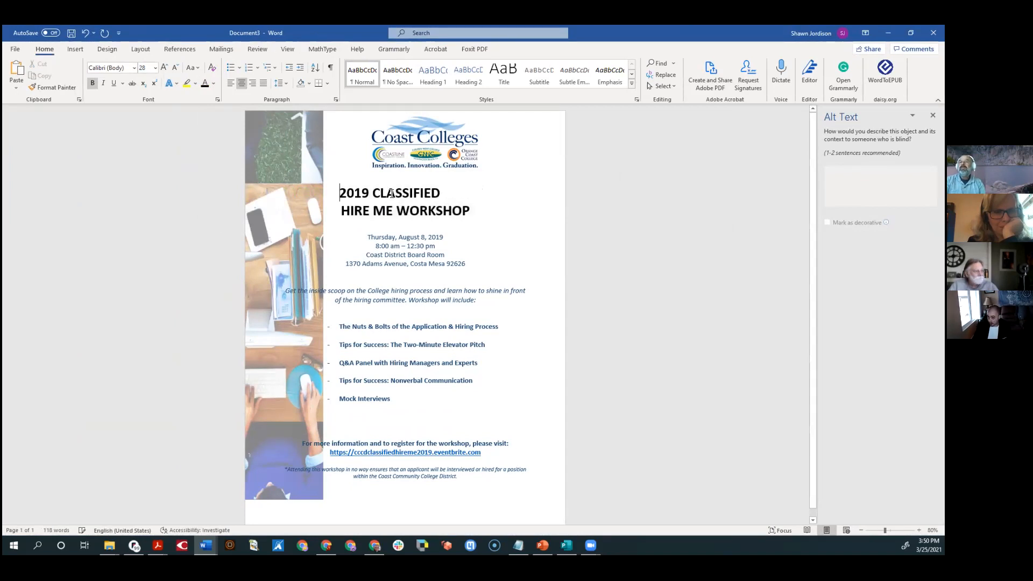
pyautogui.hotkey('ctrl', 'l')
pyautogui.press('BackSpace')
pyautogui.press('Down')
pyautogui.hotkey('ctrl', 'l')
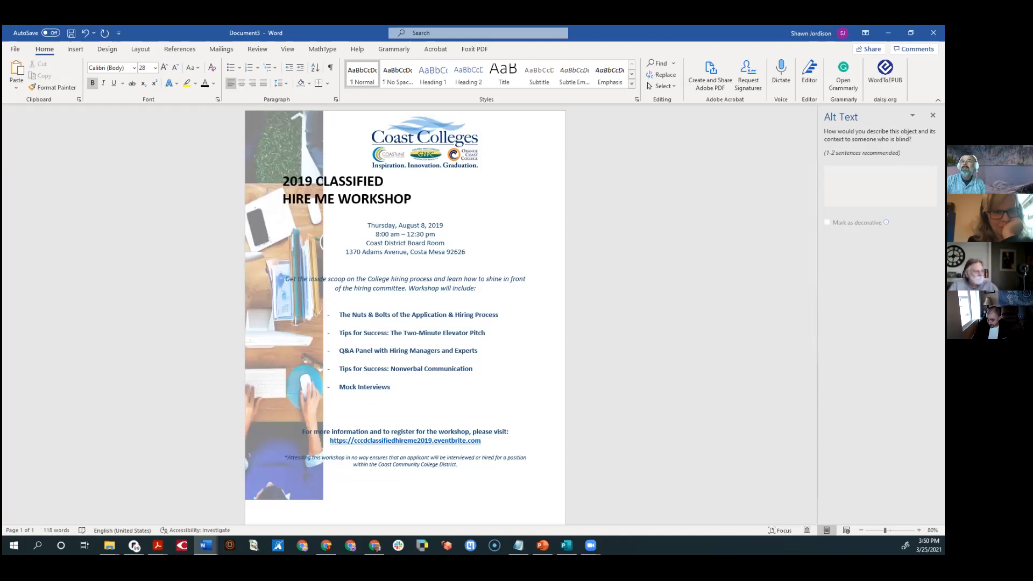
pyautogui.moveTo(284, 178); pyautogui.dragTo(420, 204)
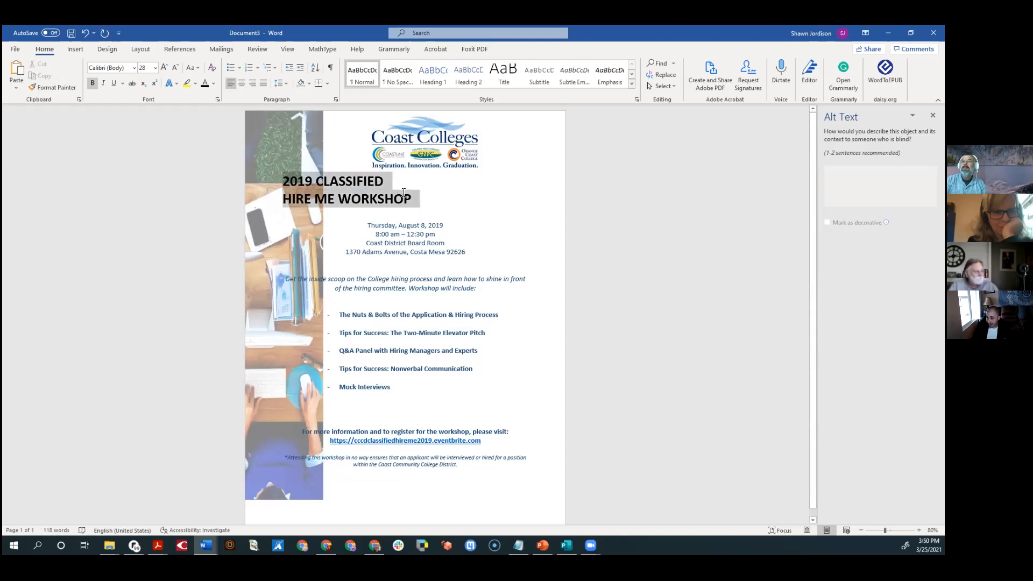
# - Right-align the two-line title and add a blank line between it and the Coast Colleges logo
pyautogui.click(256, 84)
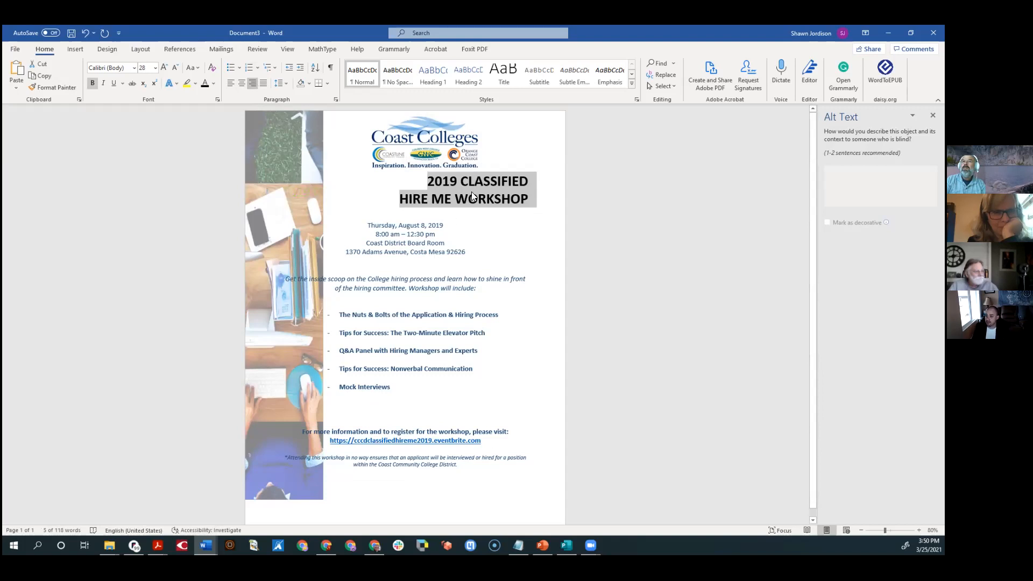
pyautogui.click(469, 151)
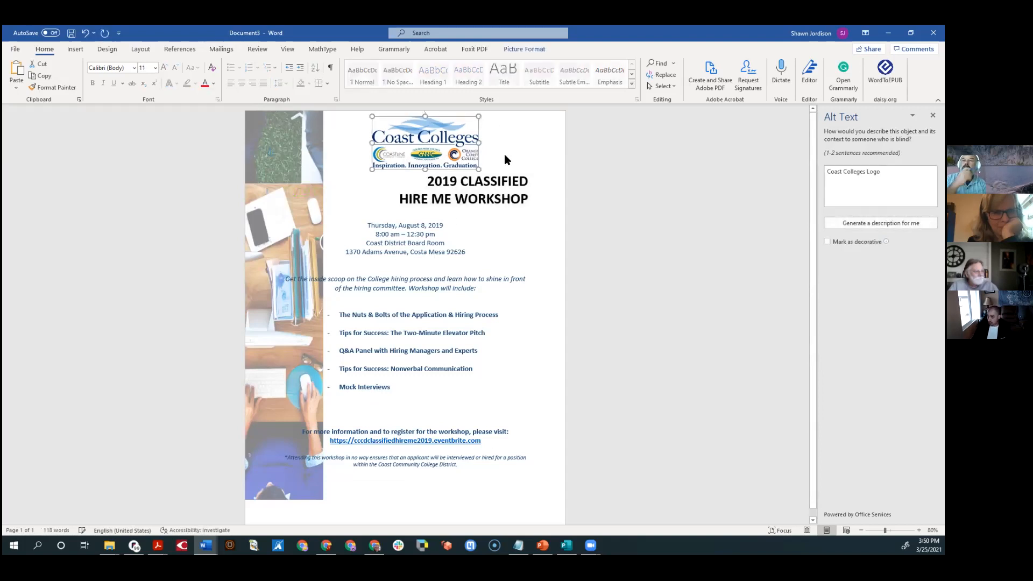
pyautogui.click(498, 165)
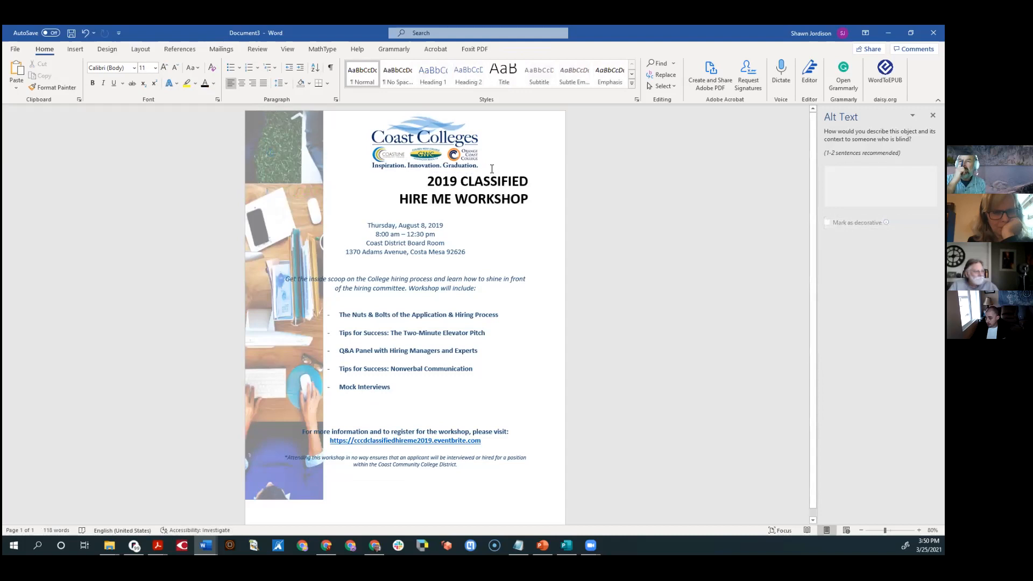
pyautogui.click(425, 180)
pyautogui.press('Return')
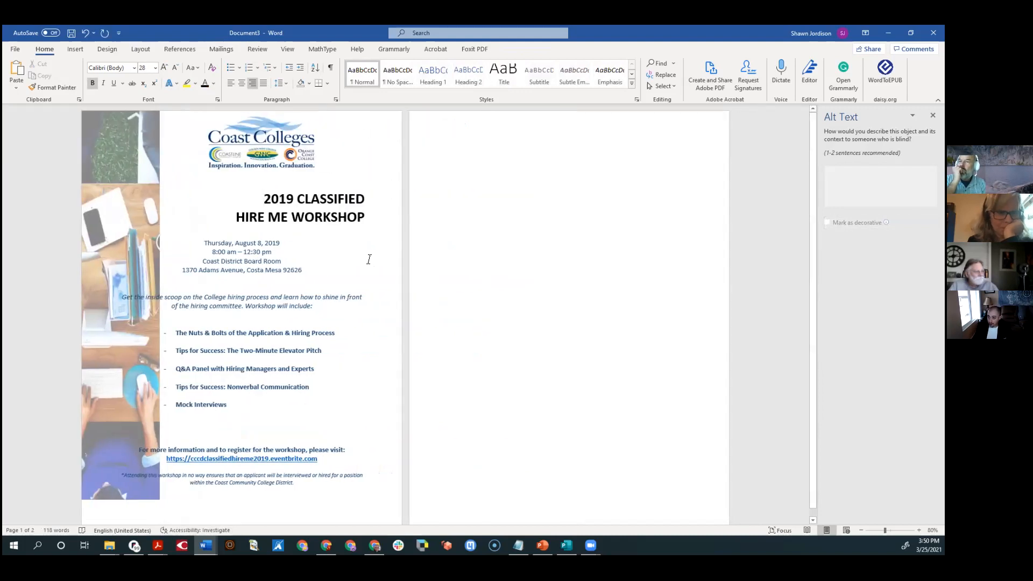
# - Right-align all the flyer text below the title, from the date line to the closing disclaimer
pyautogui.moveTo(211, 240); pyautogui.dragTo(347, 506)
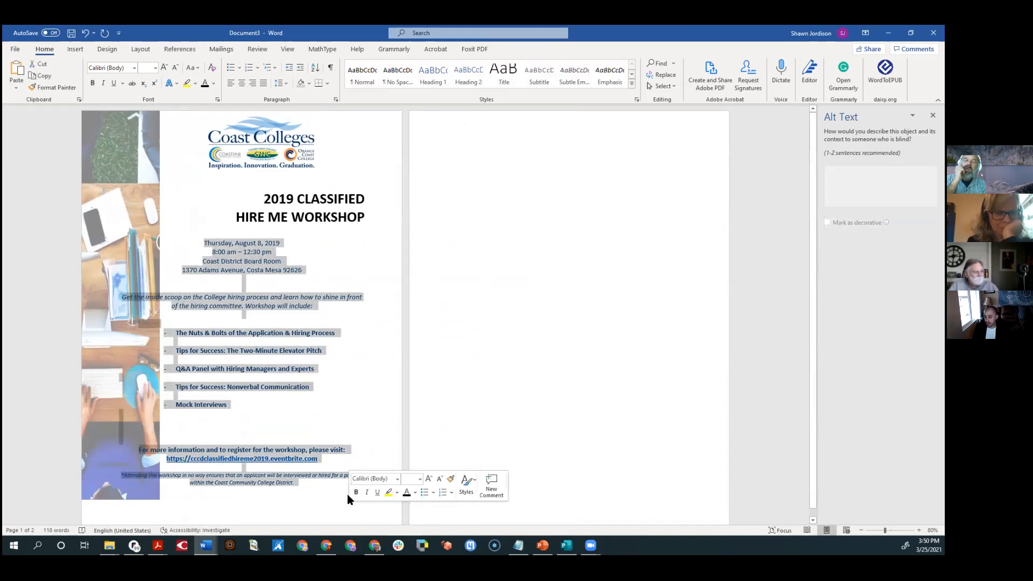
pyautogui.click(253, 83)
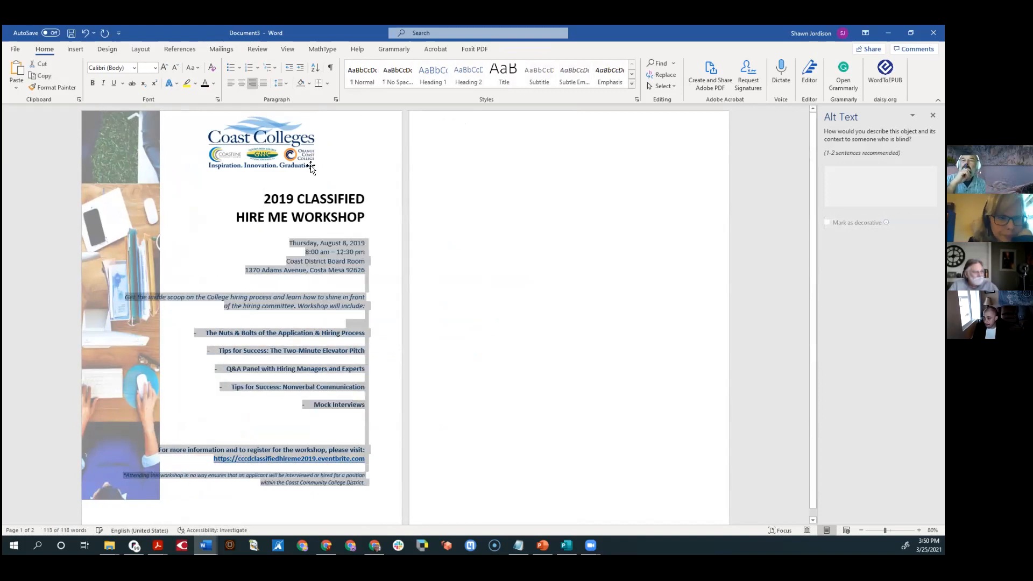
pyautogui.click(225, 264)
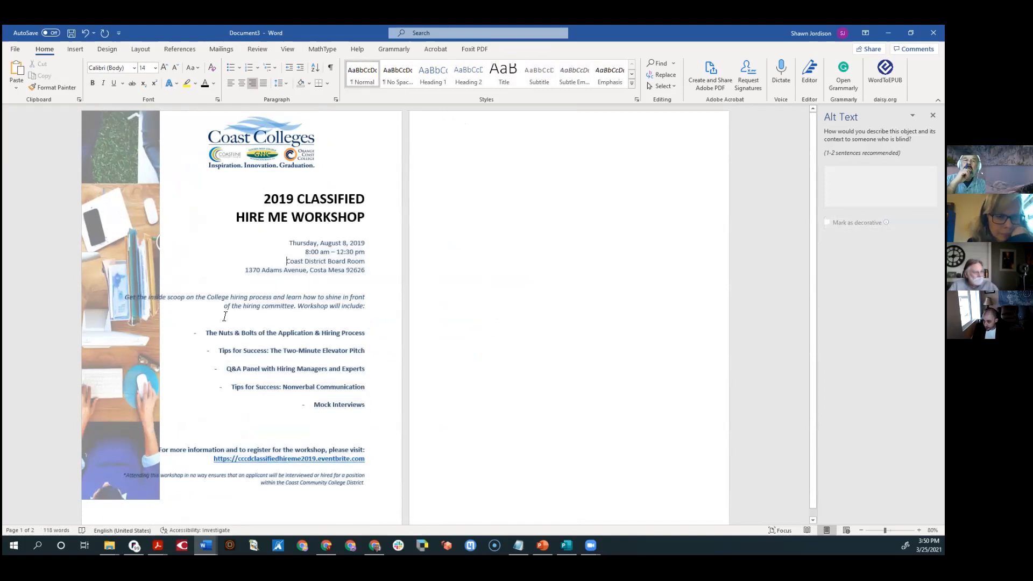
# - Apply bulleted-list formatting to the five workshop topics, from "The Nuts & Bolts" to "Mock Interviews"
pyautogui.moveTo(203, 332); pyautogui.dragTo(367, 399)
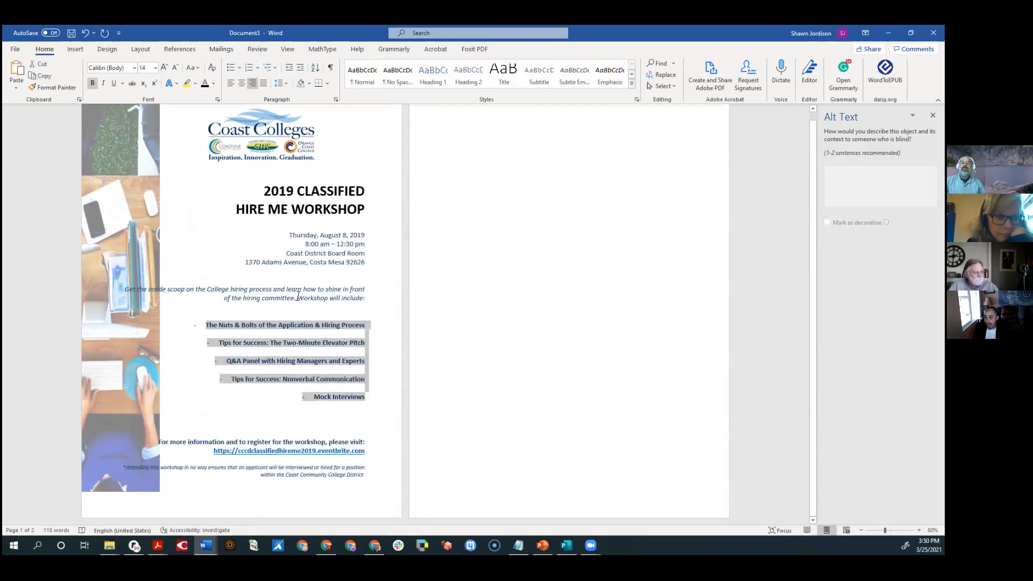
pyautogui.click(229, 67)
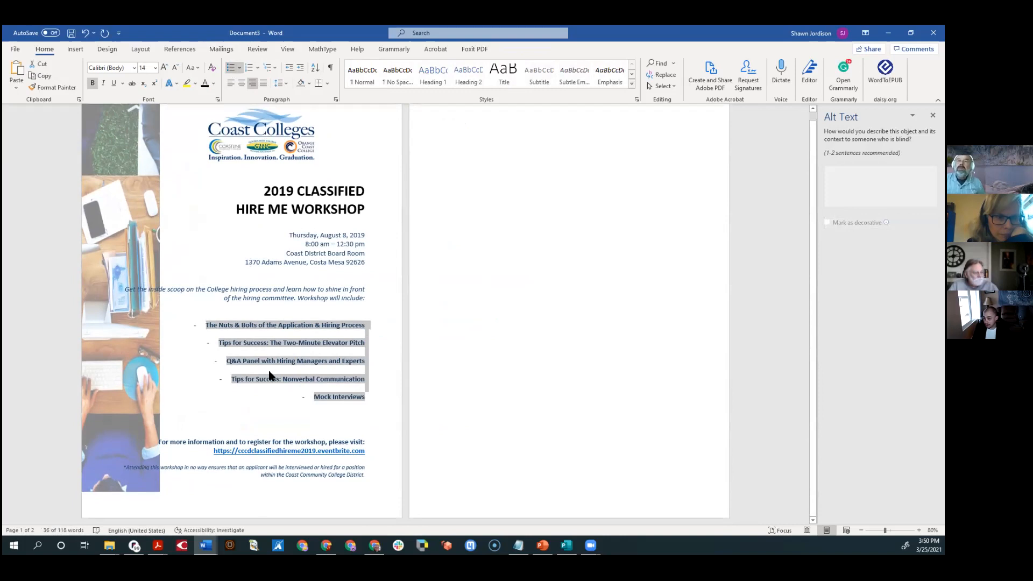
pyautogui.click(237, 423)
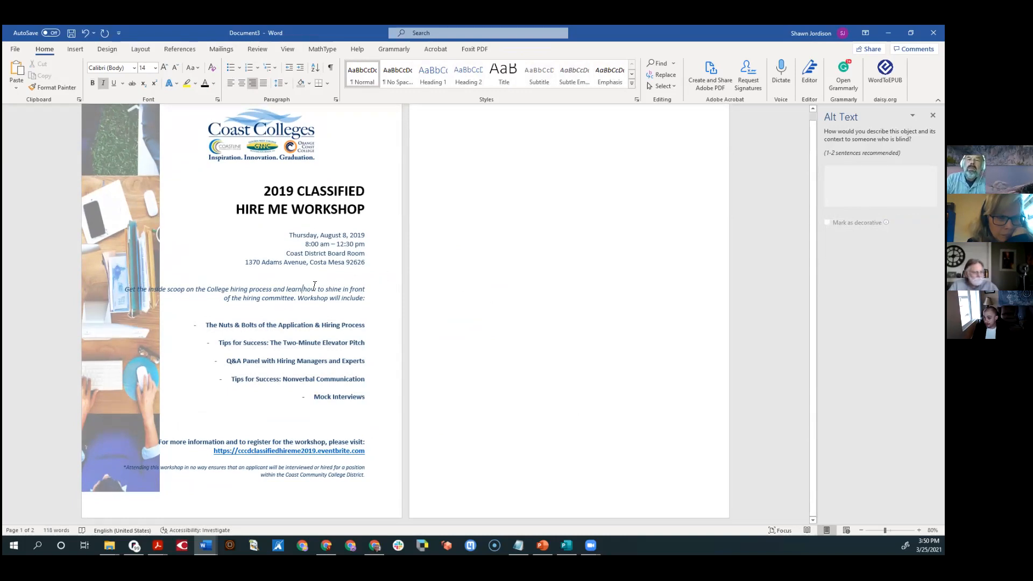
# - Break the lines before "how to shine", "will be interviewed" and "please visit:" so the text clears the photo strip
pyautogui.press('Return')
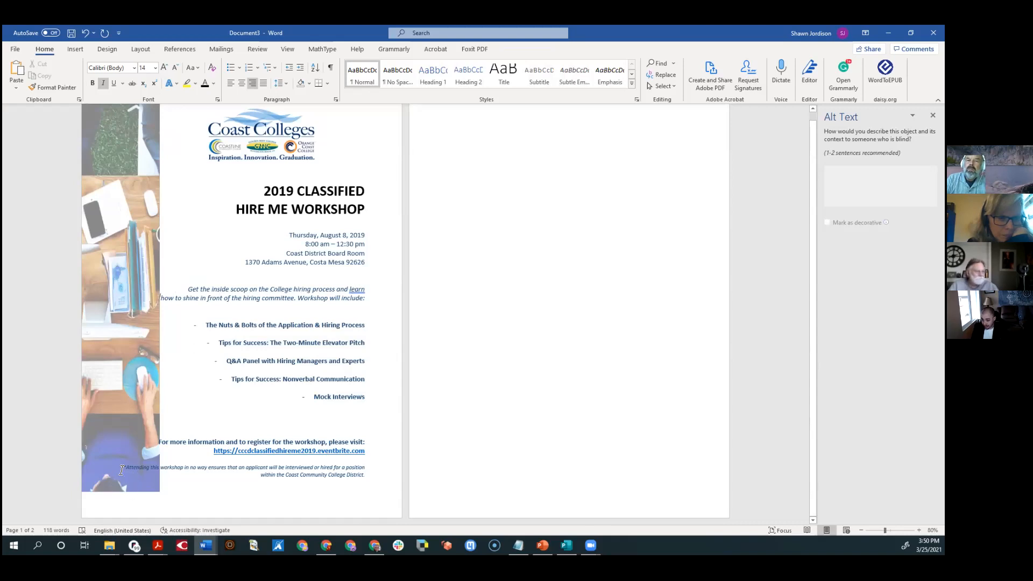
pyautogui.click(270, 467)
pyautogui.press('Return')
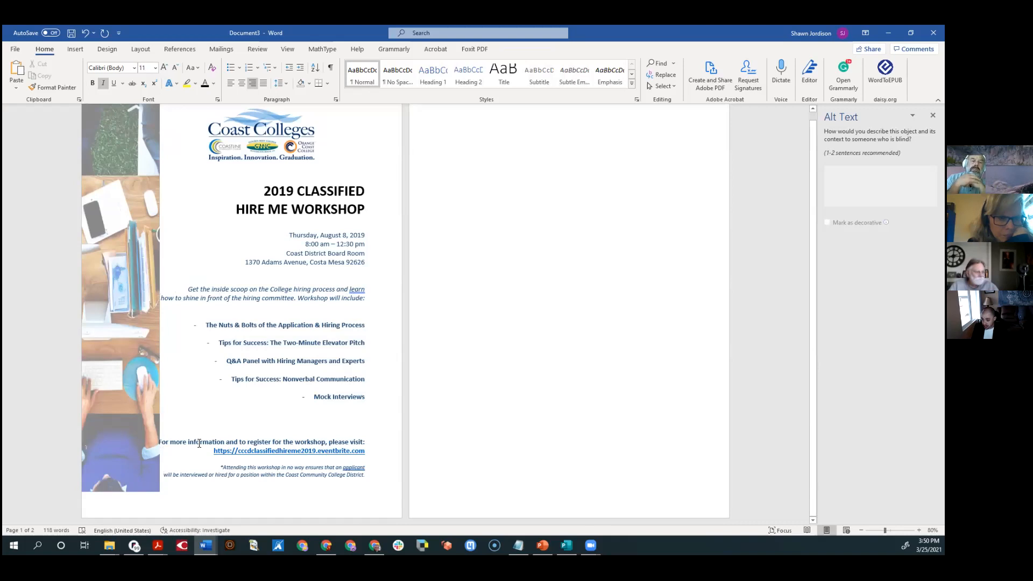
pyautogui.click(328, 441)
pyautogui.press('Return')
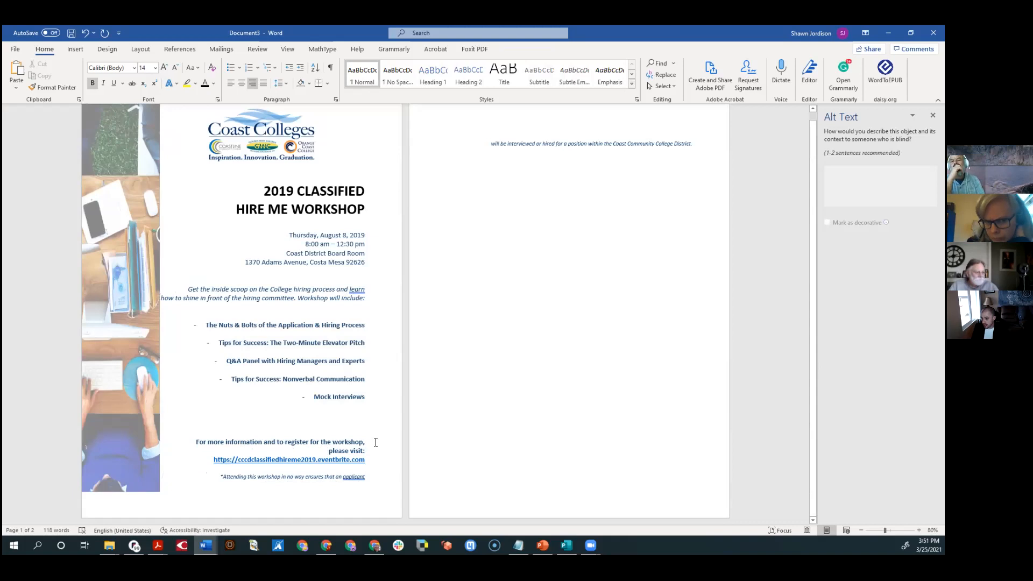
# - Delete a blank line above the registration text and remove the empty second page
pyautogui.click(297, 419)
pyautogui.press('Delete')
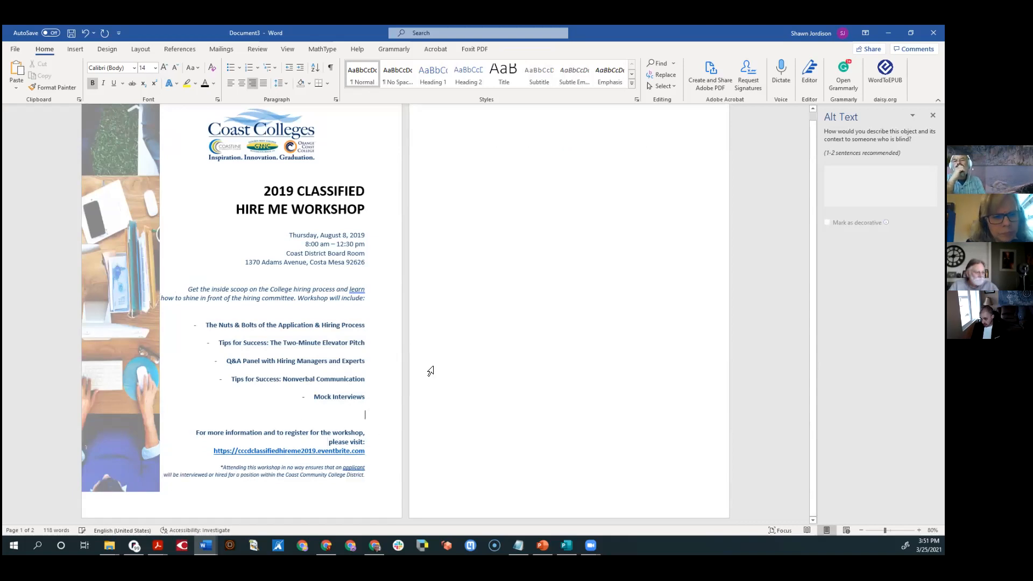
pyautogui.scroll(1, 398, 403)
pyautogui.click(524, 226)
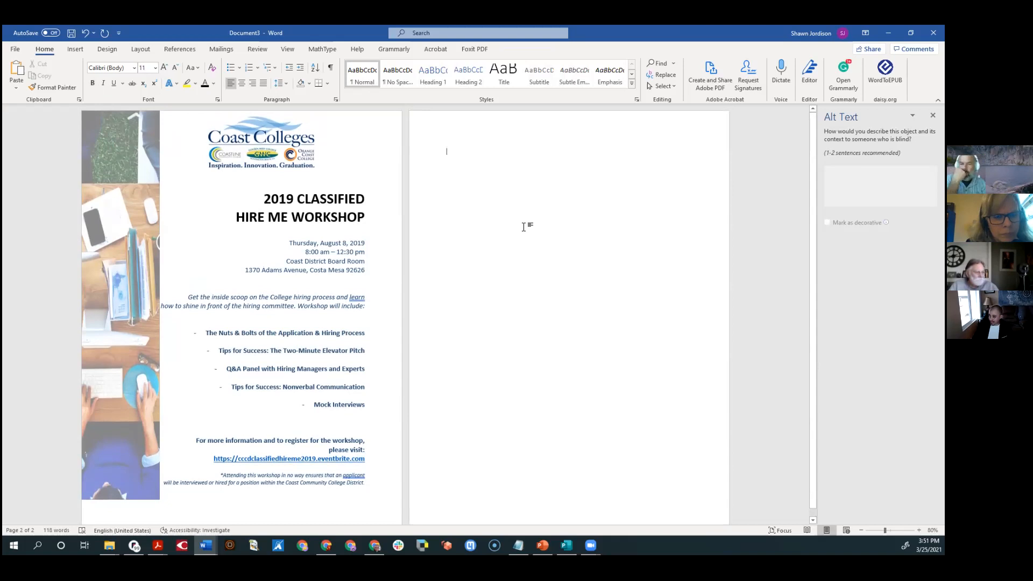
pyautogui.press('BackSpace')
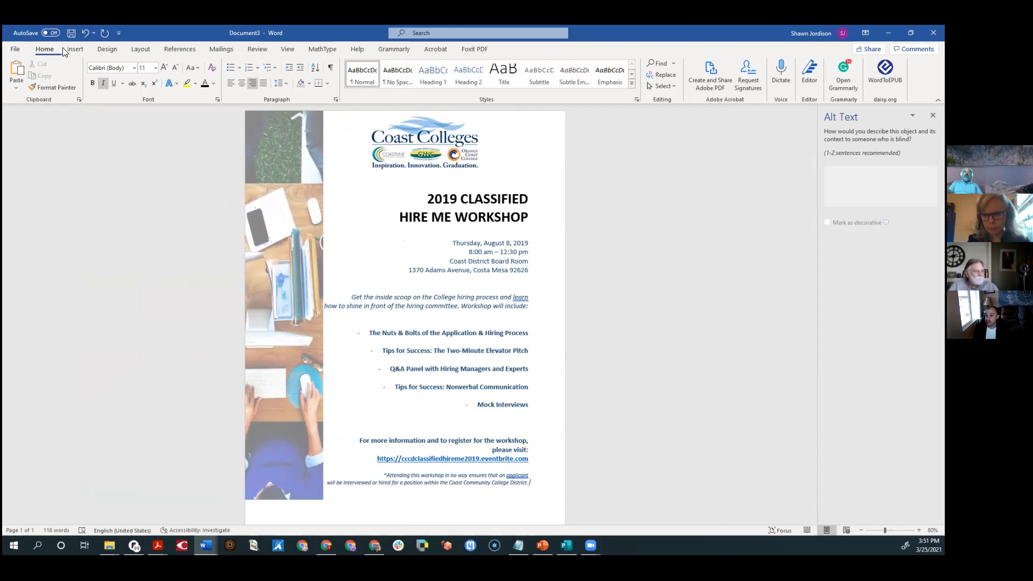
# - Try narrow page margins for the flyer, and undo the change
pyautogui.click(141, 49)
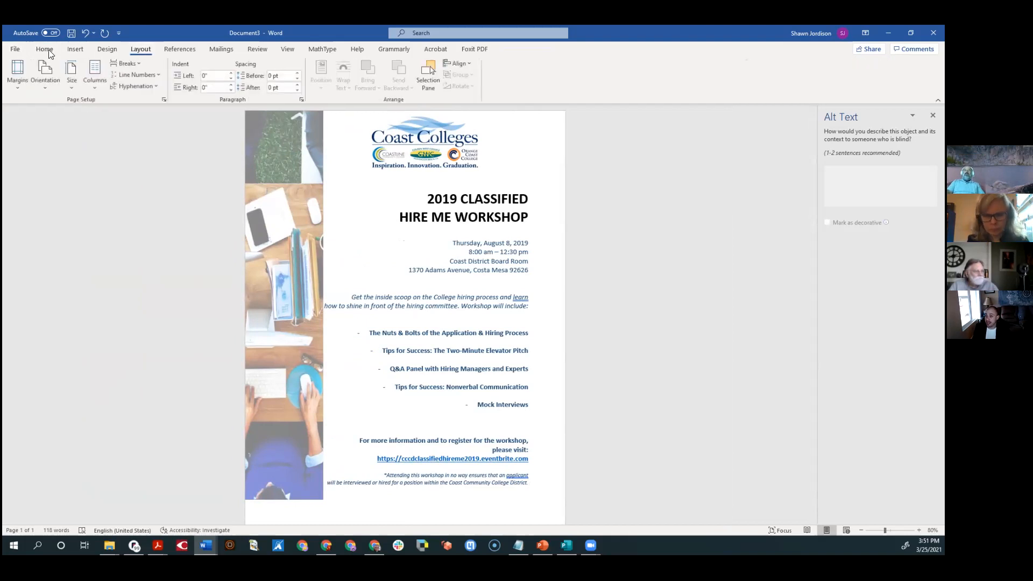
pyautogui.click(17, 73)
pyautogui.click(40, 141)
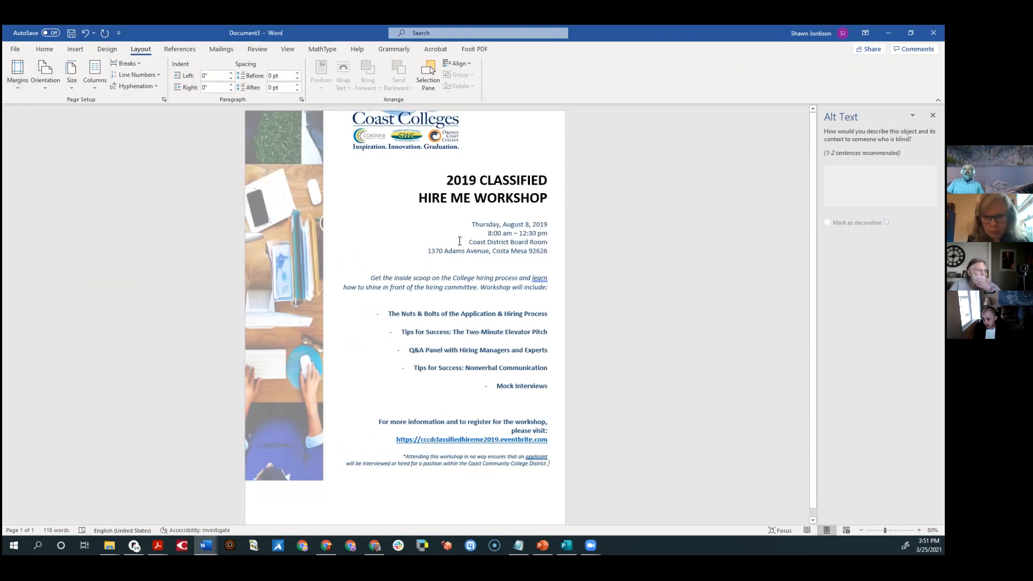
pyautogui.hotkey('ctrl', 'z')
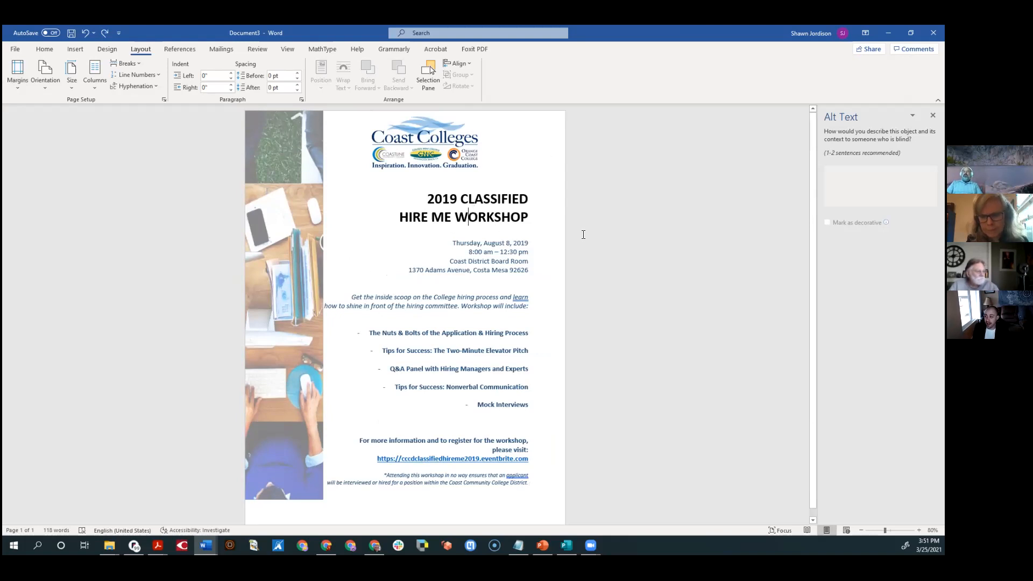
# - Update the Heading 1 style to match the formatting of the selected two-line title
pyautogui.moveTo(541, 219); pyautogui.dragTo(423, 198)
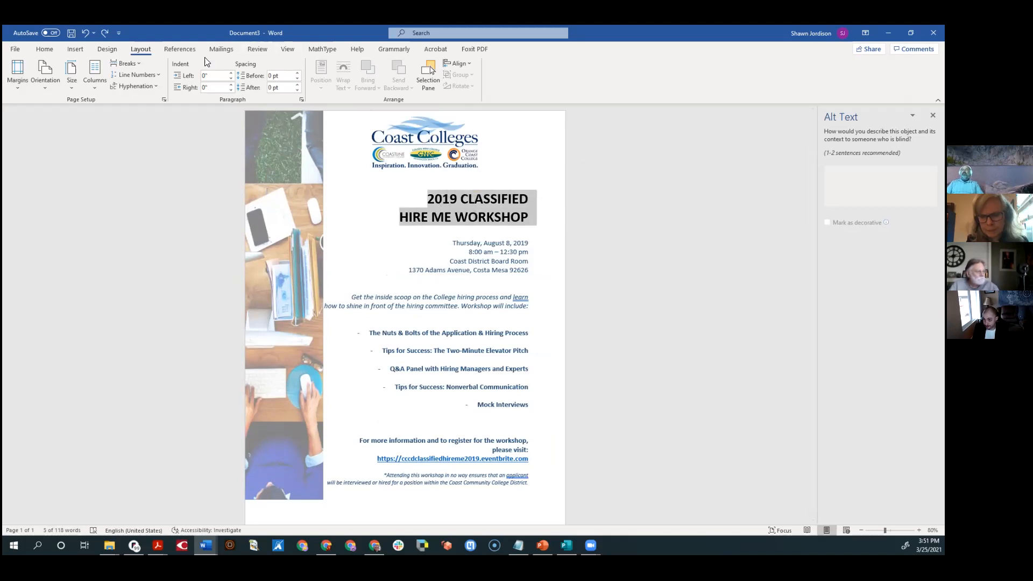
pyautogui.click(44, 49)
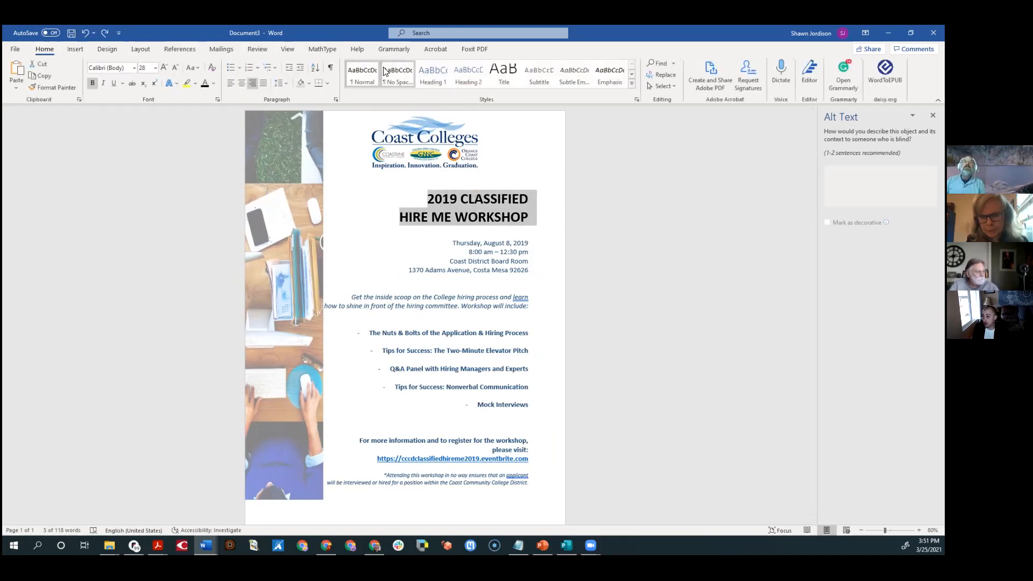
pyautogui.rightClick(423, 71)
pyautogui.click(436, 77)
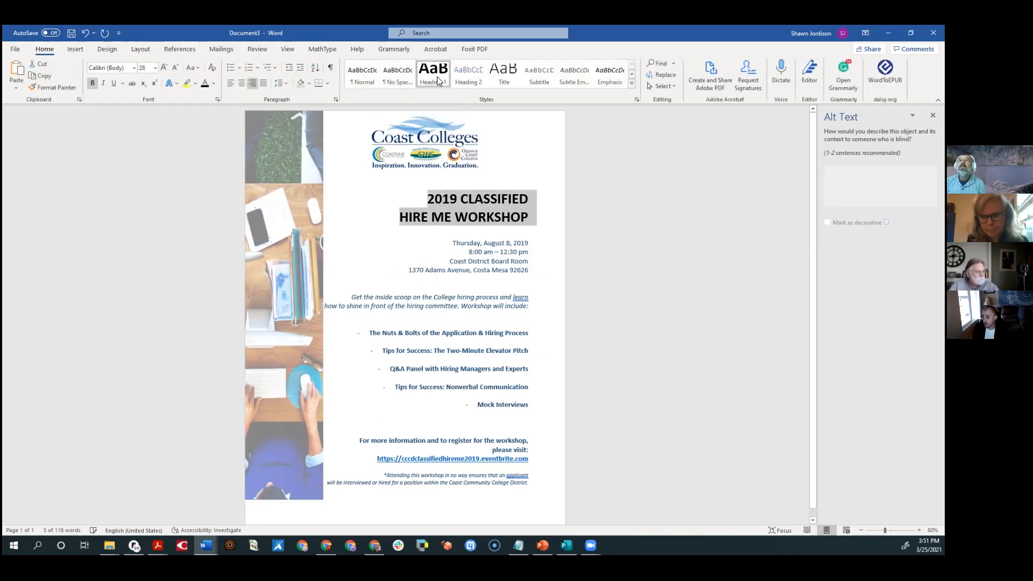
pyautogui.click(477, 241)
pyautogui.click(463, 461)
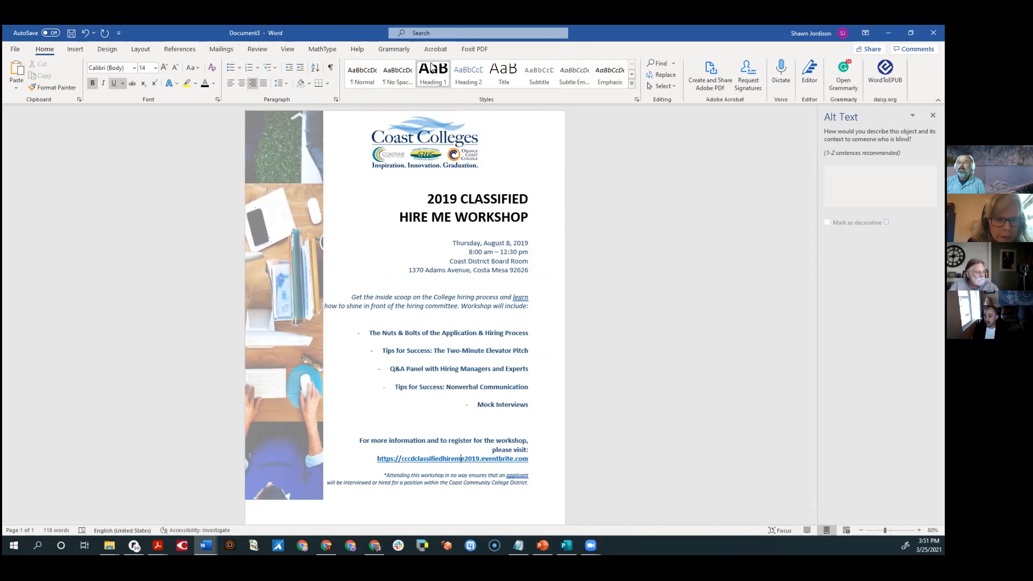
pyautogui.click(478, 179)
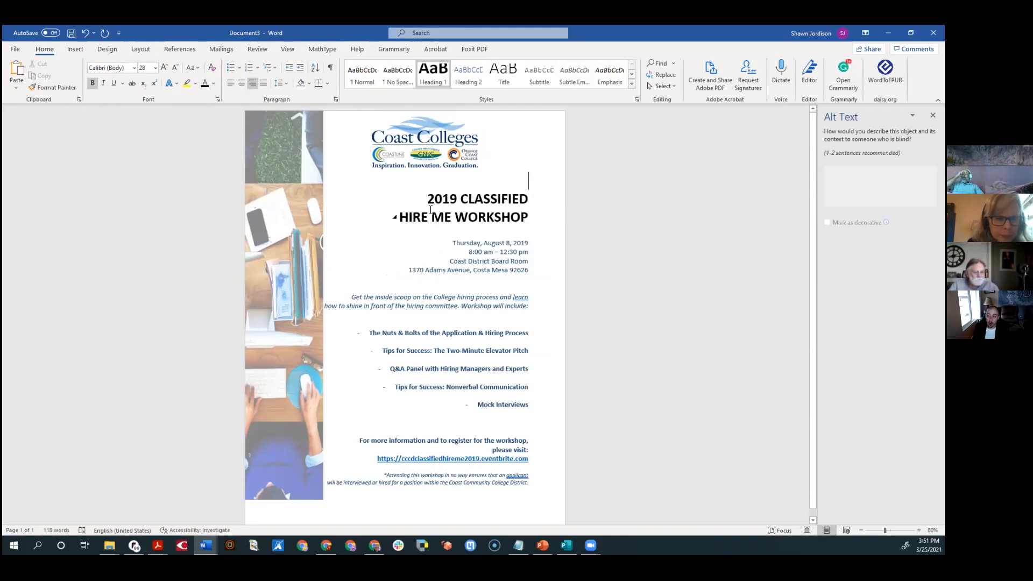
# - Export the flyer to PDF with Acrobat, saving it as 2019 CLASSIFIED.docx and 2019 CLASSIFIED.pdf in the practice files folder
pyautogui.click(425, 48)
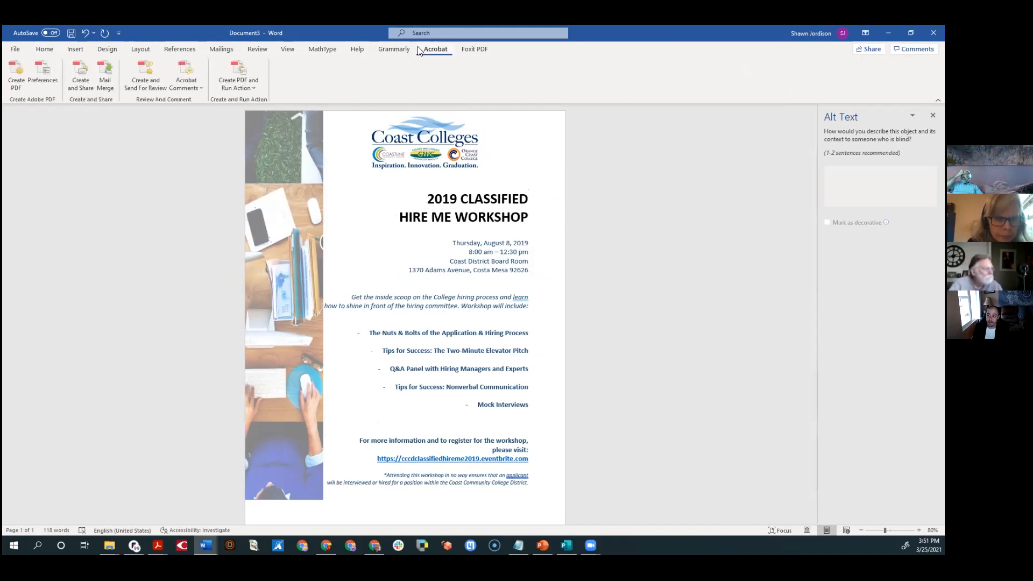
pyautogui.click(15, 79)
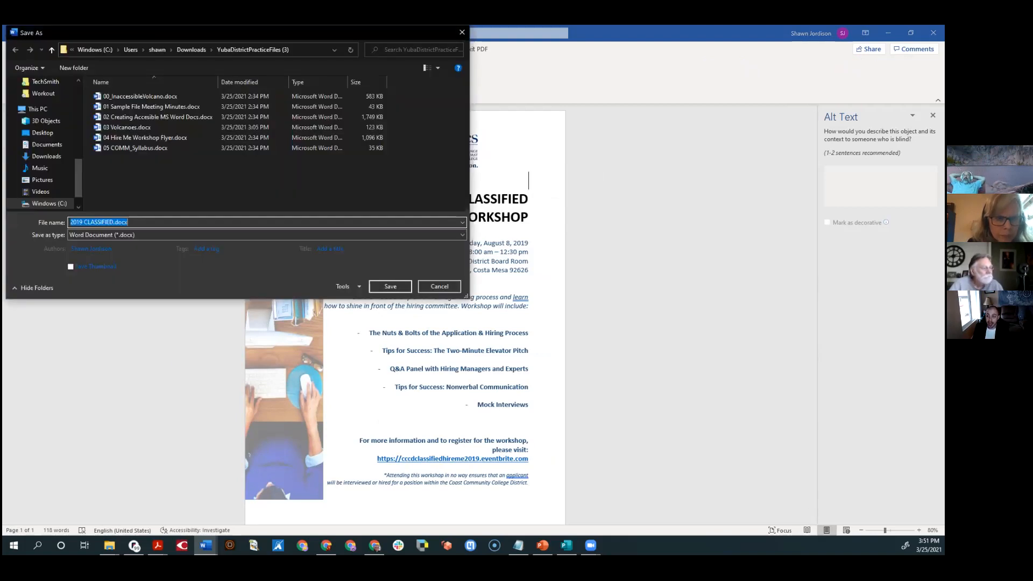
pyautogui.click(396, 287)
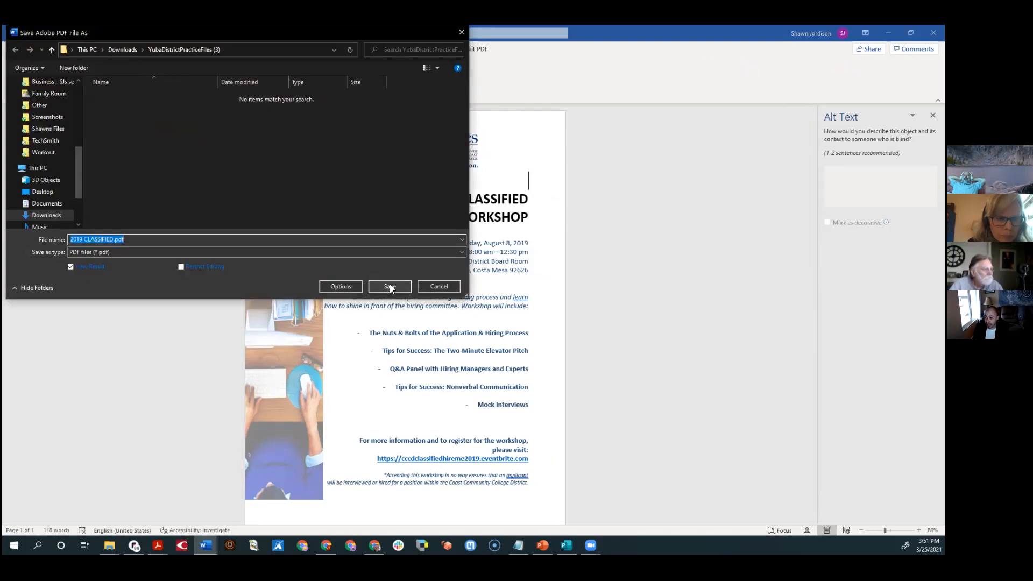
pyautogui.click(389, 287)
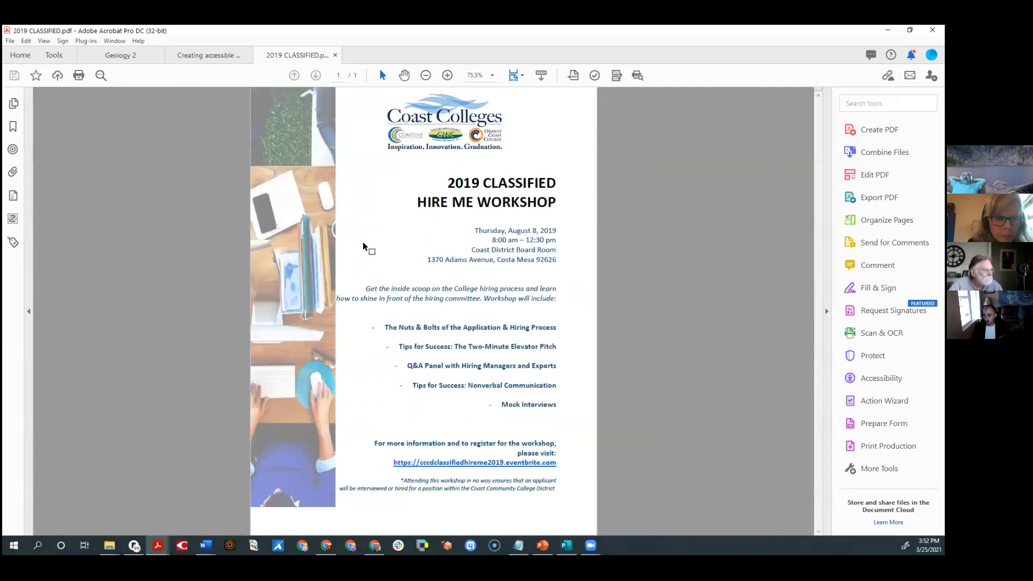
# - Examine the first tags of the exported PDF and expand the photo strip's tag to see its content
pyautogui.click(13, 243)
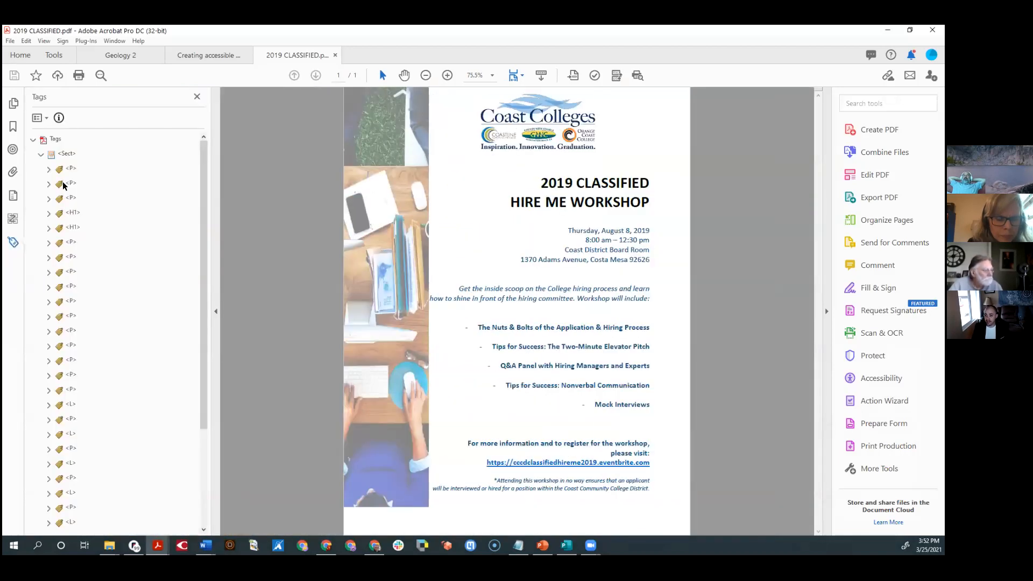
pyautogui.click(79, 170)
pyautogui.press('Down')
pyautogui.press('Down')
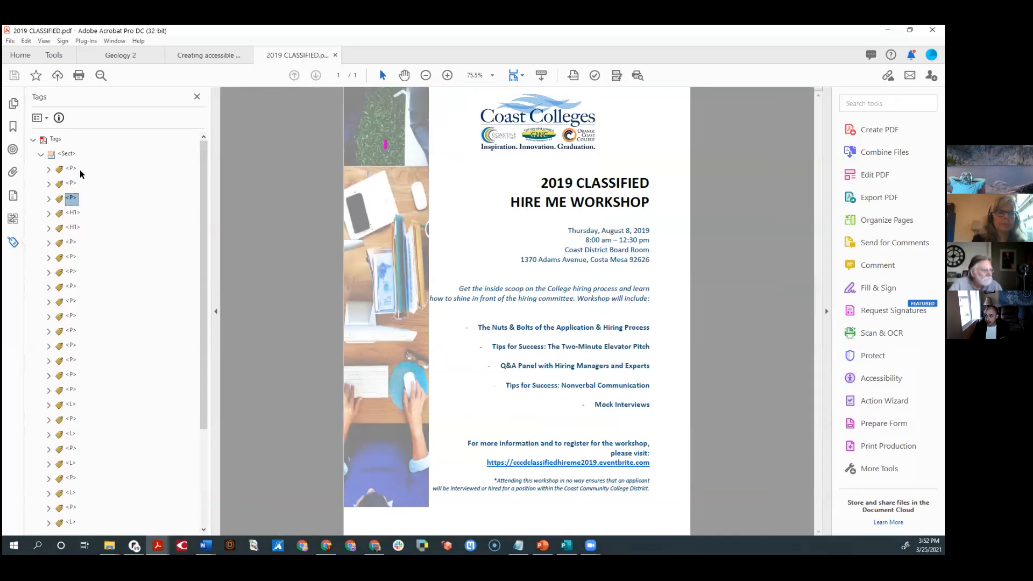
pyautogui.press('Up')
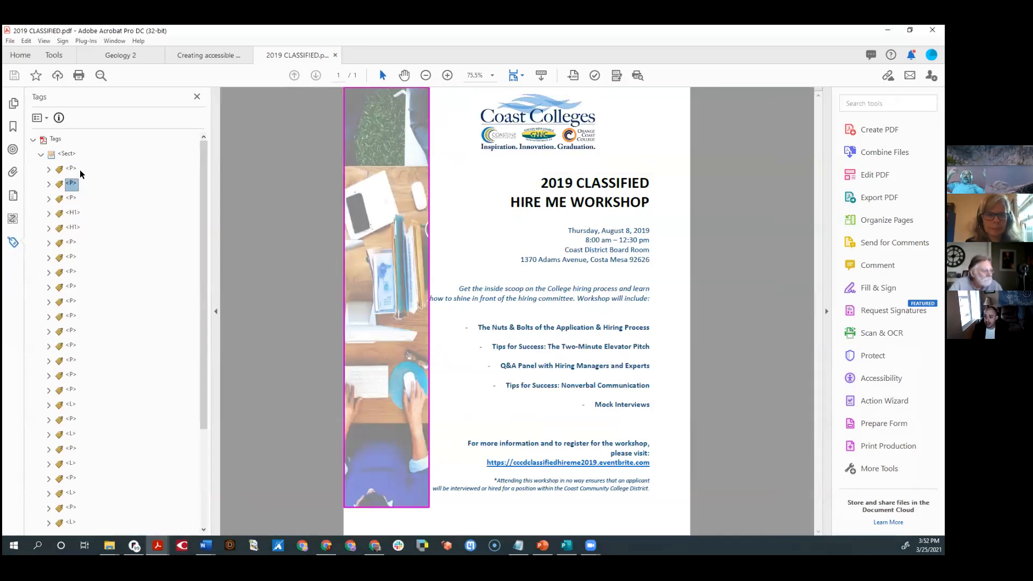
pyautogui.press('Right')
pyautogui.press('Down')
pyautogui.press('Up')
pyautogui.press('Down')
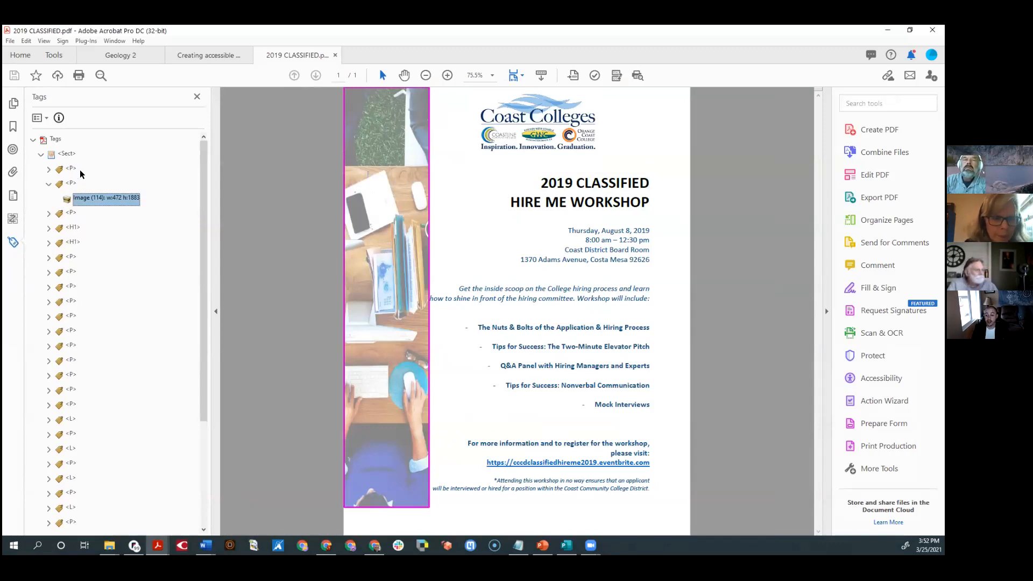
pyautogui.press('Up')
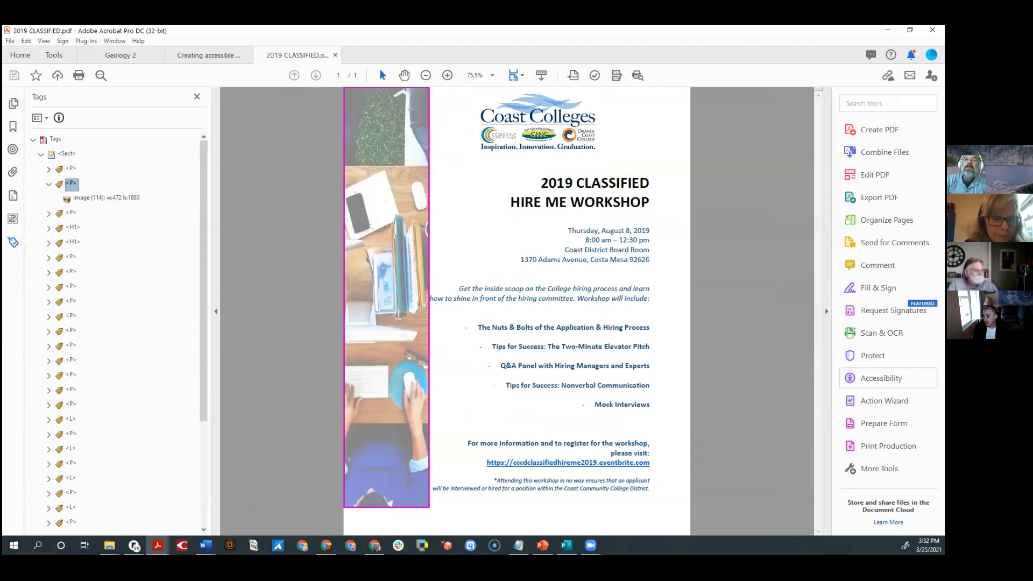
# - Use the Reading Order tool to mark the photo strip and an empty paragraph over it as background artifacts, then close the tool
pyautogui.click(881, 379)
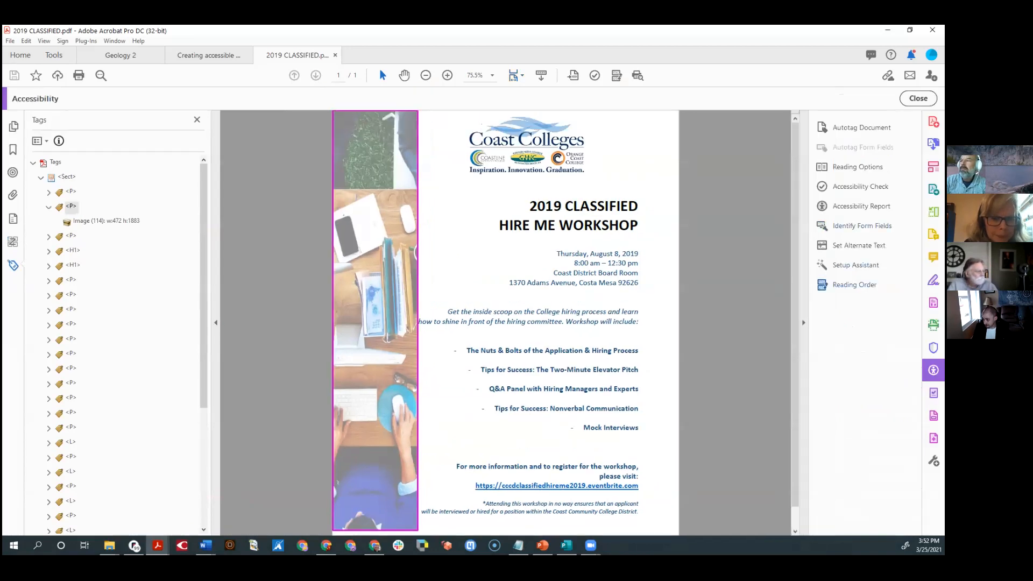
pyautogui.click(854, 285)
pyautogui.click(351, 117)
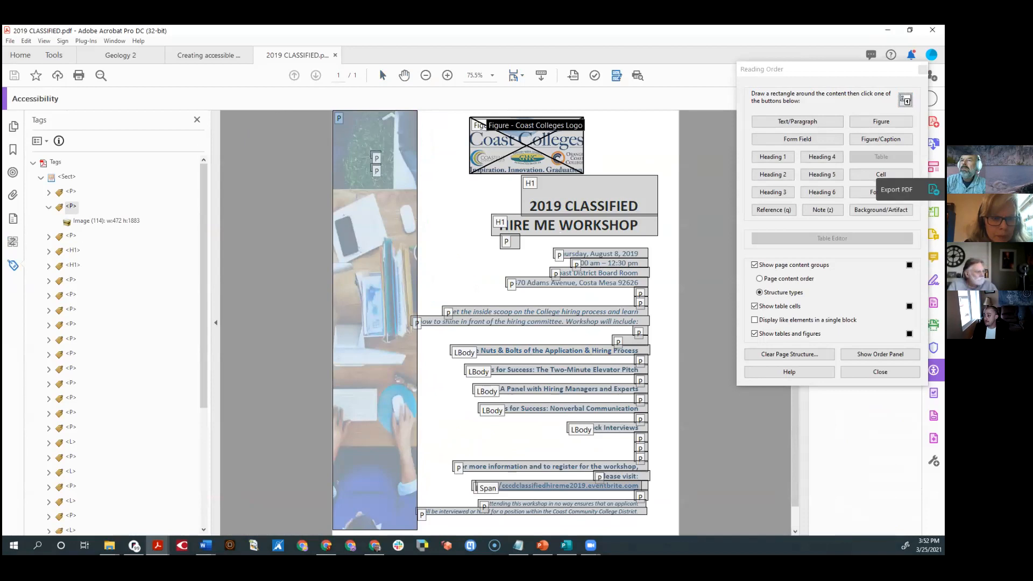
pyautogui.click(881, 210)
pyautogui.click(382, 160)
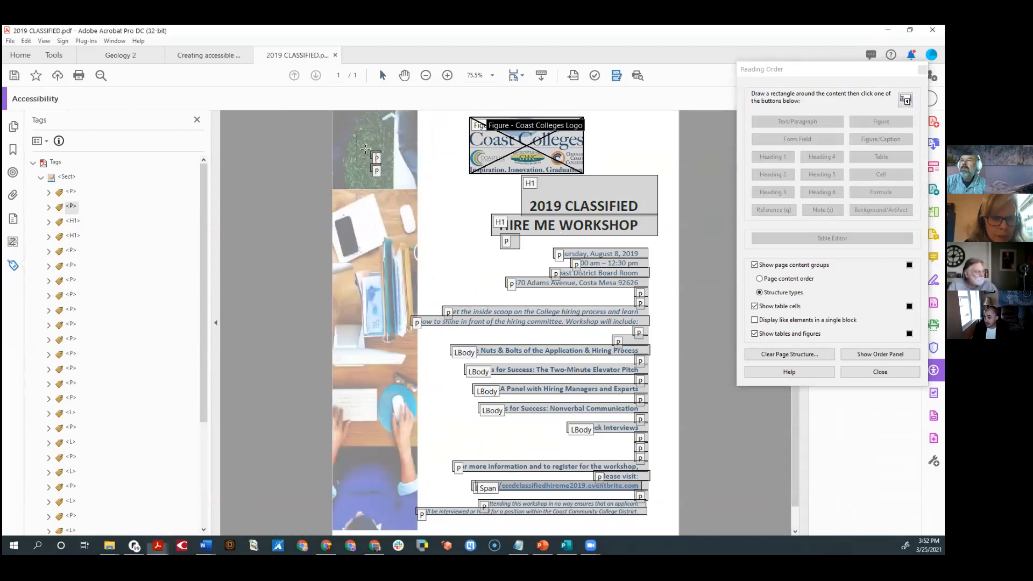
pyautogui.click(880, 210)
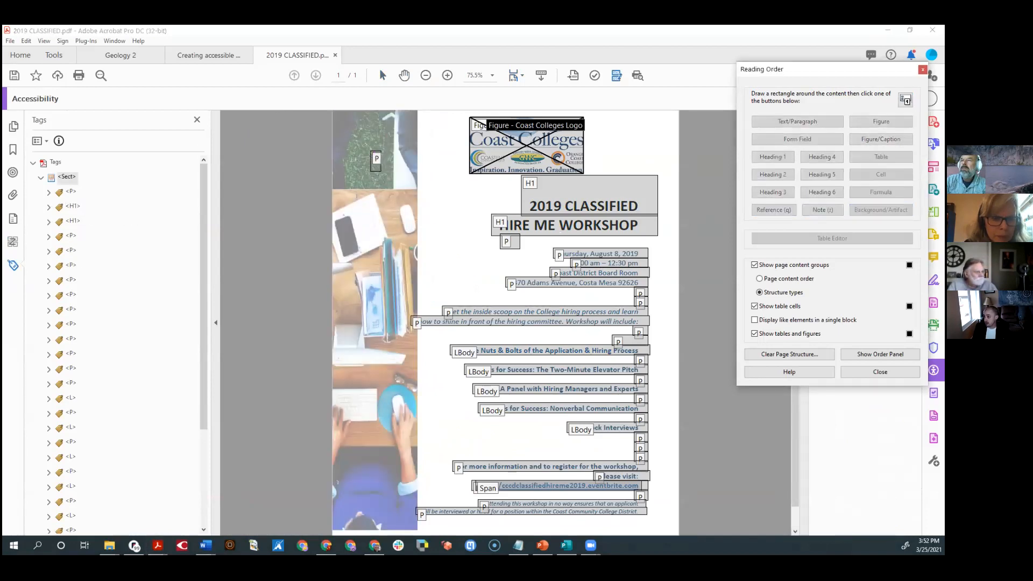
pyautogui.scroll(-1, 450, 233)
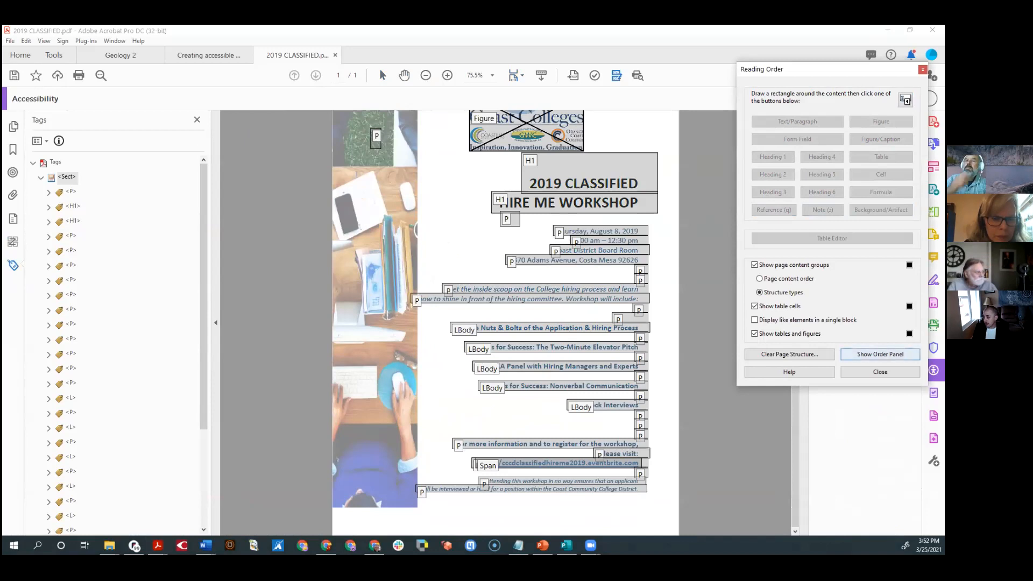
pyautogui.click(856, 371)
# - Move the Coast Colleges logo's figure tag out of its paragraph tag and delete the emptied paragraph tag
pyautogui.click(74, 193)
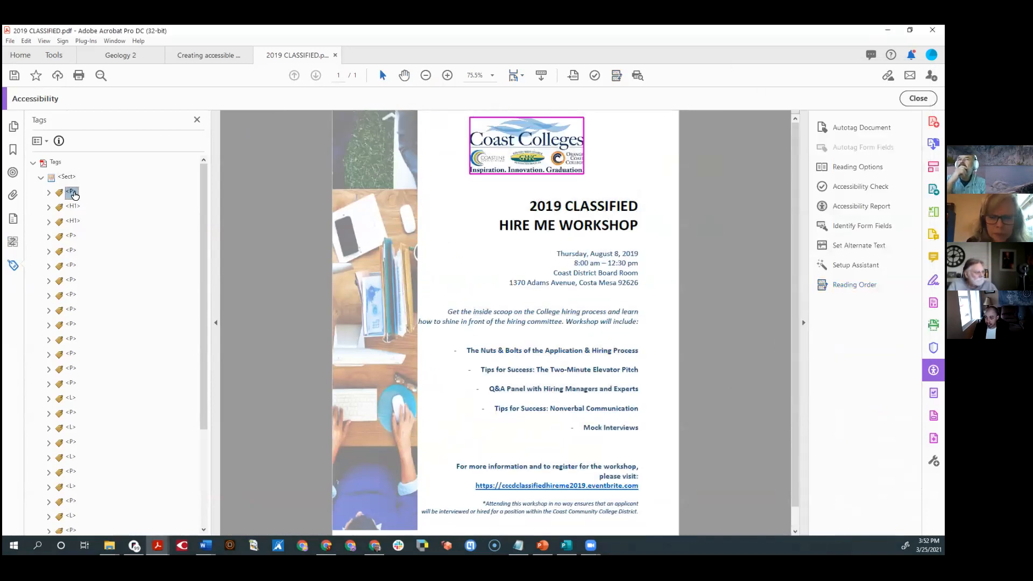
pyautogui.press('Right')
pyautogui.press('Down')
pyautogui.hotkey('ctrl', 'x')
pyautogui.press('Up')
pyautogui.hotkey('ctrl', 'v')
pyautogui.press('Delete')
# - Change the top-level section tag to a Document tag
pyautogui.press('Up')
pyautogui.press('F2')
pyautogui.press('BackSpace')
pyautogui.press('BackSpace')
pyautogui.press('BackSpace')
pyautogui.press('BackSpace')
pyautogui.write('Document')
pyautogui.press('Return')
# - Go through the tags from the title down and delete the empty paragraph tags before the workshop topic list
pyautogui.press('Down')
pyautogui.press('Down')
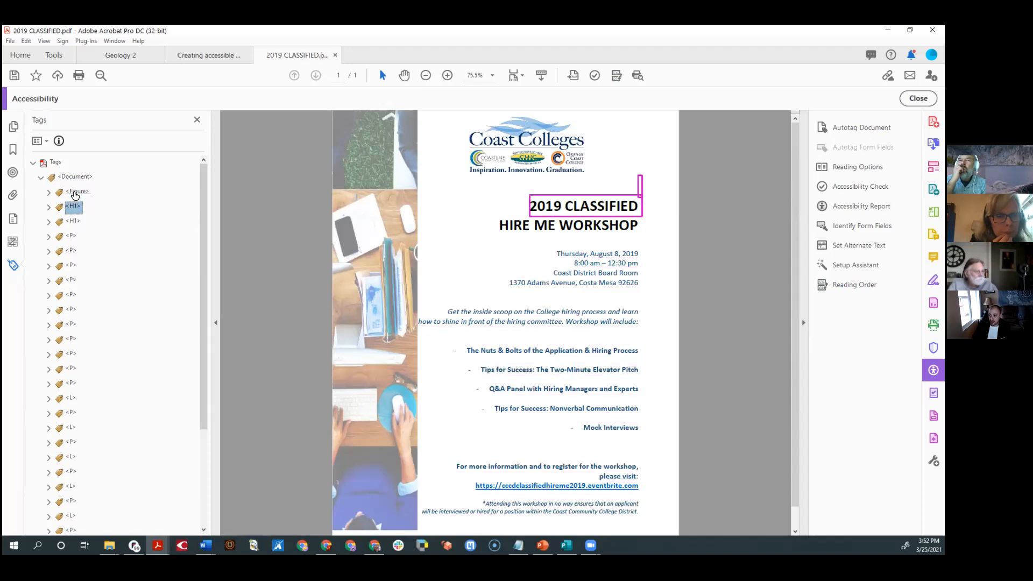
pyautogui.press('Down')
pyautogui.press('Down')
pyautogui.press('Down')
pyautogui.press('Down')
pyautogui.press('Down')
pyautogui.press('Down')
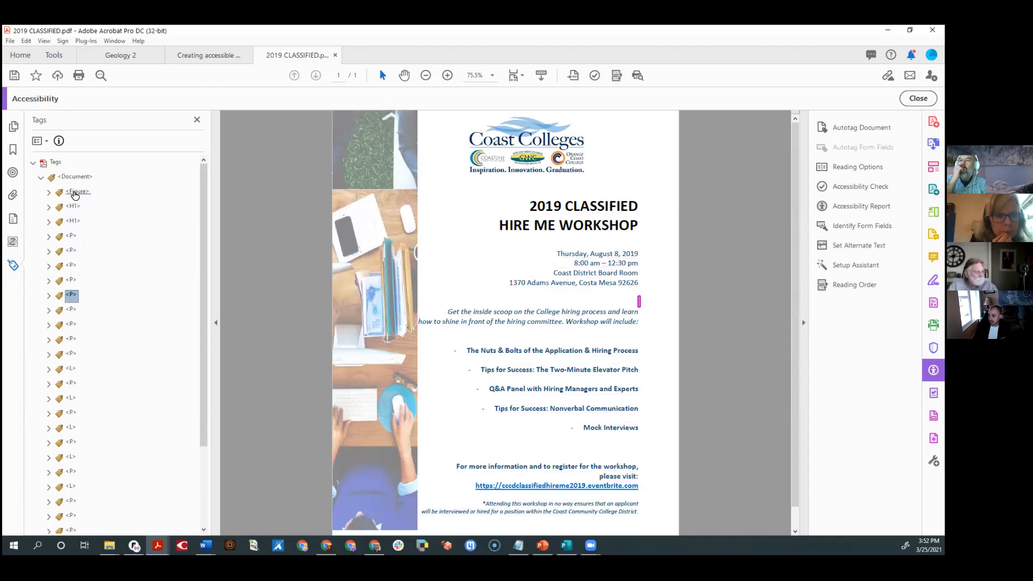
pyautogui.press('Down')
pyautogui.press('Down')
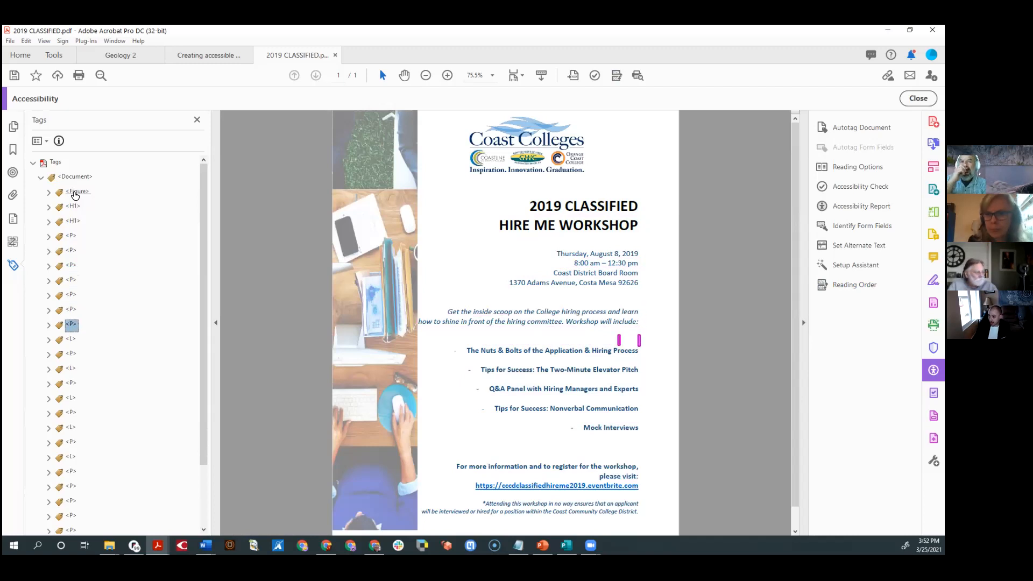
pyautogui.press('Delete')
# - Delete the empty paragraph tags that separate the five workshop topic list tags
pyautogui.press('Down')
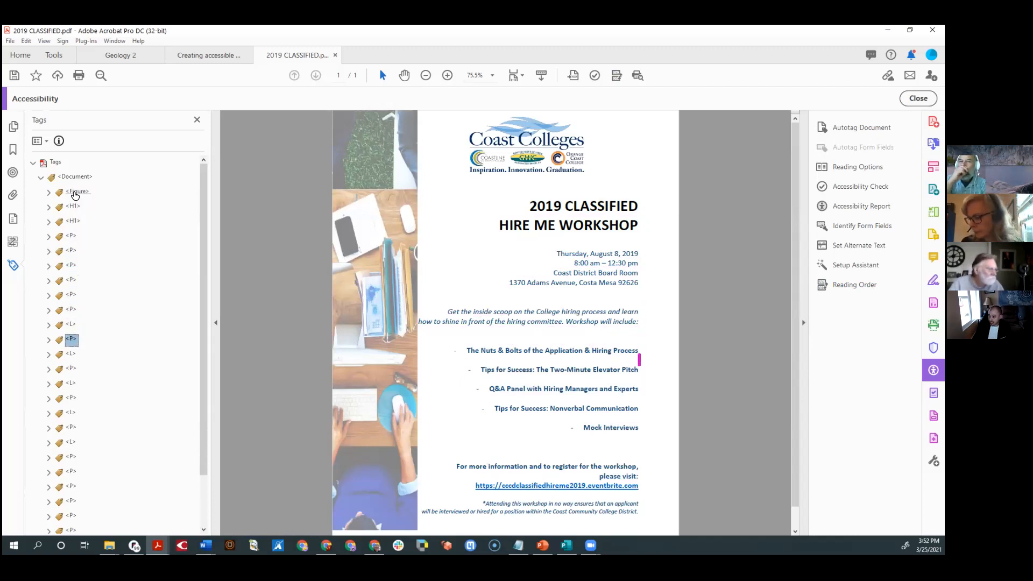
pyautogui.press('Delete')
pyautogui.press('Down')
pyautogui.press('Delete')
pyautogui.press('Down')
pyautogui.press('Delete')
pyautogui.press('Down')
pyautogui.press('Delete')
# - Expand the five list tags so that the list item inside each one is accessible
pyautogui.press('Up')
pyautogui.press('Up')
pyautogui.press('Up')
pyautogui.press('Up')
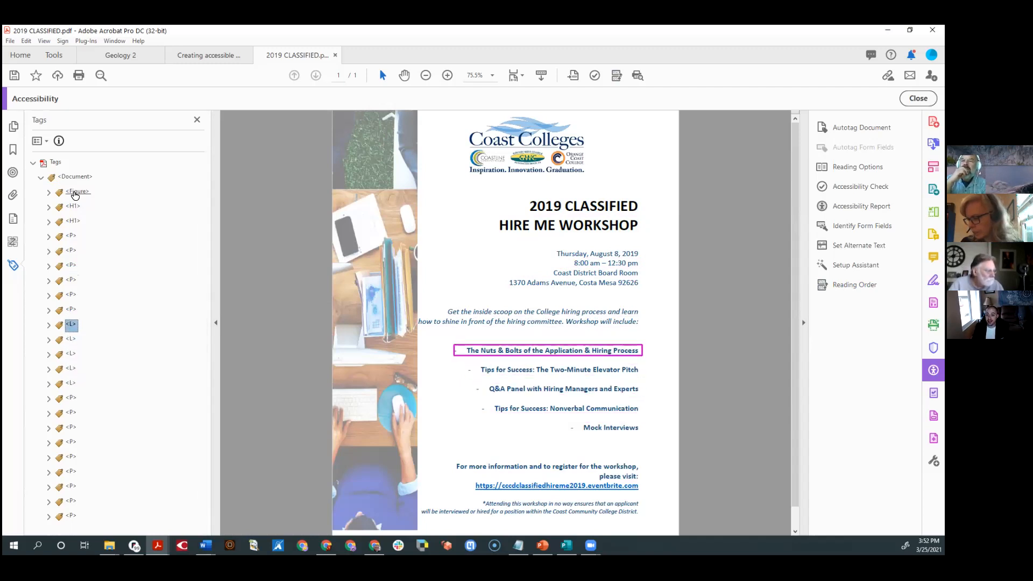
pyautogui.press('Right')
pyautogui.press('Down')
pyautogui.press('Down')
pyautogui.press('Right')
pyautogui.press('Down')
pyautogui.press('Down')
pyautogui.press('Right')
pyautogui.press('Down')
pyautogui.press('Down')
pyautogui.press('Right')
pyautogui.press('Down')
pyautogui.press('Down')
pyautogui.press('Right')
pyautogui.press('Down')
# - Select the list items of the last four lists and move them into the first list tag
pyautogui.press('Up')
pyautogui.press('Up')
pyautogui.press('Up')
pyautogui.press('Up')
pyautogui.press('Up')
pyautogui.press('Up')
pyautogui.keyDown('ctrl'); pyautogui.click(80, 399); pyautogui.keyUp('ctrl')
pyautogui.keyDown('ctrl'); pyautogui.click(80, 428); pyautogui.keyUp('ctrl')
pyautogui.keyDown('ctrl'); pyautogui.click(80, 458); pyautogui.keyUp('ctrl')
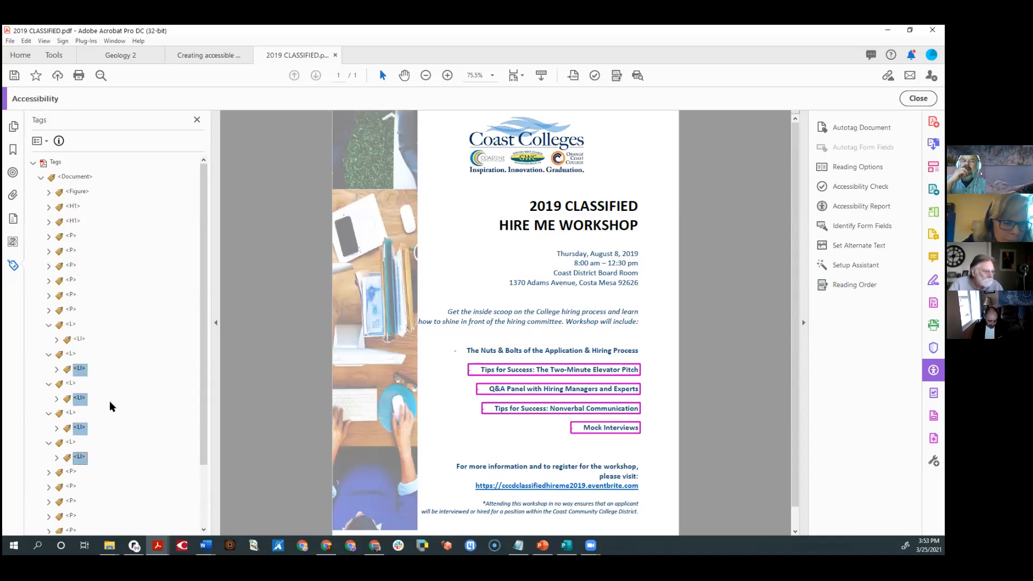
pyautogui.moveTo(84, 341); pyautogui.dragTo(110, 327)
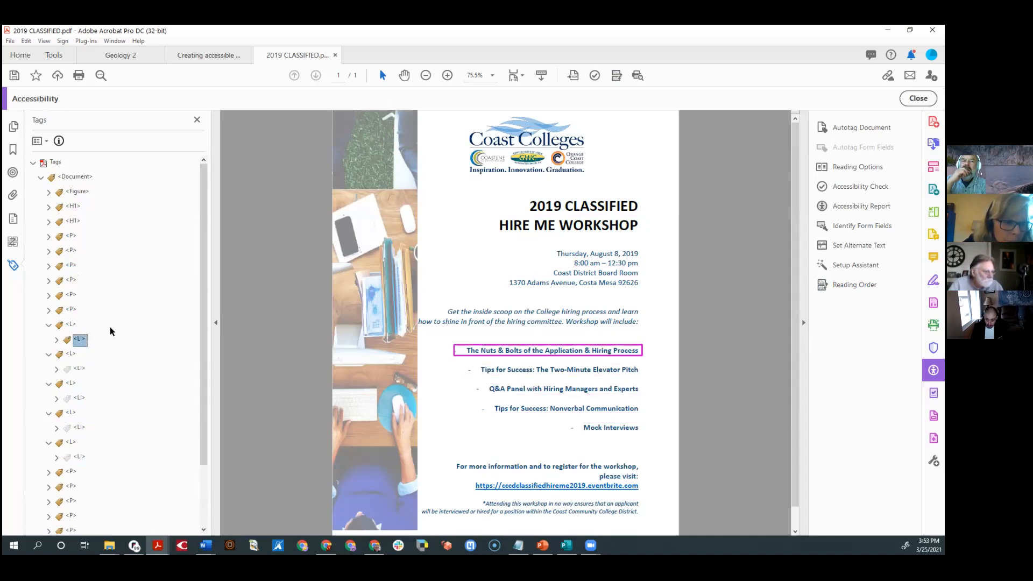
# - Delete the four emptied list tags and the empty paragraph tags that follow the combined list
pyautogui.click(70, 416)
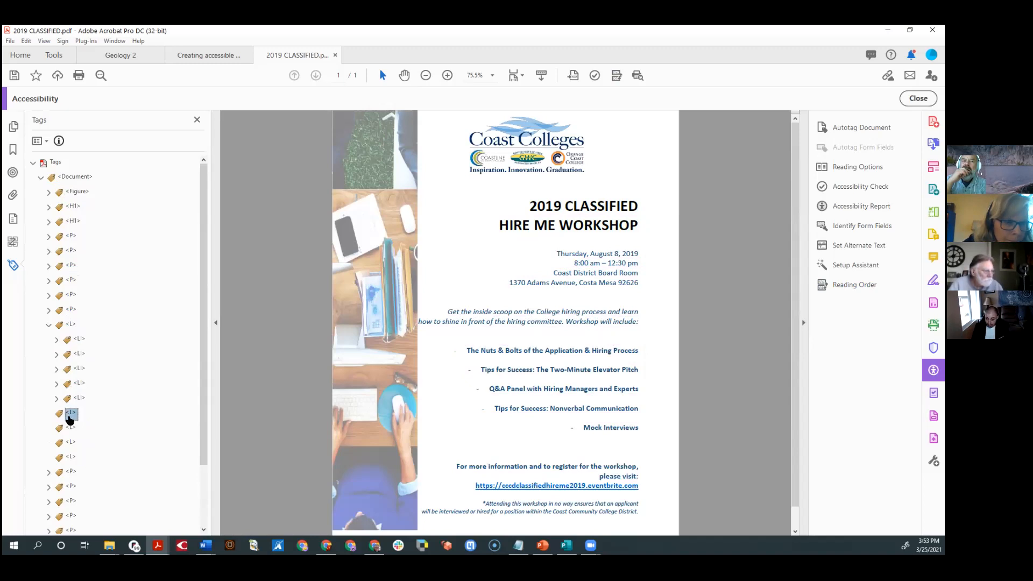
pyautogui.press('Delete')
pyautogui.press('Delete')
pyautogui.press('Delete')
pyautogui.press('Delete')
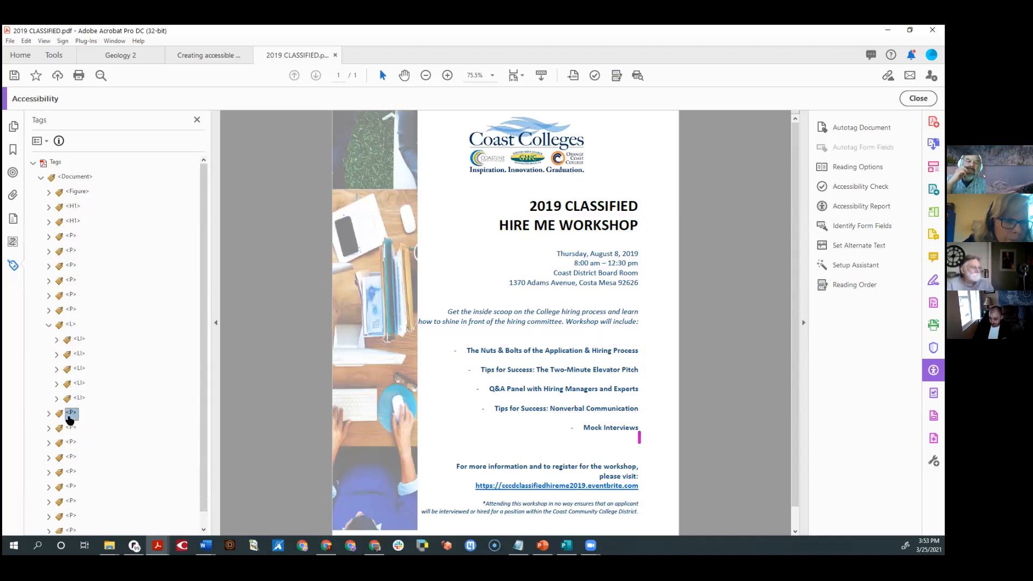
pyautogui.press('Delete')
pyautogui.press('Delete')
pyautogui.press('Delete')
# - Expand the registration link's tag to check its contents, and delete the empty paragraph tag after it
pyautogui.press('Down')
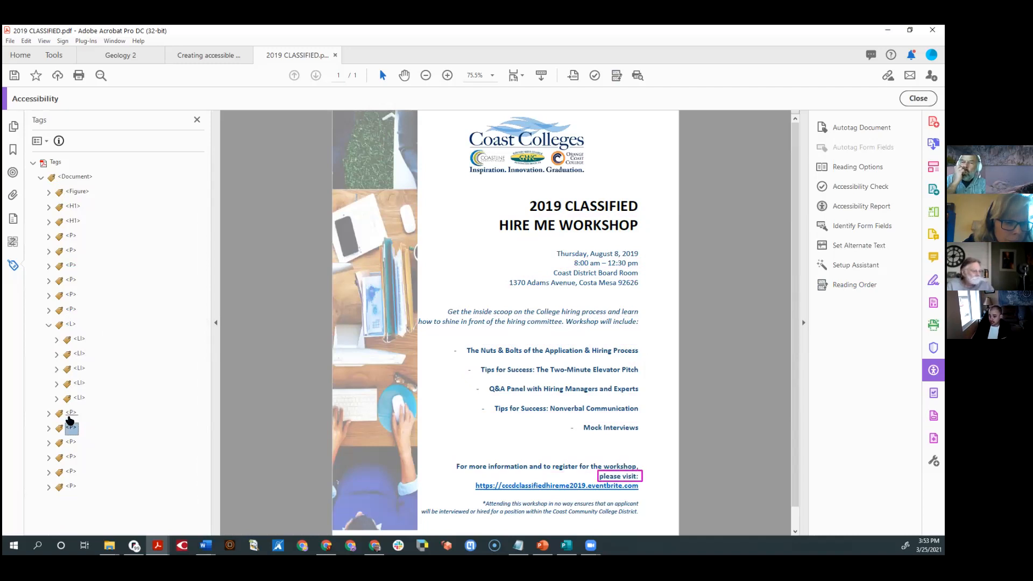
pyautogui.press('Down')
pyautogui.press('Right')
pyautogui.press('Right')
pyautogui.press('Right')
pyautogui.press('Right')
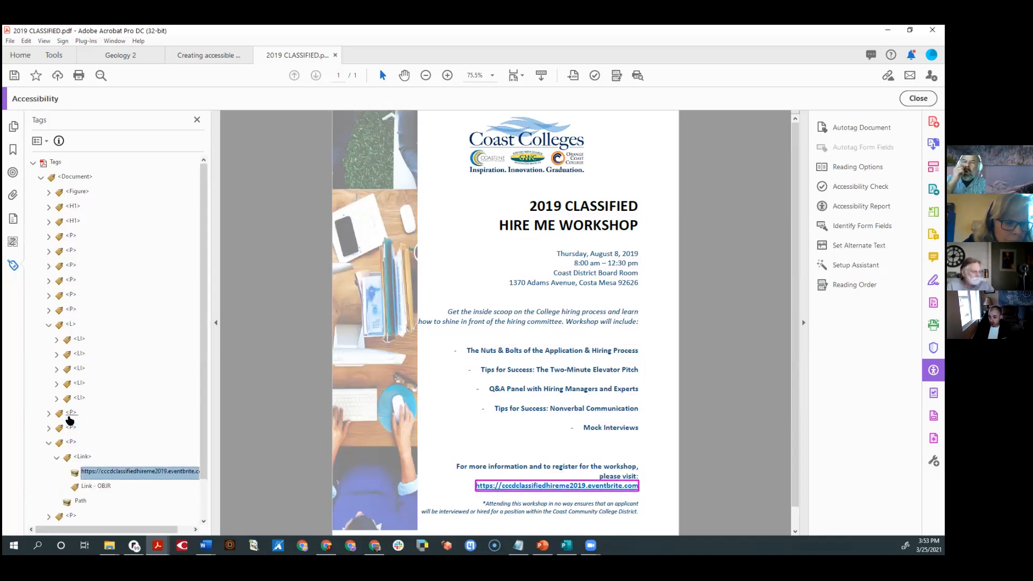
pyautogui.press('Down')
pyautogui.press('Down')
pyautogui.press('Down')
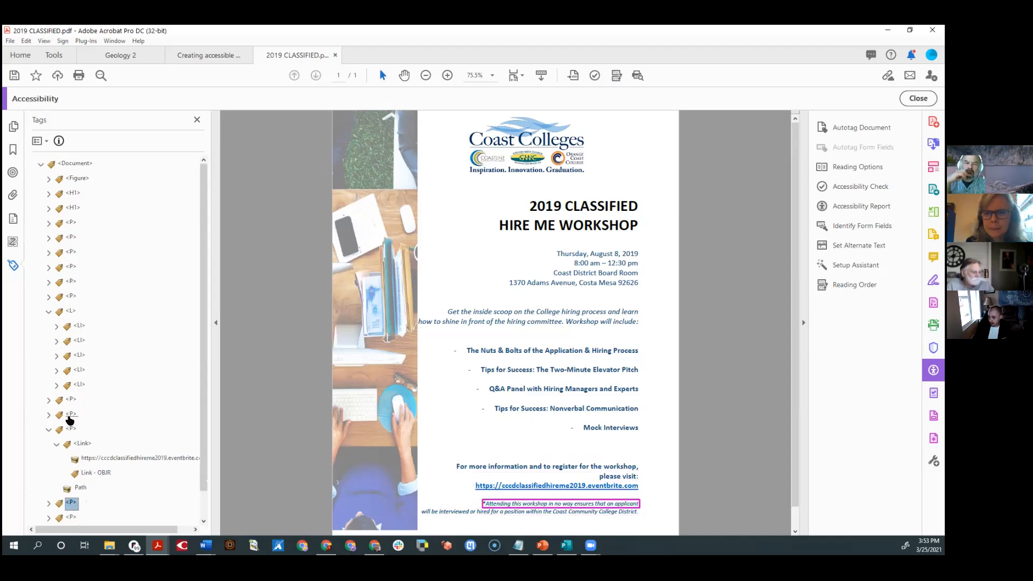
# - Move the disclaimer's second line into the first line's paragraph tag, and return to the start of the tag tree
pyautogui.press('Down')
pyautogui.press('Right')
pyautogui.press('Right')
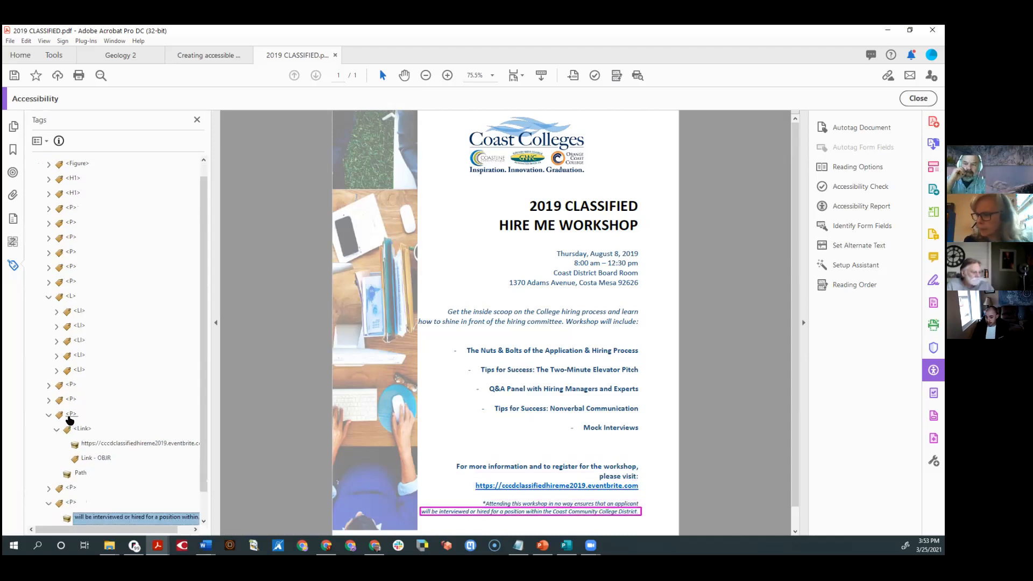
pyautogui.hotkey('ctrl', 'x')
pyautogui.press('Up')
pyautogui.press('Up')
pyautogui.press('Right')
pyautogui.press('Down')
pyautogui.hotkey('ctrl', 'v')
pyautogui.press('Down')
pyautogui.press('Down')
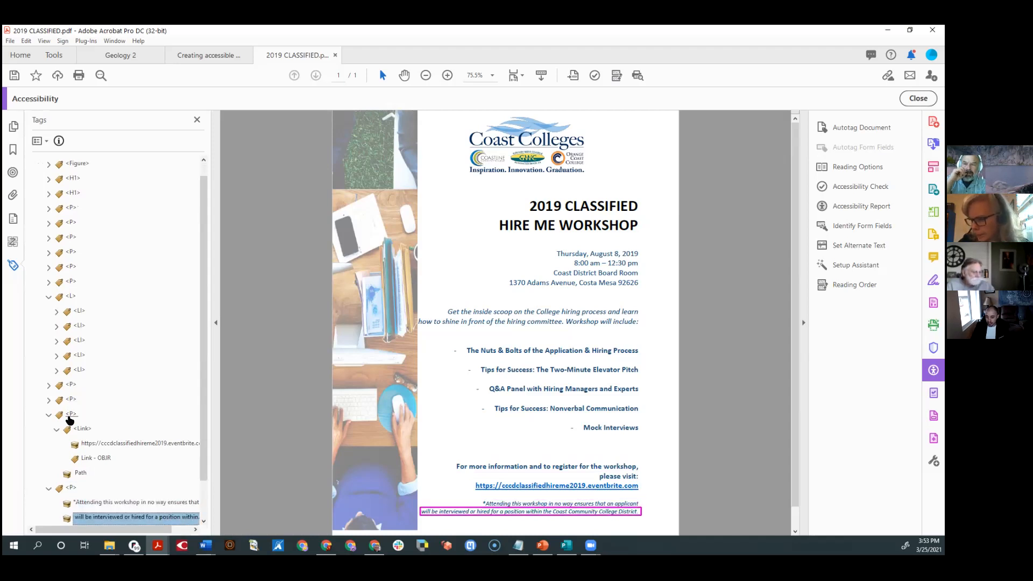
pyautogui.press('Home')
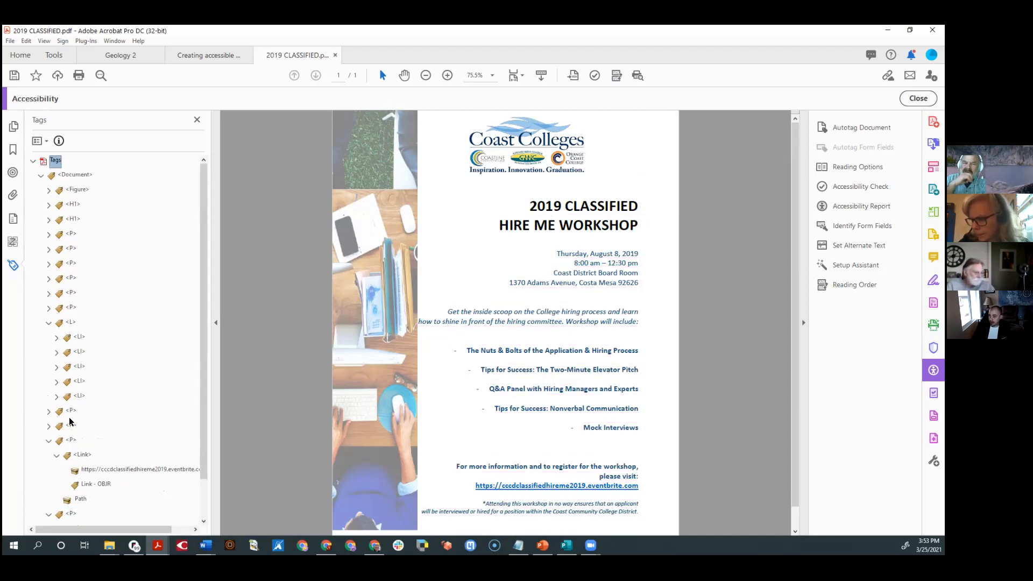
# - Run the accessibility check on all pages with all 32 checking options and expand the Document results
pyautogui.click(860, 186)
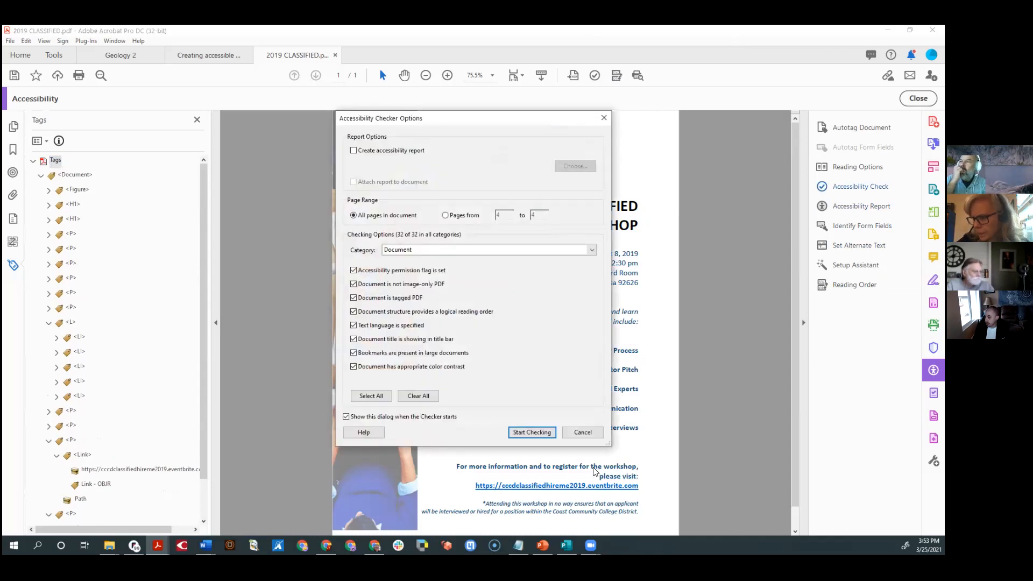
pyautogui.click(532, 432)
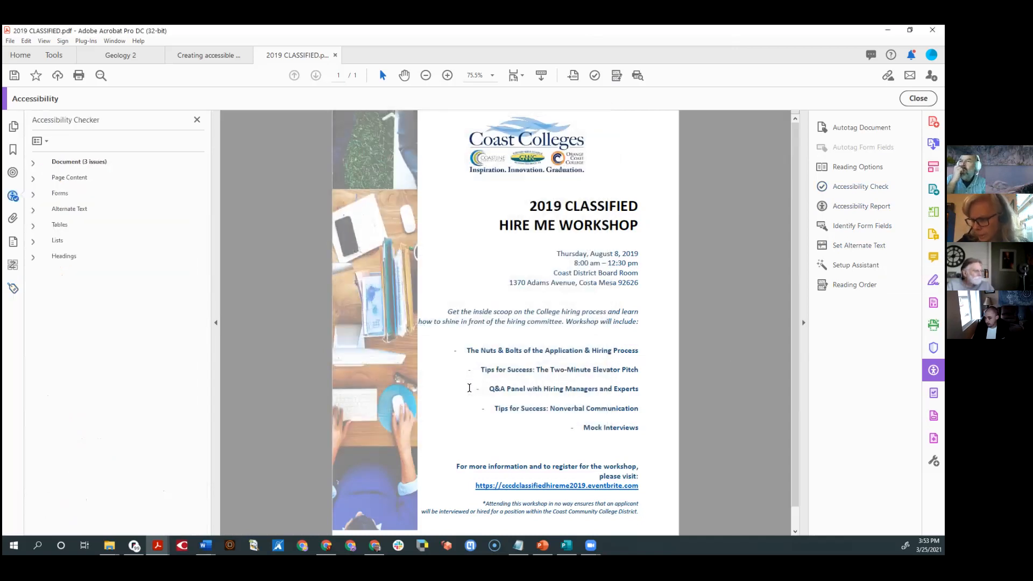
pyautogui.click(32, 162)
# - Fix the failed title check by setting the document title to Flyer
pyautogui.rightClick(74, 256)
pyautogui.click(99, 260)
pyautogui.click(455, 221)
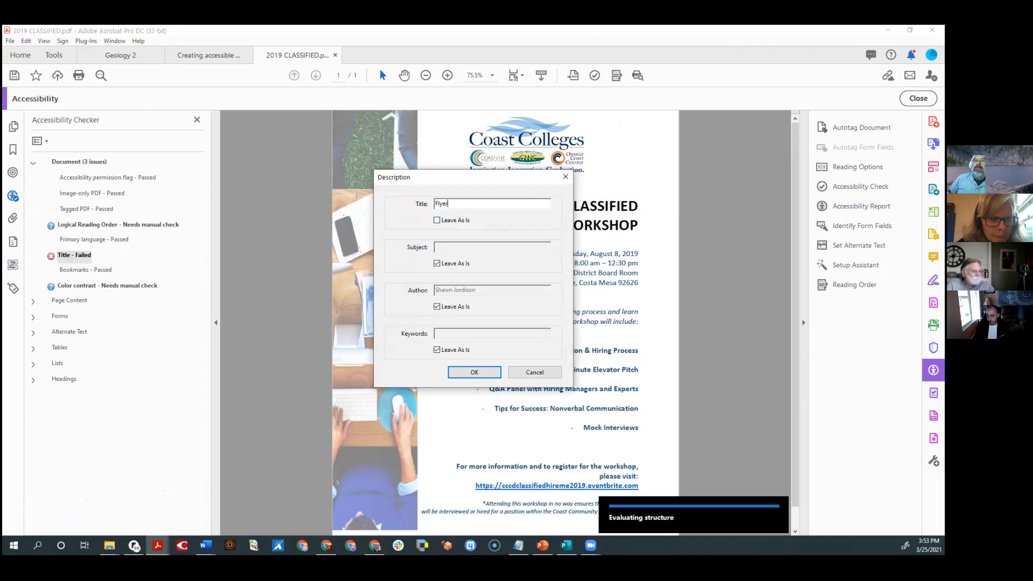
pyautogui.click(467, 373)
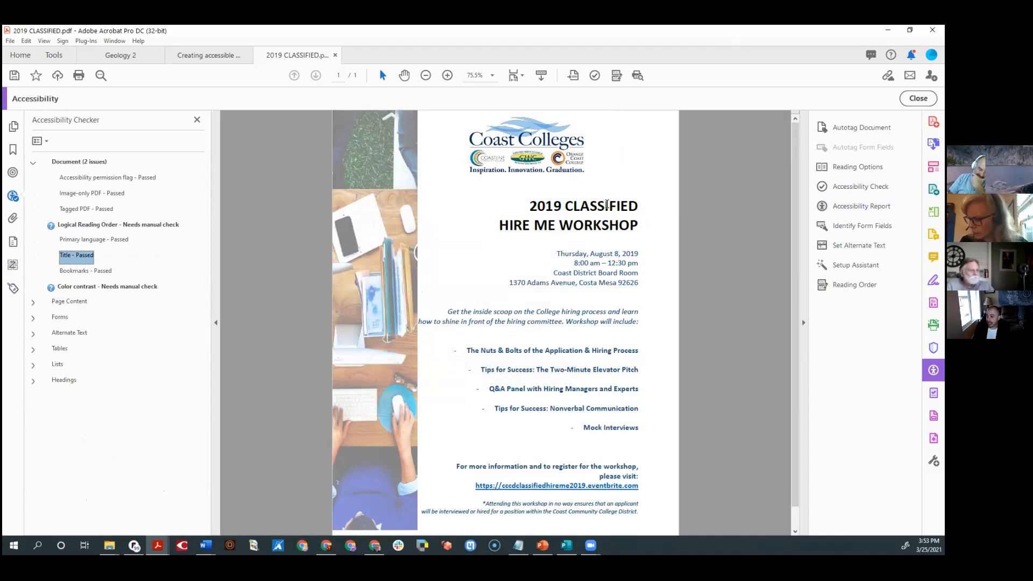
# - Examine the page's structure types with the Reading Order tool and bring the tag tree back into view
pyautogui.click(822, 285)
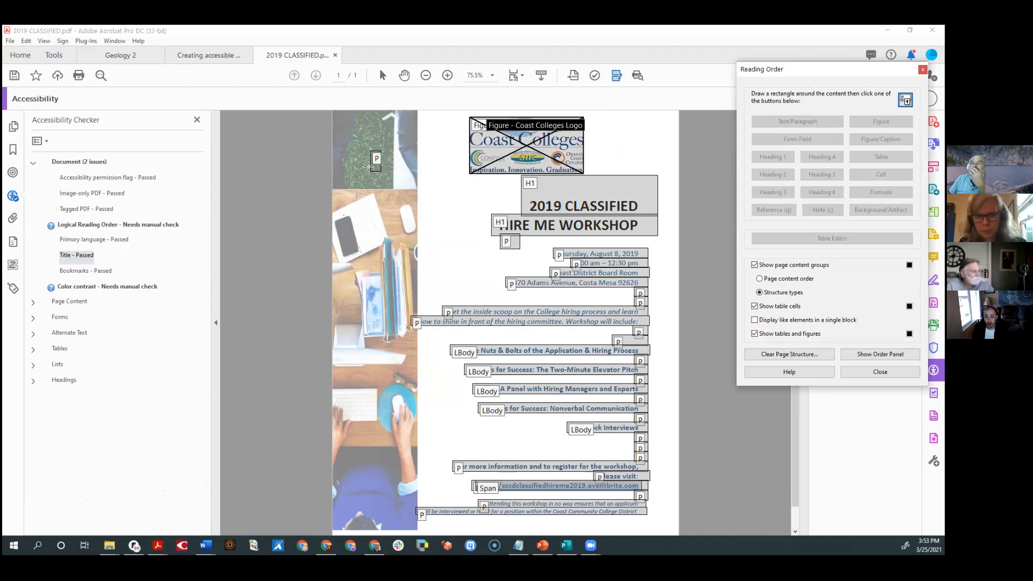
pyautogui.moveTo(391, 121); pyautogui.dragTo(539, 240)
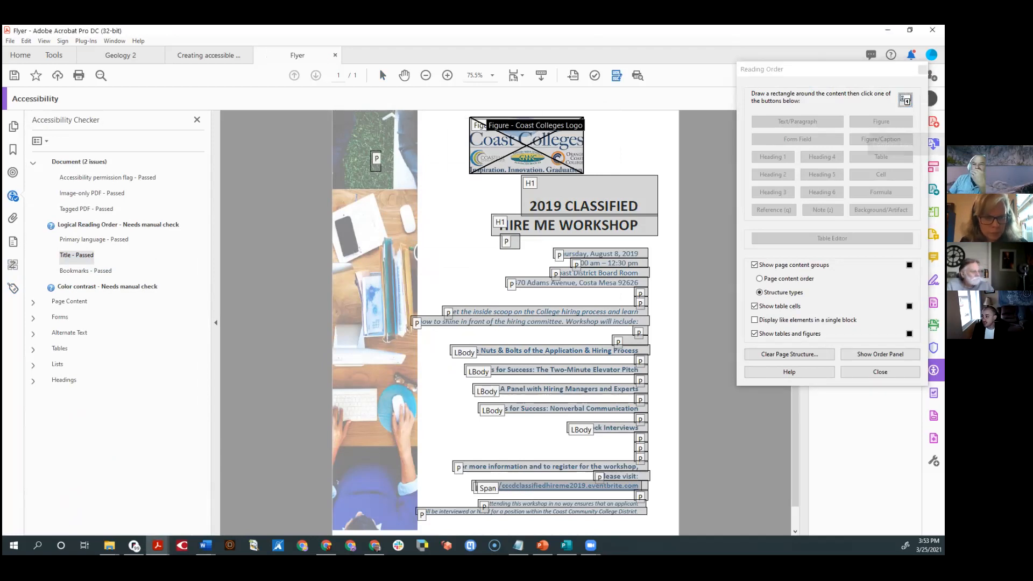
pyautogui.click(13, 289)
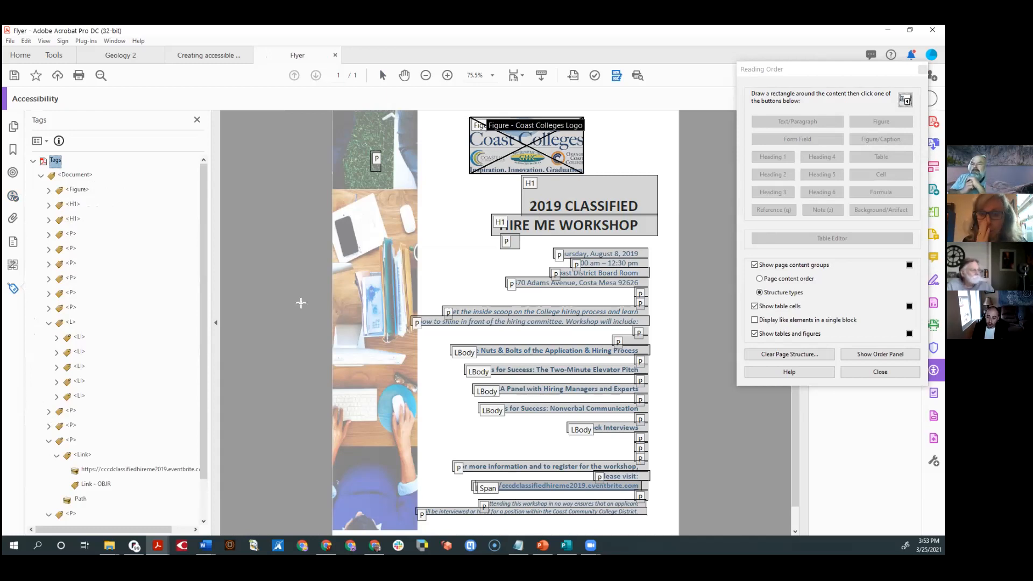
# - Switch to Word, centre the flyer's text from the title to the disclaimer, and check its placement against the photo strip
pyautogui.click(204, 545)
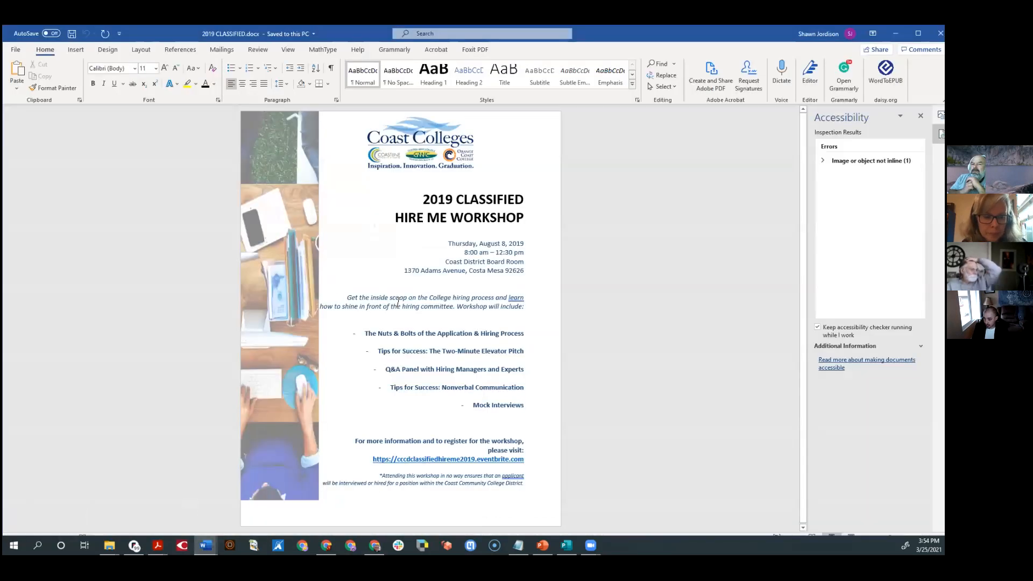
pyautogui.click(428, 503)
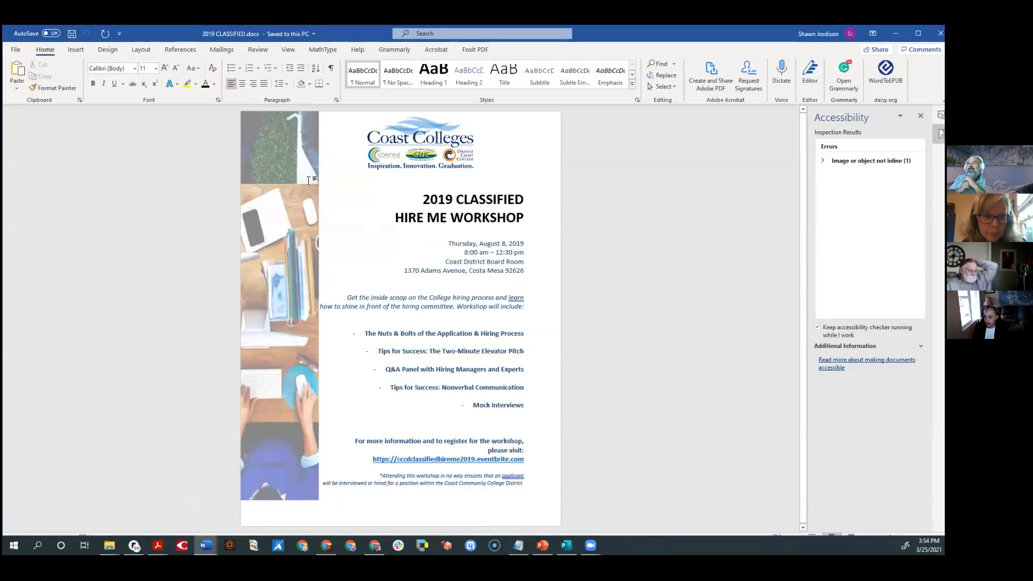
pyautogui.click(416, 188)
pyautogui.moveTo(415, 187); pyautogui.dragTo(530, 485)
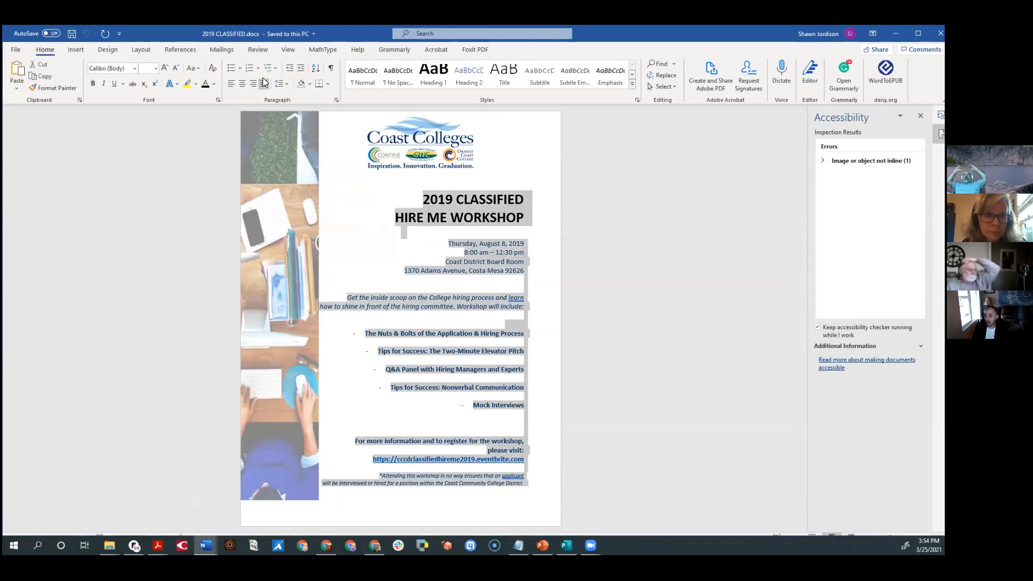
pyautogui.click(243, 83)
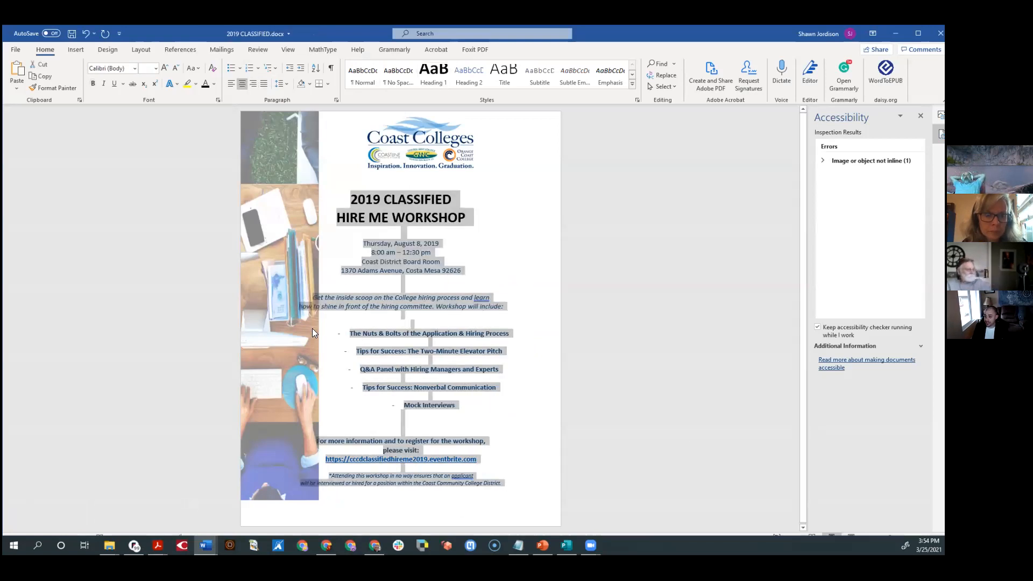
pyautogui.click(343, 278)
pyautogui.scroll(8, 348, 334)
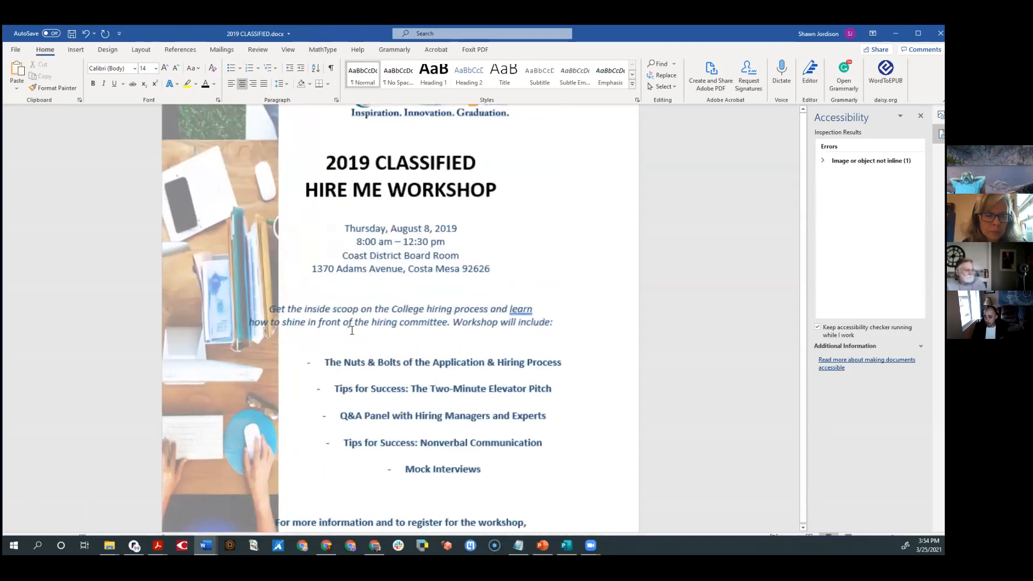
pyautogui.click(242, 330)
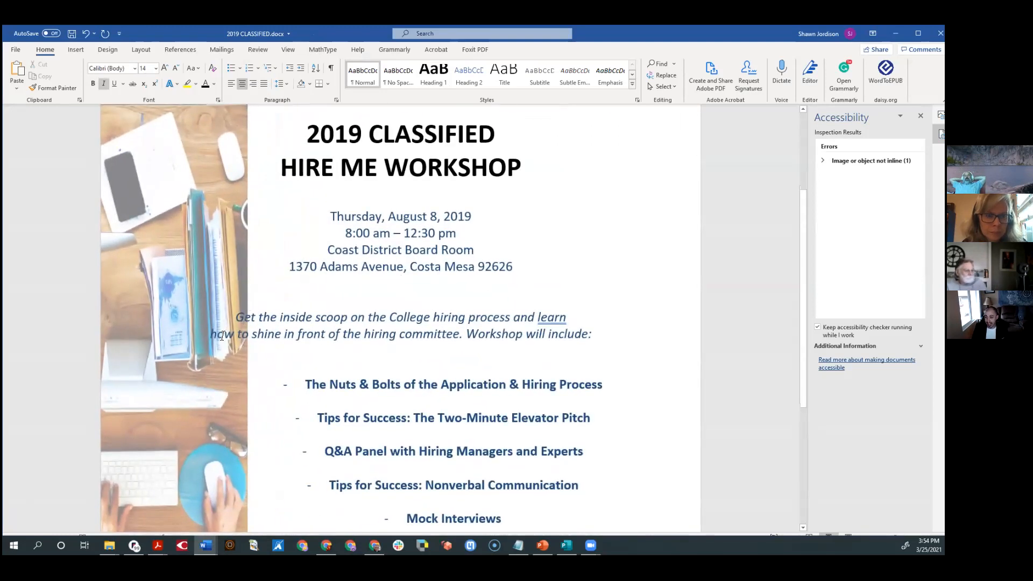
pyautogui.scroll(-4, 222, 335)
pyautogui.scroll(2, 218, 264)
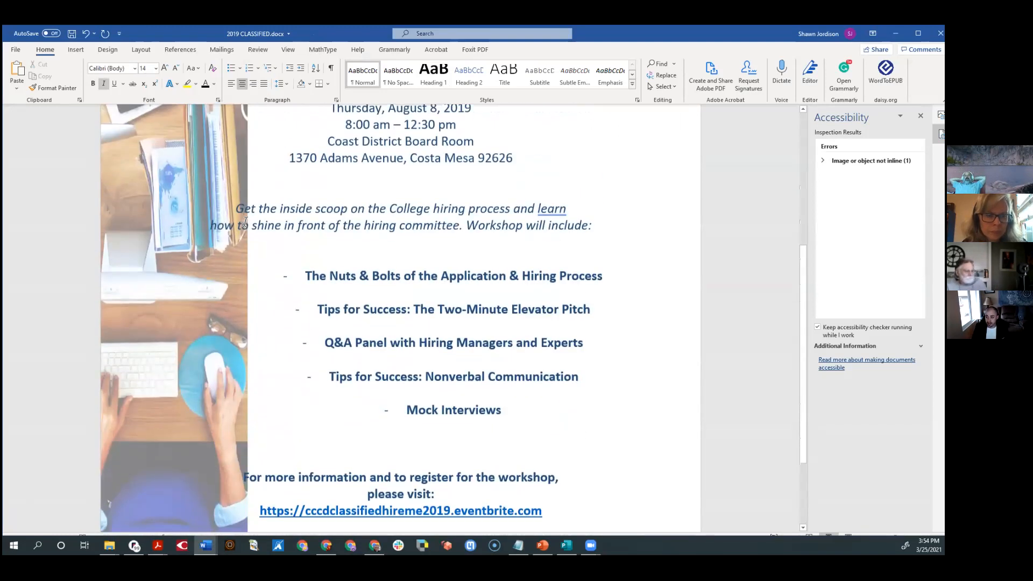
# - Look over the page margin presets and check the centred flyer text against the photo strip across the whole page
pyautogui.tripleClick(243, 215)
pyautogui.click(207, 225)
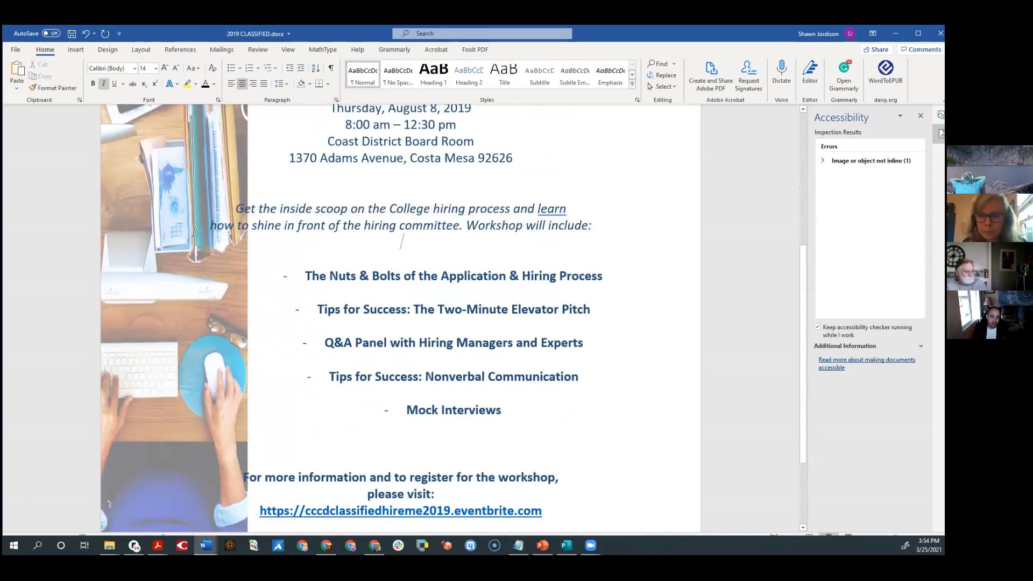
pyautogui.click(124, 46)
pyautogui.click(18, 73)
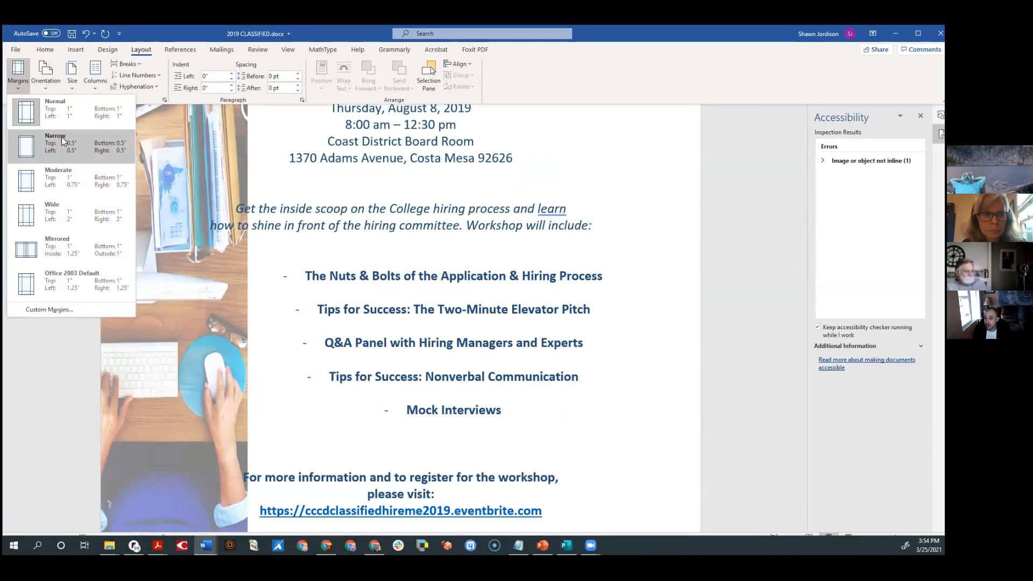
pyautogui.scroll(-1, 353, 202)
pyautogui.scroll(5, 393, 282)
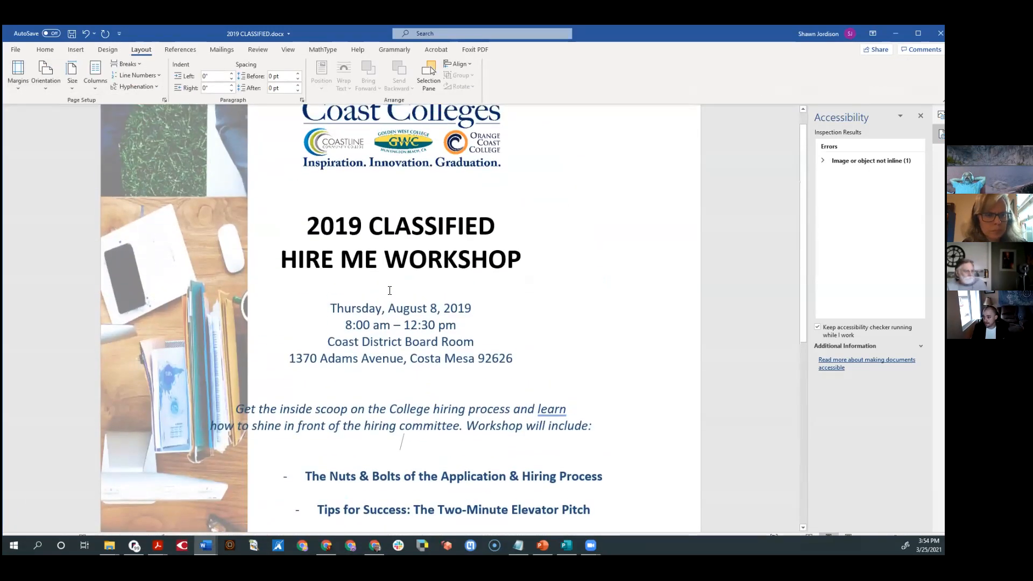
pyautogui.scroll(-2, 389, 290)
pyautogui.scroll(-3, 389, 290)
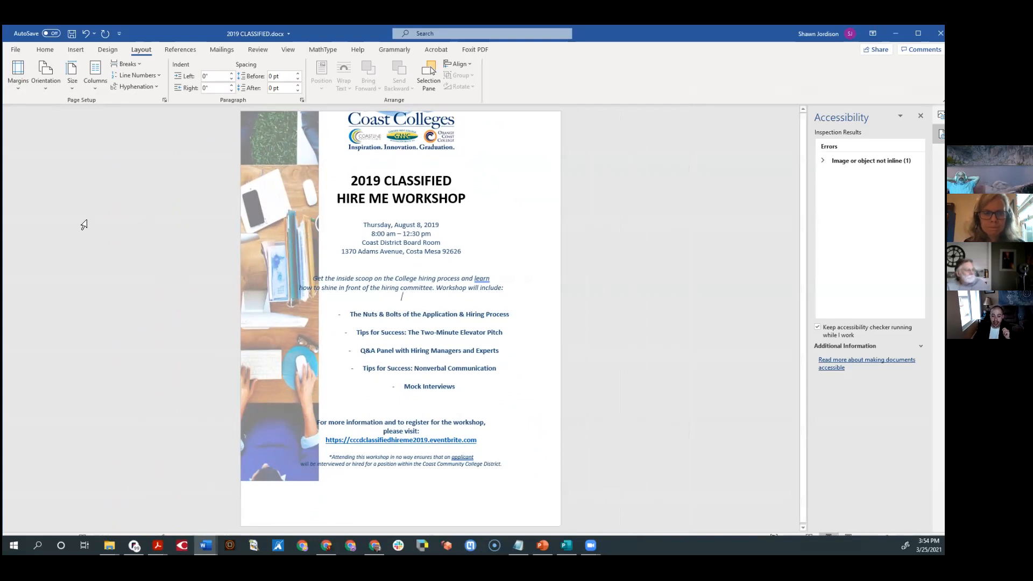
# - Switch to the Professional Development brochure in Publisher and examine the schedule grid on page 1 and the session listings on pages 2 to 5
pyautogui.hotkey('alt', 'Tab')
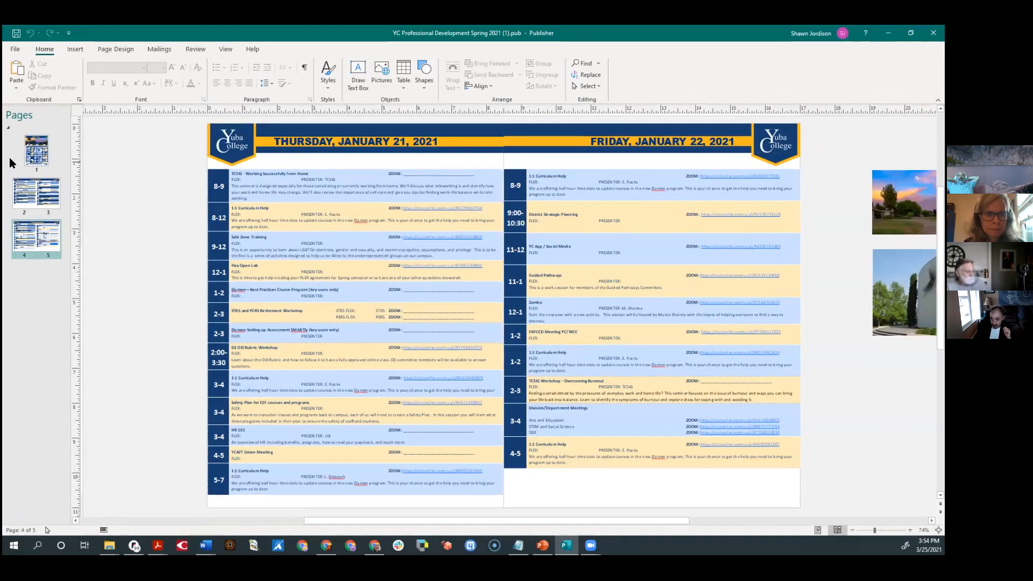
pyautogui.click(36, 155)
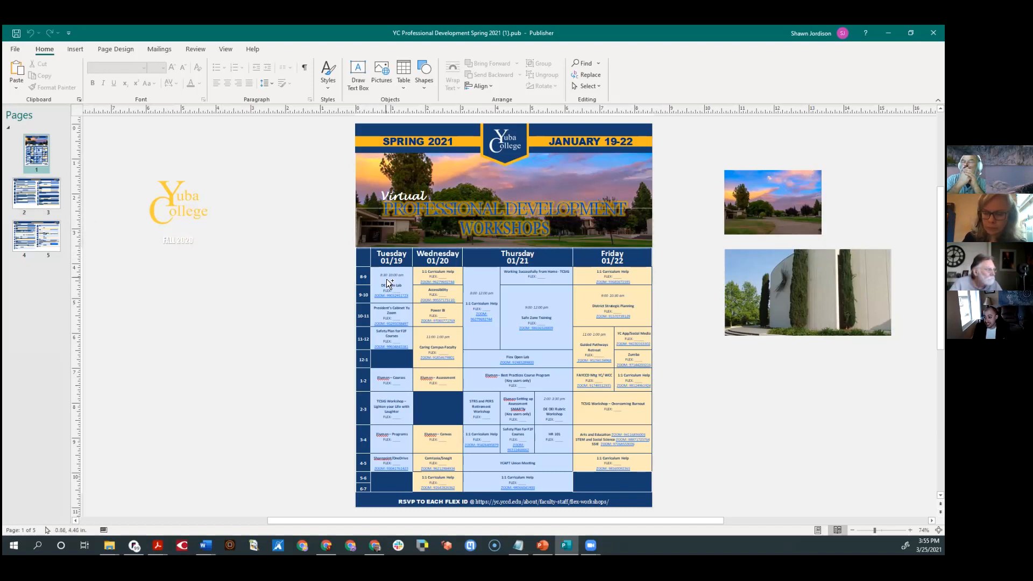
pyautogui.scroll(6, 386, 278)
pyautogui.scroll(-3, 378, 275)
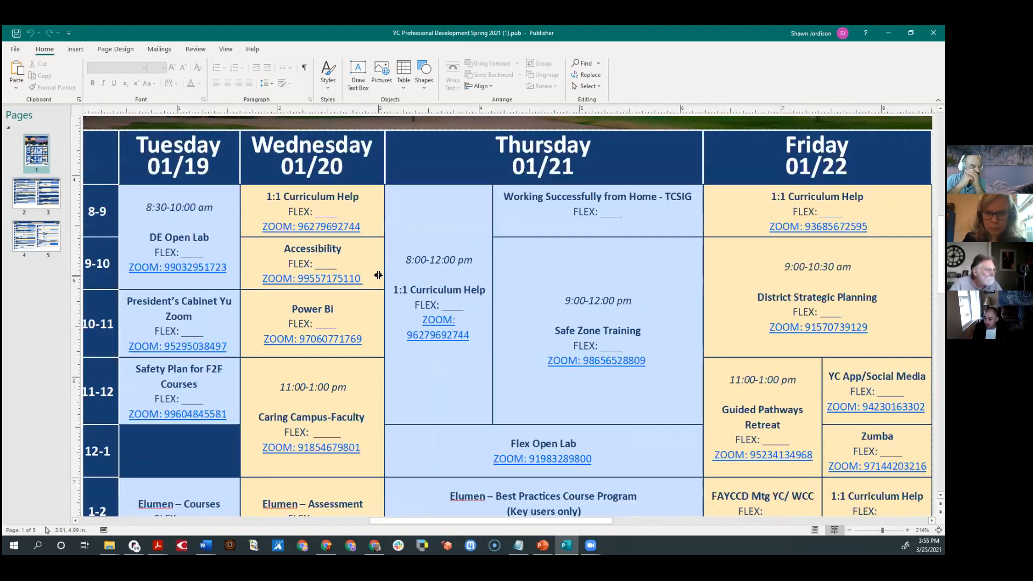
pyautogui.scroll(-2, 375, 278)
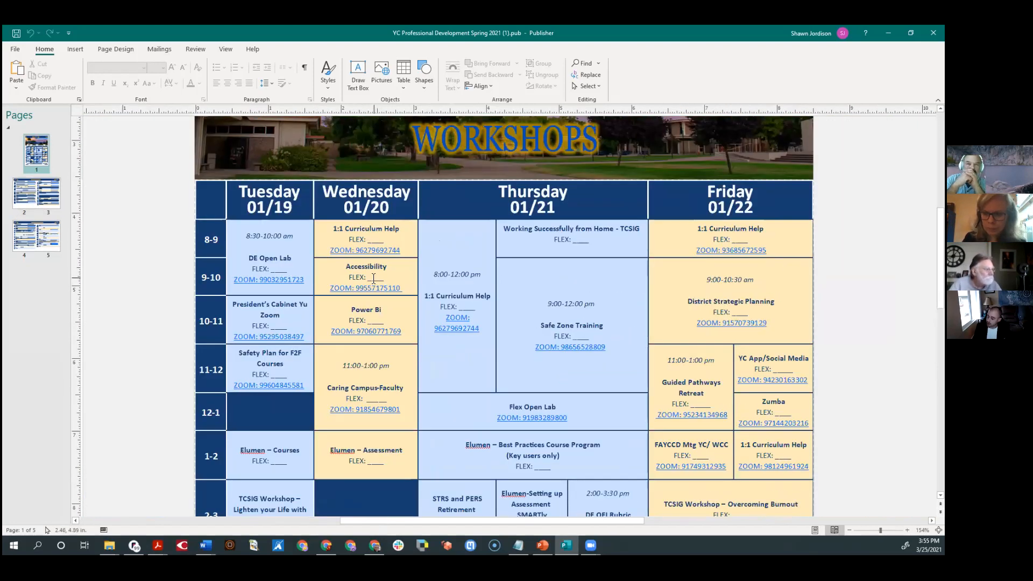
pyautogui.click(31, 203)
pyautogui.click(25, 234)
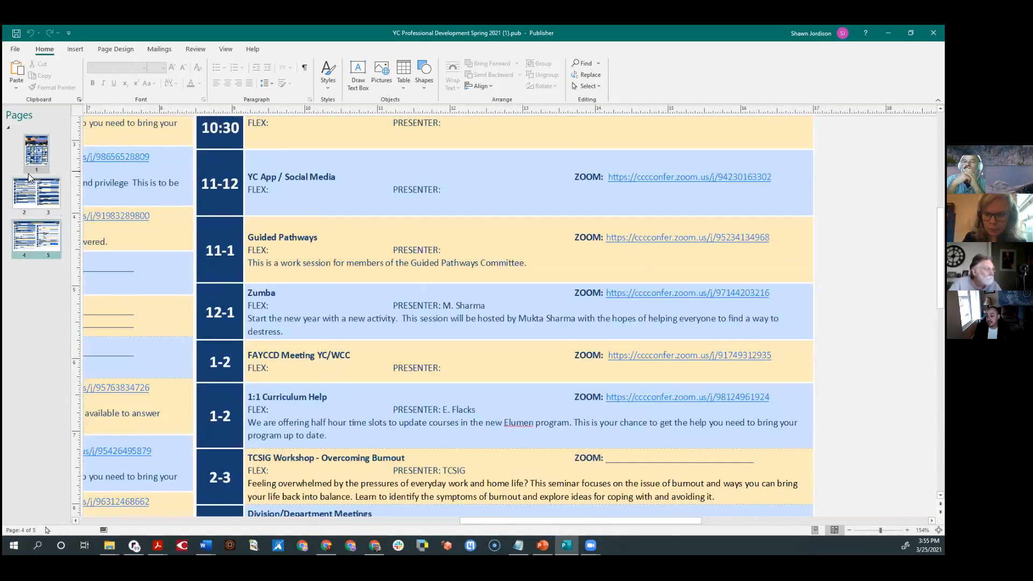
pyautogui.click(34, 156)
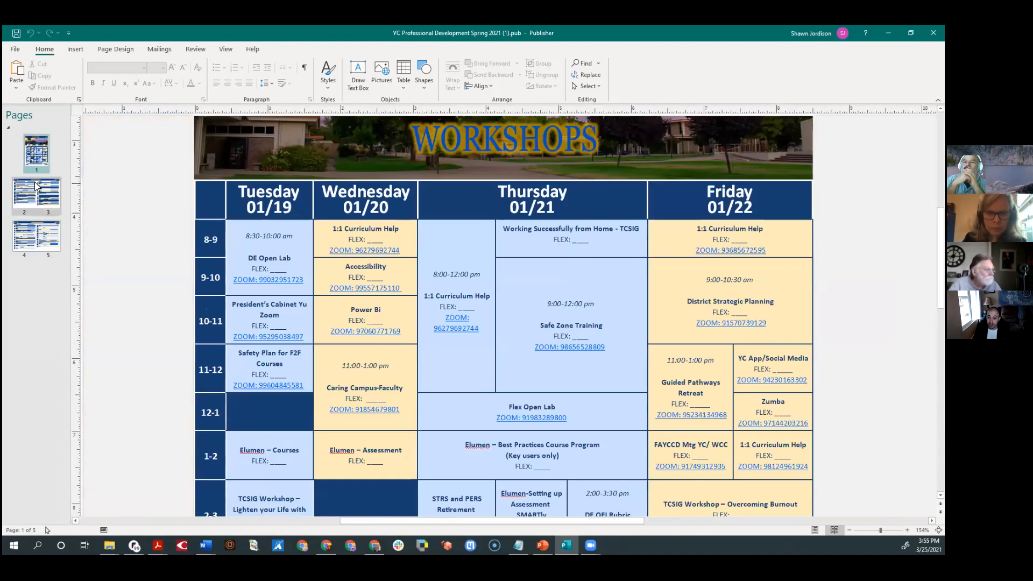
pyautogui.scroll(-4, 280, 253)
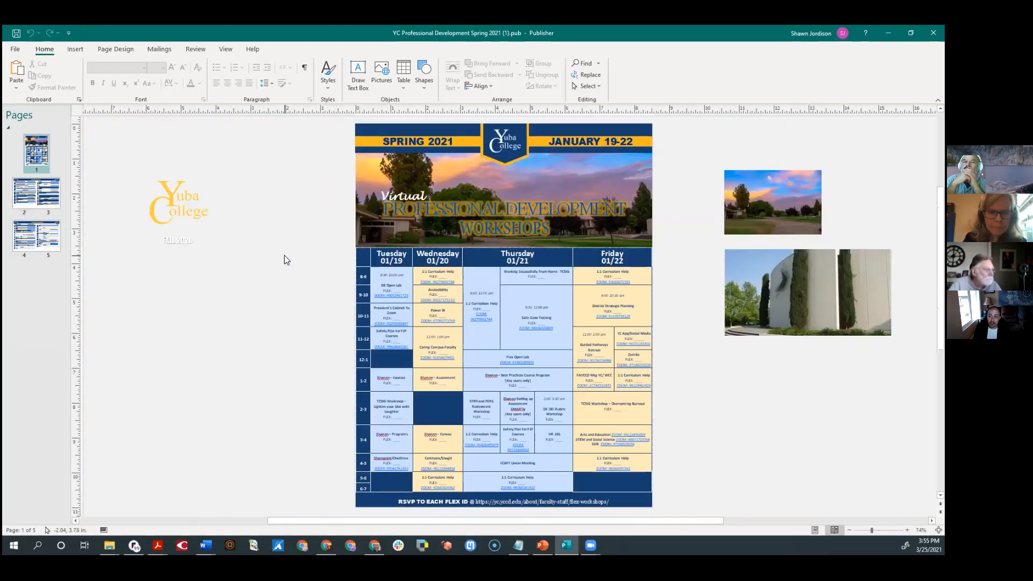